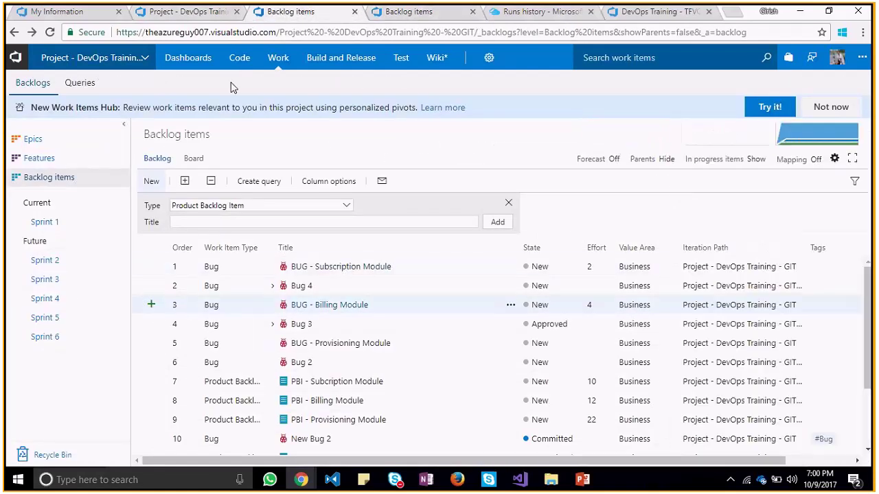
Show Backlog items as a reloaded board, then go to the Features board with Provisioning, Billing and Subscription Module
left_click(194, 160)
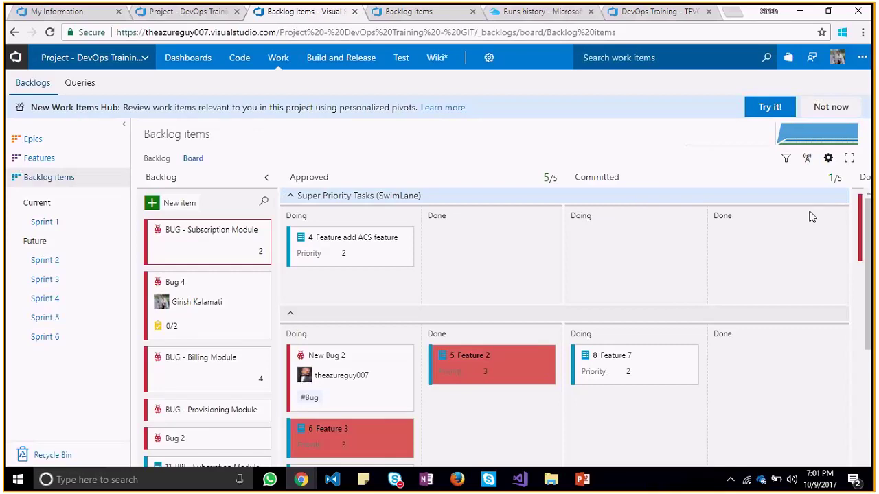
left_click_drag(866, 249, 873, 371)
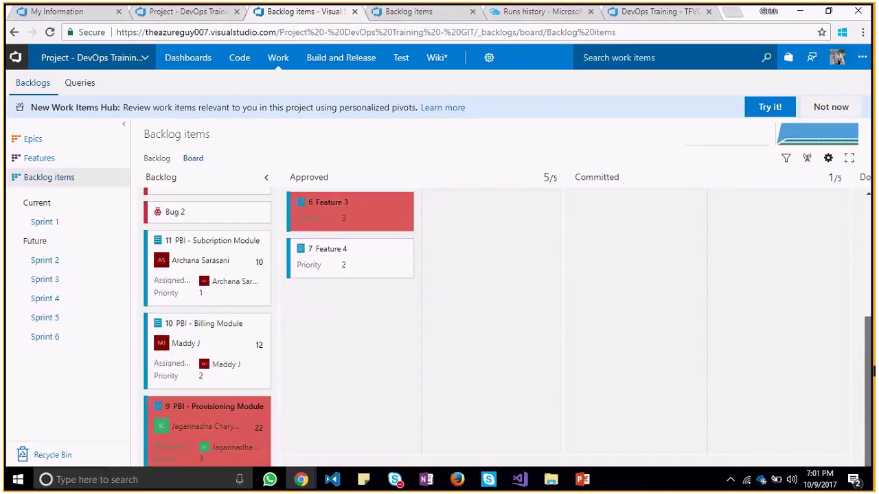
left_click_drag(874, 319, 873, 196)
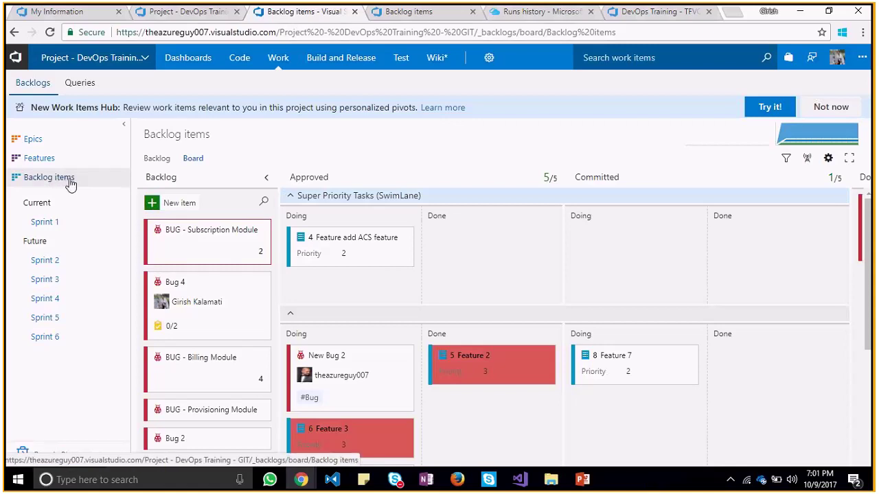
left_click(193, 160)
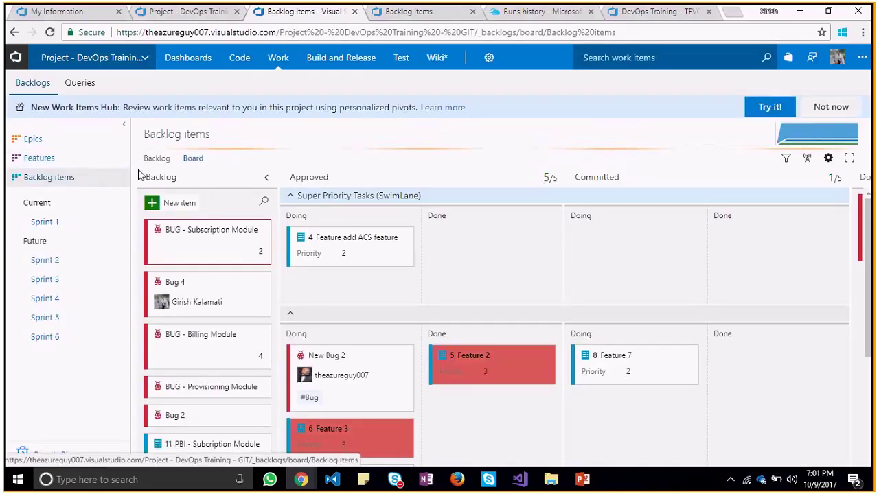
left_click(29, 160)
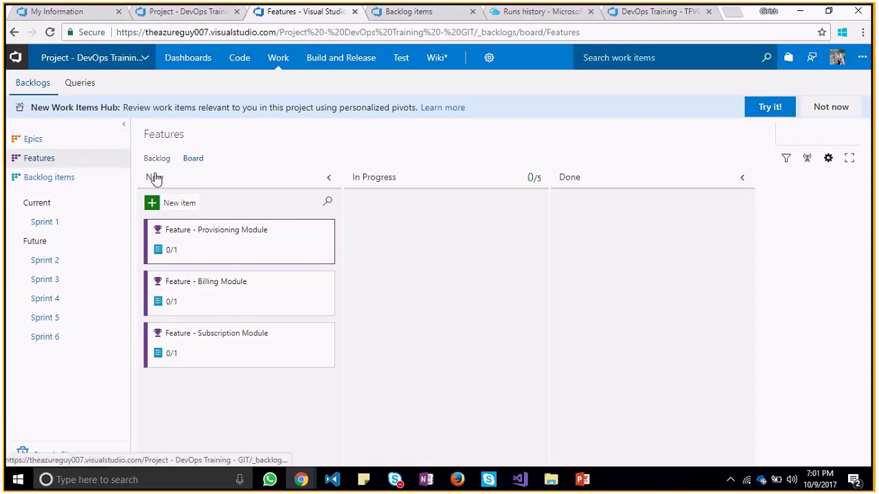
Create a new card titled 'Feature - Notification Module' in the New column
left_click(167, 206)
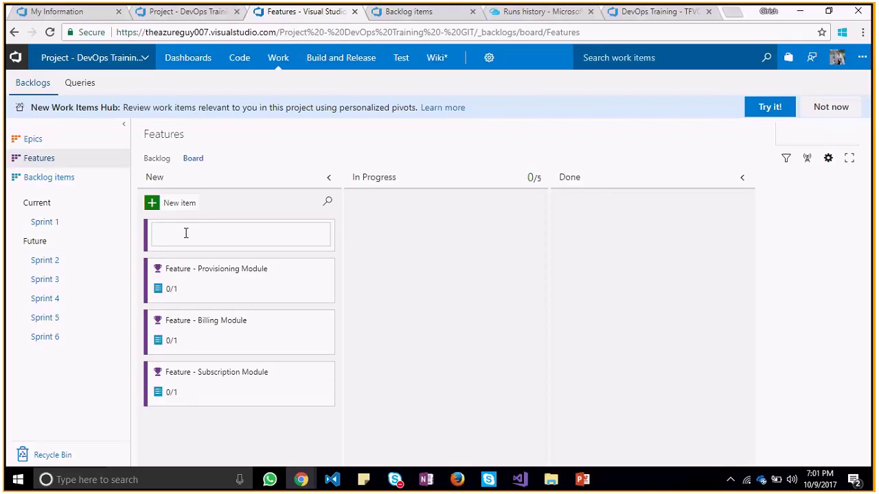
type("D")
key("BackSpace")
type("Feature -")
type("Notification Module")
key("Return")
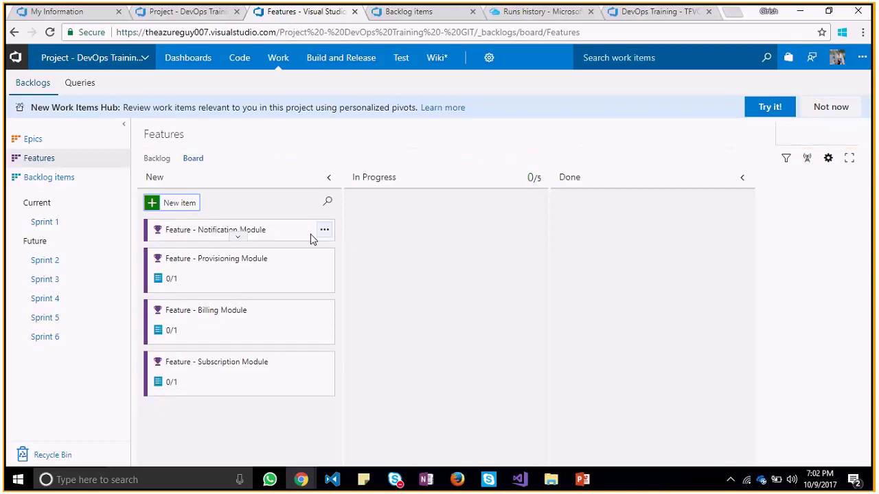
Assign the Notification Module card to a team member
left_click(240, 238)
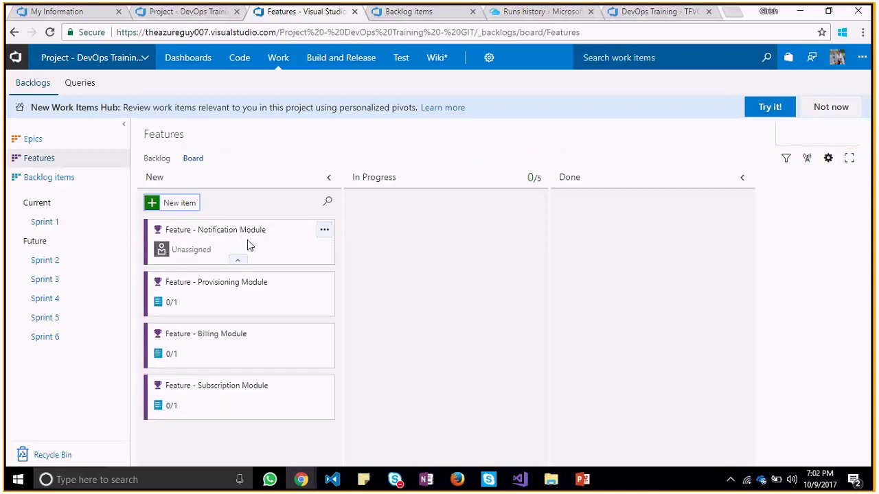
left_click(202, 249)
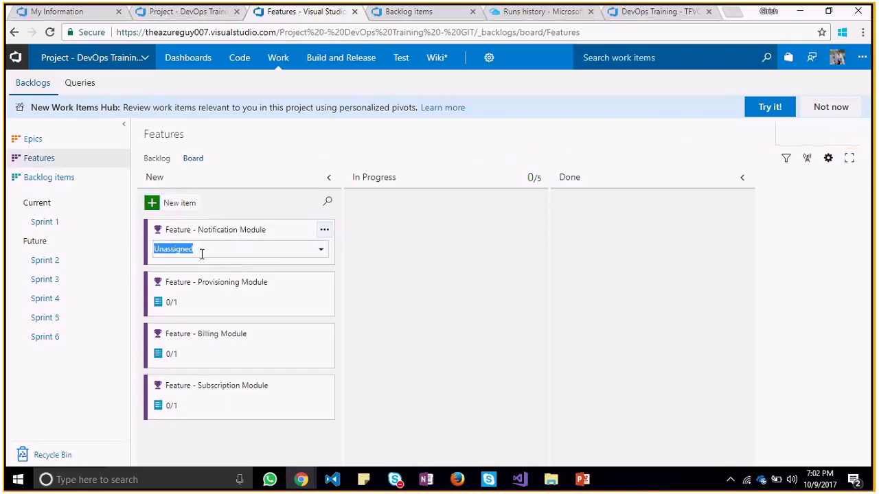
left_click(321, 250)
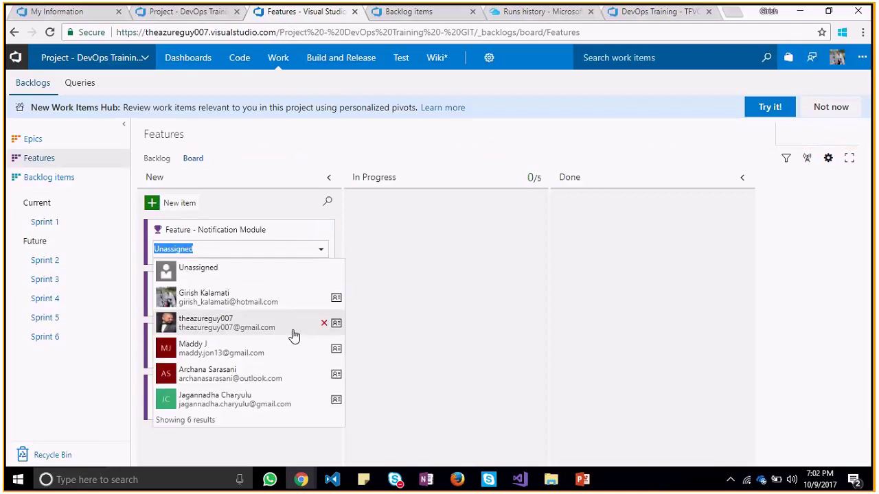
left_click(273, 357)
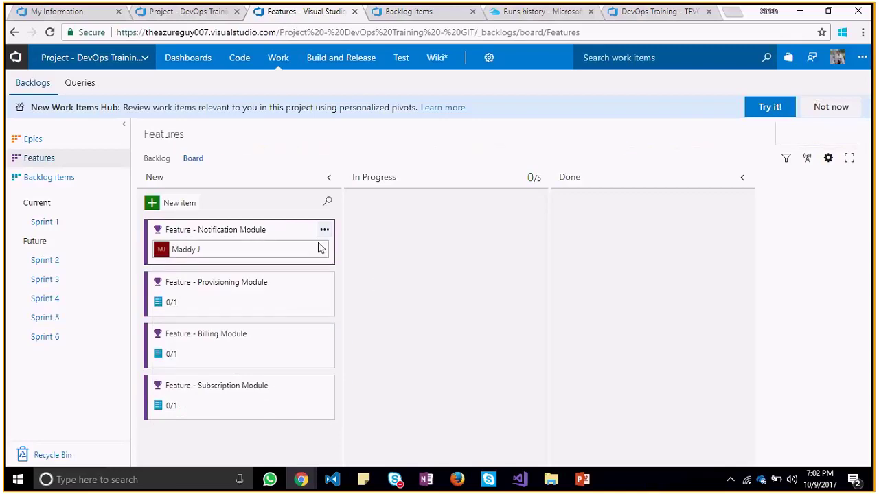
left_click(323, 231)
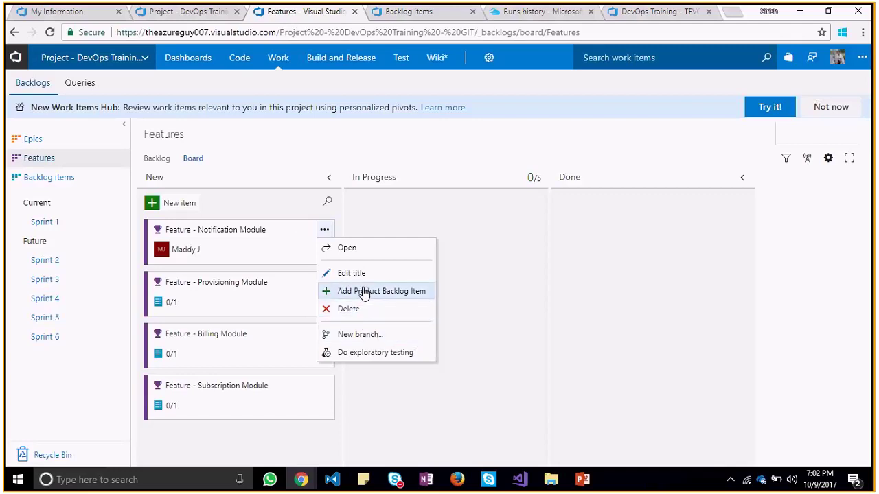
Open the Notification Module work item, keep State New, and add the tag Feature
left_click(341, 249)
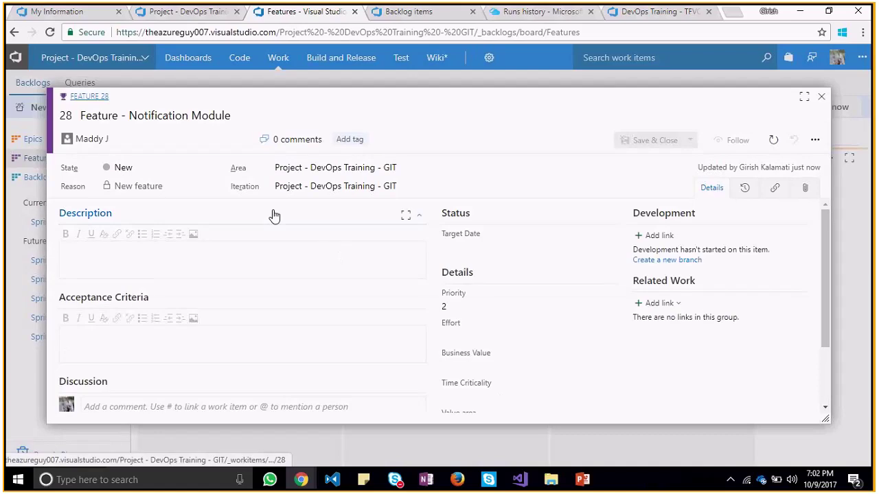
left_click(216, 169)
left_click(220, 172)
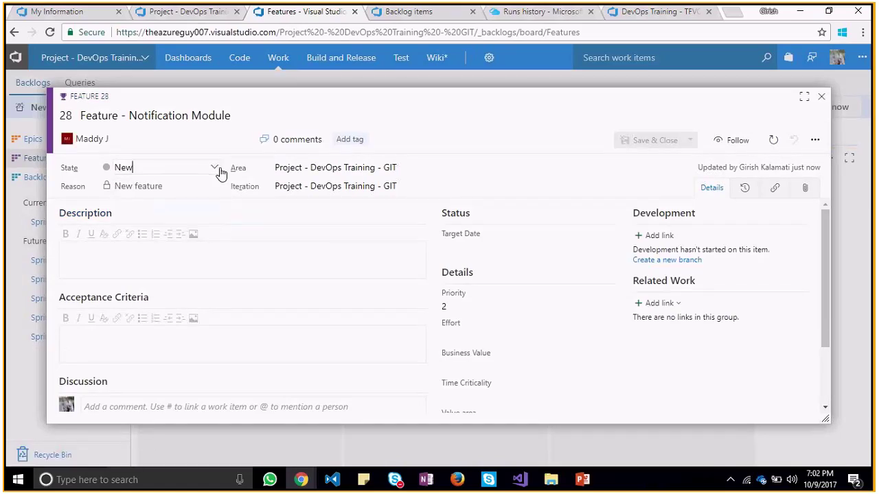
left_click(350, 139)
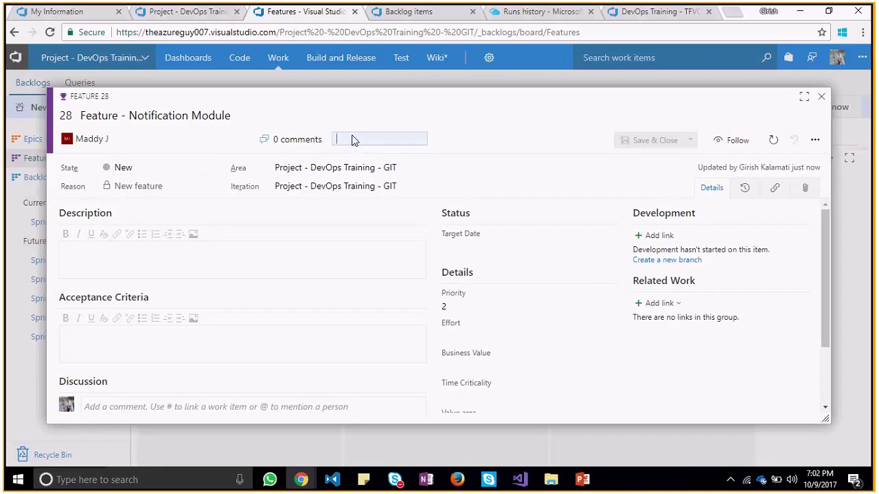
type("Feature")
left_click(415, 112)
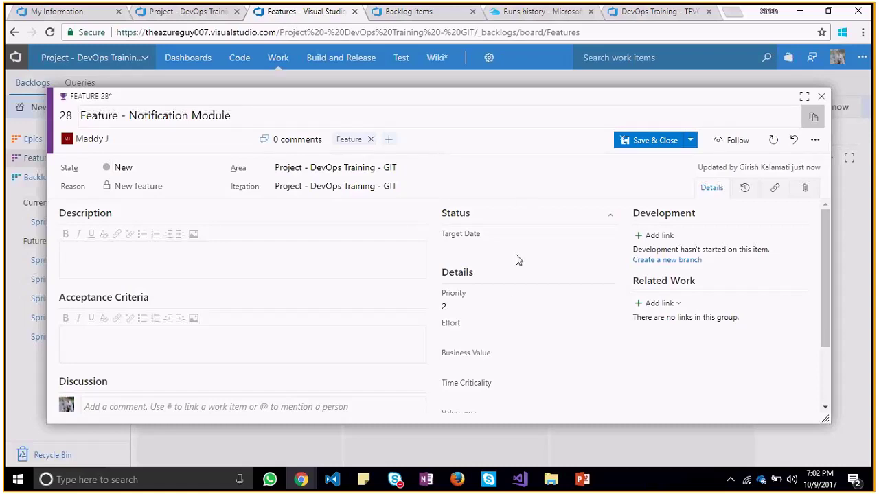
Set Effort to 25, keep Priority 2, and set Target Date to 10/12/2017
left_click(477, 334)
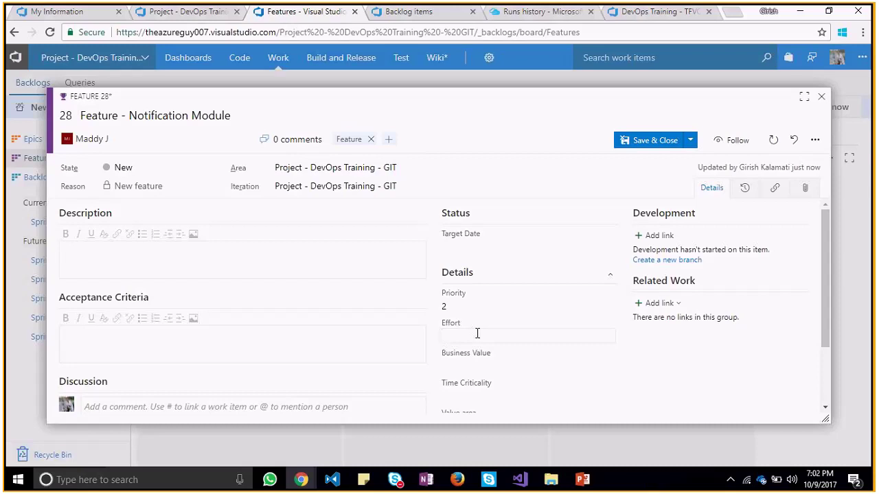
type("25")
left_click(607, 308)
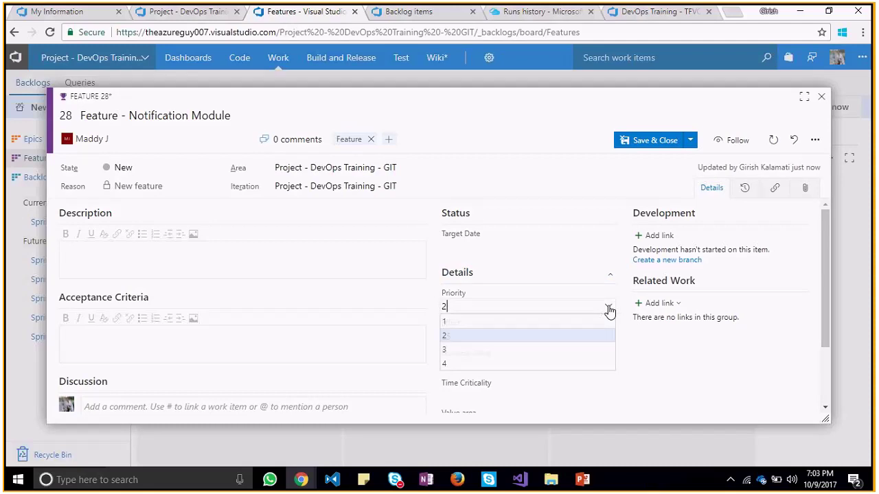
left_click(608, 309)
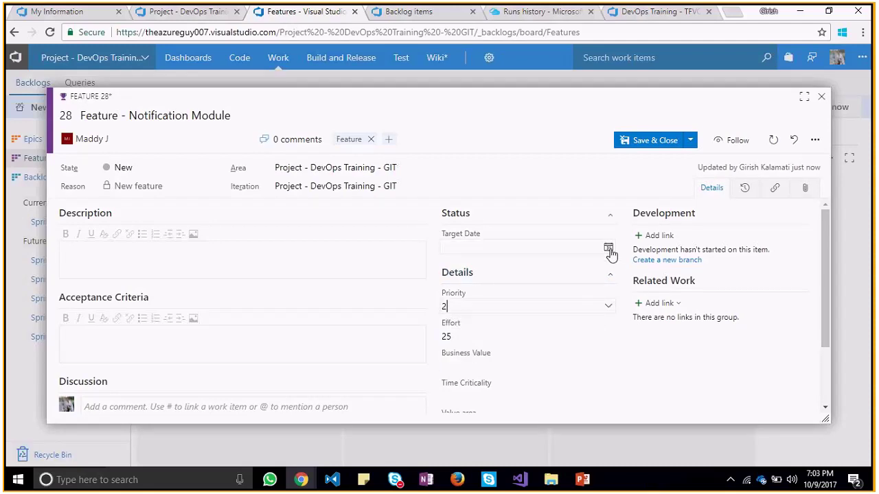
left_click(609, 250)
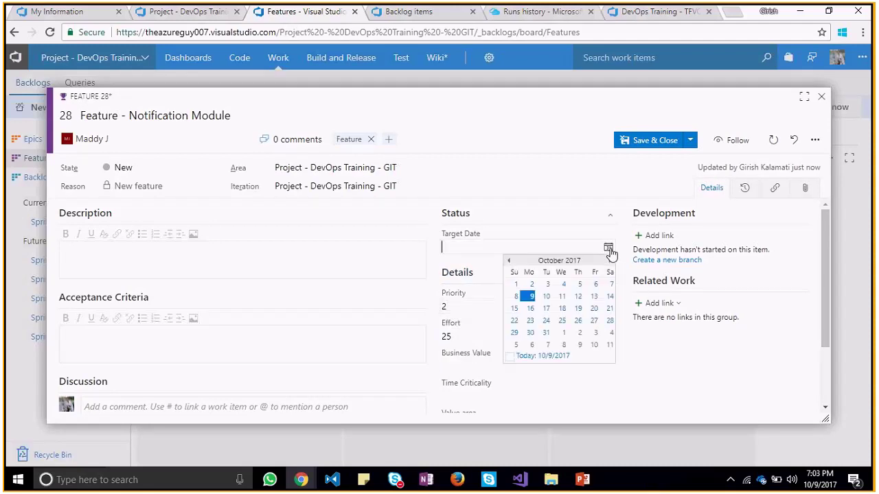
left_click(579, 298)
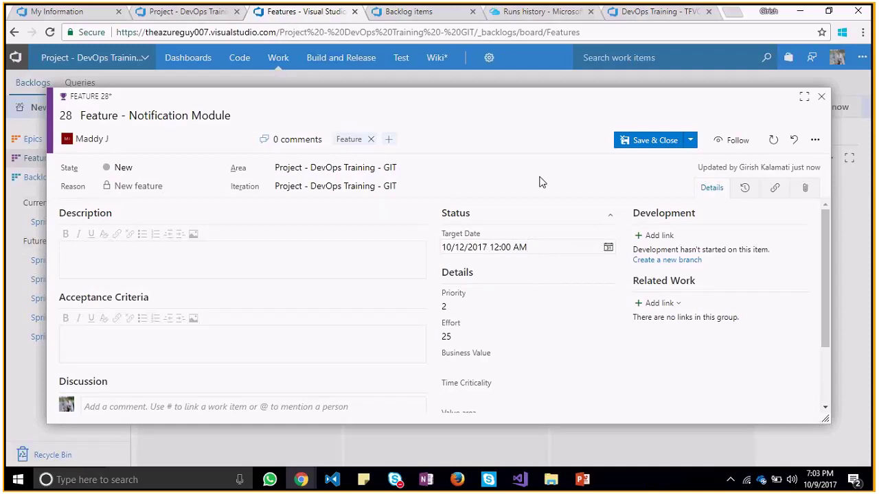
left_click(608, 248)
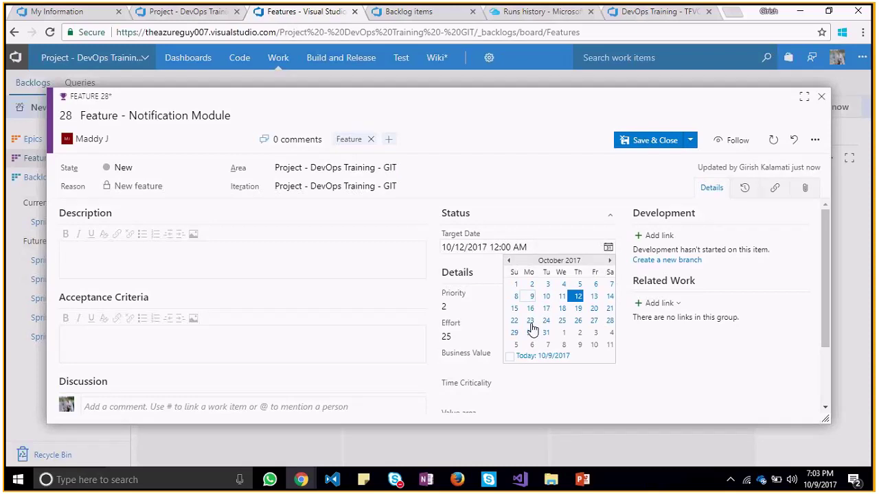
left_click(570, 178)
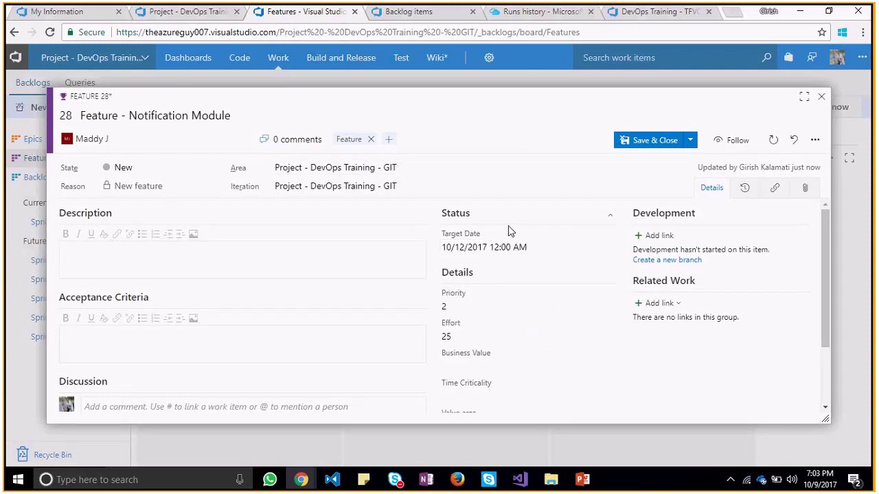
Describe it as a notification module pushing updates to customers irrespective of EMail or SMS Inboxes
left_click(229, 250)
type("Add")
key("BackSpace")
key("BackSpace")
key("BackSpace")
type("Create a notification module")
key("BackSpace")
key("BackSpace")
type("le which ")
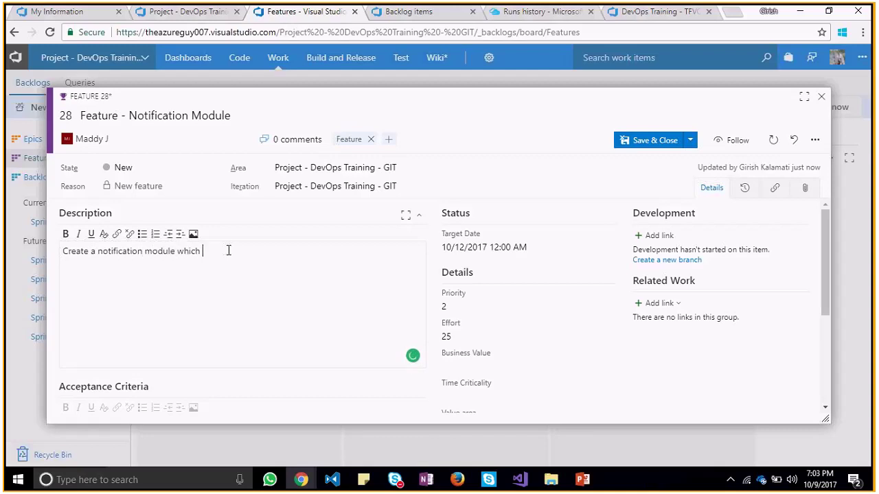
type("can push updates to customer s ")
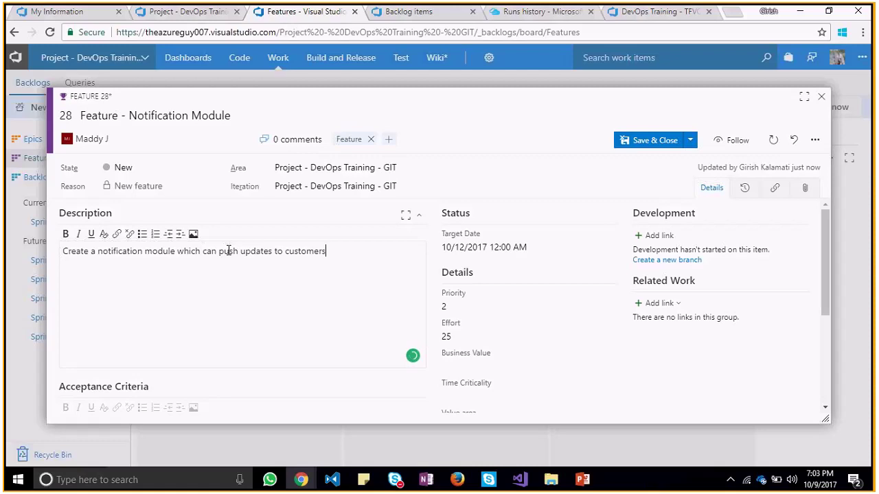
type("irrespective of EMail Inboxes or SMS Inboxes")
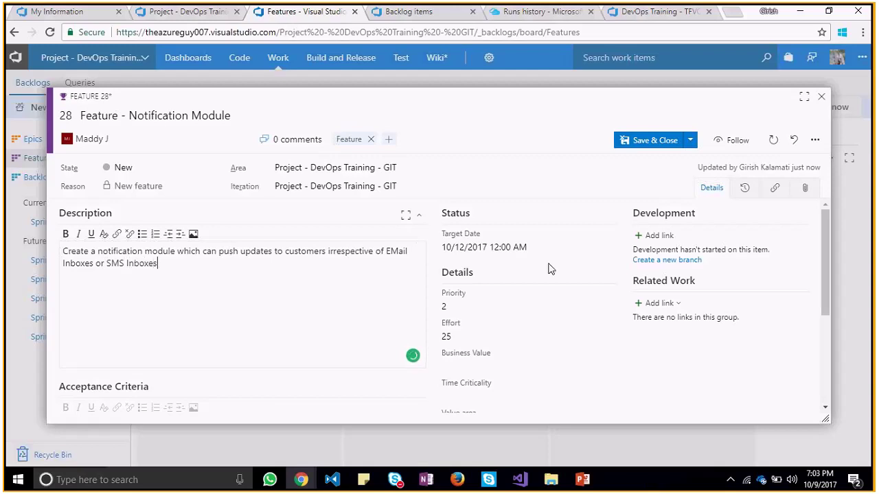
left_click_drag(827, 260, 840, 328)
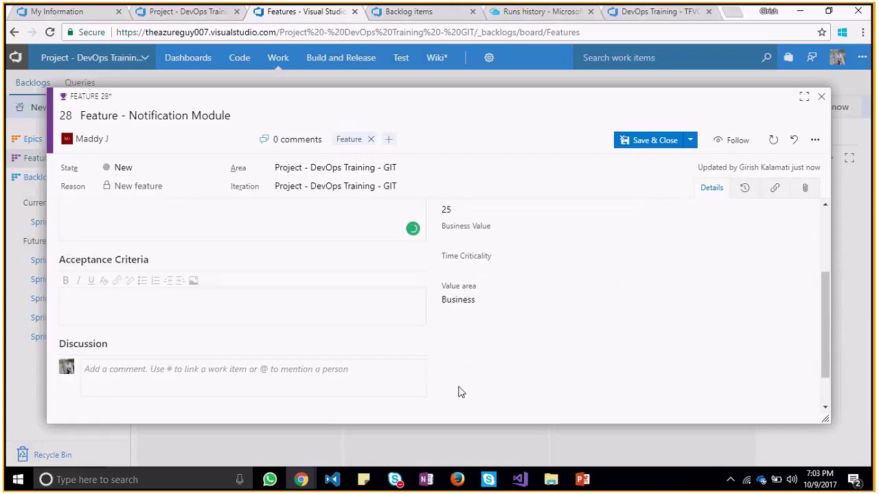
Enter the acceptance criteria 'Should be a workable API'
left_click(181, 294)
type("W")
key("BackSpace")
type("Should b")
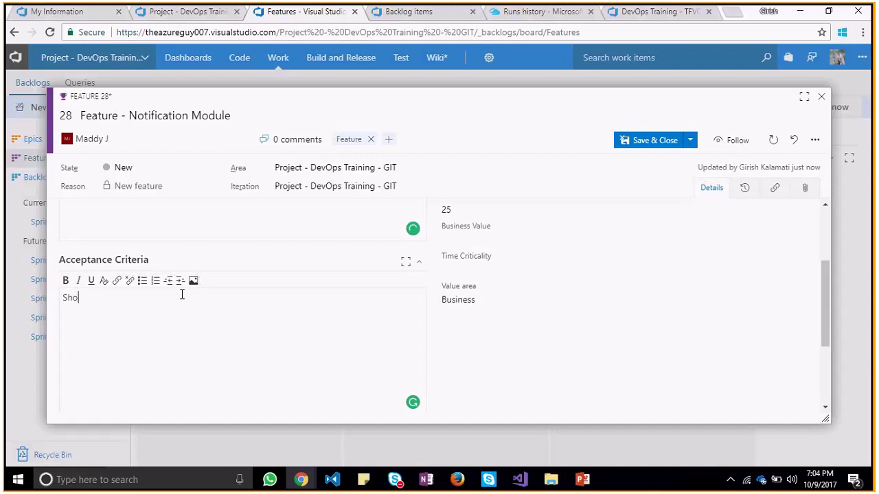
type("a workable API")
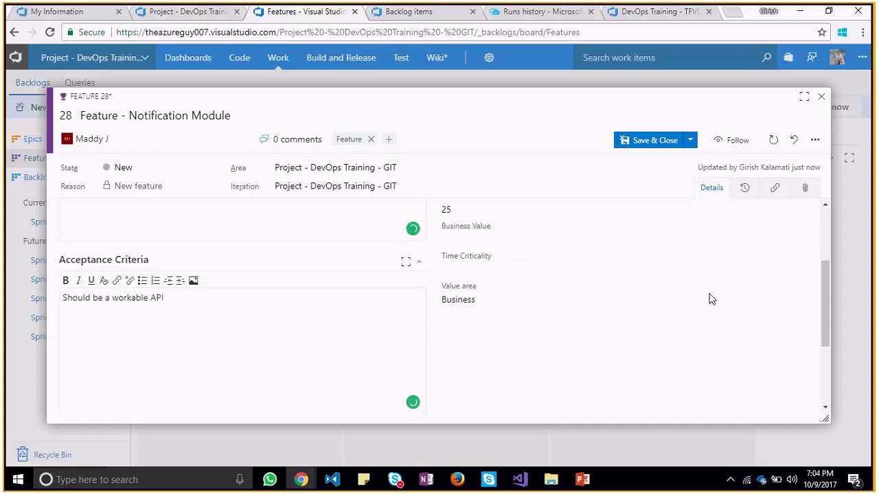
left_click_drag(826, 279, 830, 339)
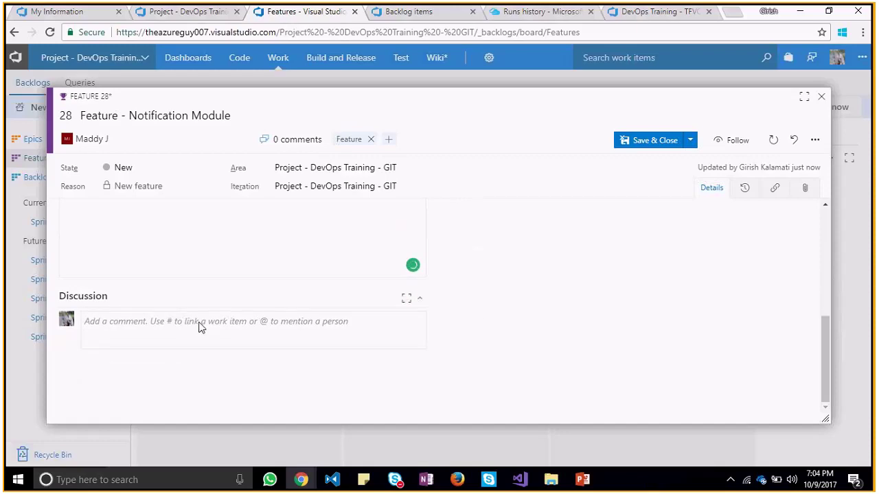
Comment mentioning the assignee about feature oriented pointers in tomorrow's meeting, correcting 'orineted' to 'oriented'
left_click(170, 321)
type("@")
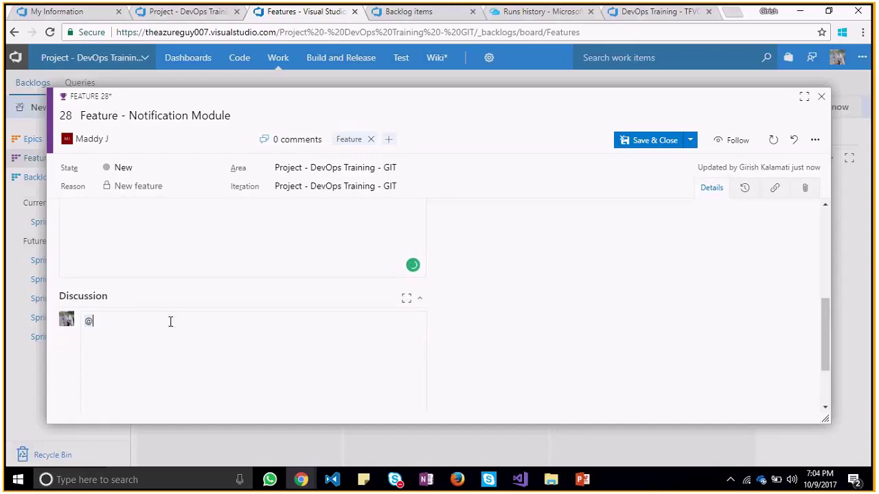
type("mad")
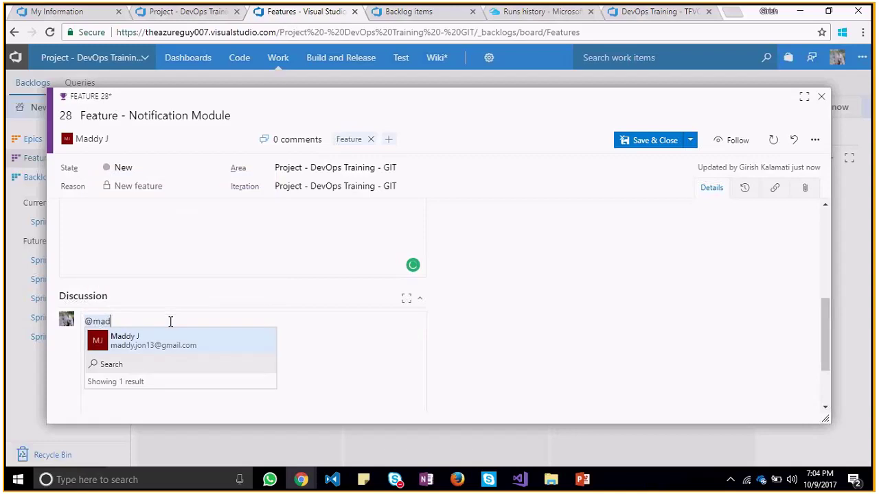
key("Return")
type(": ")
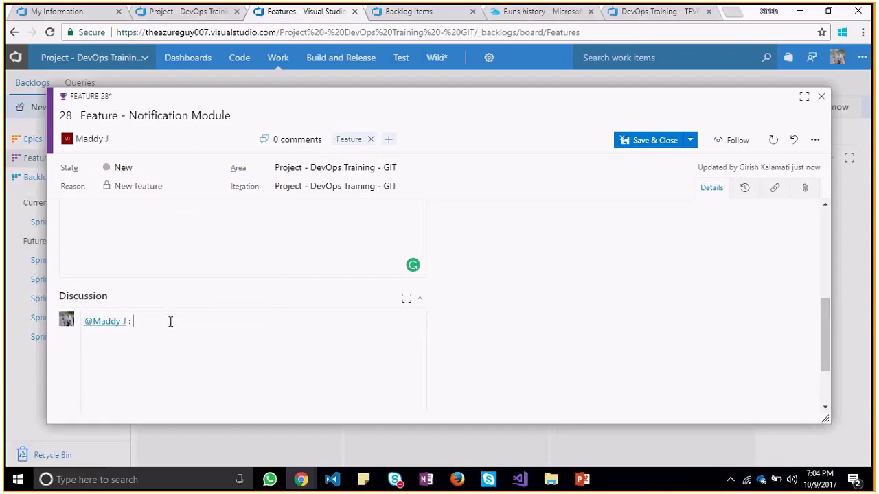
type("We can talk about the feature orineted ")
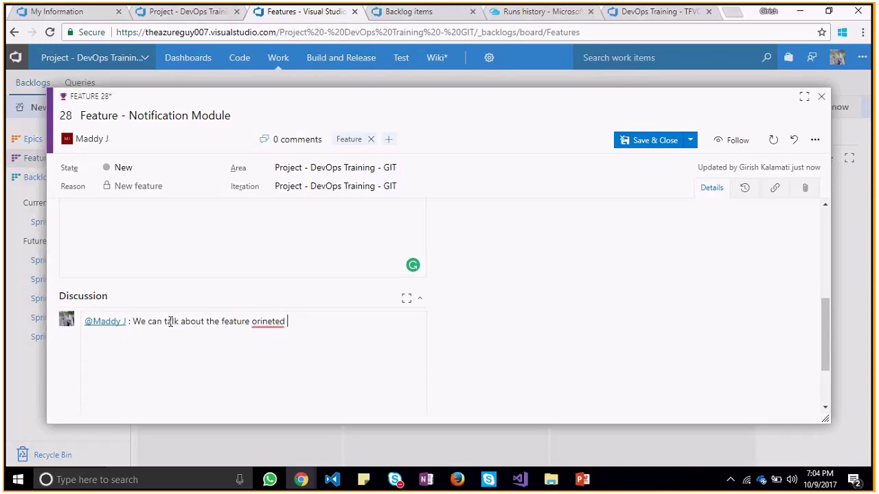
type("pointers in tommrows meeting")
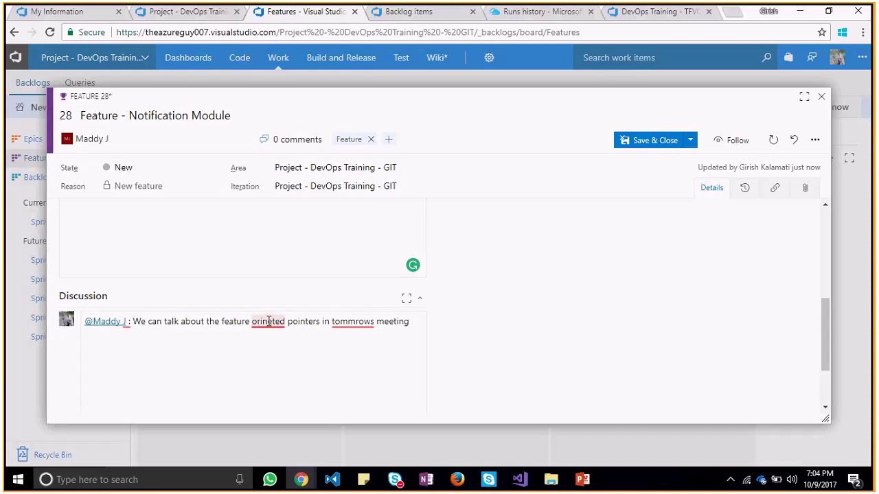
right_click(267, 321)
left_click(280, 347)
left_click(280, 343)
left_click(690, 140)
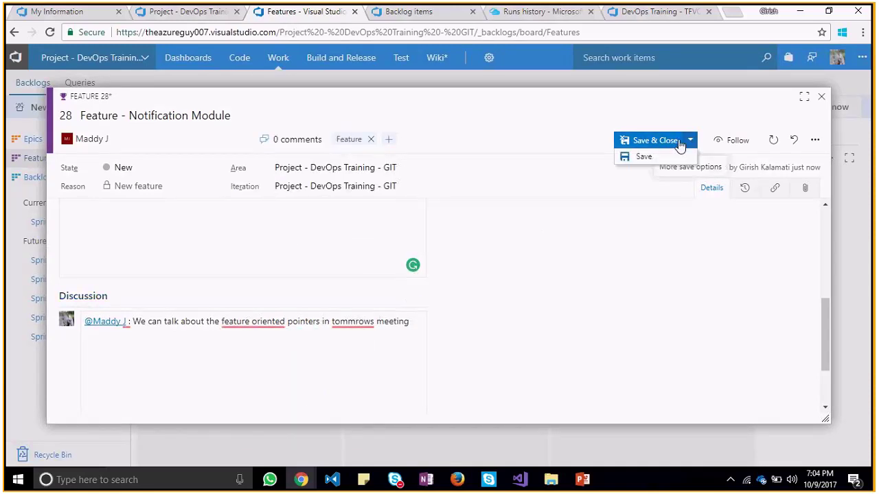
Save and close the work item, then cancel a title edit on the Notification Module card
left_click(655, 141)
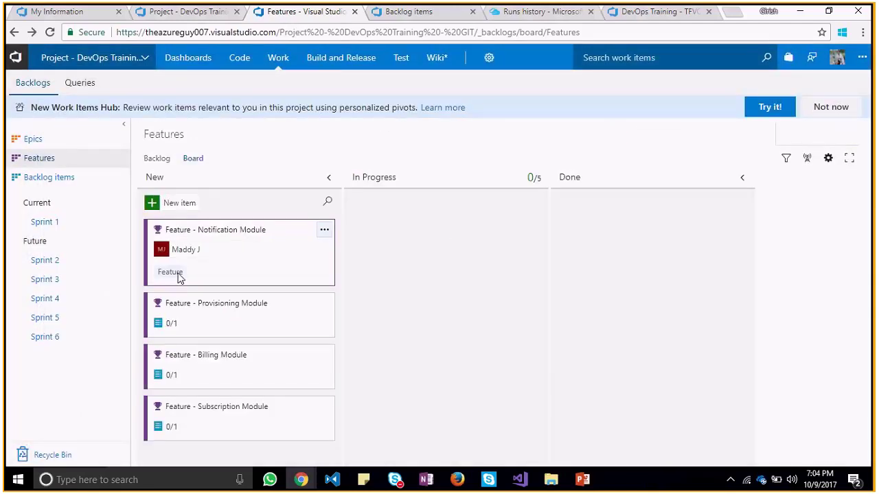
mouse_move(325, 233)
left_click(325, 232)
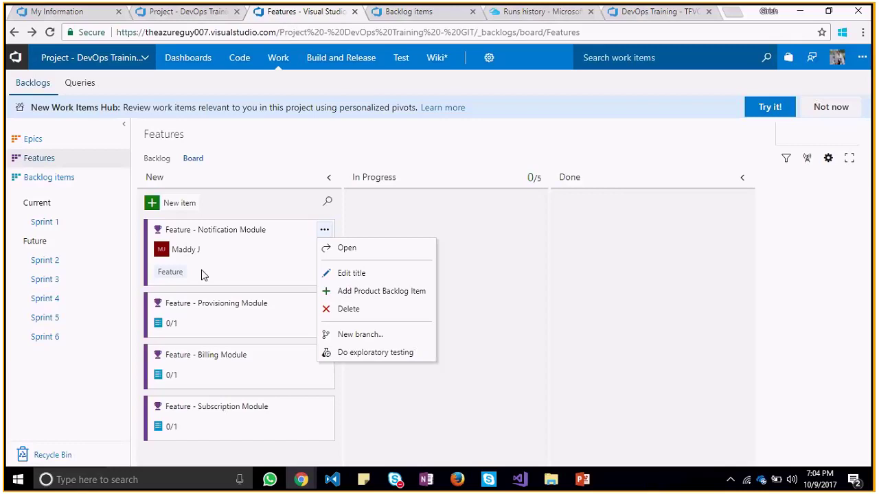
left_click(341, 273)
key("Escape")
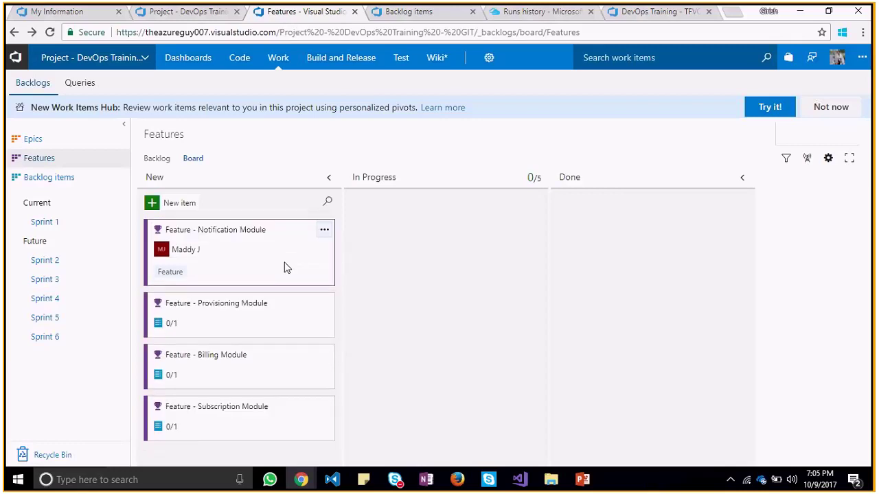
Reopen the Notification Module work item from its card on the Features board
left_click(325, 230)
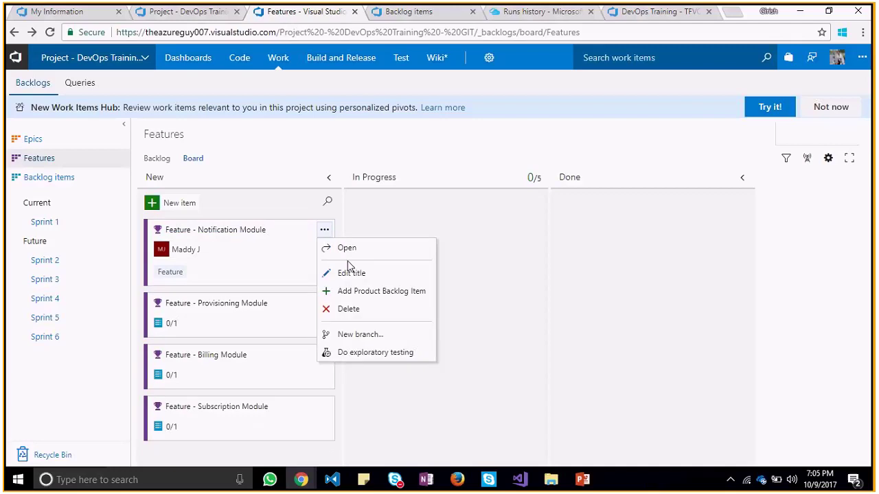
left_click(249, 251)
key("Escape")
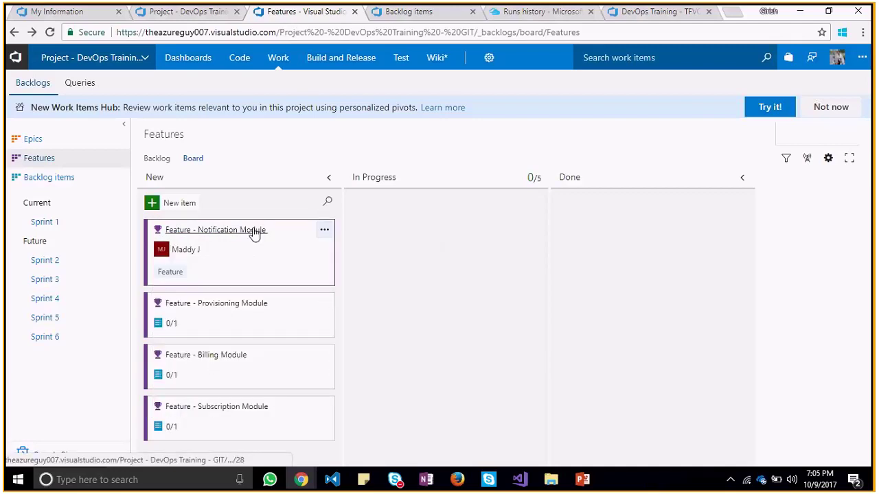
left_click(254, 231)
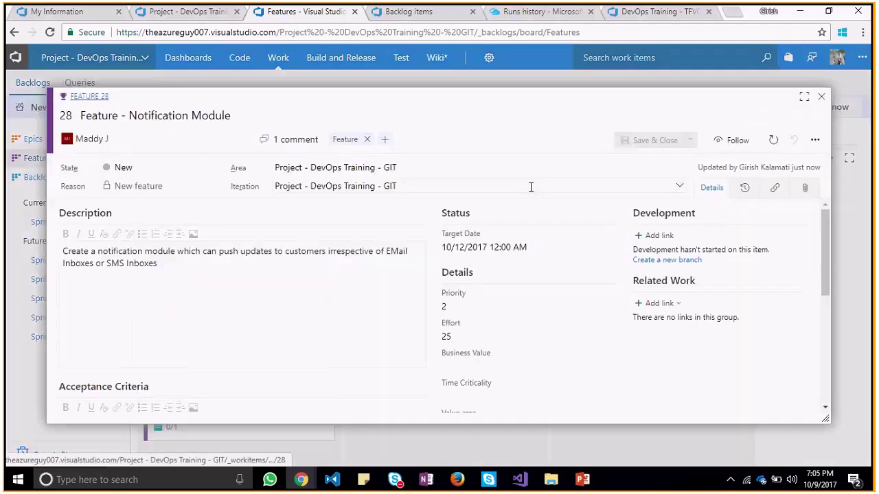
Close the Notification Module work item without using its extra actions, back to the Features board
left_click(812, 141)
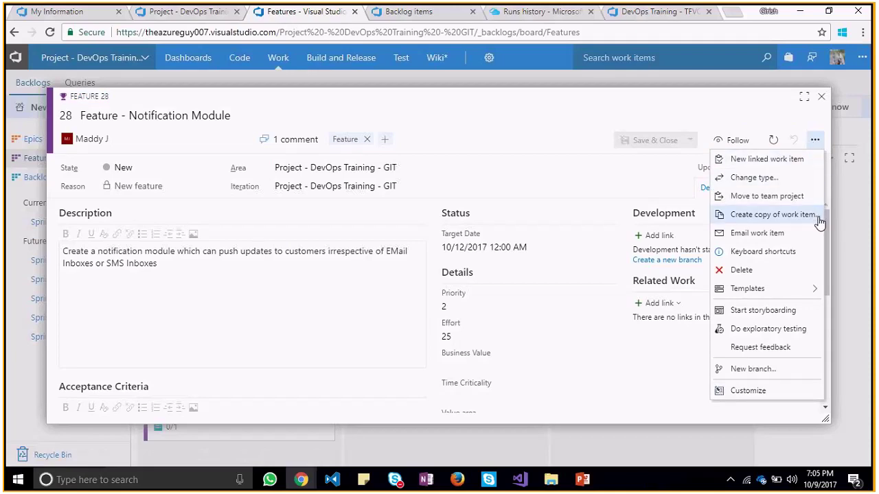
mouse_move(807, 294)
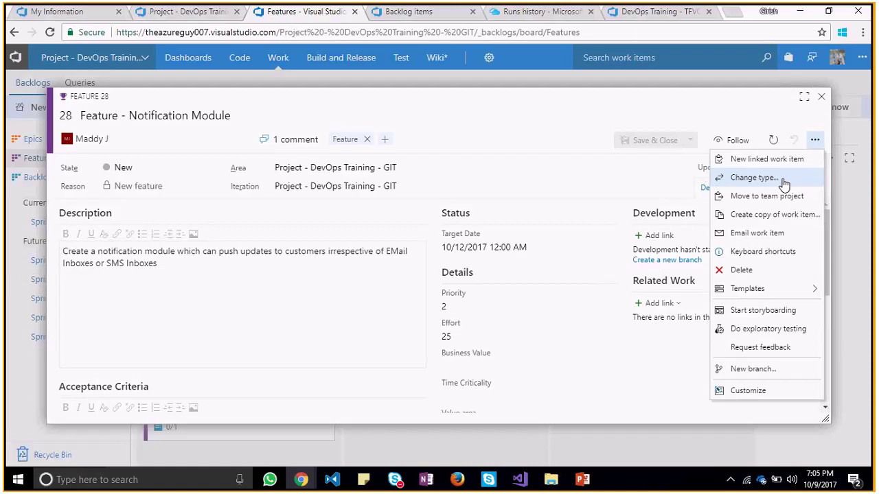
left_click(801, 128)
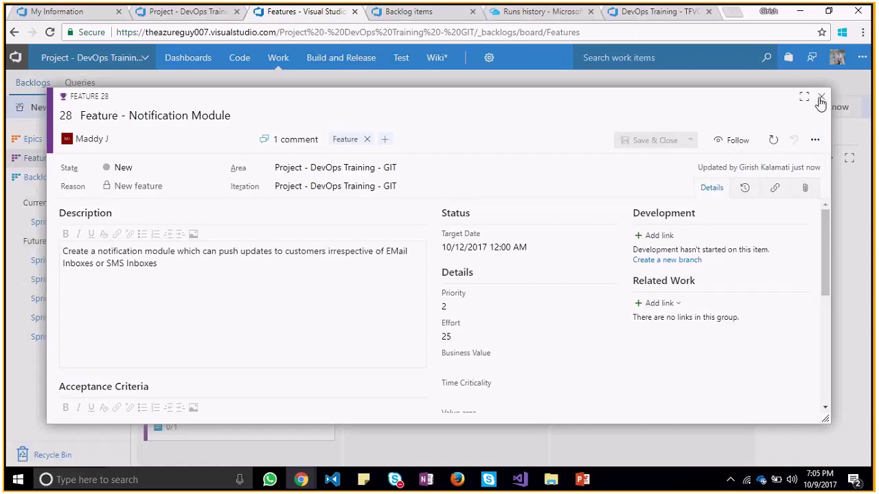
left_click(821, 100)
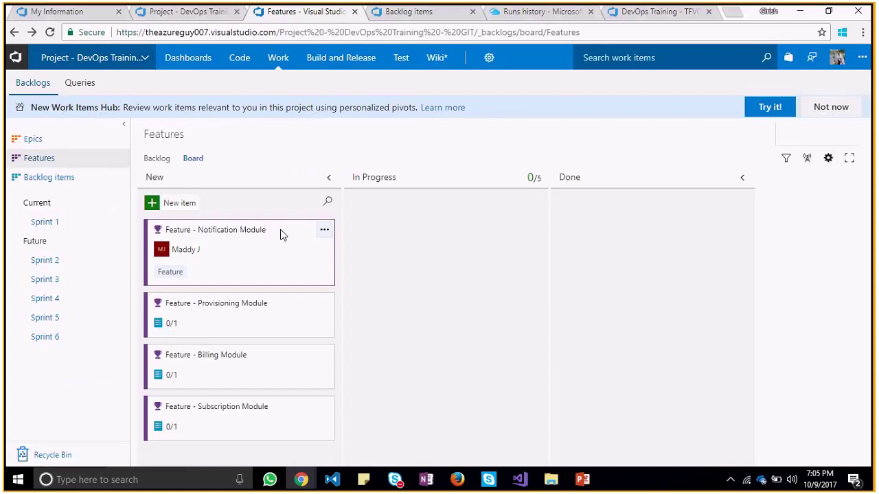
left_click_drag(277, 230, 702, 210)
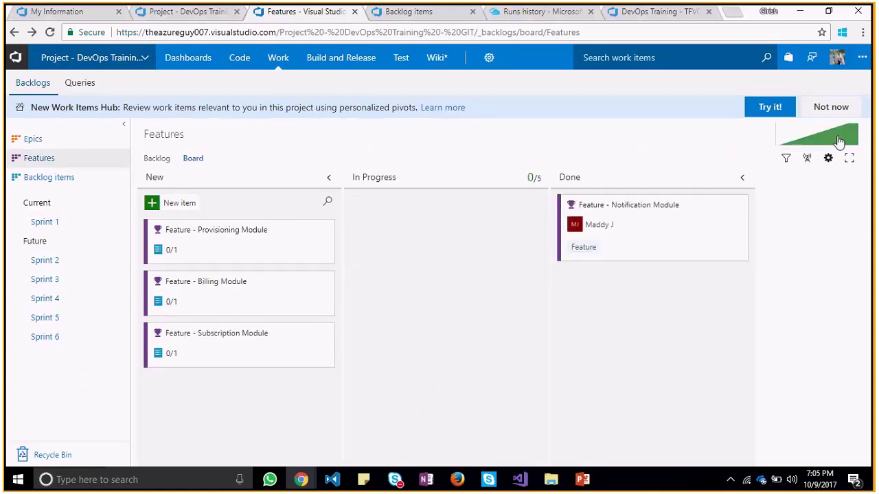
left_click(838, 140)
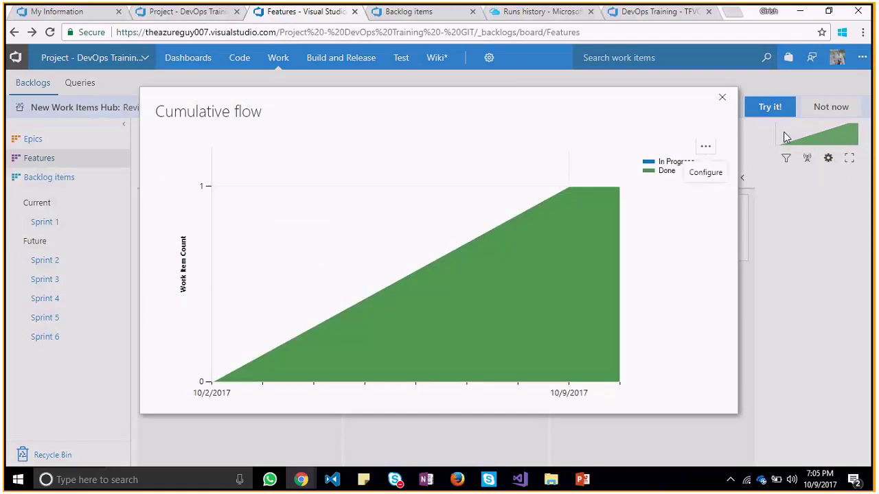
left_click(722, 100)
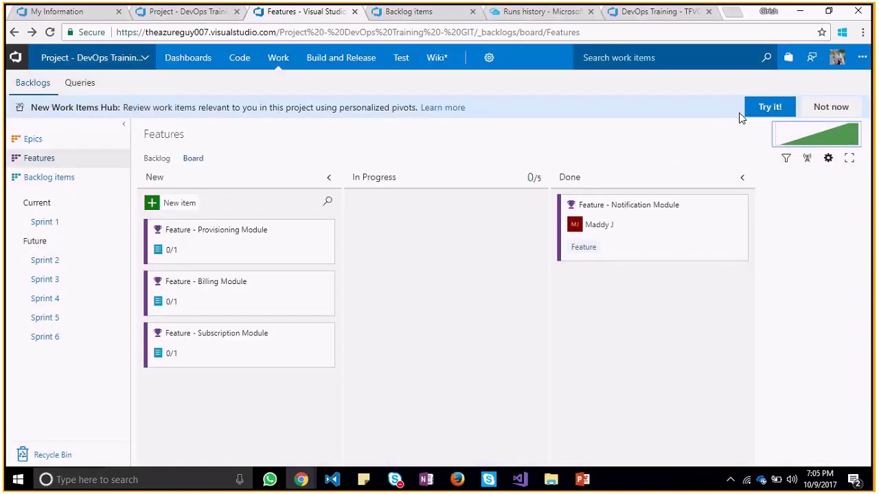
left_click_drag(708, 201, 509, 239)
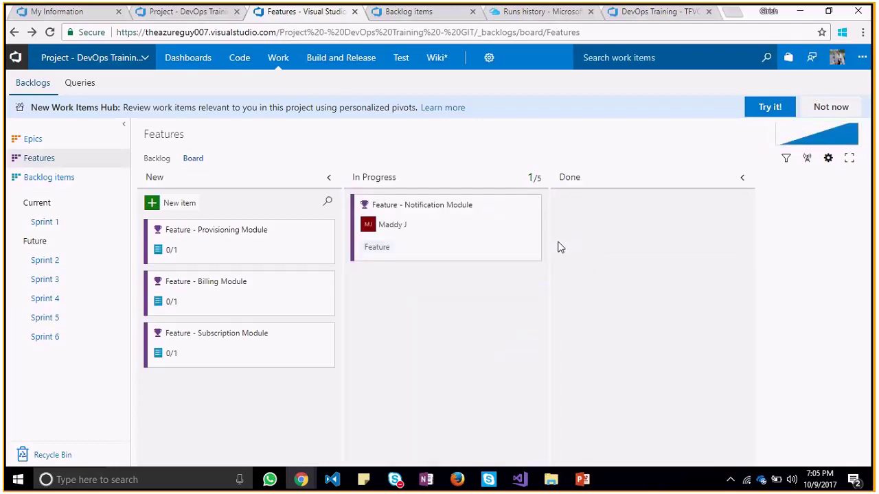
left_click(846, 141)
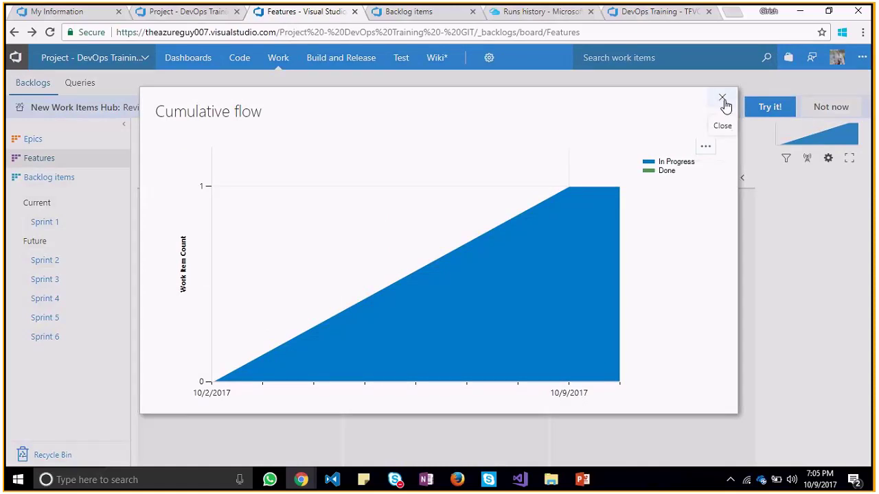
left_click(722, 99)
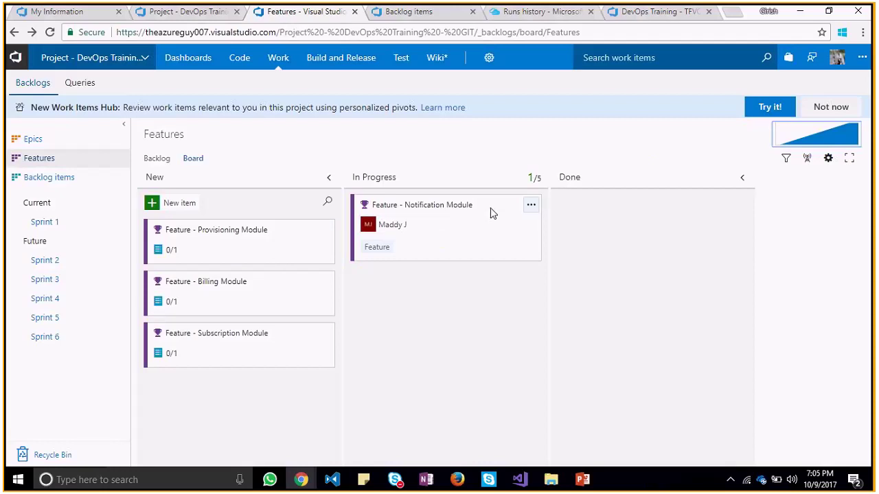
left_click_drag(492, 214, 295, 220)
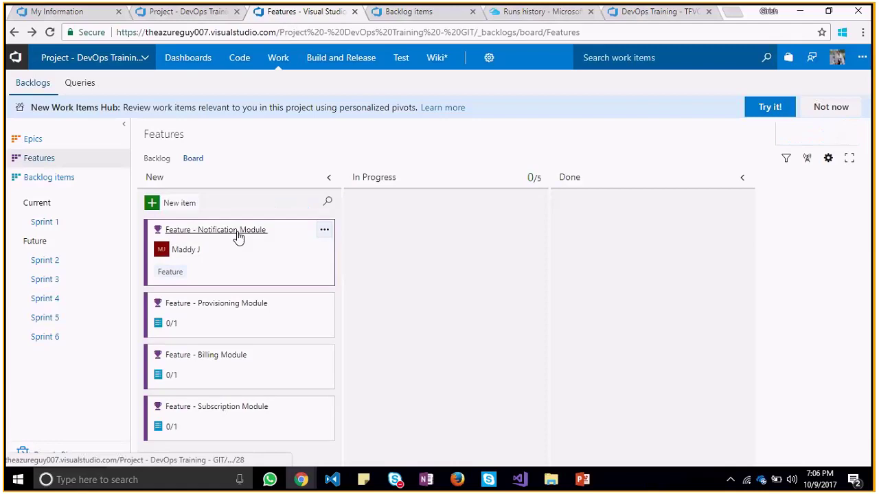
right_click(279, 270)
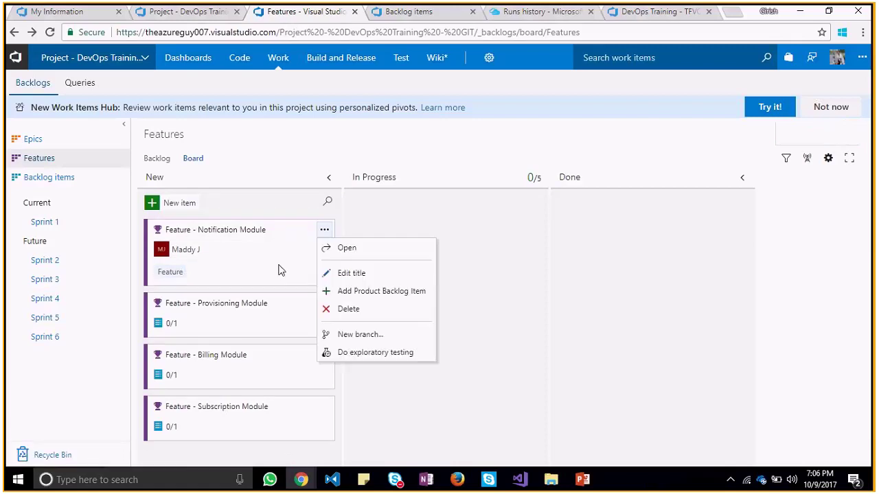
left_click(148, 275)
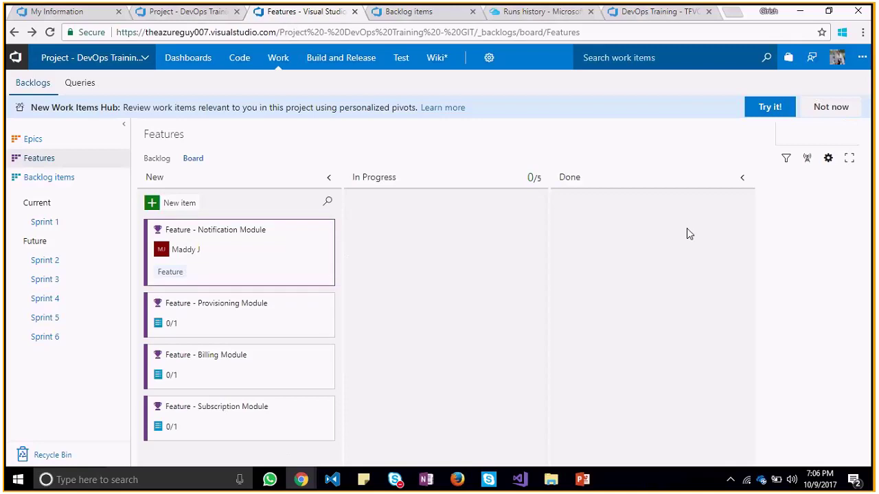
In the board's card settings, add State as the first extra Feature card field
left_click(829, 159)
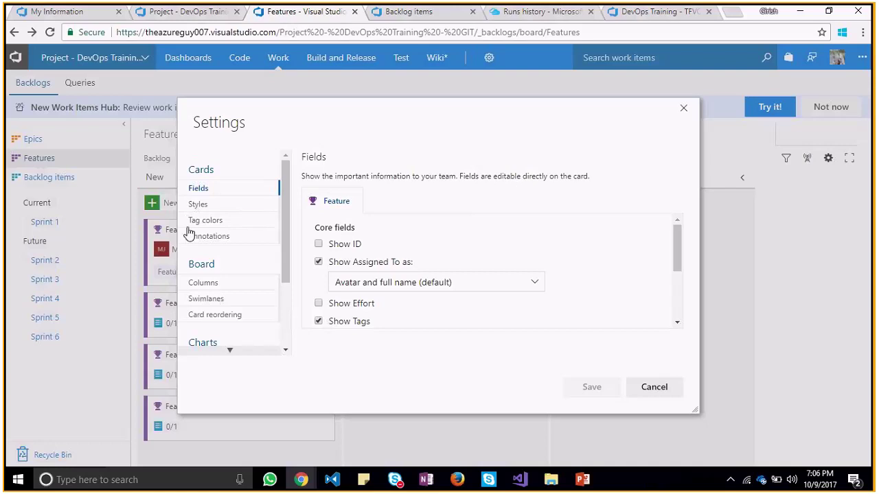
left_click_drag(284, 259, 247, 317)
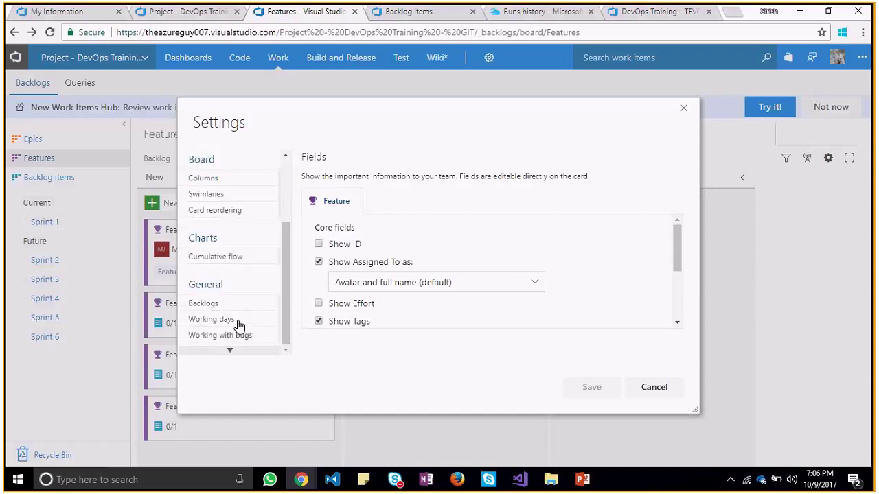
left_click(232, 320)
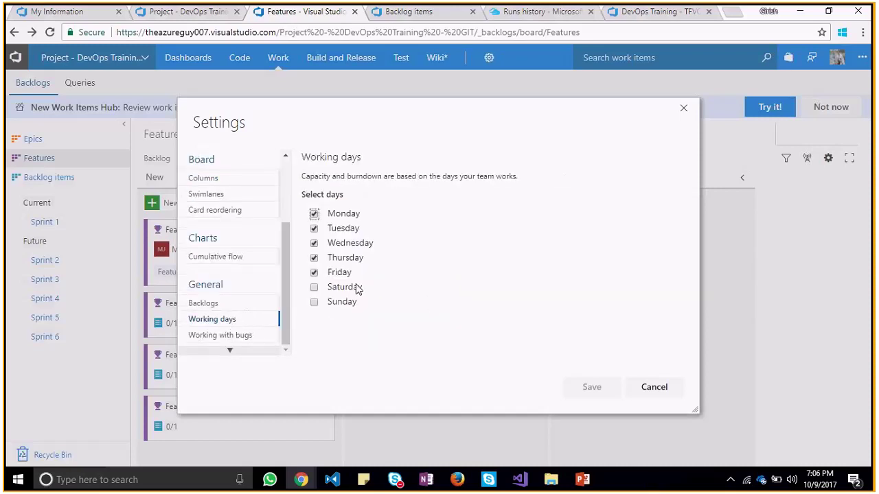
left_click(211, 304)
left_click_drag(292, 239, 290, 158)
scroll(288, 239, "up", 3)
left_click(232, 193)
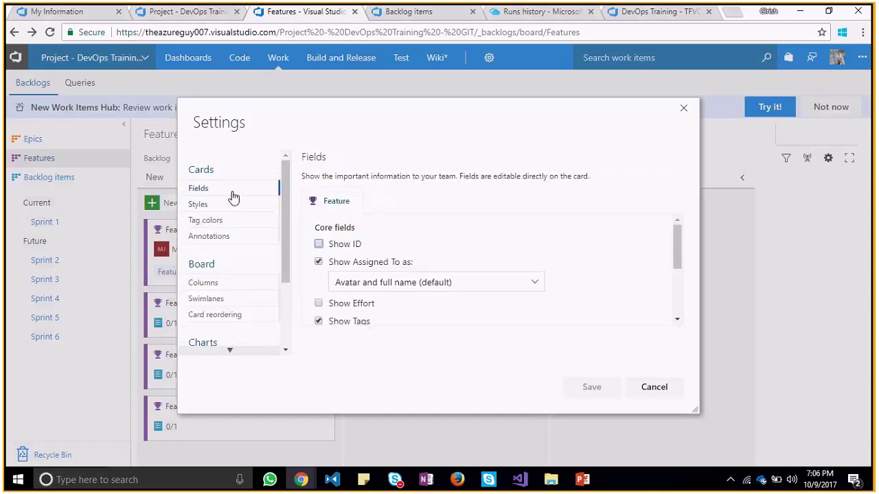
left_click_drag(677, 258, 679, 315)
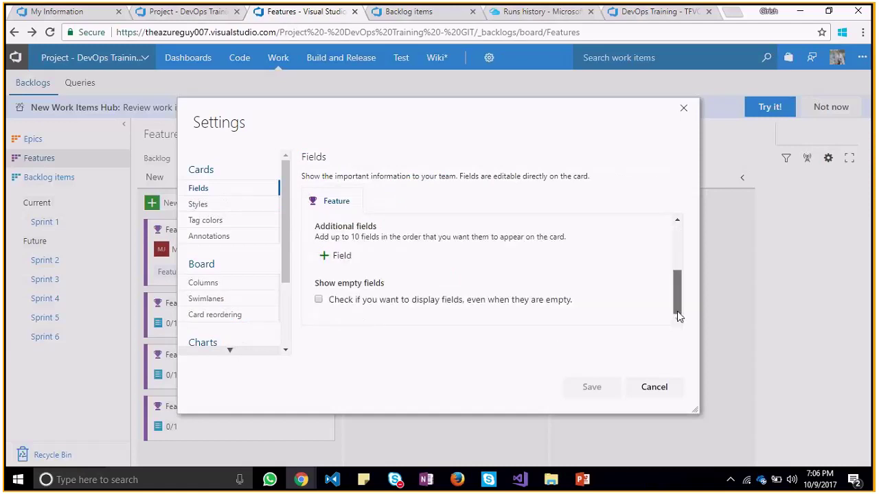
left_click(336, 256)
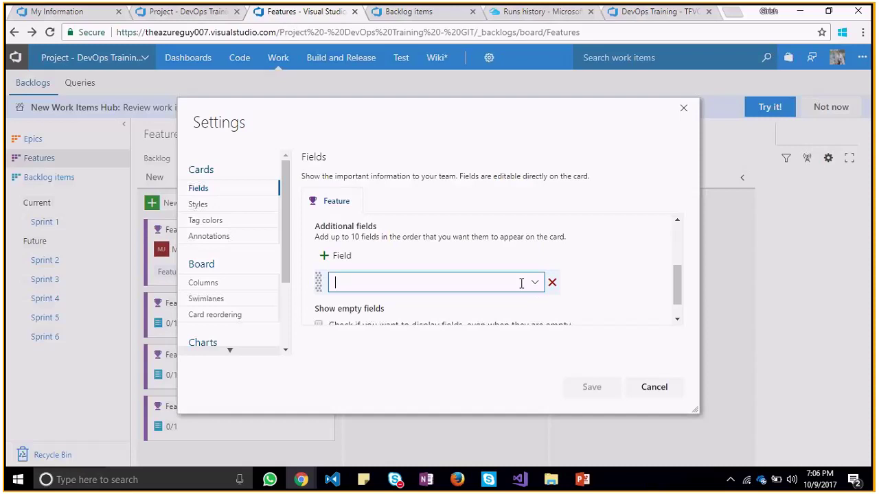
type("State")
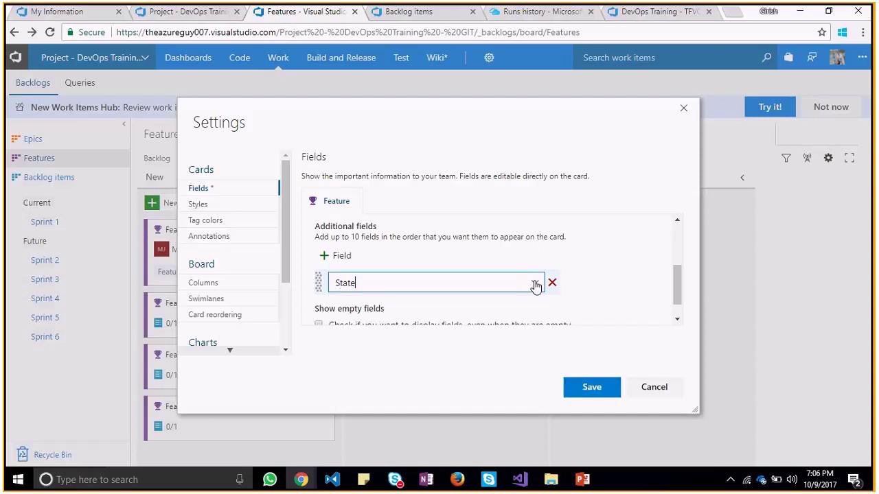
left_click(534, 283)
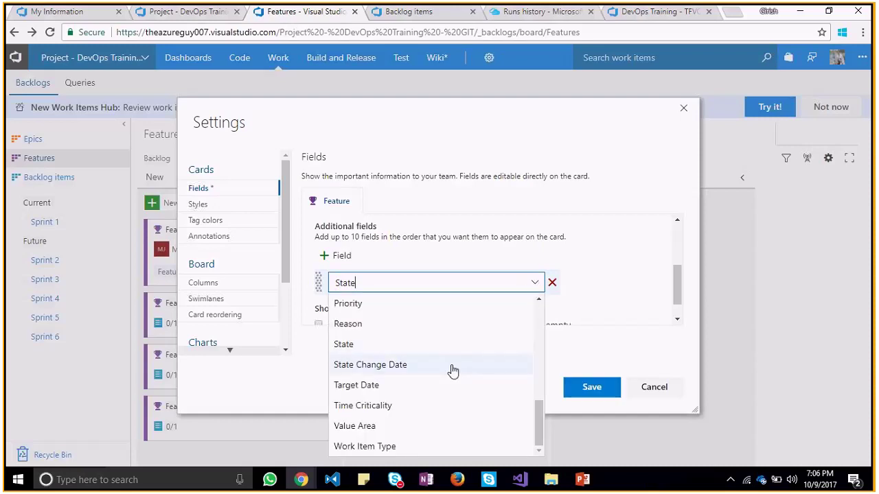
left_click(429, 346)
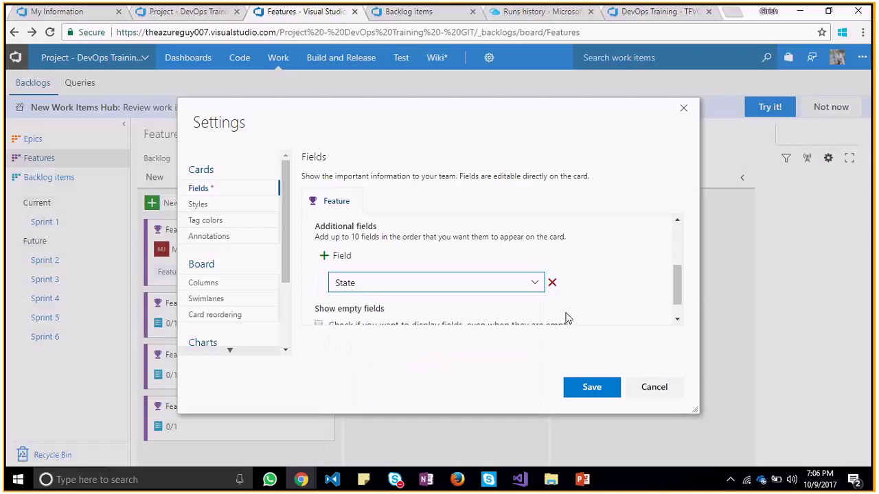
Add Effort as a second extra card field and save the card settings
scroll(676, 287, "down", 1)
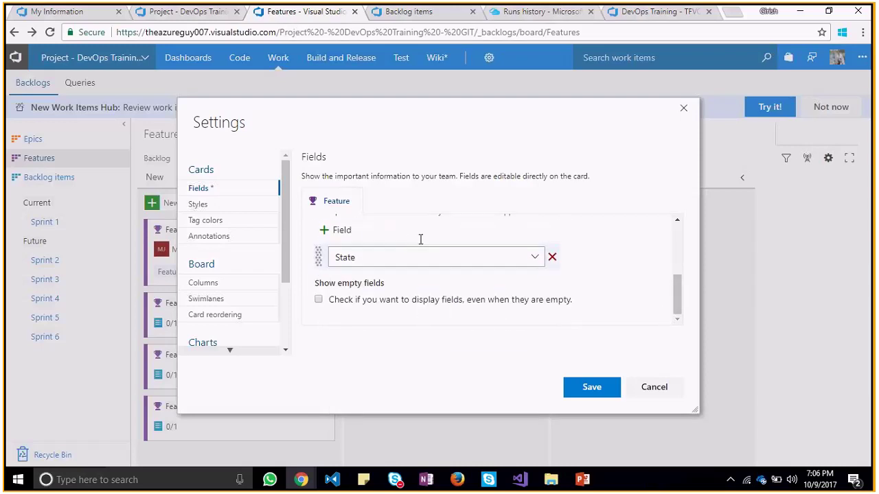
left_click(347, 230)
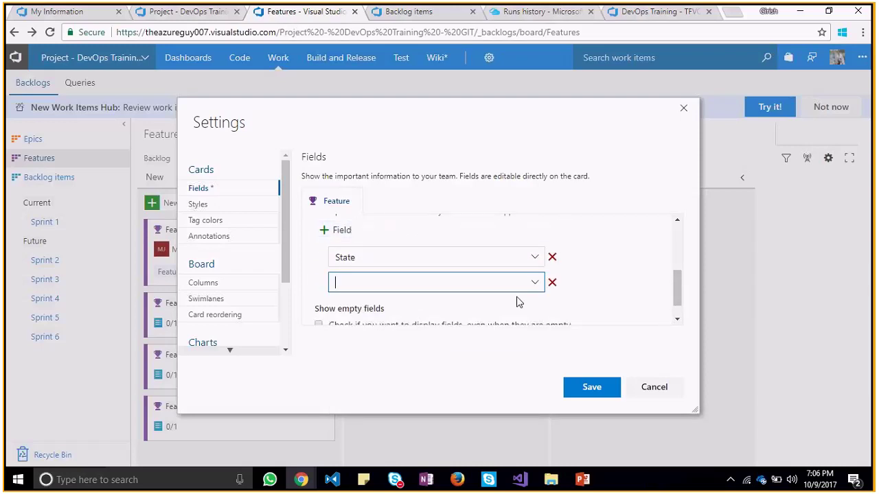
left_click(536, 289)
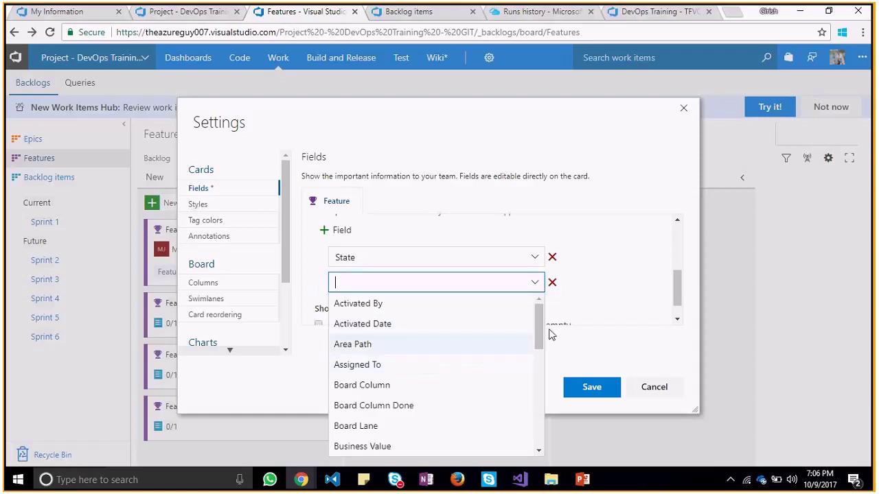
scroll(538, 347, "down", 1)
left_click_drag(539, 347, 536, 388)
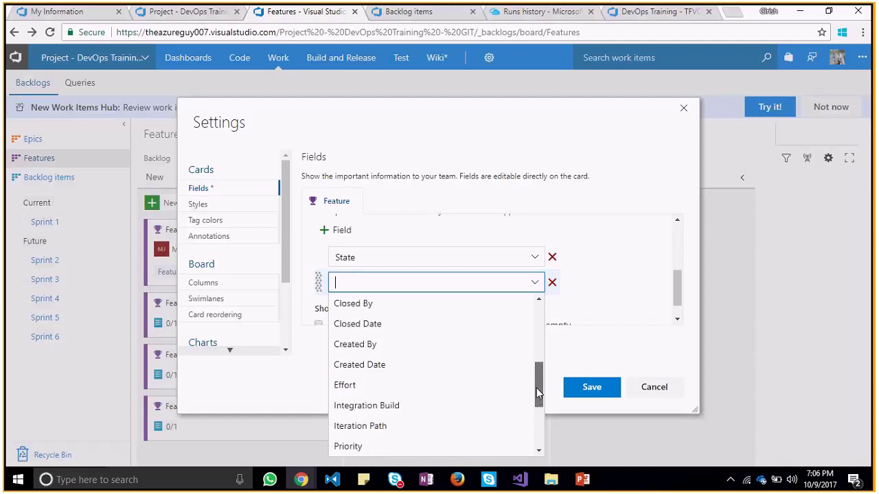
scroll(537, 388, "down", 3)
left_click(381, 327)
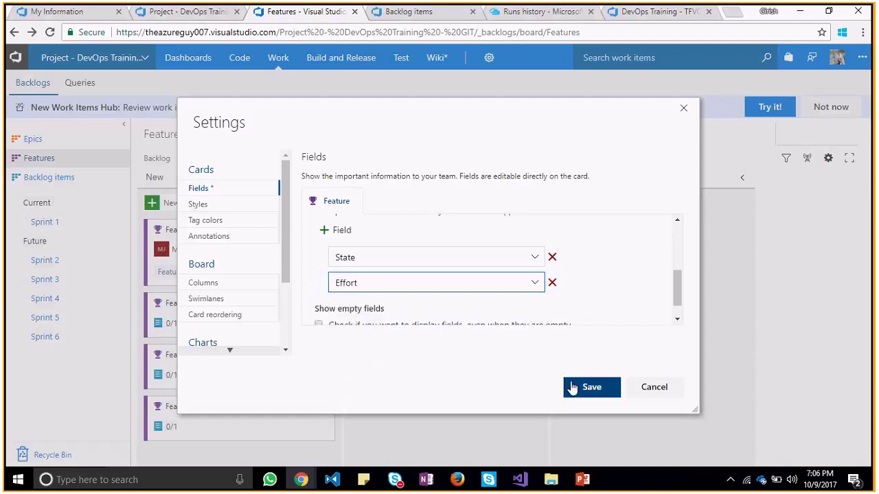
left_click(572, 388)
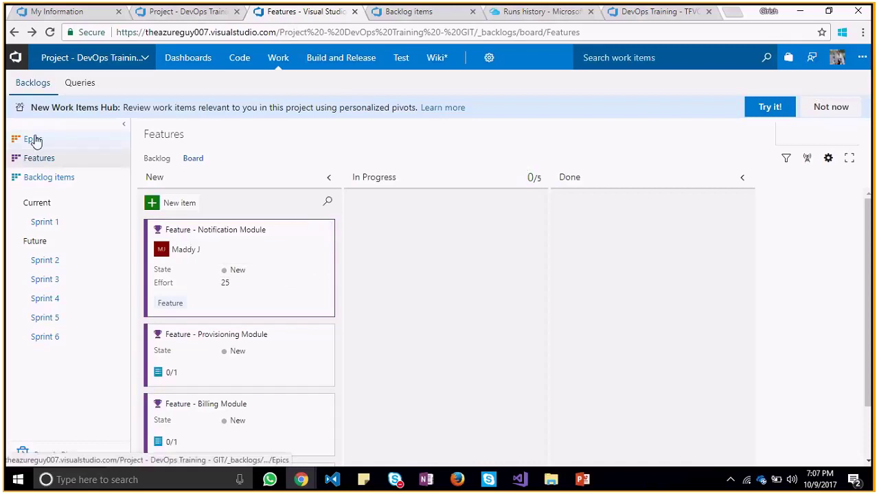
Switch from the Features board to the Backlog items Kanban board
left_click(59, 178)
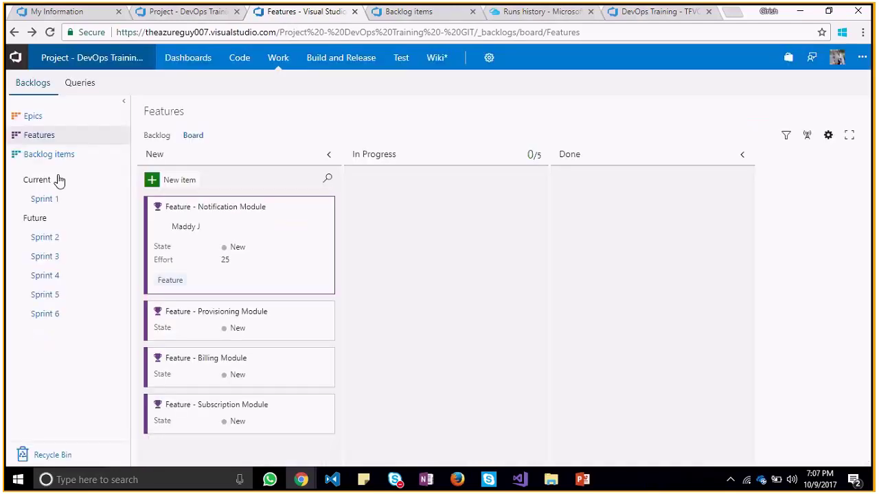
left_click(59, 179)
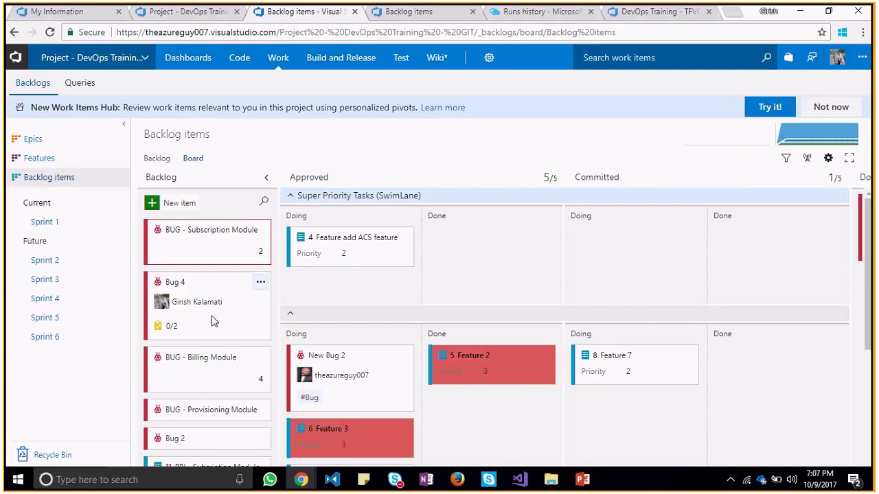
Filter the board's cards by 'feature', then clear the filter
left_click(265, 205)
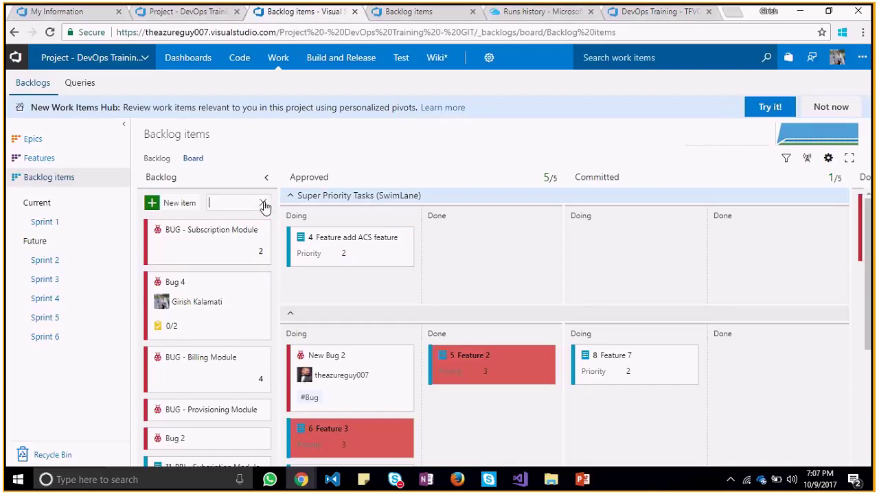
type("featur")
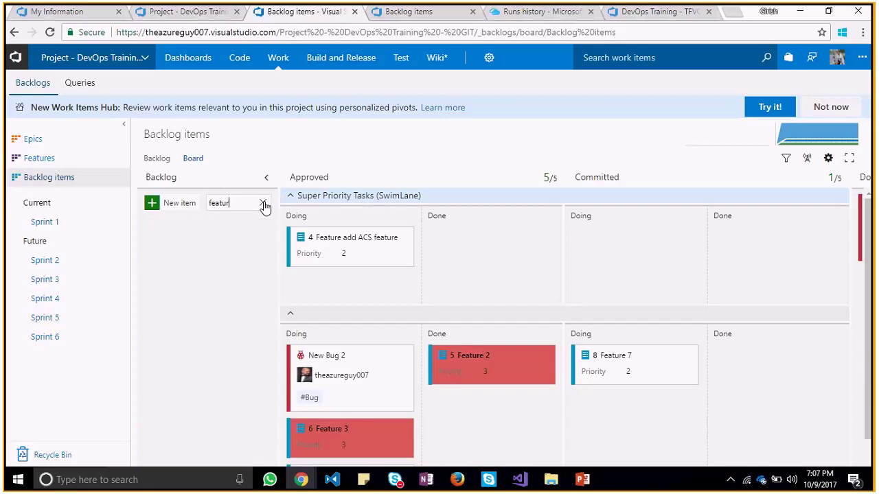
type("e")
left_click(263, 205)
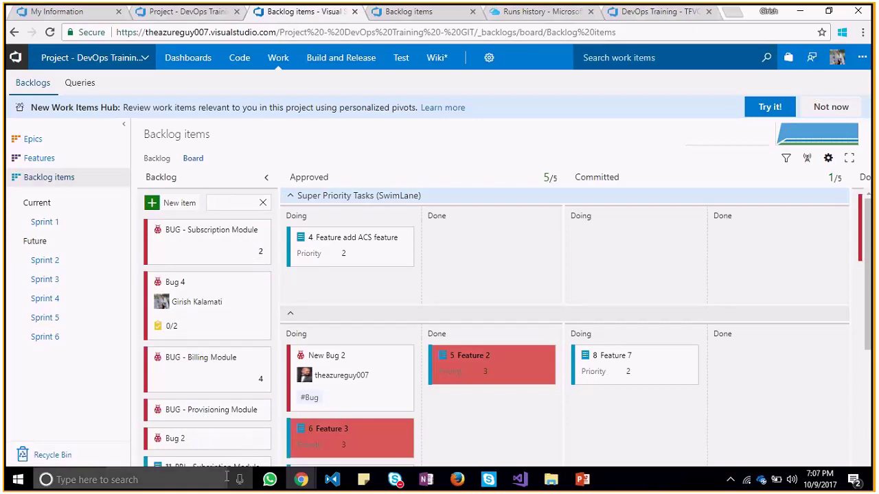
left_click_drag(873, 232, 853, 190)
Browse the new work item types, including Product Backlog Item, without adding anything
left_click(172, 203)
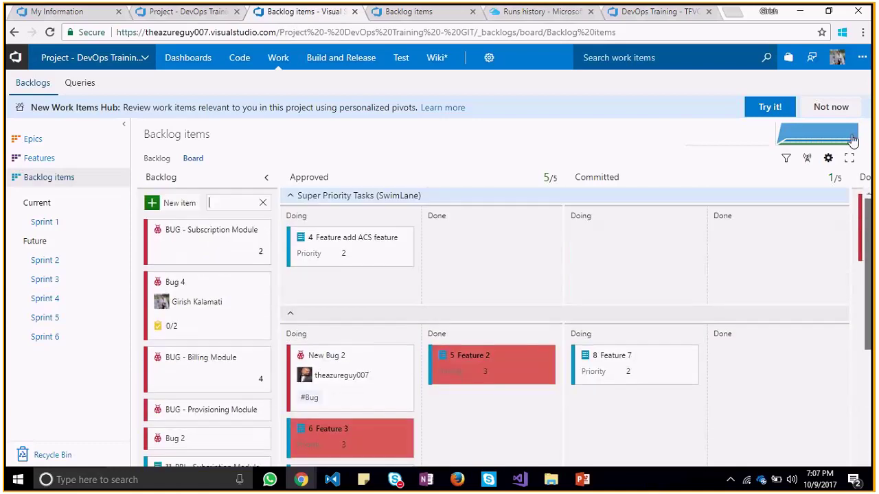
left_click(169, 203)
left_click(189, 221)
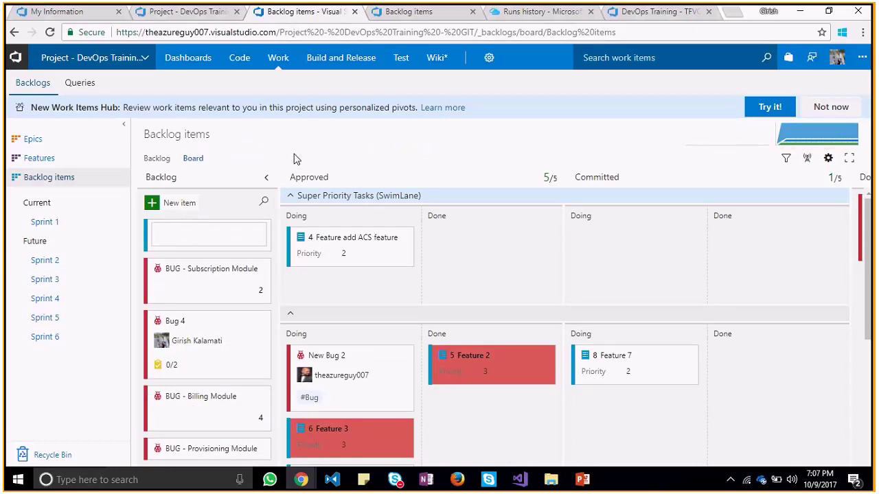
key("Escape")
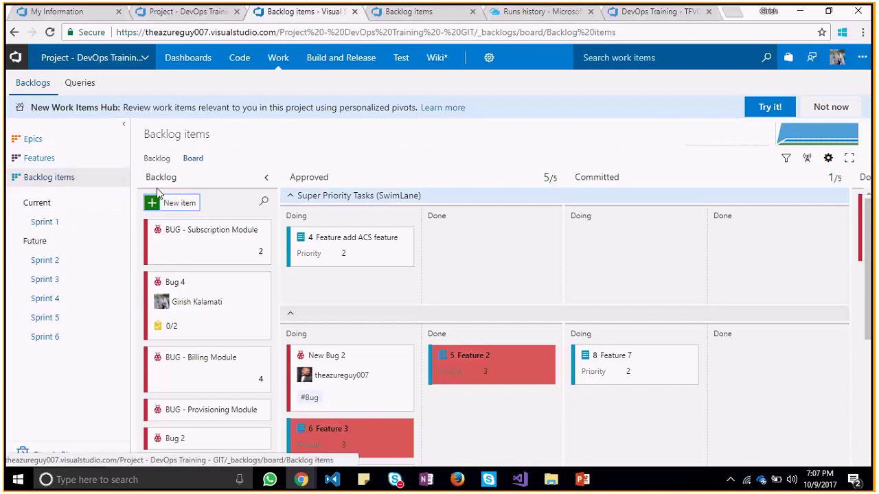
left_click(180, 203)
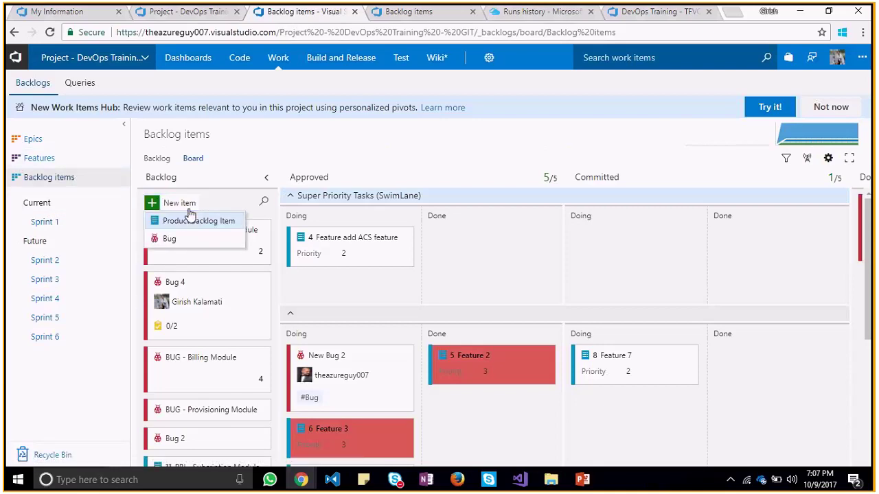
left_click(325, 129)
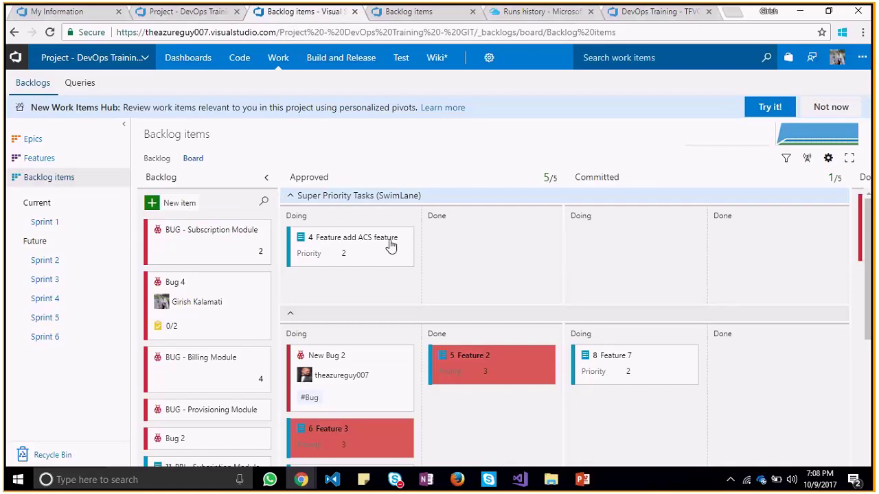
right_click(339, 283)
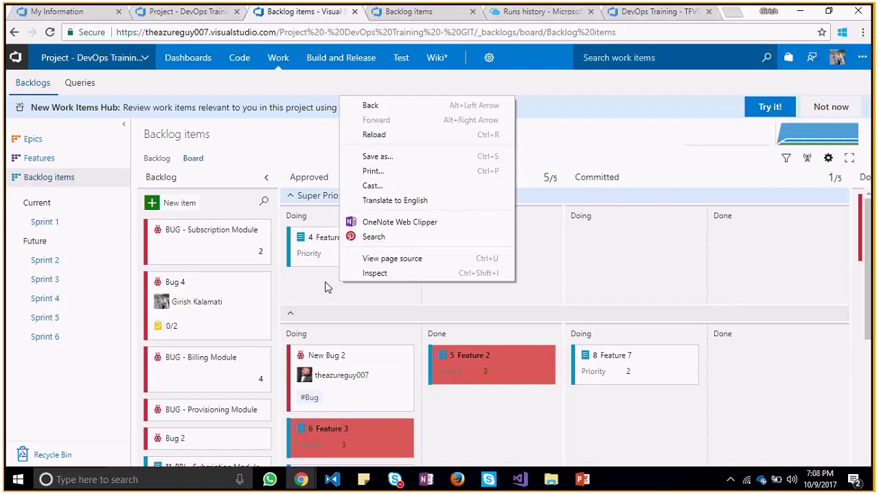
left_click(318, 282)
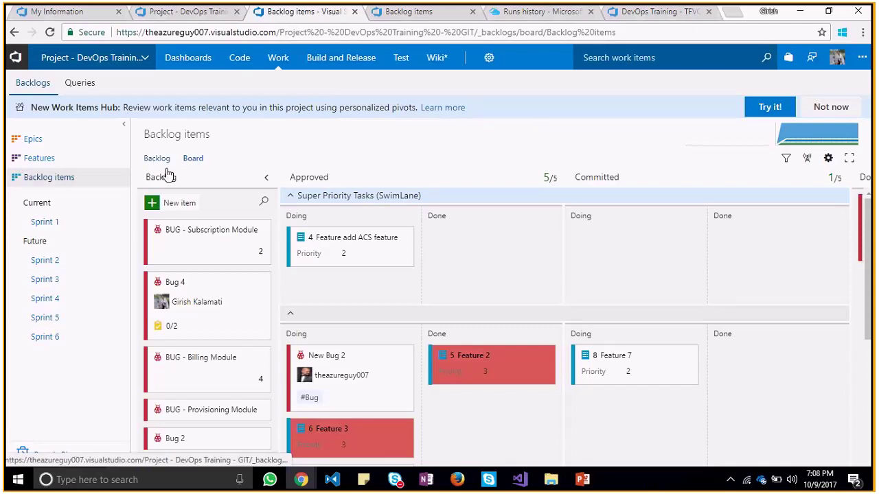
left_click_drag(859, 295, 873, 388)
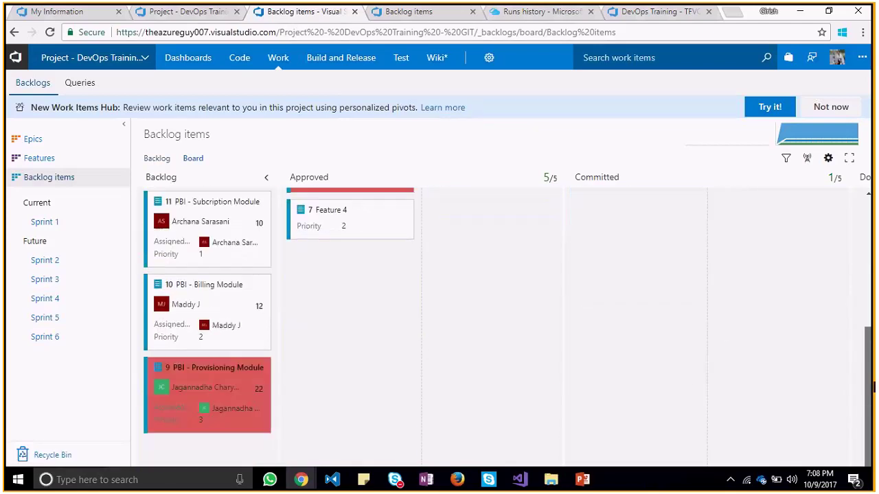
View Backlog items as a list, visit the Features backlog, then return to Backlog items
left_click(188, 161)
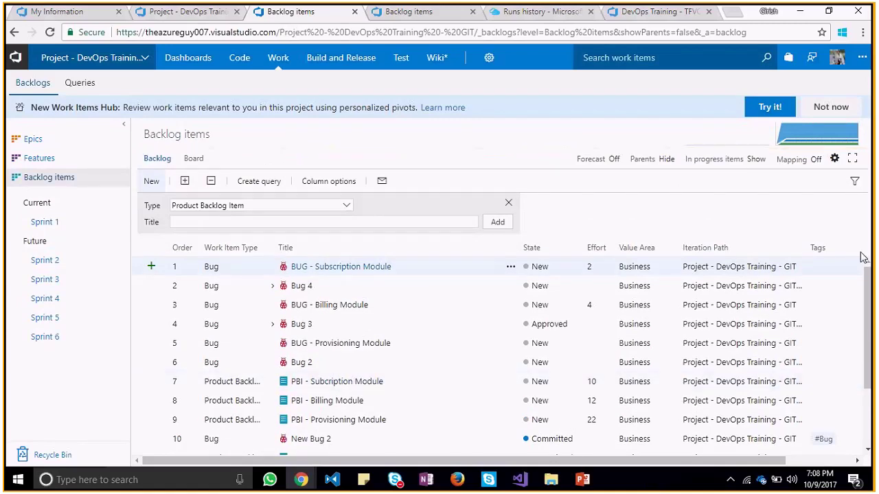
scroll(867, 401, "right", 2)
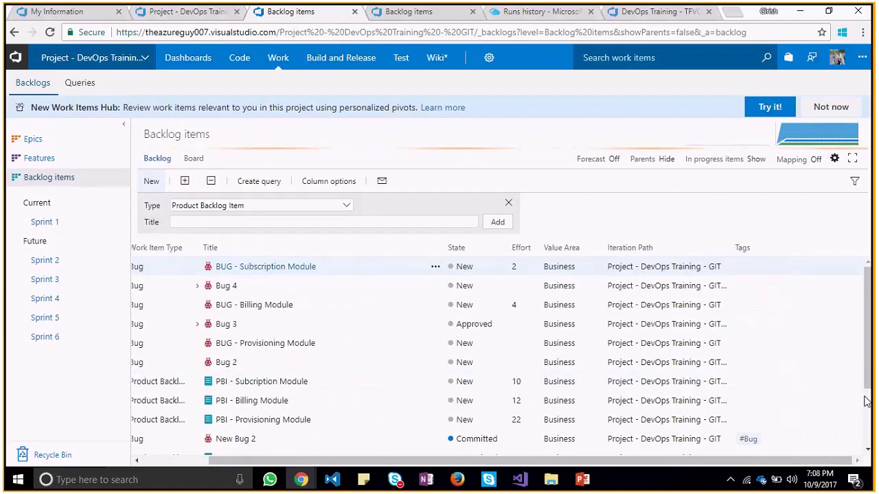
scroll(862, 405, "down", 3)
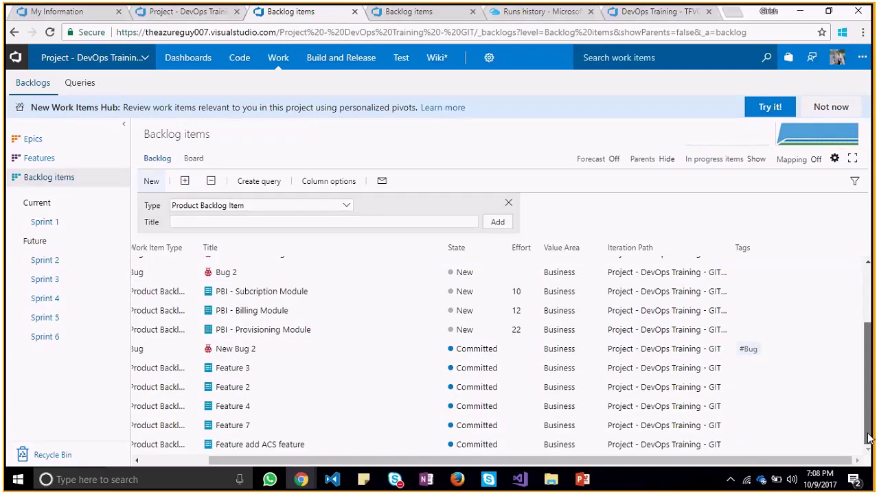
scroll(868, 438, "left", 2)
left_click(72, 160)
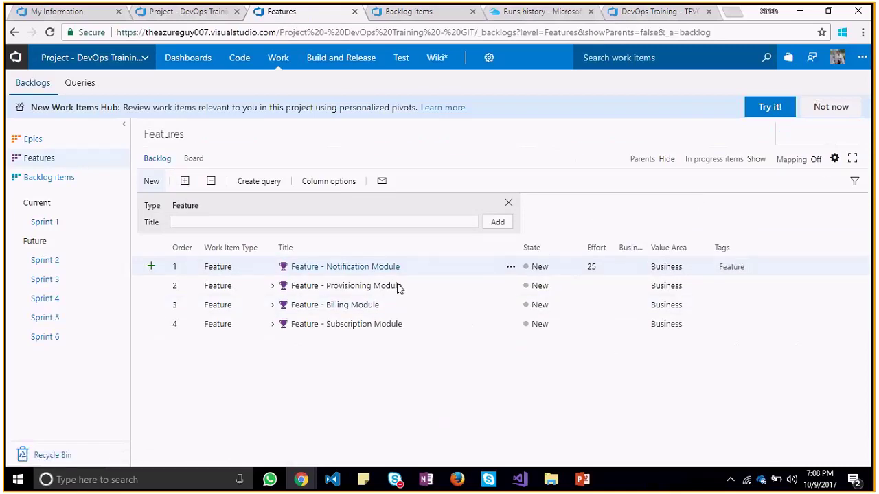
left_click(33, 179)
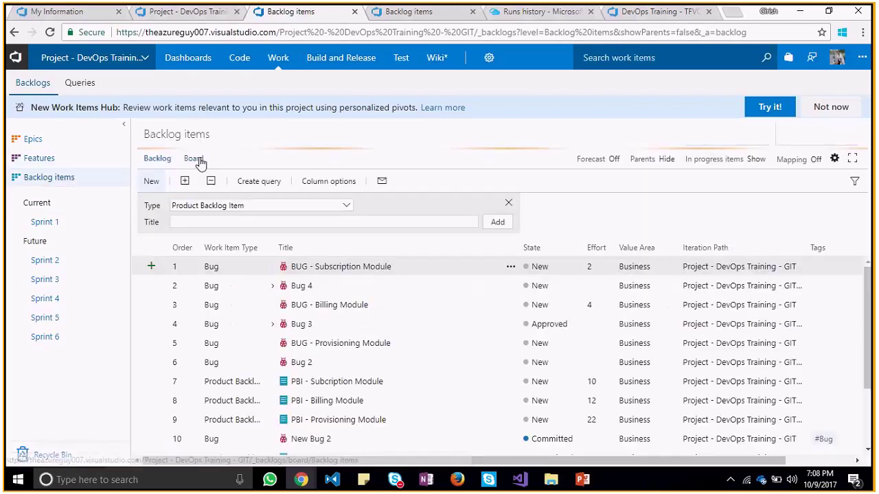
left_click(195, 160)
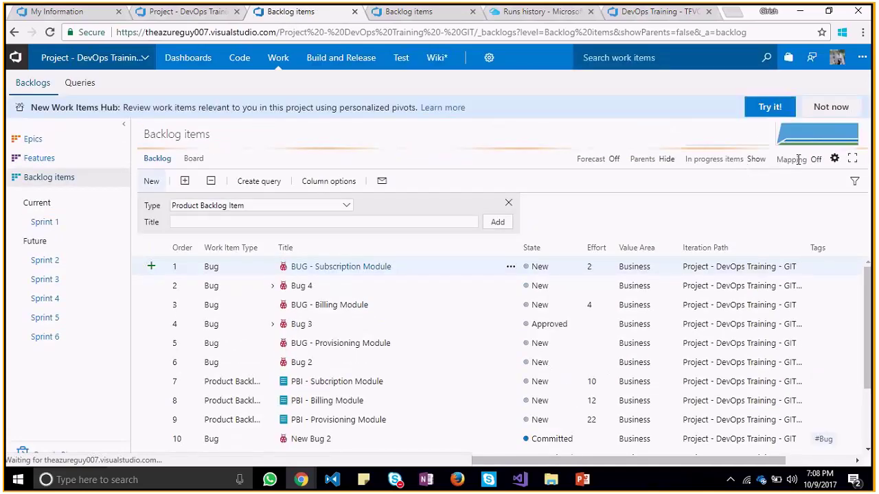
Look over the Features mapping panel, then switch Backlog items to the board view
left_click(799, 159)
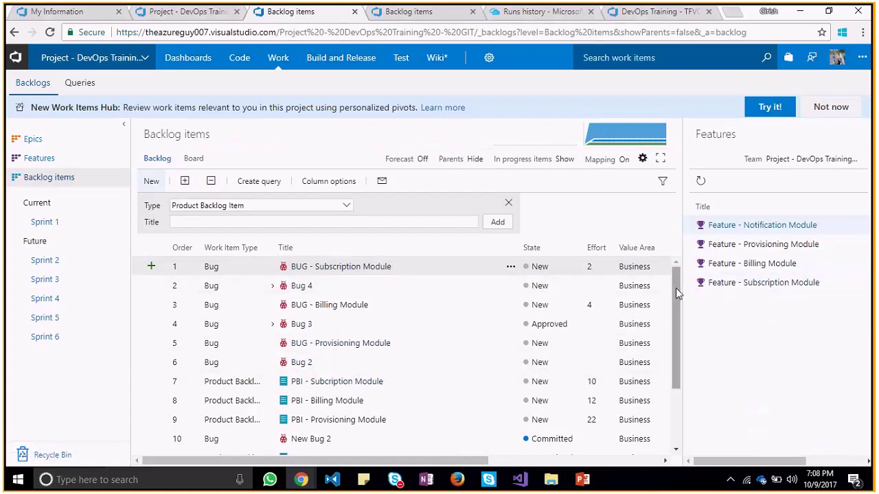
left_click_drag(675, 288, 680, 362)
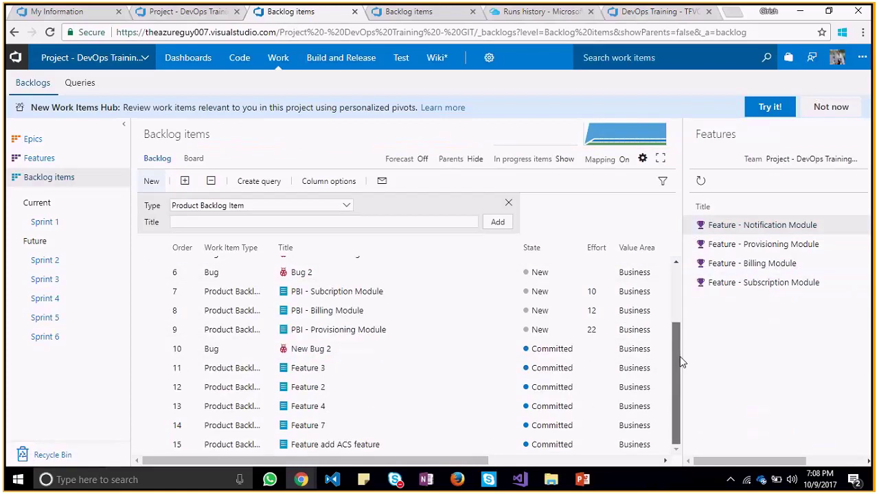
left_click_drag(680, 357, 670, 406)
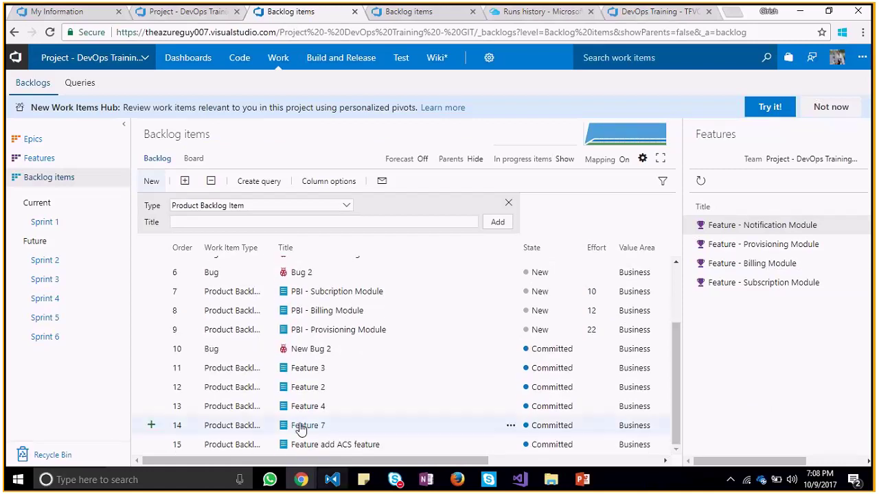
mouse_move(674, 327)
left_mouse_down()
mouse_move(676, 293)
mouse_move(677, 329)
left_mouse_up()
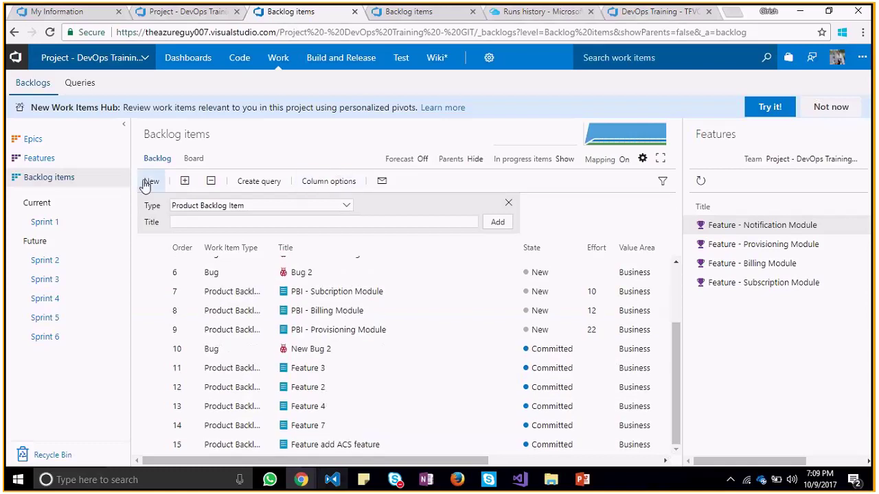
left_click(192, 168)
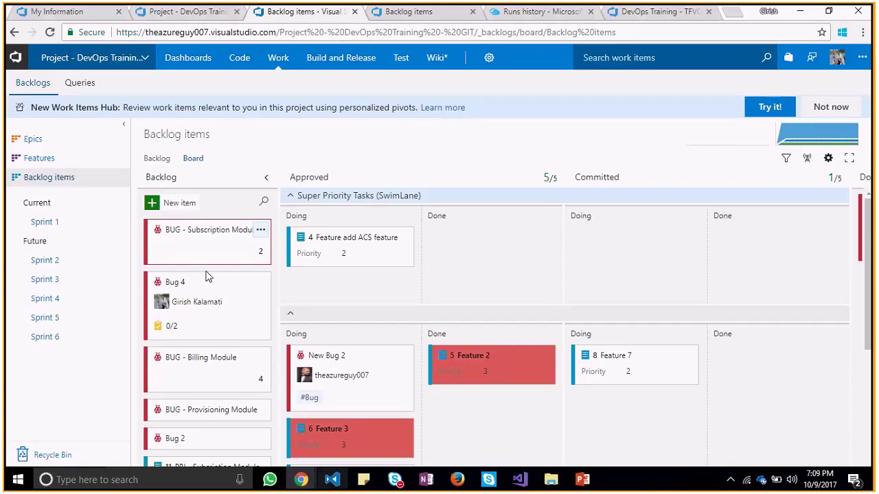
Open Bug 4, set its Effort to 4 and add the tag 'Bug'
left_click(173, 282)
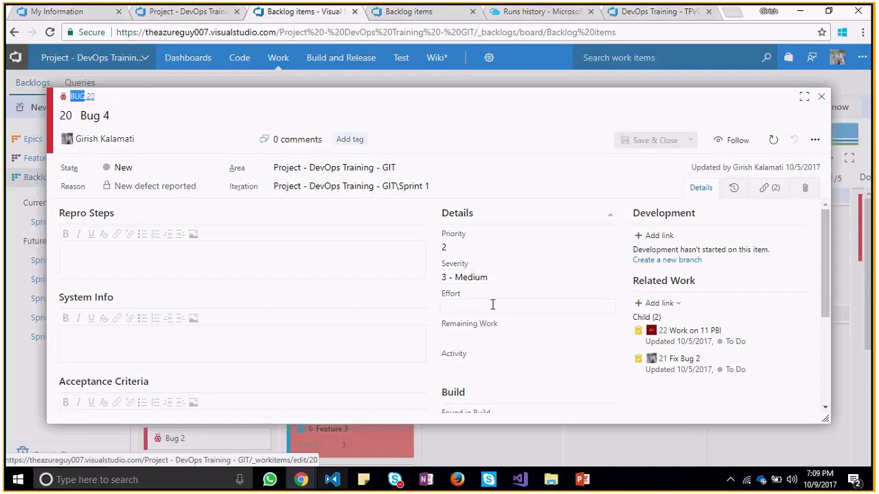
left_click(492, 304)
type("4")
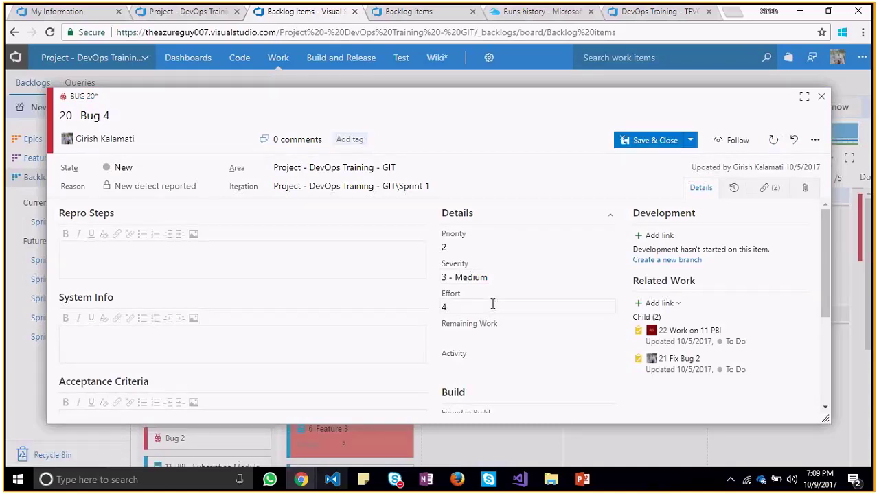
left_click(349, 141)
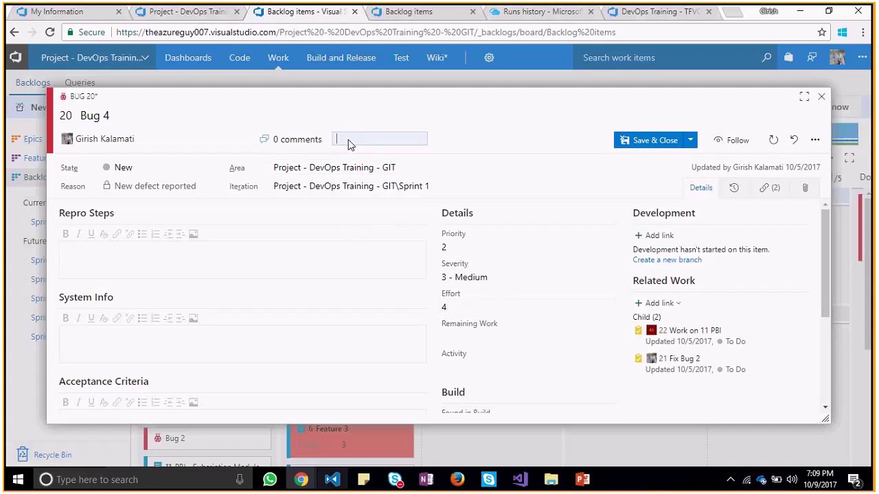
type("Bug")
key("BackSpace")
key("BackSpace")
type("ui")
key("BackSpace")
type("g")
Save Bug 4 without closing, then reopen it and follow it
left_click(691, 141)
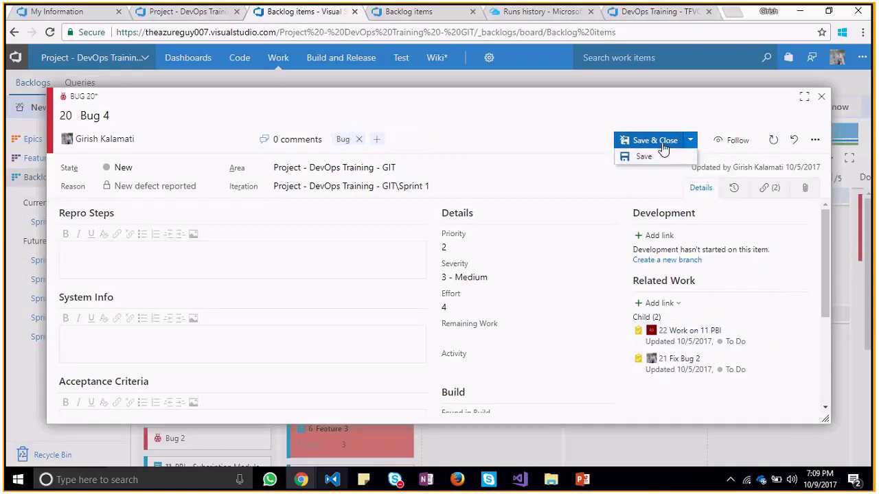
left_click(663, 152)
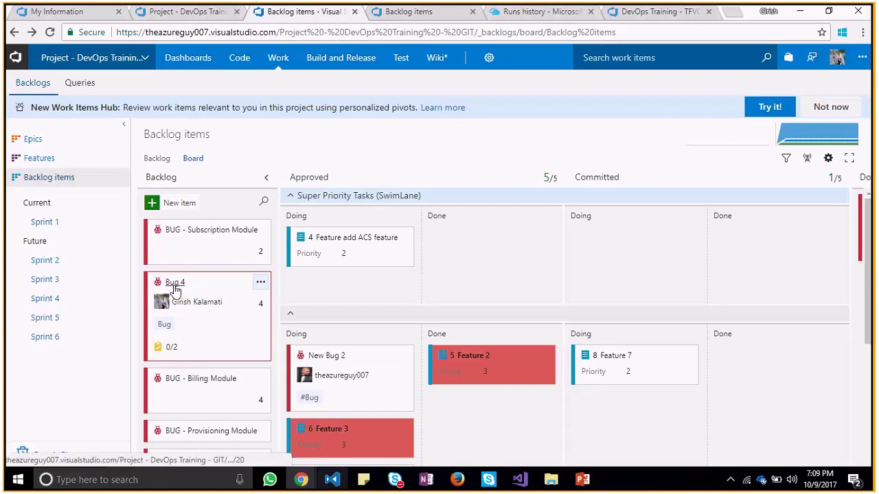
left_click(175, 284)
left_click(729, 140)
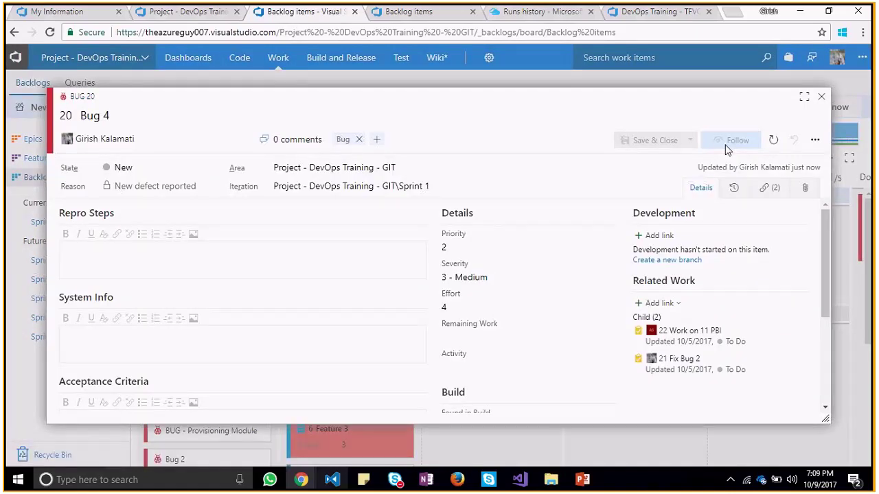
Close Bug 4 and review the velocity chart
left_click(821, 96)
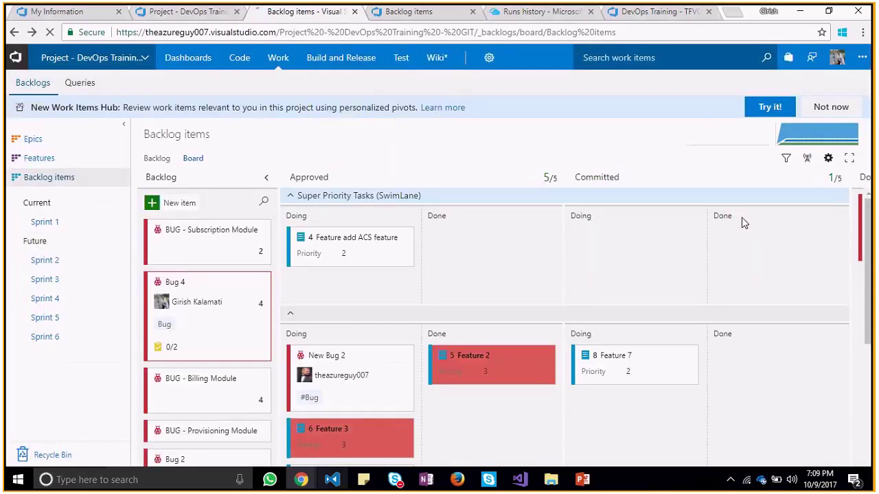
left_click_drag(871, 294, 873, 426)
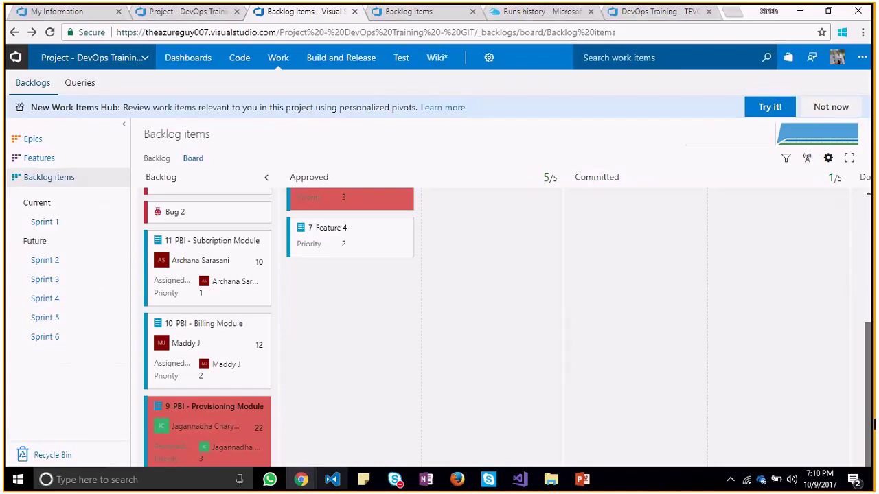
left_click_drag(873, 425, 853, 300)
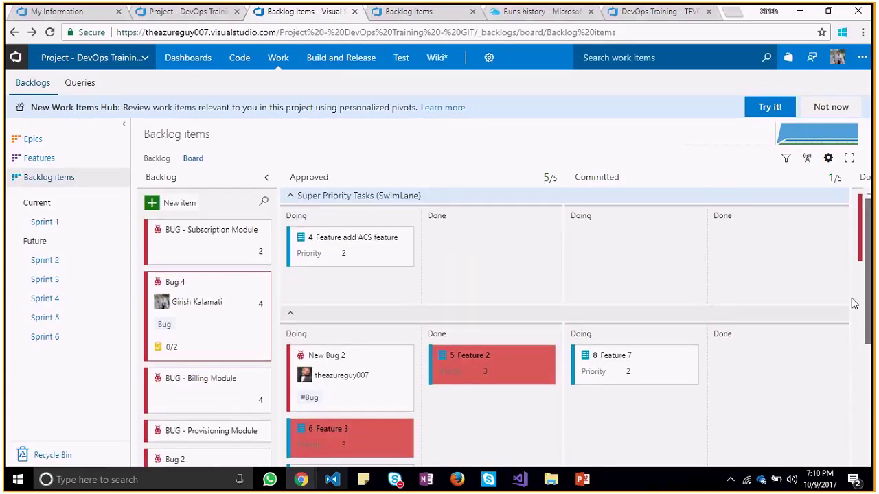
left_click(734, 138)
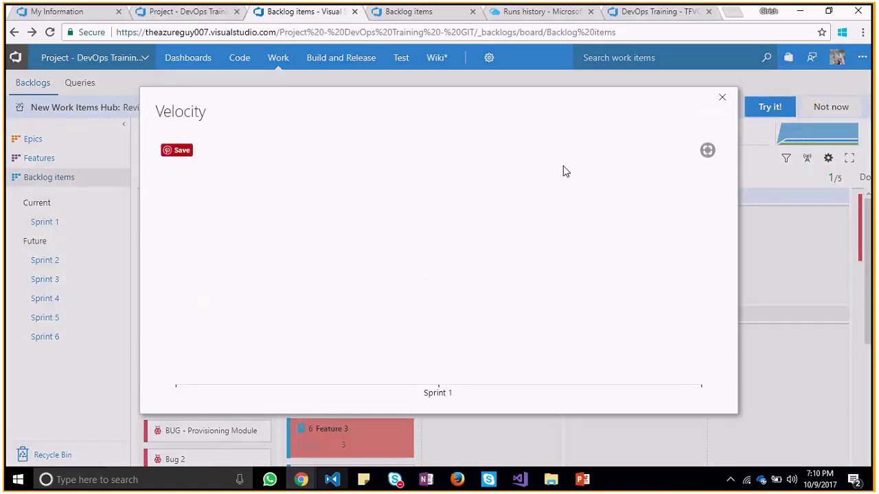
left_click(722, 97)
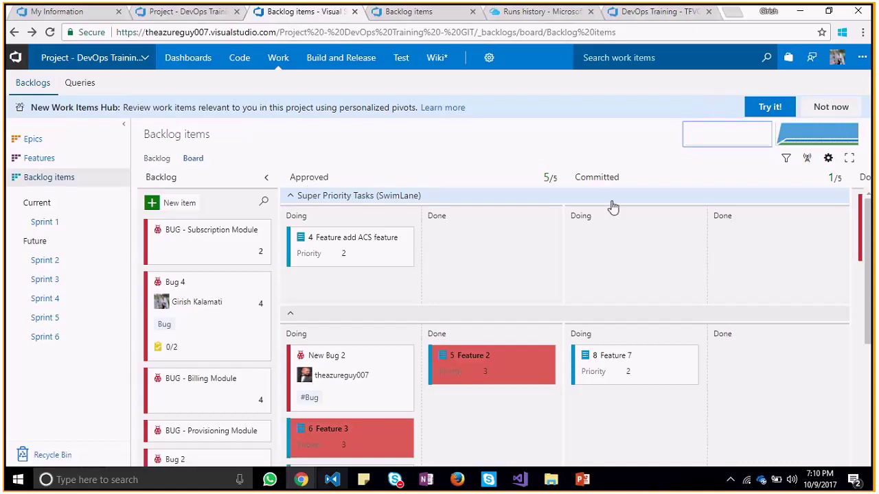
Review the cumulative flow chart, then return to the backlog list view
left_click(806, 142)
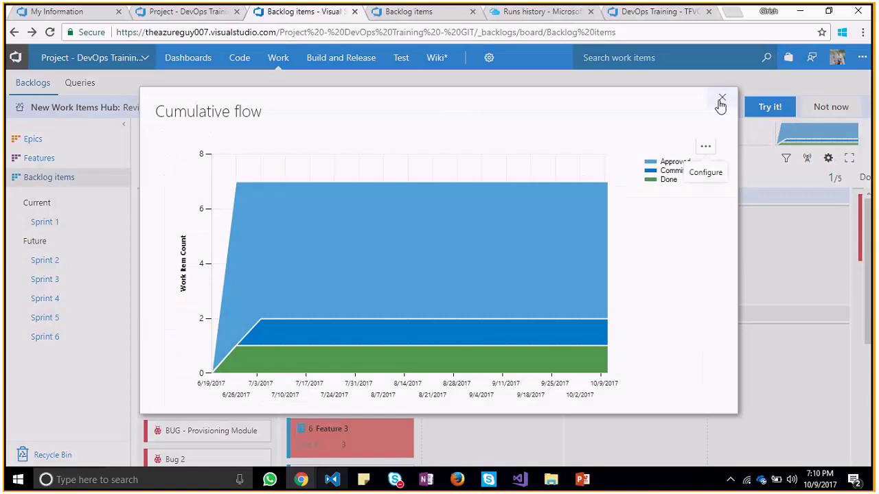
left_click(721, 100)
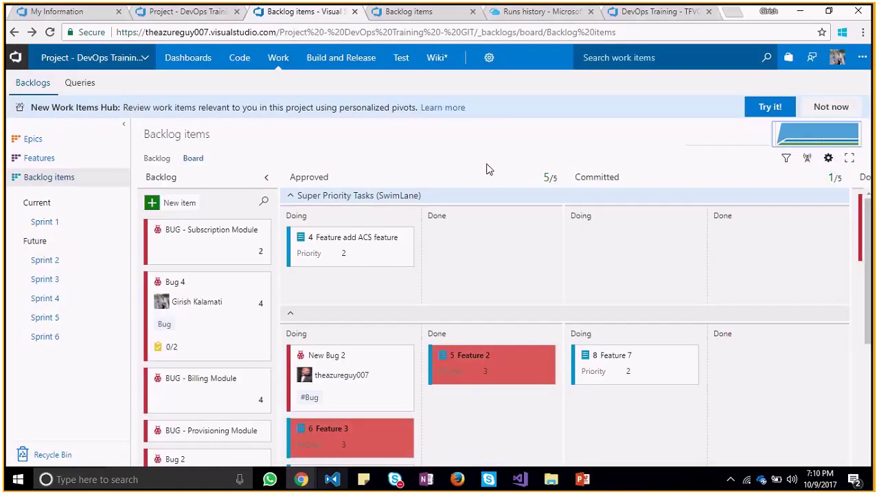
left_click(157, 161)
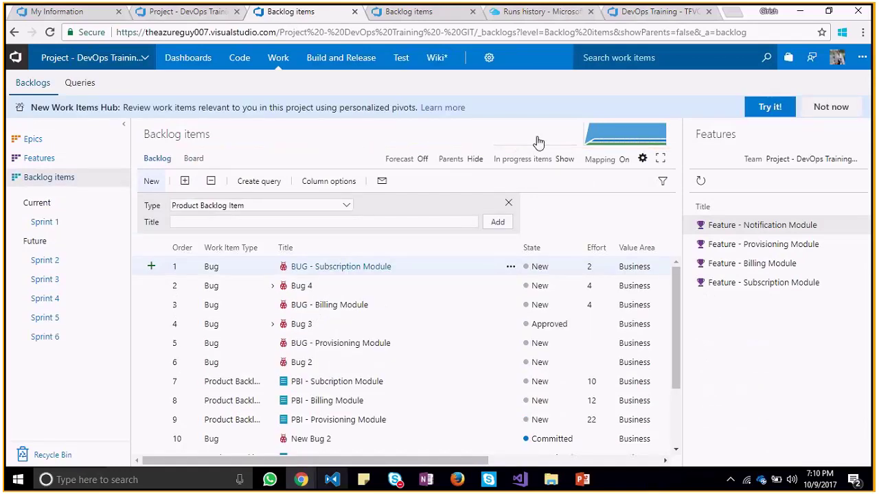
Check the velocity chart again, then switch the backlog back to the board view
left_click(539, 141)
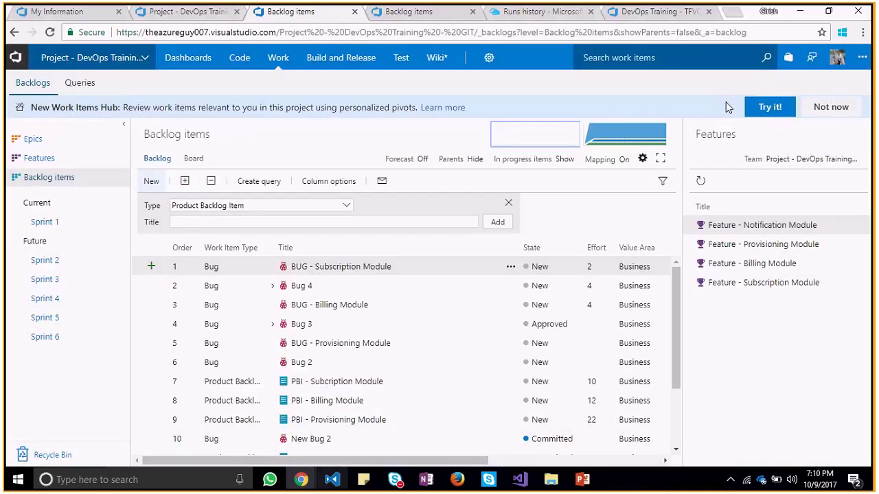
left_click_drag(672, 315, 551, 175)
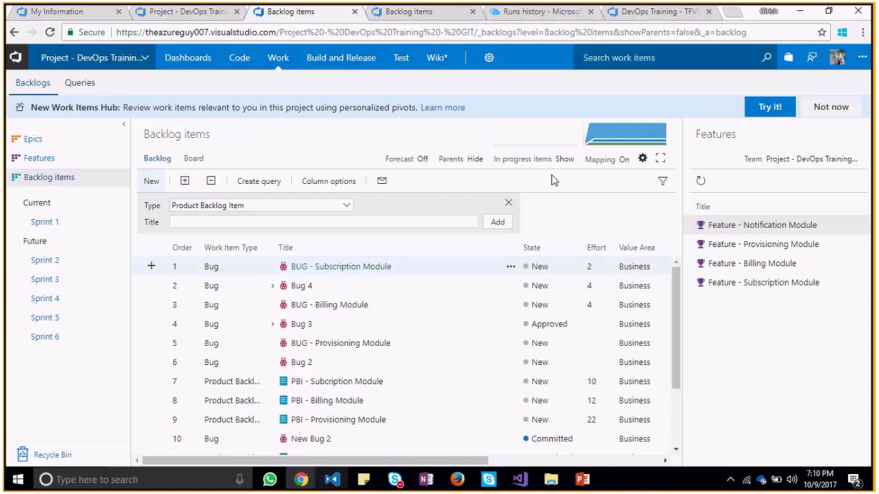
left_click(532, 143)
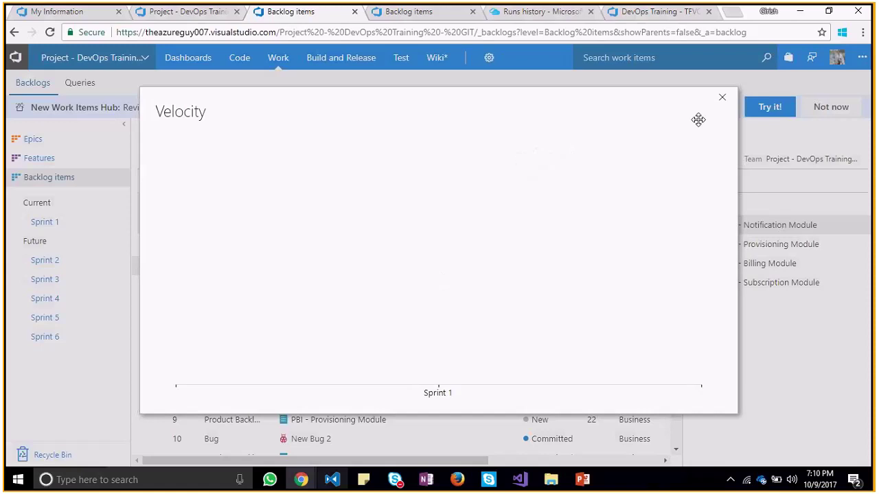
left_click(720, 99)
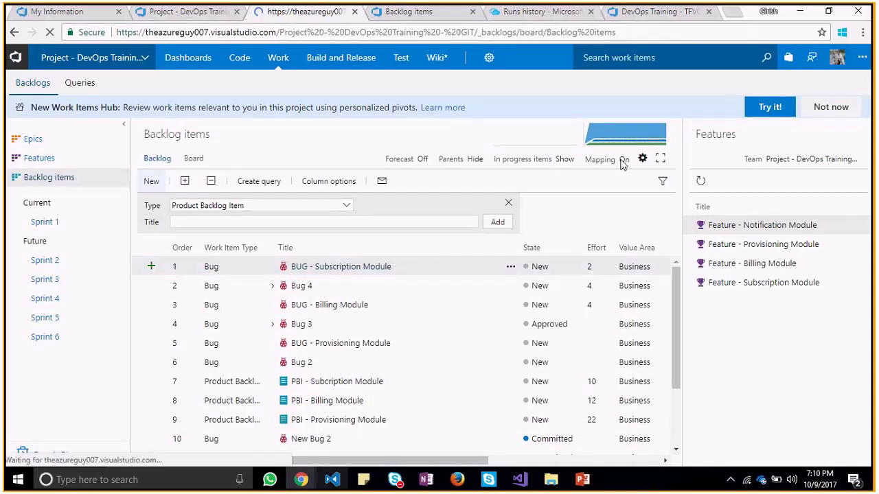
left_click(194, 158)
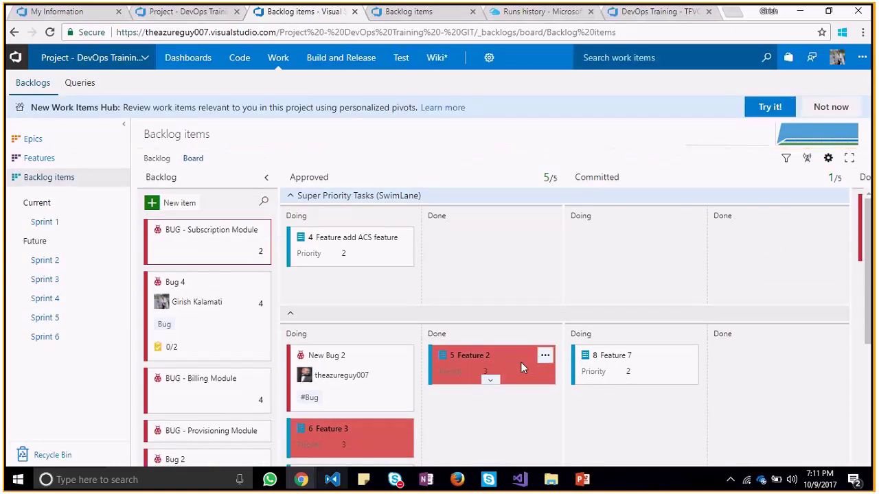
left_click(787, 160)
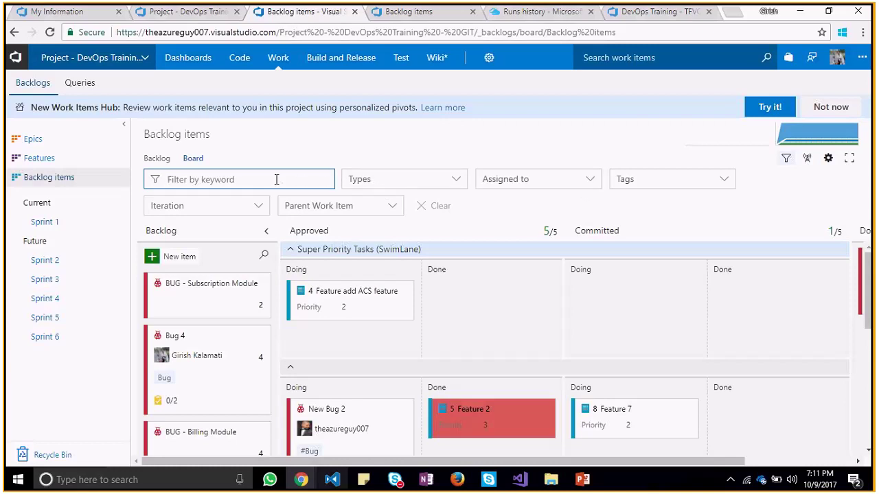
type("state")
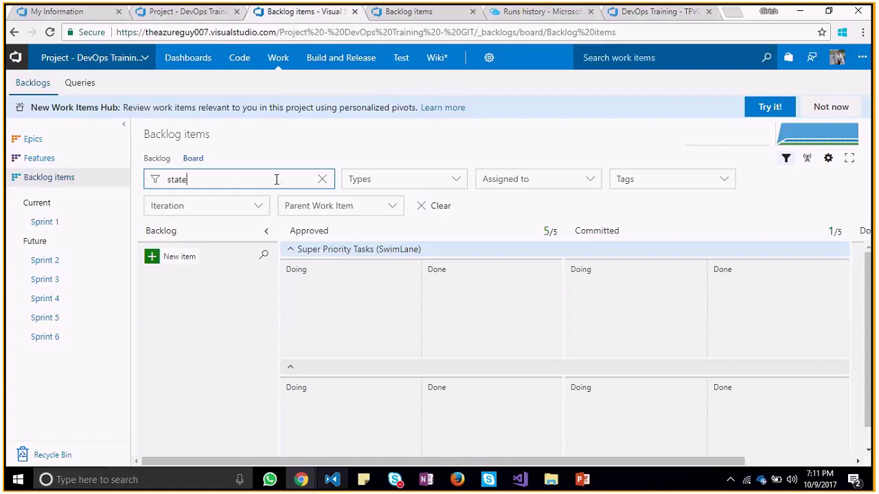
key("BackSpace")
key("BackSpace")
key("BackSpace")
key("BackSpace")
key("BackSpace")
left_click(380, 147)
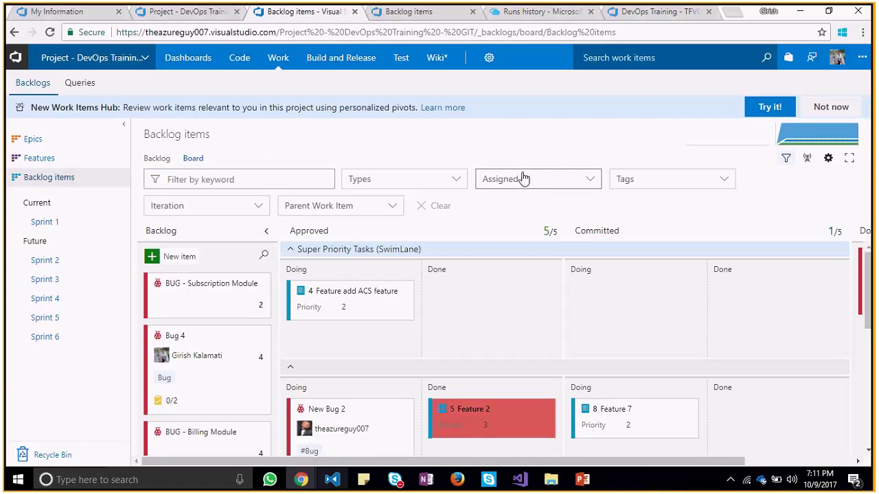
left_click(788, 160)
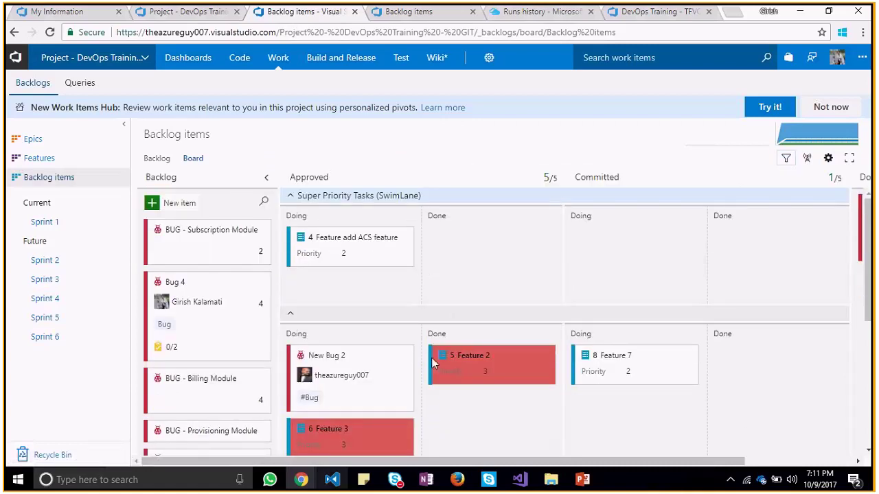
left_click(477, 355)
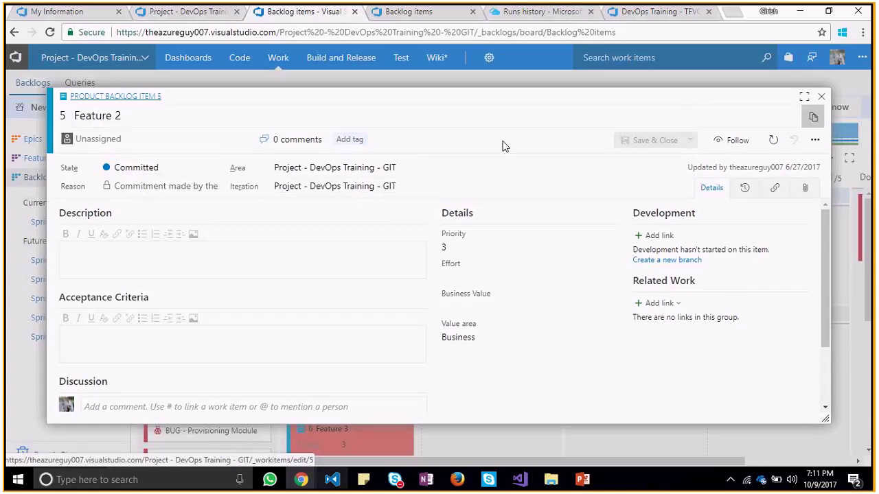
left_click(215, 167)
left_click(214, 168)
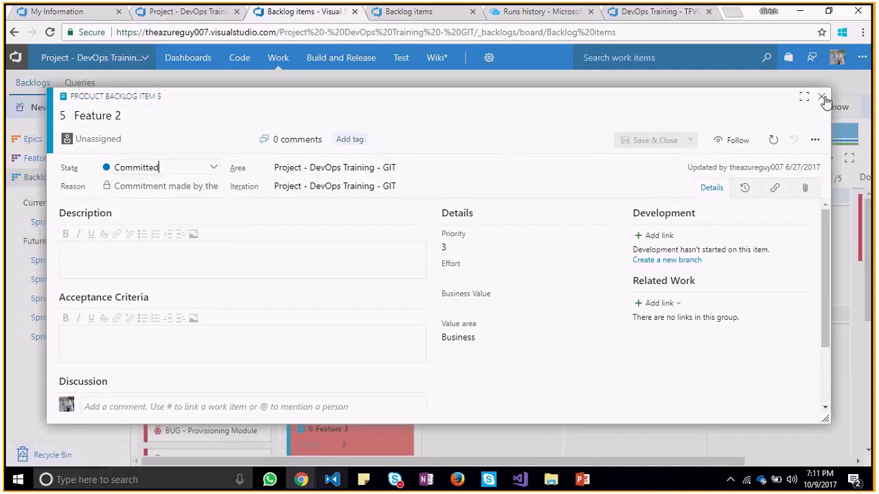
left_click(821, 97)
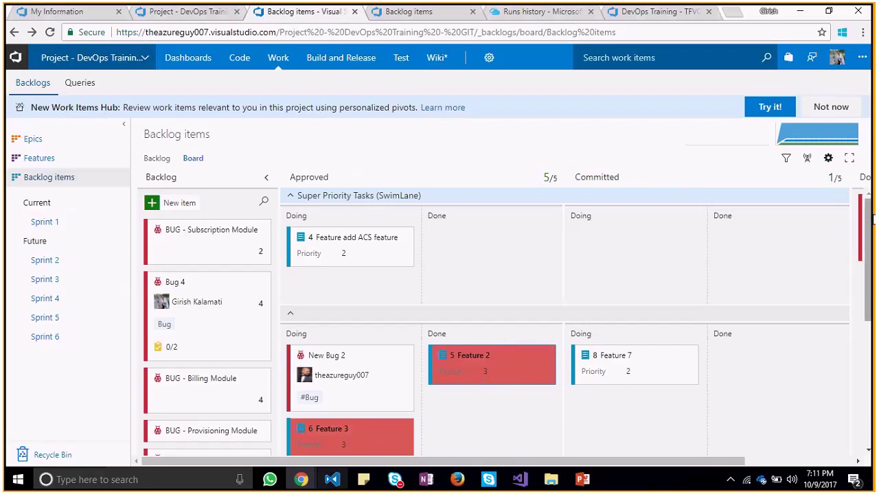
scroll(575, 396, "down", 1)
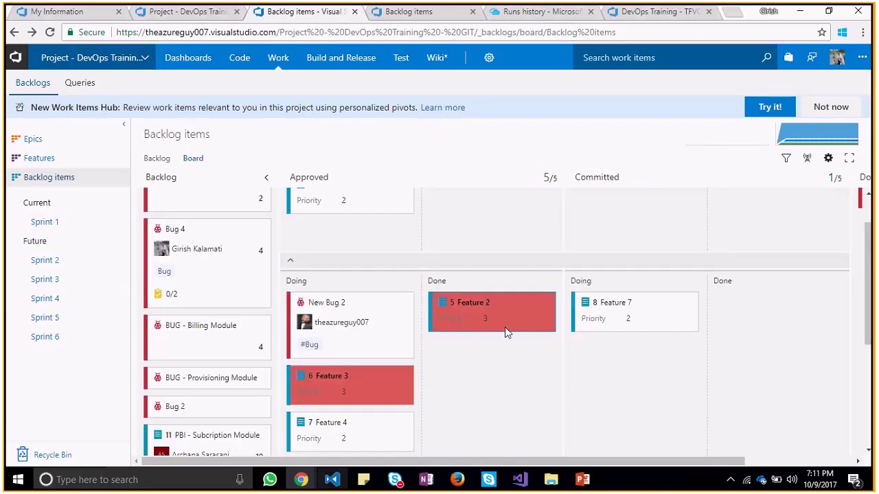
Browse the board's card settings (Styles, Annotations, Tests, Fields, Tag colors), then close with Esc
left_click(829, 159)
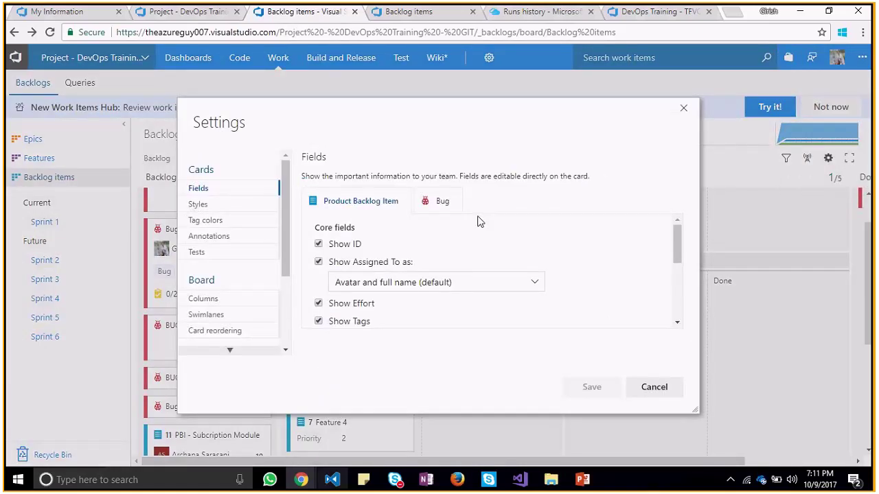
left_click(211, 204)
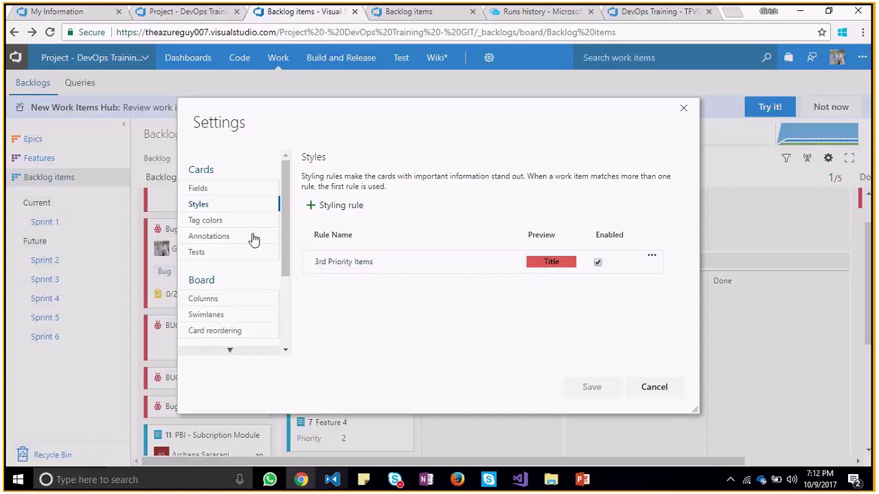
left_click(210, 235)
left_click(213, 252)
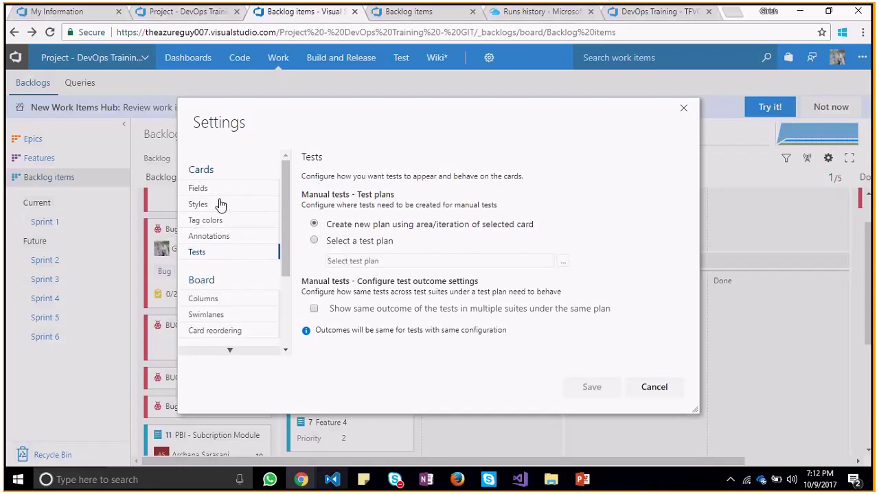
left_click(215, 190)
left_click(216, 205)
left_click(217, 222)
left_click(216, 206)
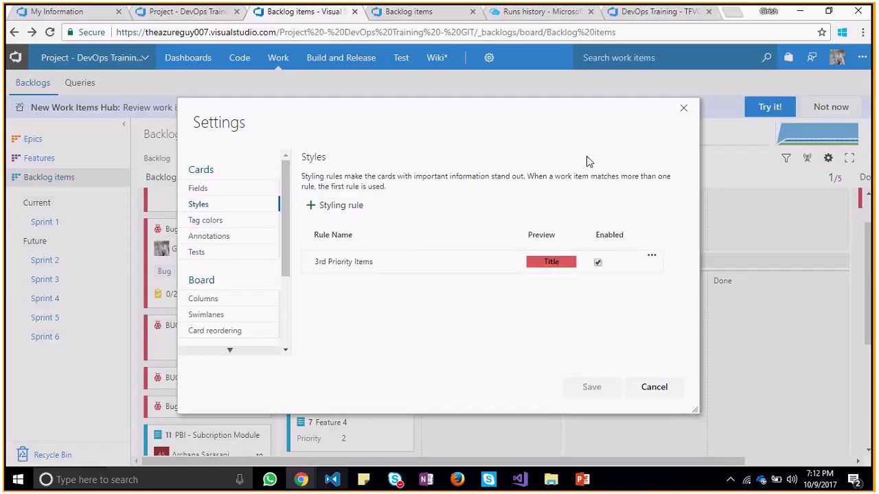
key("Escape")
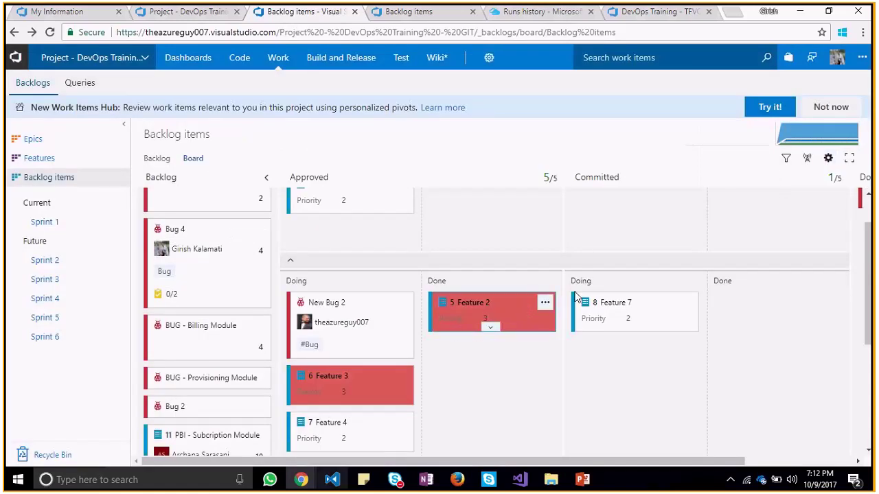
Change the 3rd Priority Items styling rule's card colour from red to yellow and save
left_click(828, 158)
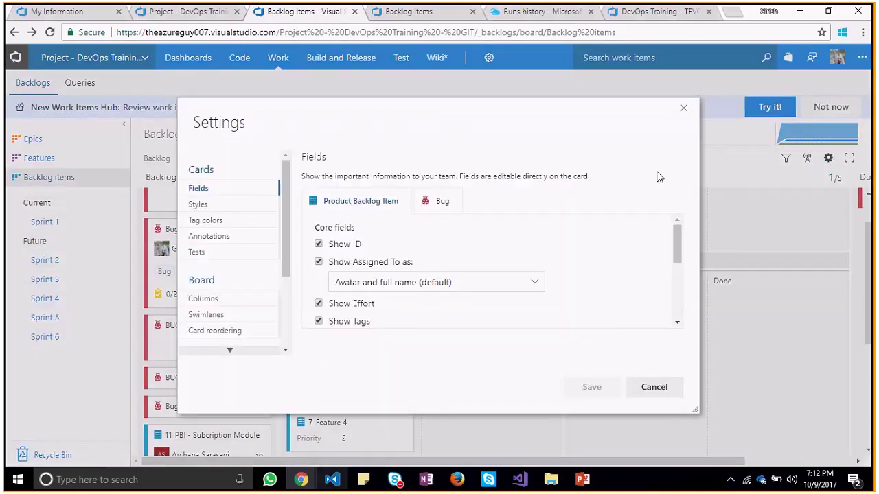
left_click(214, 220)
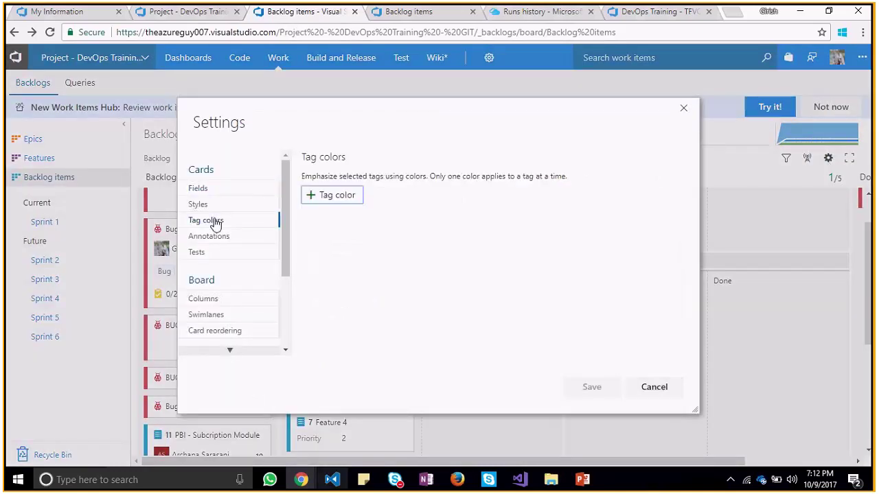
left_click(221, 210)
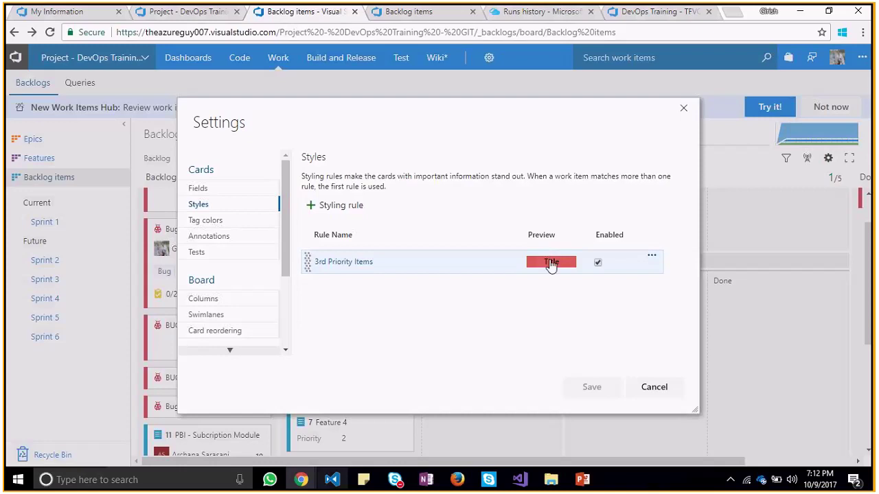
left_click(549, 265)
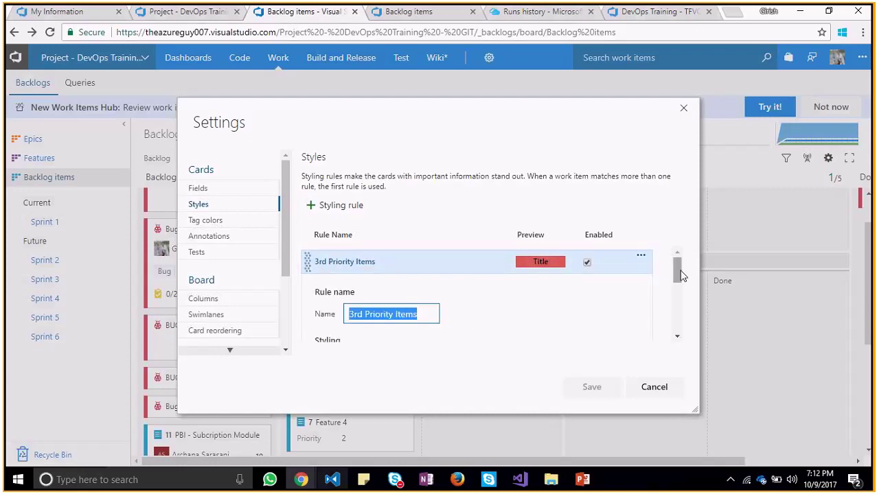
left_click_drag(681, 275, 661, 300)
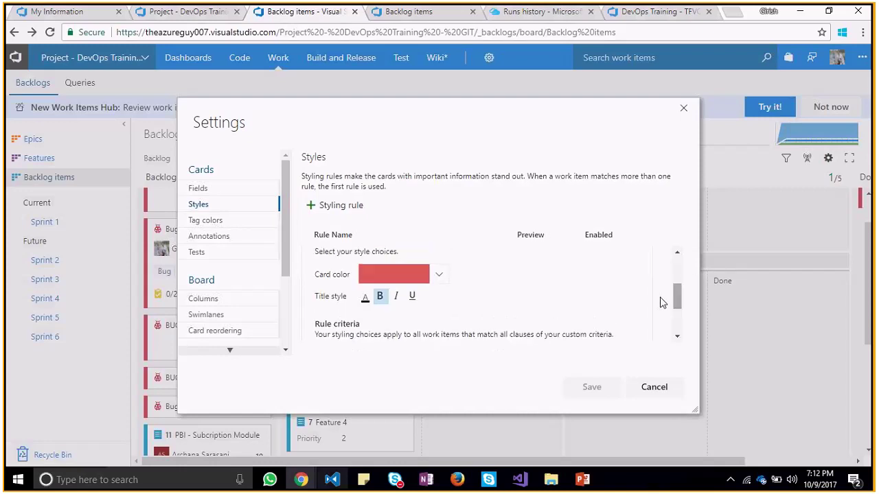
left_click(439, 276)
left_click(450, 294)
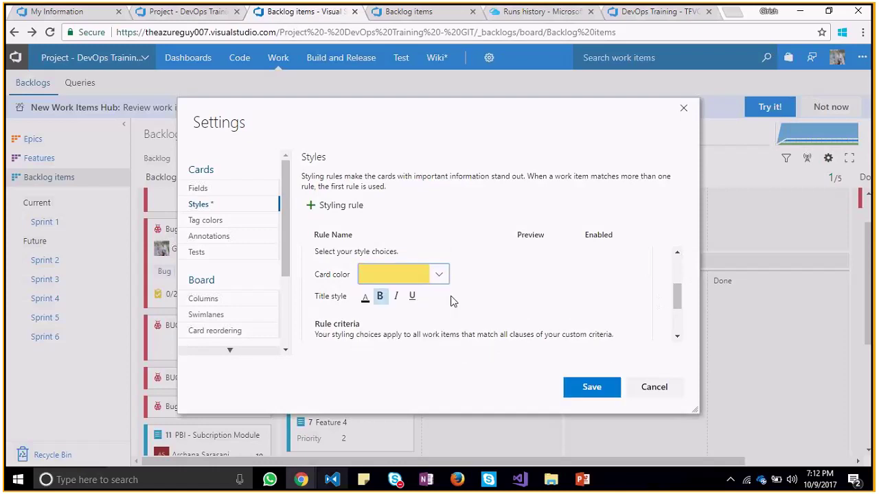
left_click(602, 385)
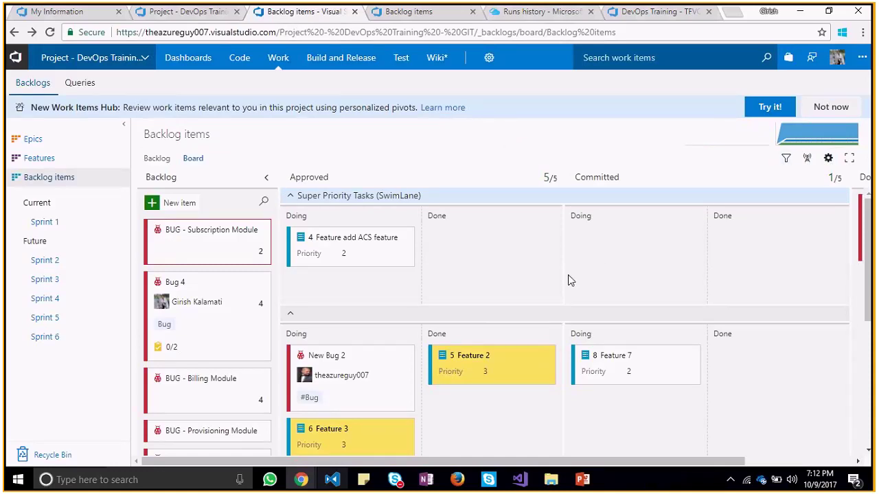
Add a card styling rule named '1st Priority Items' with an orange card colour
left_click(827, 158)
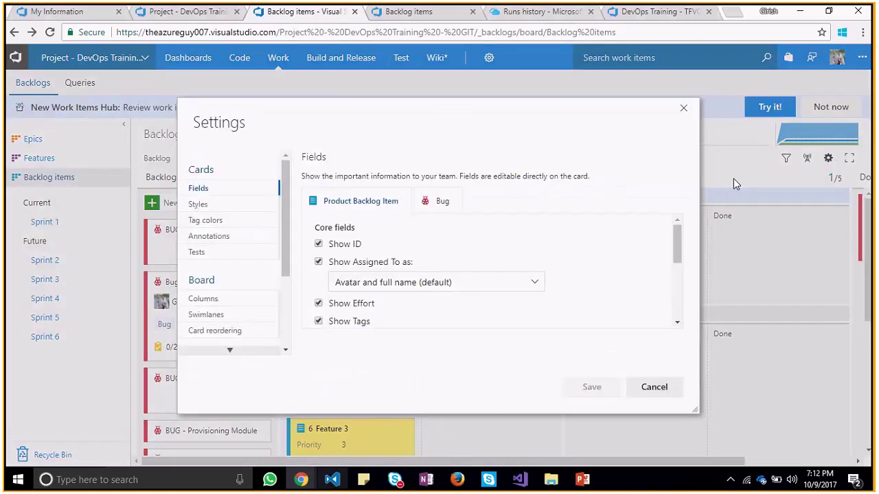
left_click(227, 203)
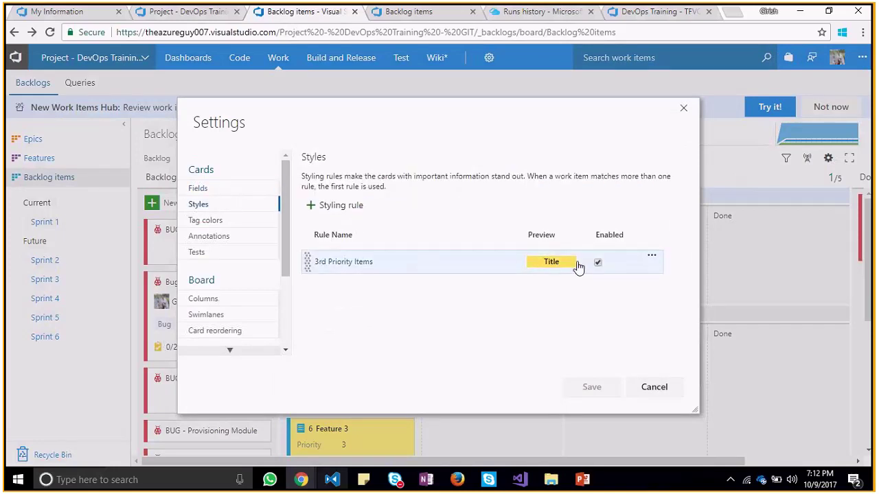
left_click(327, 208)
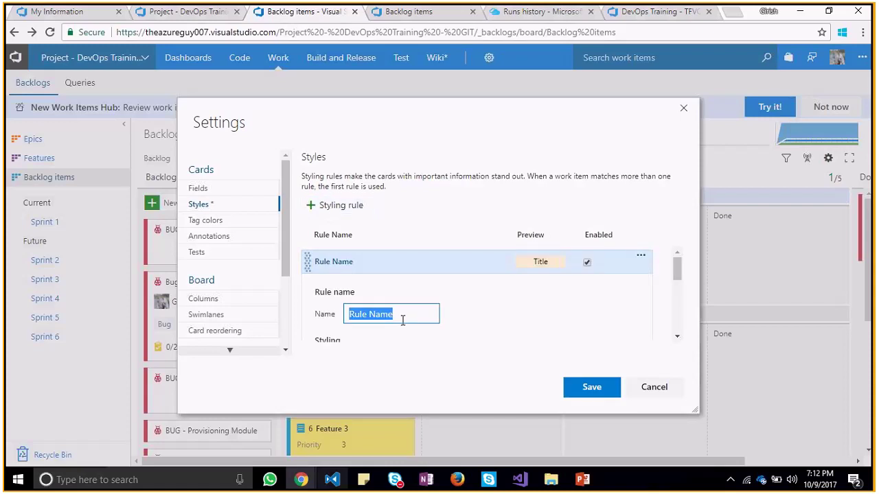
type("1st ")
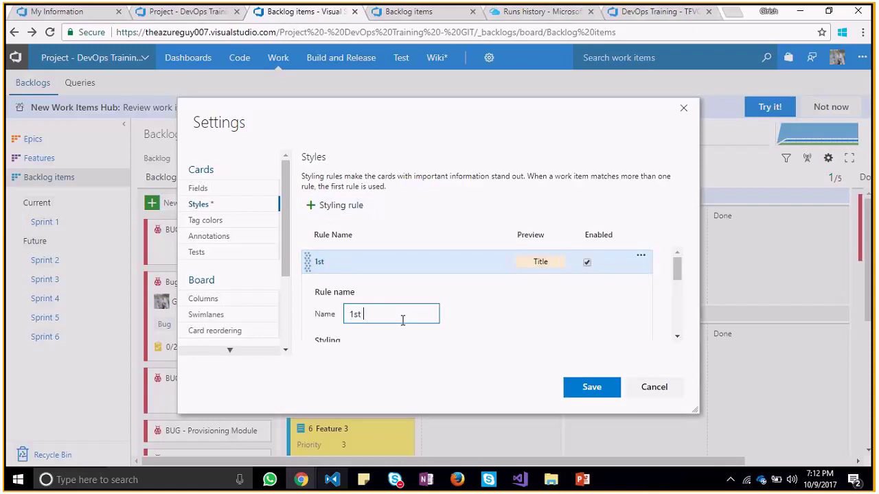
type("Priority Items")
left_click_drag(676, 269, 622, 300)
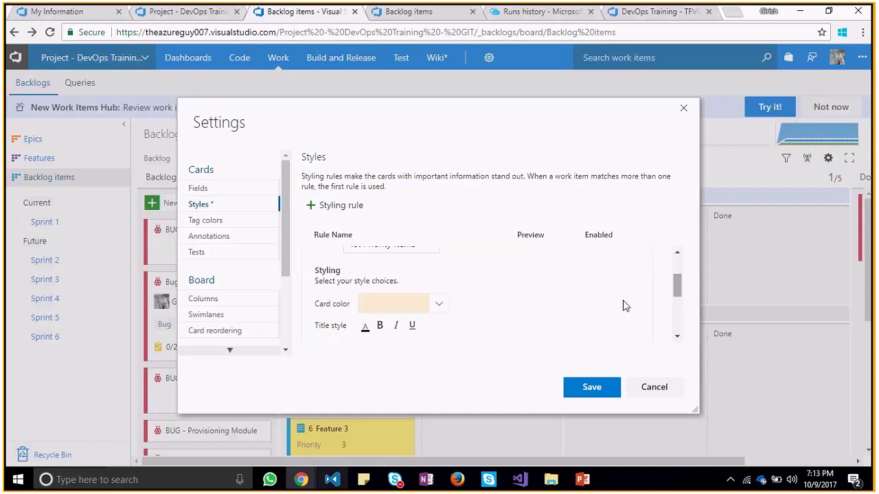
left_click(440, 306)
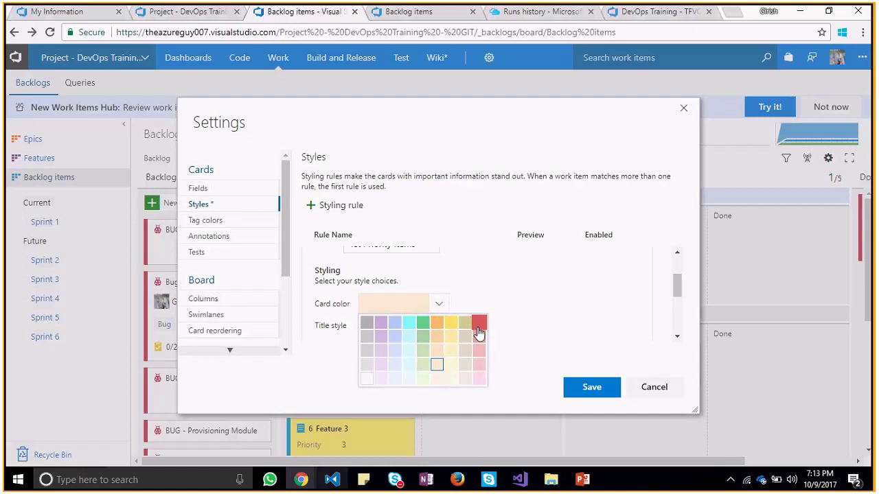
left_click(437, 323)
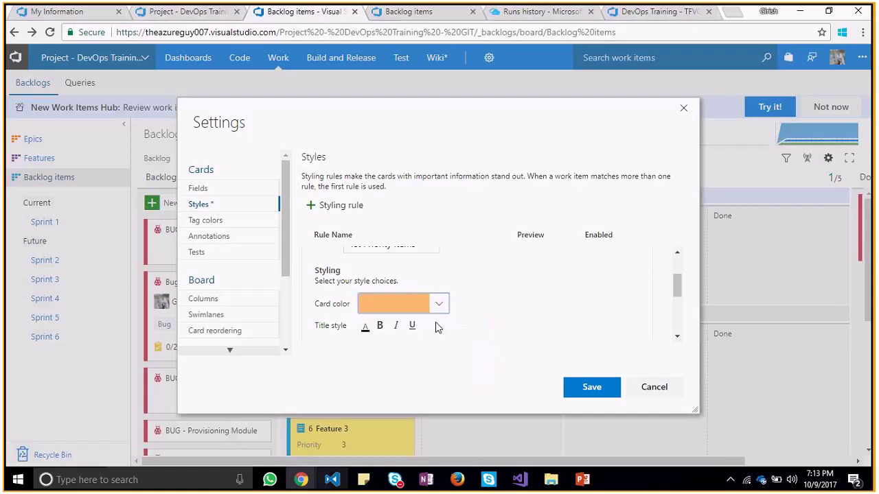
left_click(596, 388)
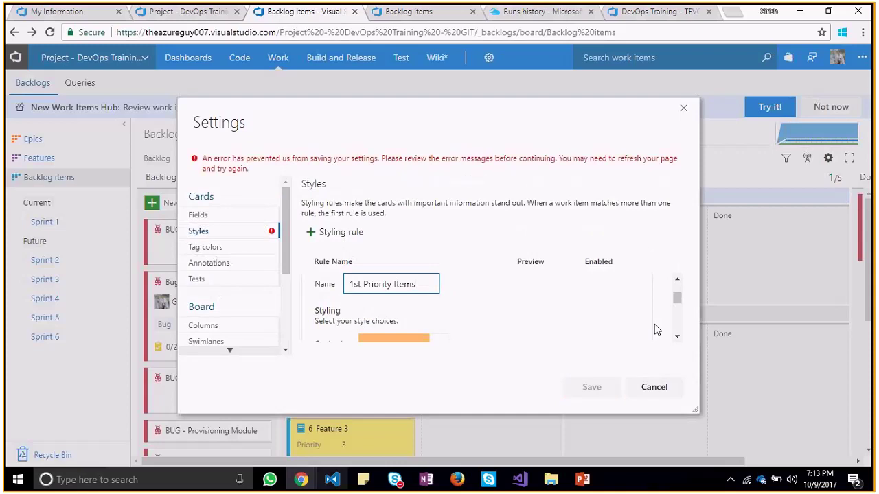
Set the rule's criterion to Priority = 1 and save it
left_click_drag(678, 300, 678, 330)
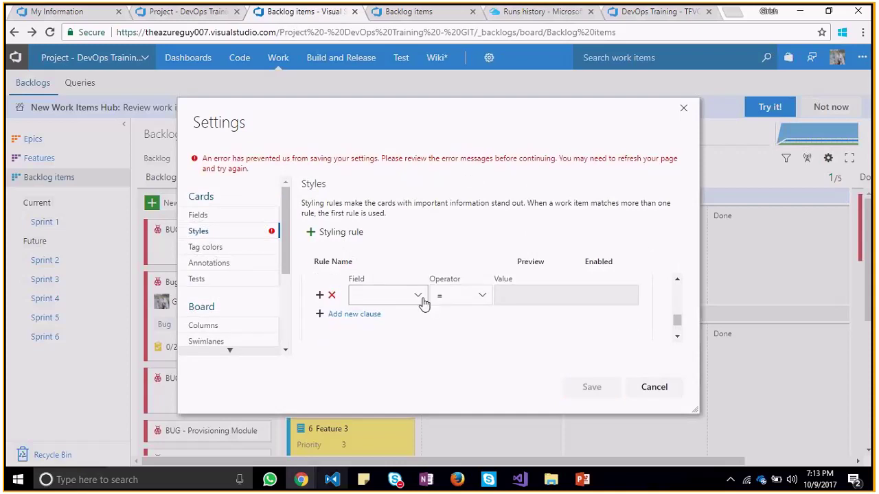
left_click(420, 303)
left_click(423, 302)
left_click(423, 303)
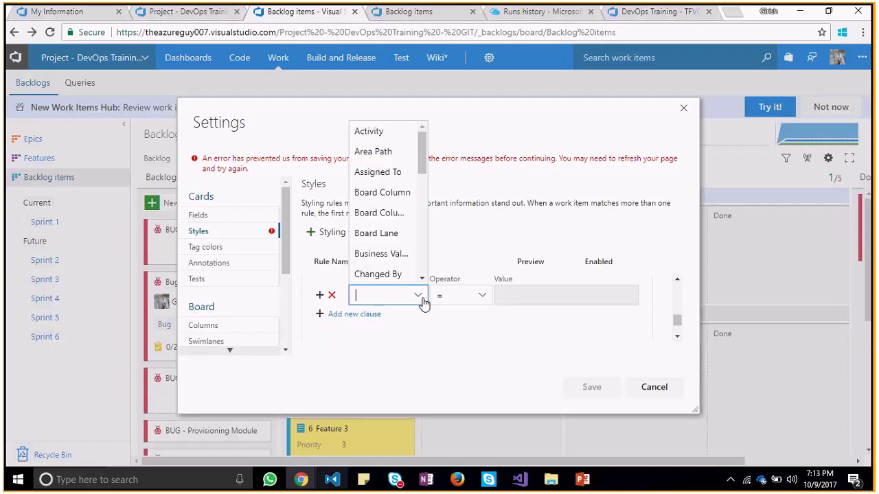
left_click_drag(422, 152, 432, 219)
left_click(369, 234)
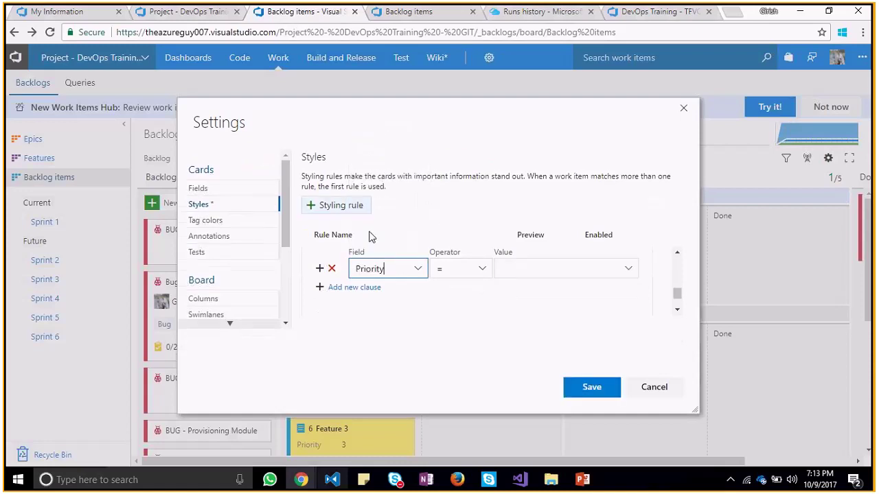
left_click(570, 268)
type("1")
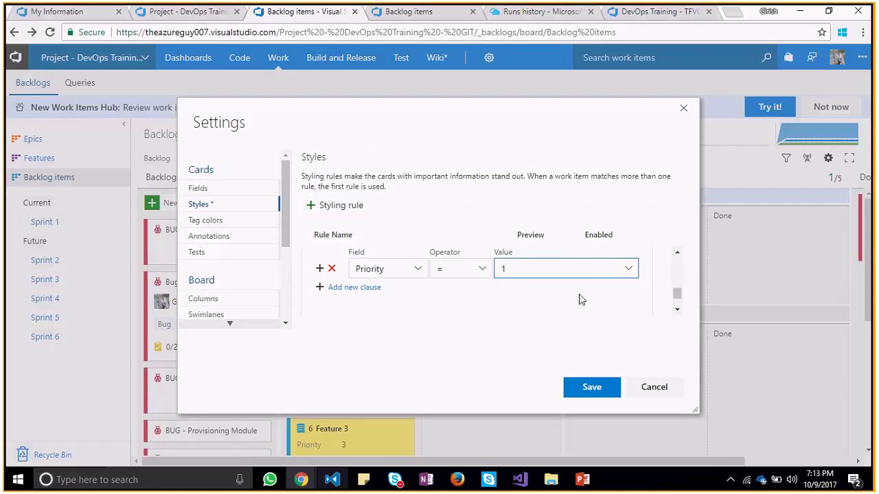
key("Return")
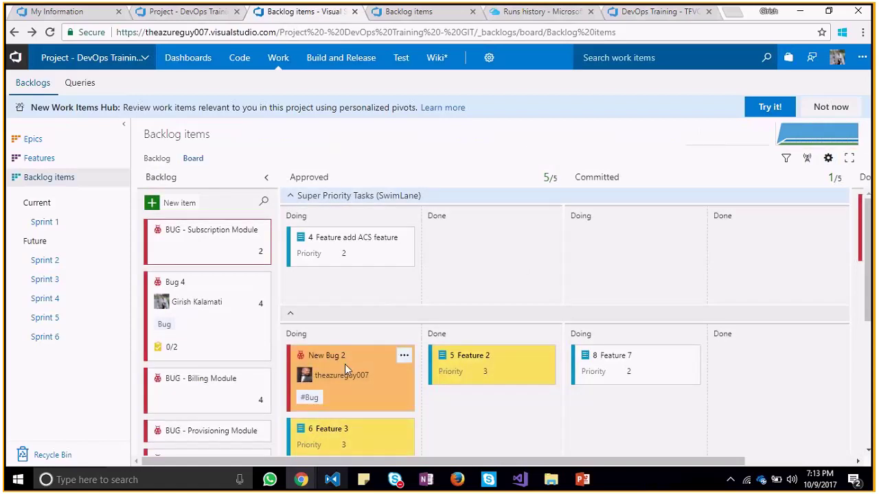
Inspect the New Bug 2 card's assignee and work item details without changing anything
left_click(387, 384)
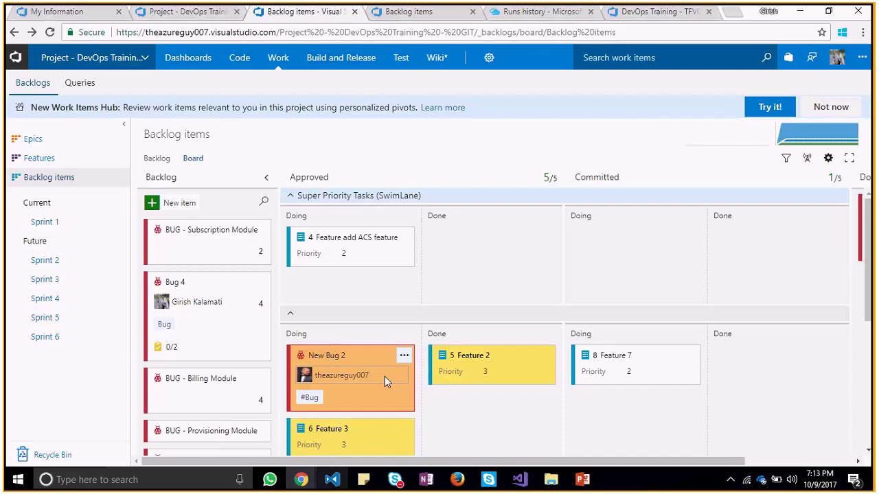
left_click(384, 377)
left_click(379, 409)
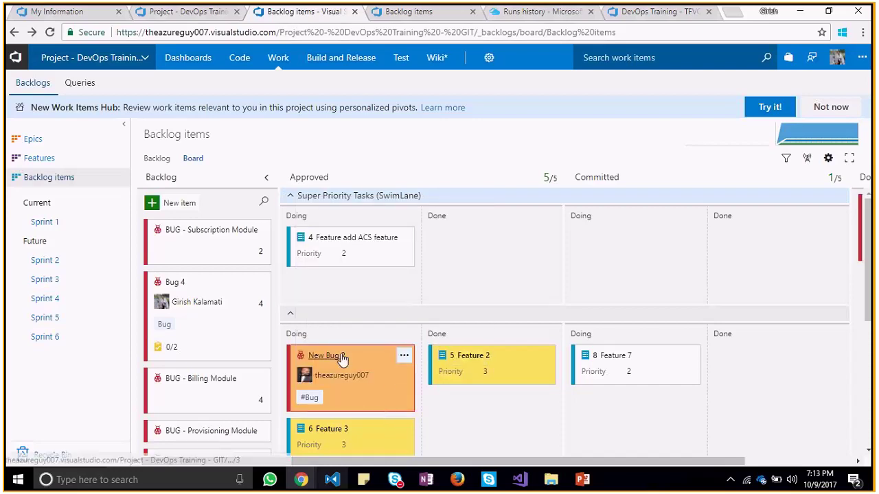
left_click(339, 356)
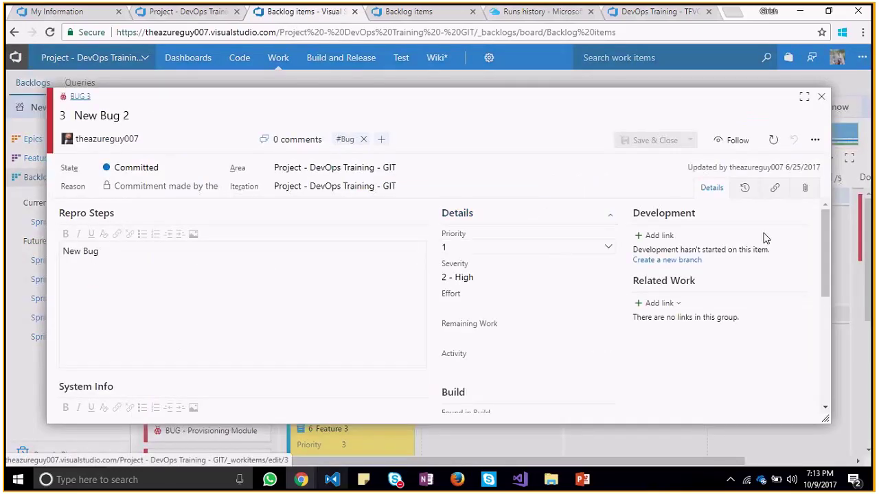
left_click(821, 97)
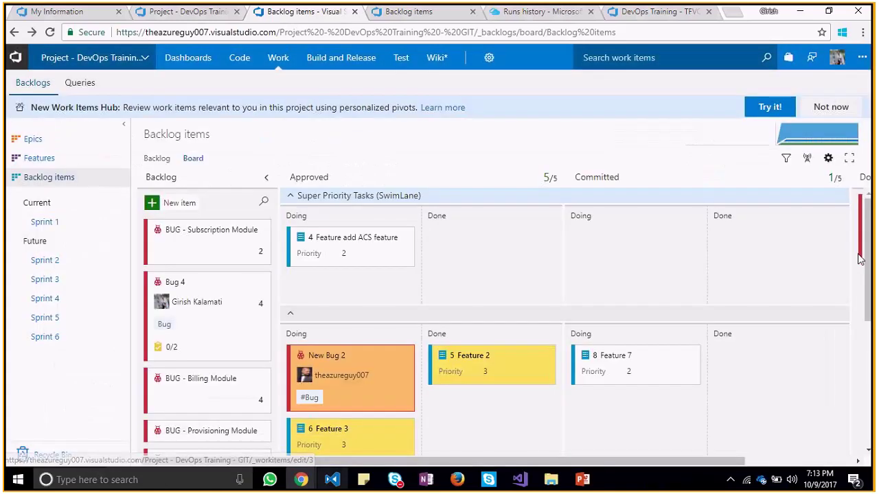
scroll(861, 260, "down", 2)
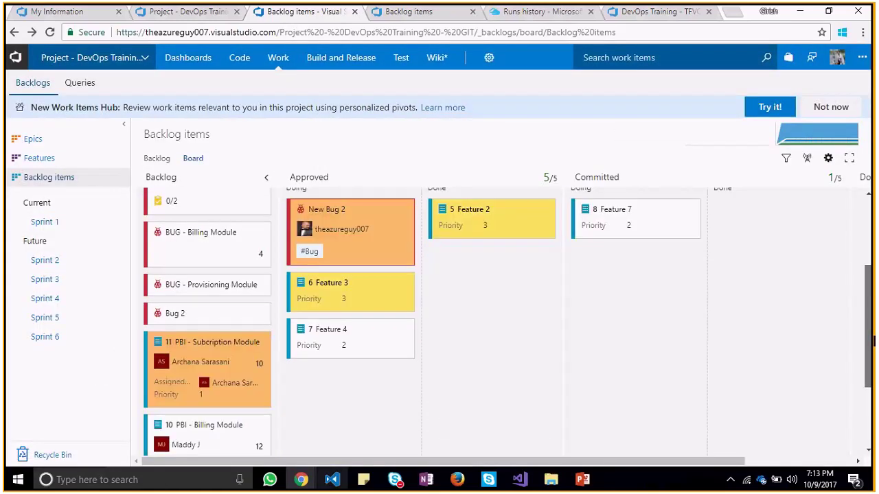
scroll(860, 275, "up", 2)
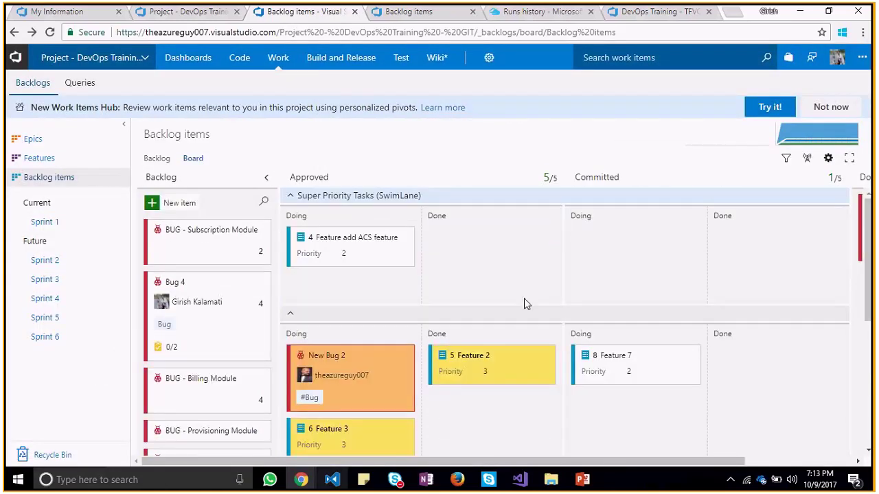
Leave the swimlane name as is and move BUG - Subscription Module back to the Backlog column
left_click(305, 197)
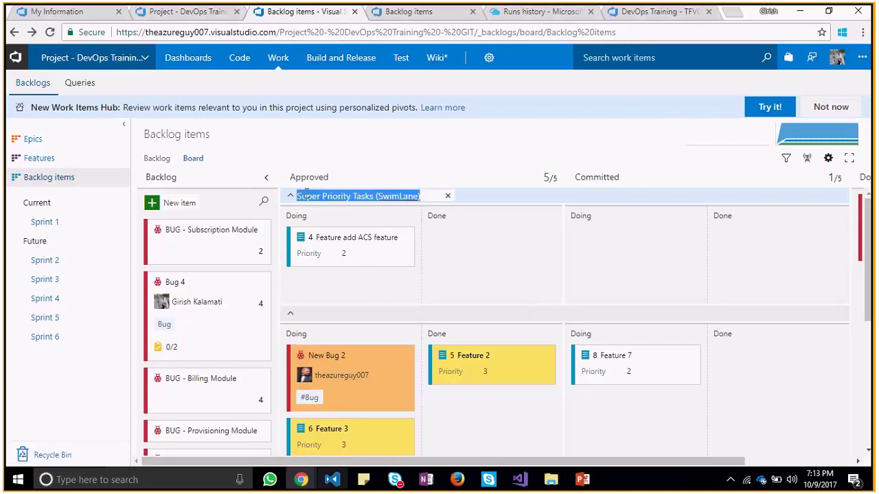
left_click(292, 199)
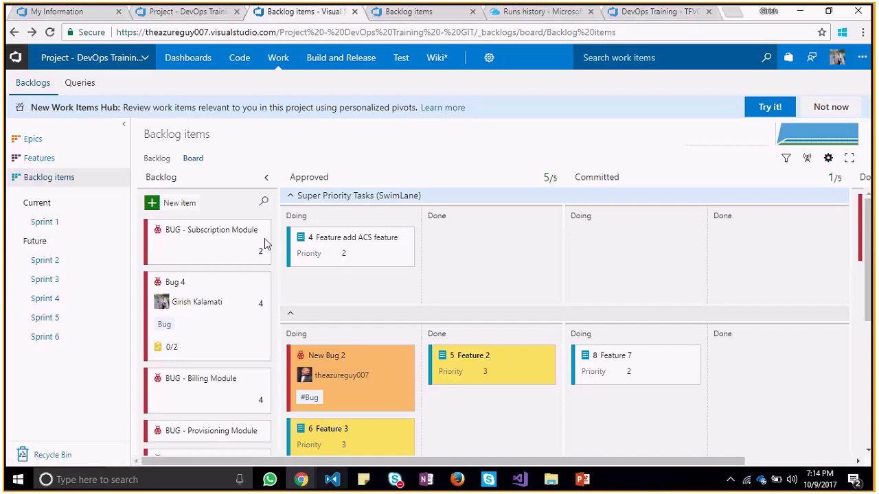
left_click_drag(224, 231, 357, 271)
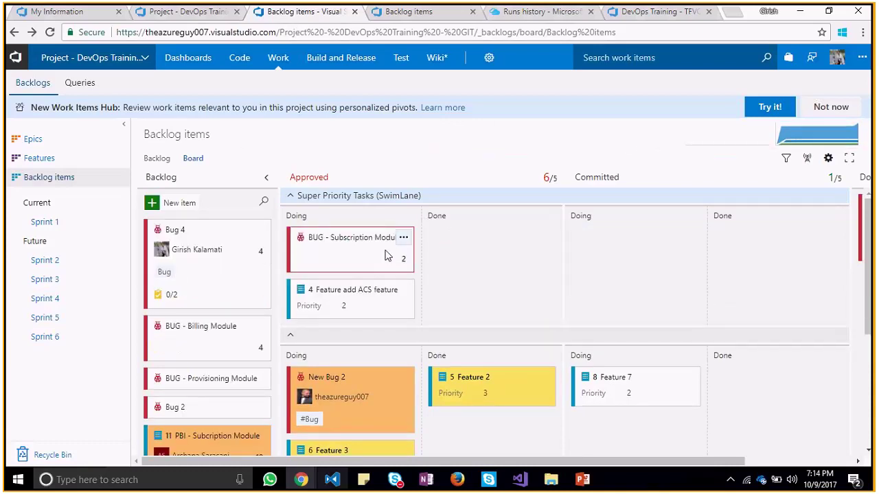
mouse_move(348, 237)
left_mouse_down()
mouse_move(267, 225)
mouse_move(208, 264)
mouse_move(347, 254)
left_mouse_up()
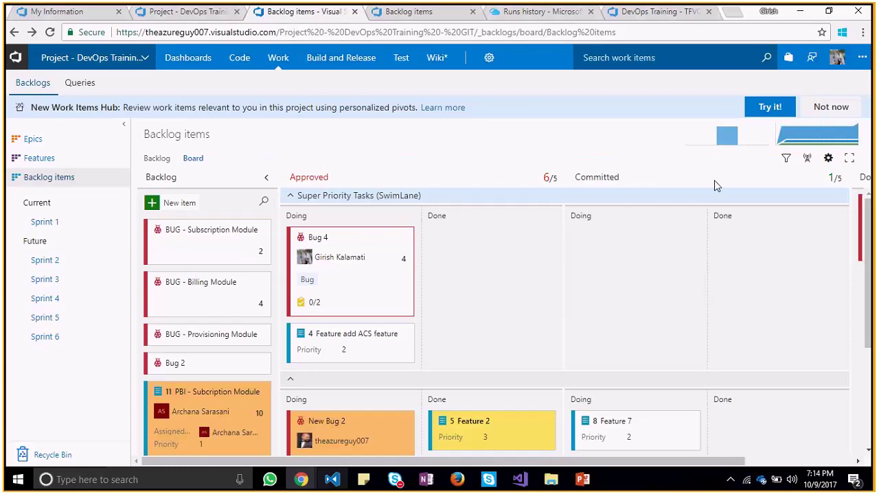
left_click(828, 160)
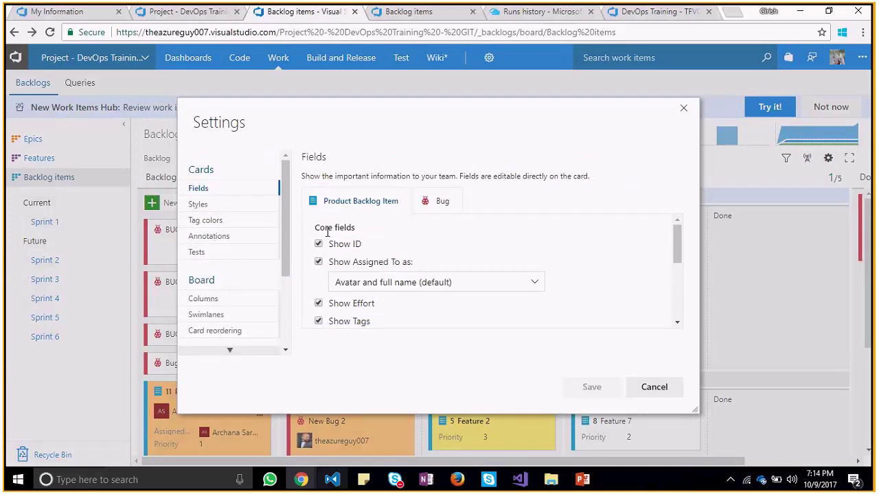
left_click(207, 314)
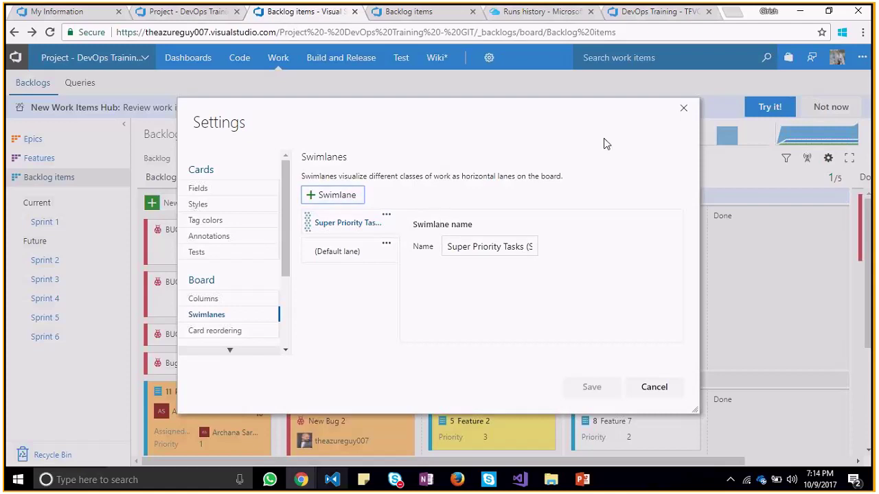
left_click(683, 109)
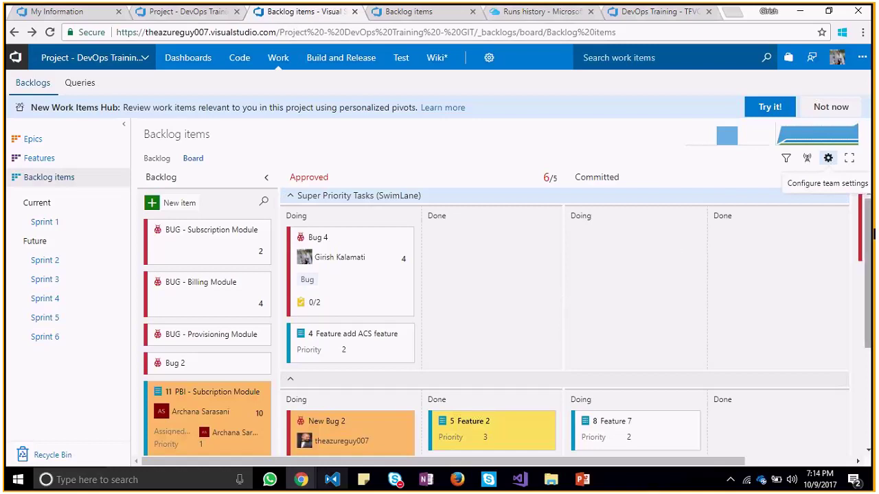
left_click_drag(873, 234, 869, 245)
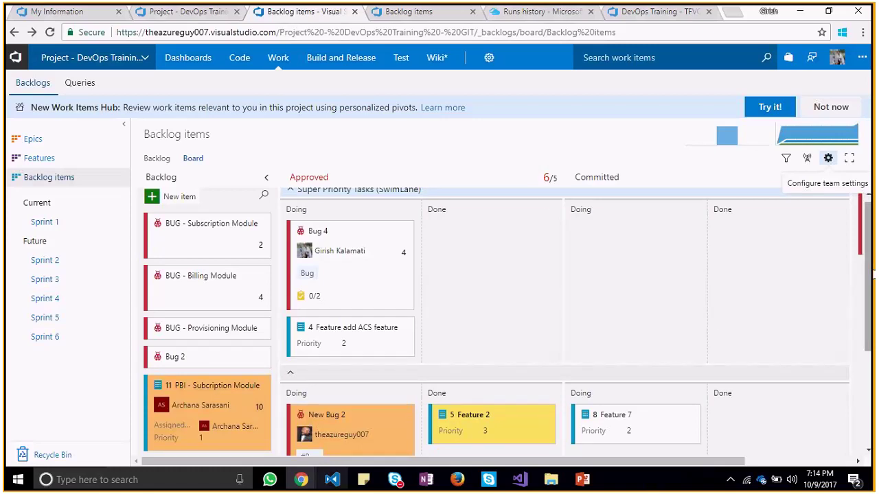
scroll(872, 274, "up", 1)
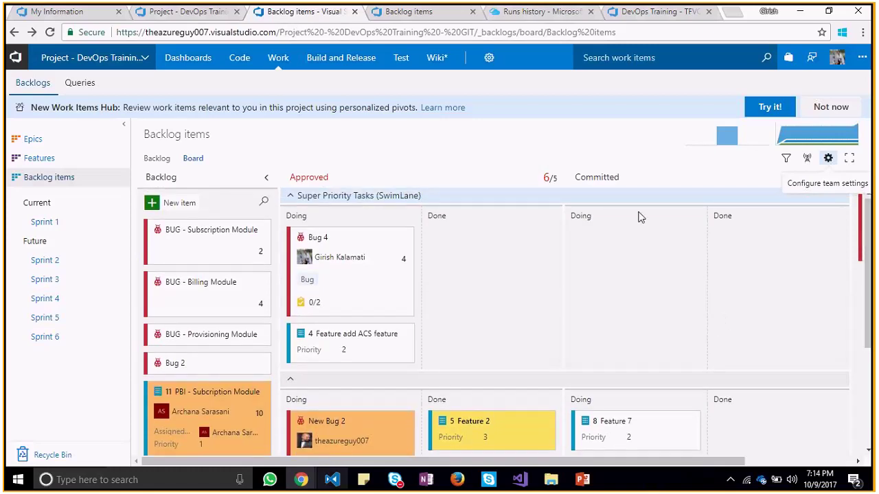
left_click(597, 178)
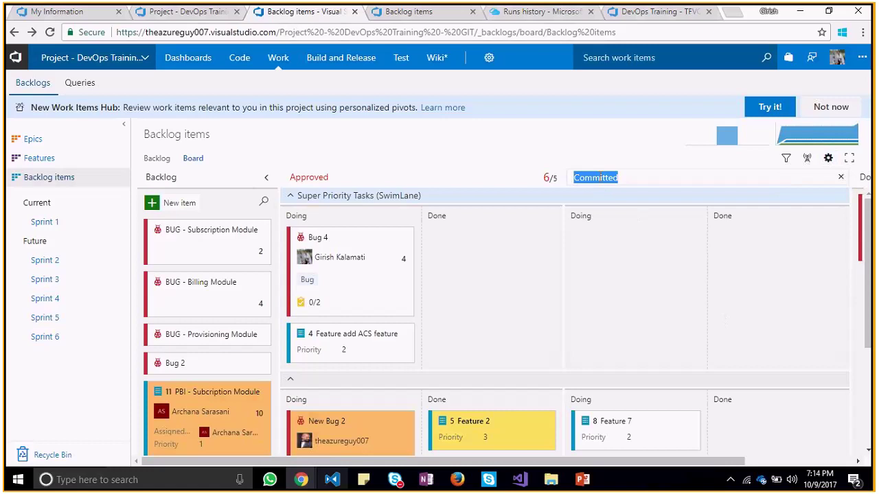
left_click(841, 178)
left_click(639, 145)
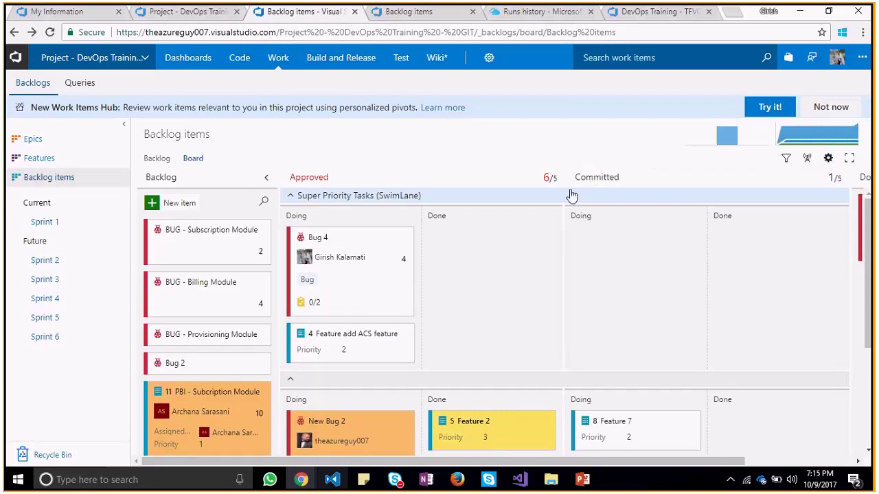
left_click(312, 177)
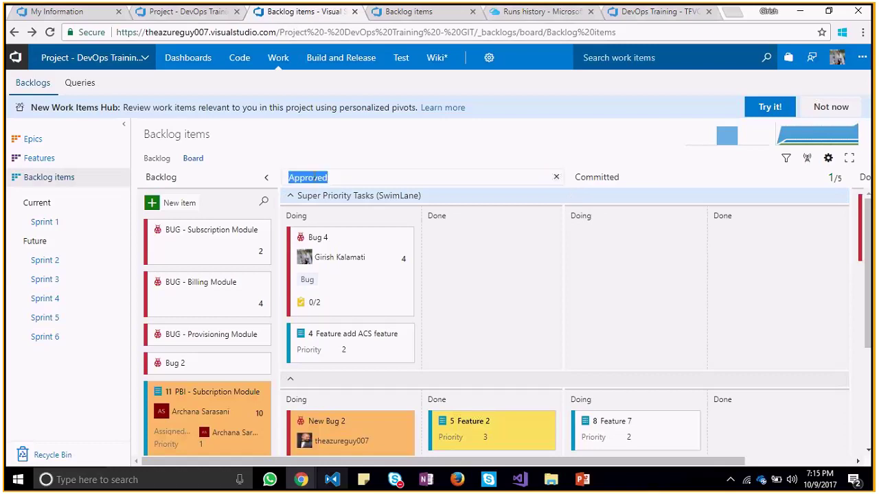
left_click(353, 153)
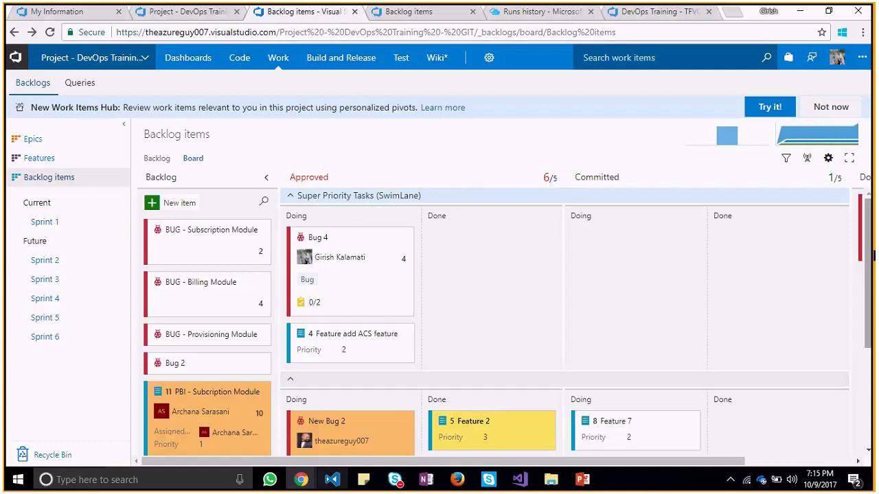
scroll(866, 256, "down", 3)
scroll(858, 230, "up", 3)
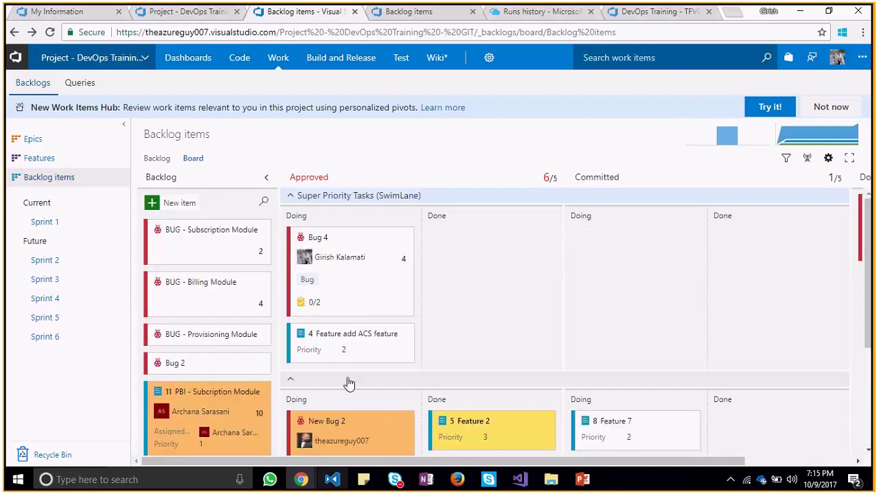
left_click(720, 138)
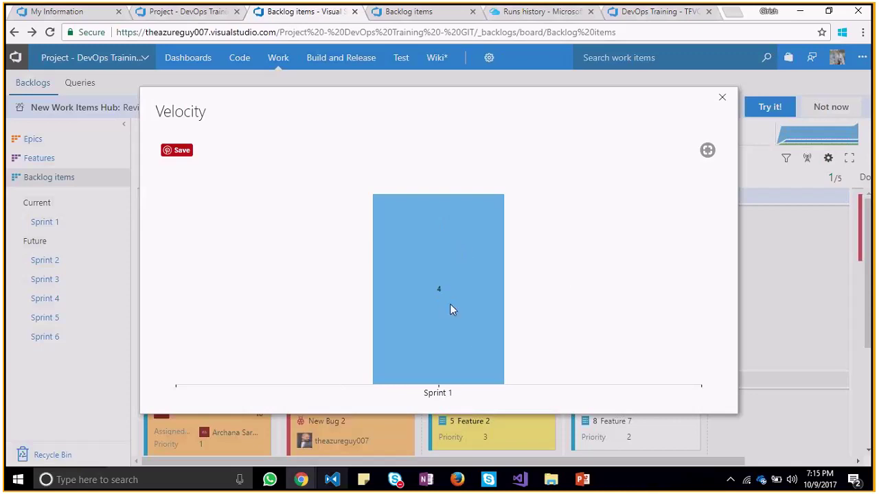
left_click(720, 98)
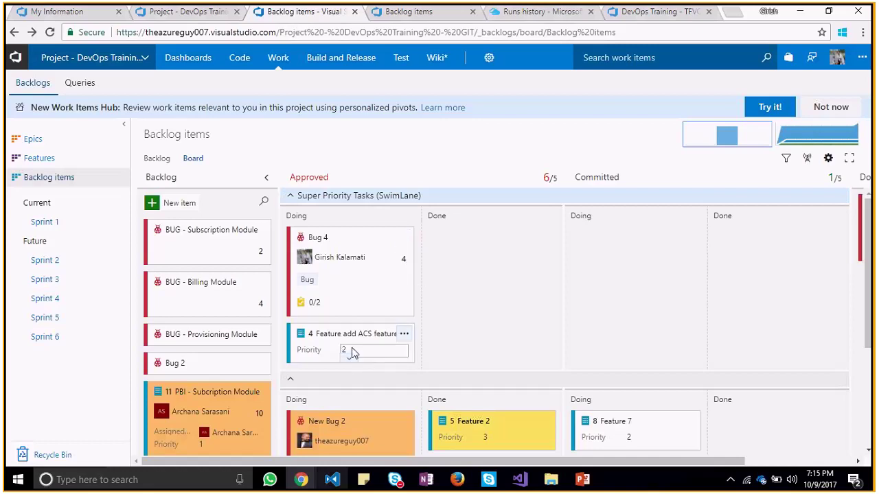
Check Bug 4's effort options and work item form, leaving them unchanged
left_click(402, 259)
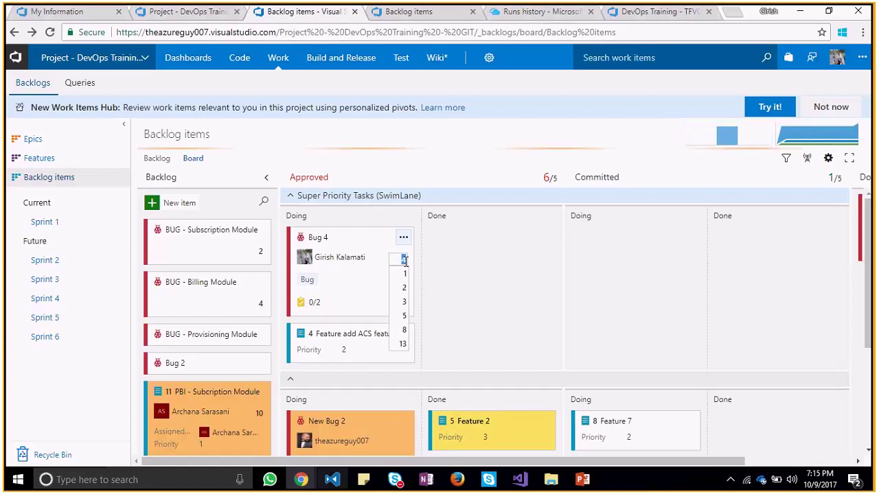
left_click(346, 254)
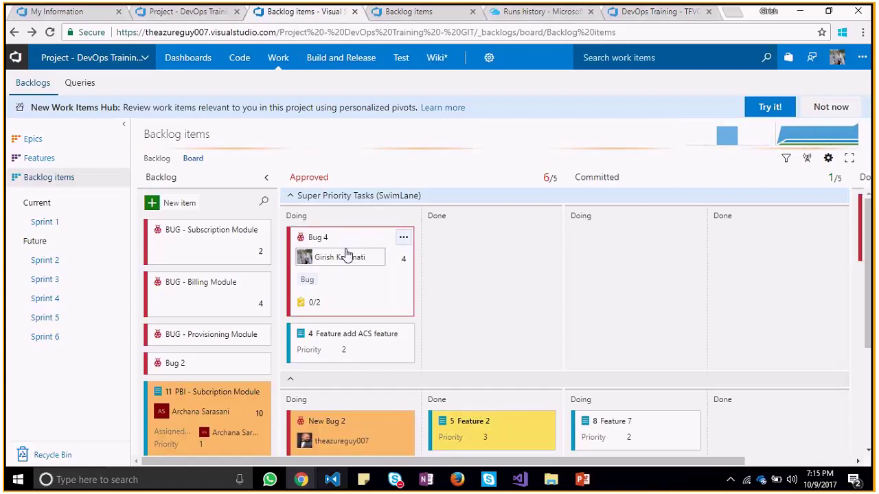
double_click(346, 254)
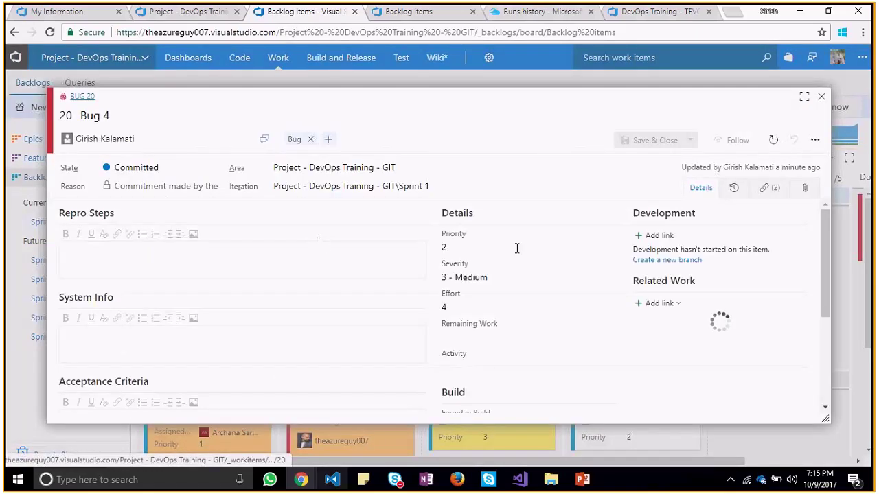
left_click(821, 96)
Set the Feature add ACS feature item's Effort to 2 and save and close it
left_click(325, 334)
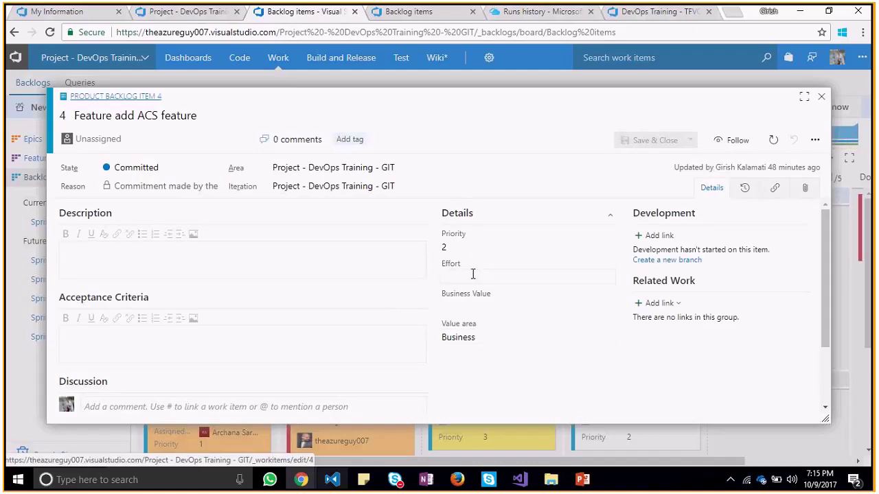
left_click(472, 274)
type("2")
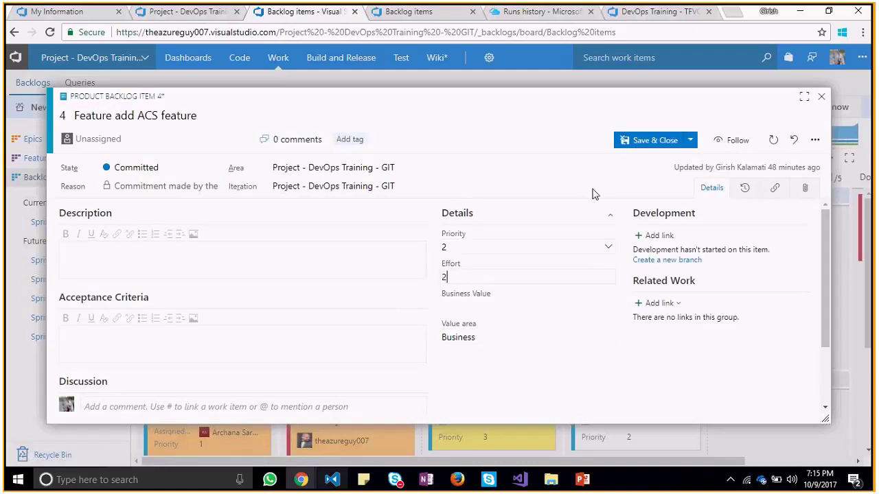
left_click(653, 145)
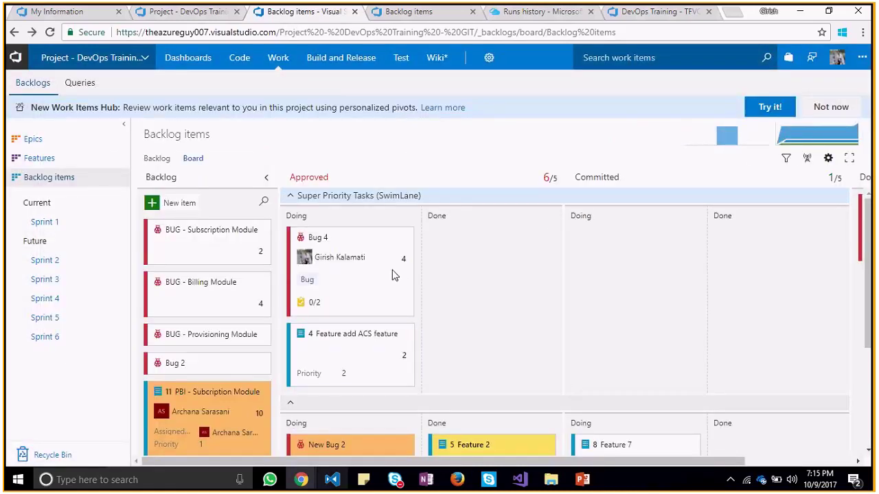
Move Bug 4 across the board into the Committed Done column
mouse_move(404, 261)
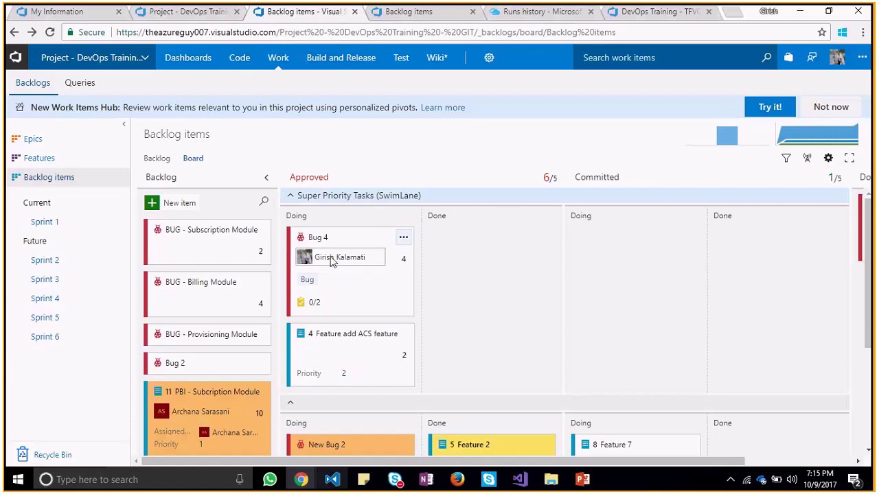
left_click_drag(339, 238, 536, 275)
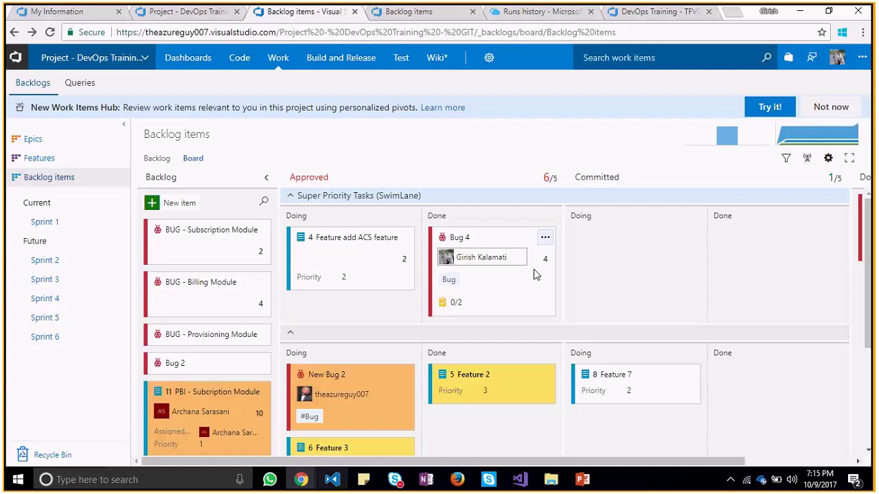
left_click_drag(501, 243, 794, 239)
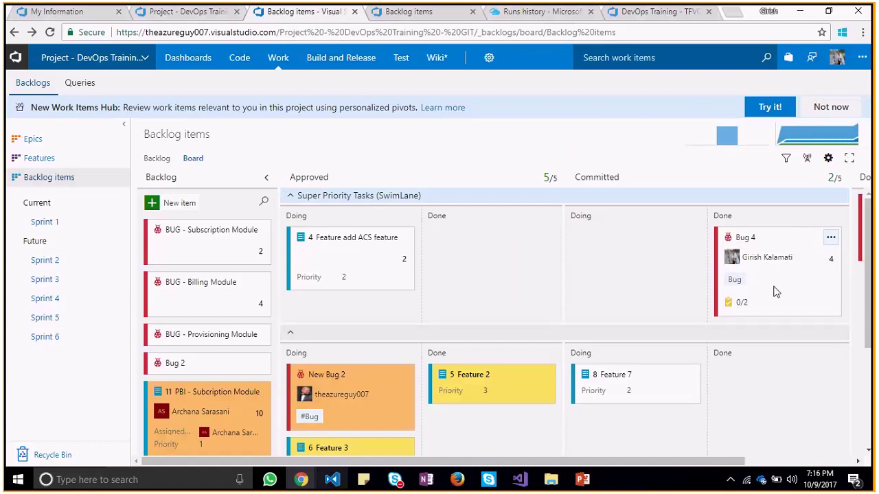
Set Bug 4's State to Done and save and close the work item
left_click(747, 238)
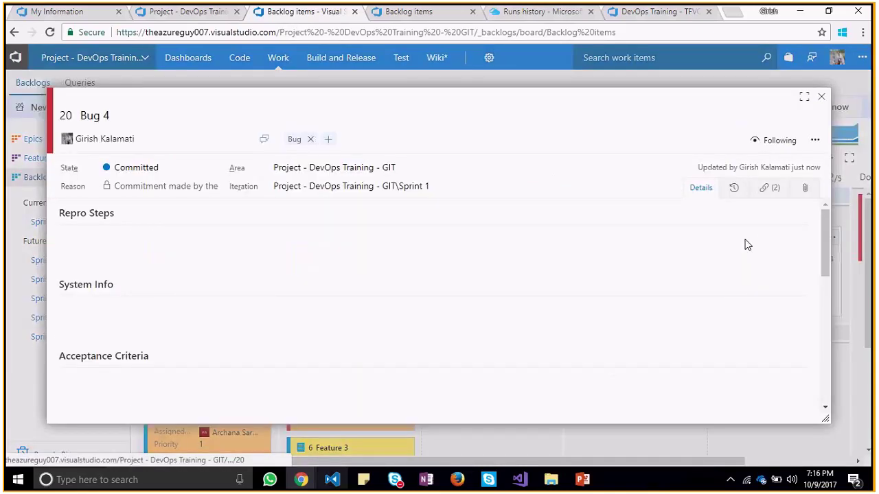
left_click(220, 166)
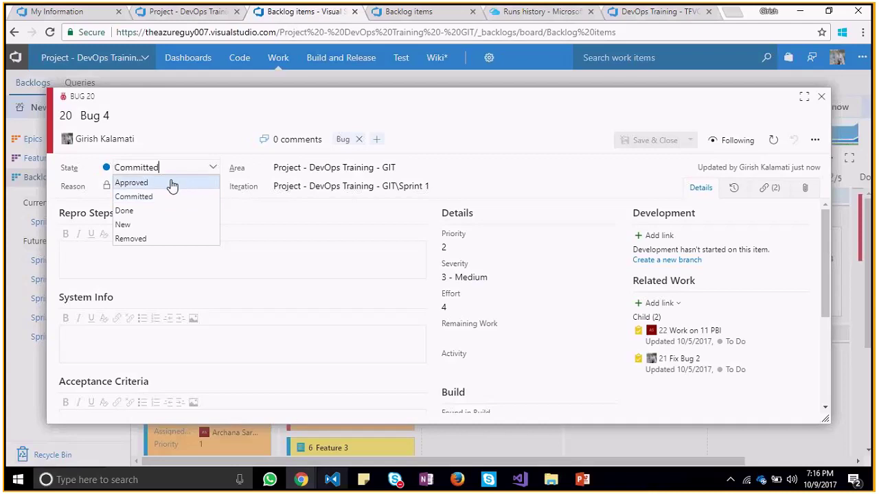
left_click(165, 211)
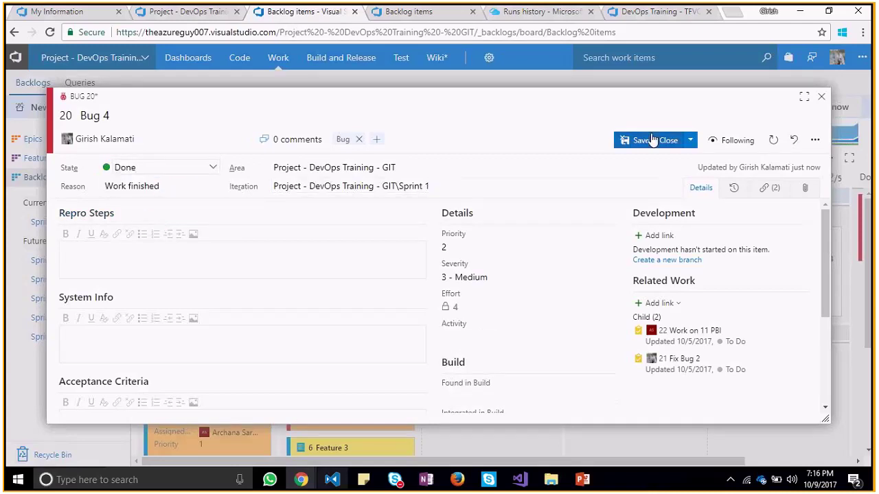
left_click(659, 141)
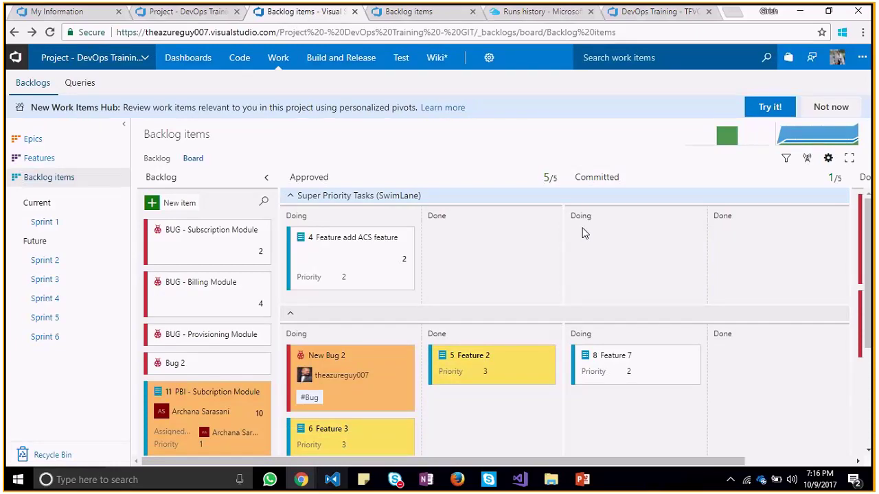
left_click_drag(867, 247, 866, 190)
left_click(731, 133)
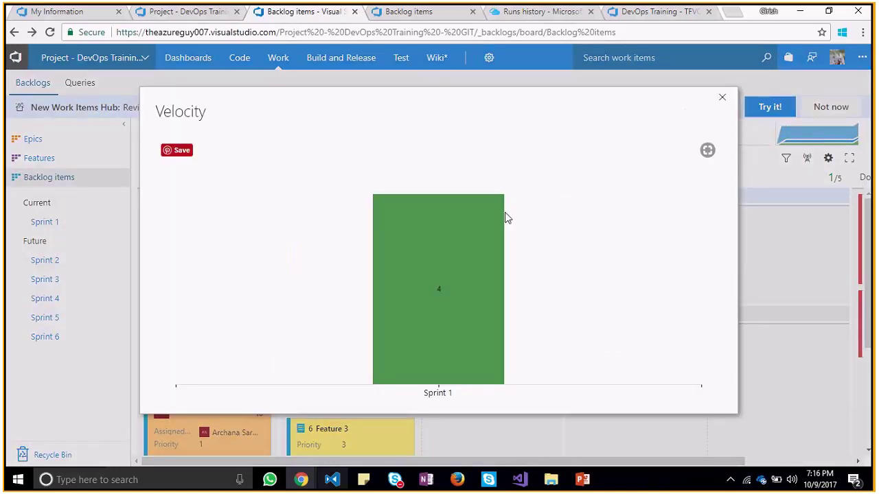
left_click(722, 97)
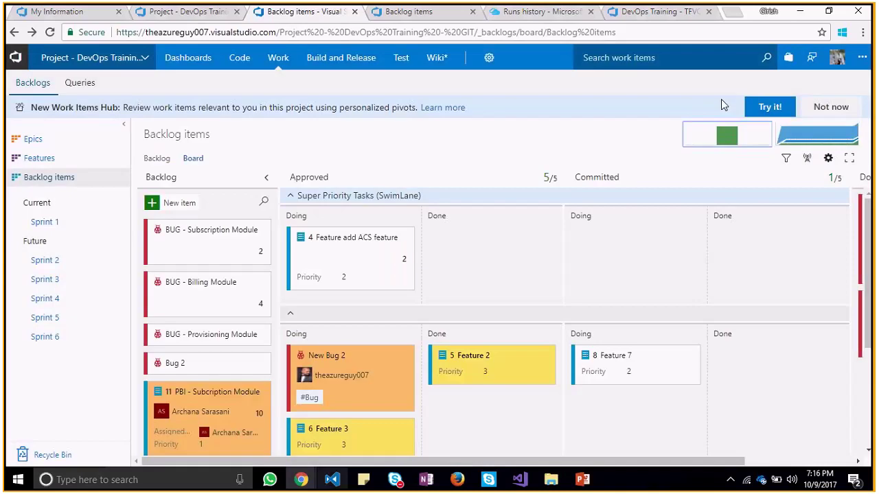
left_click(837, 137)
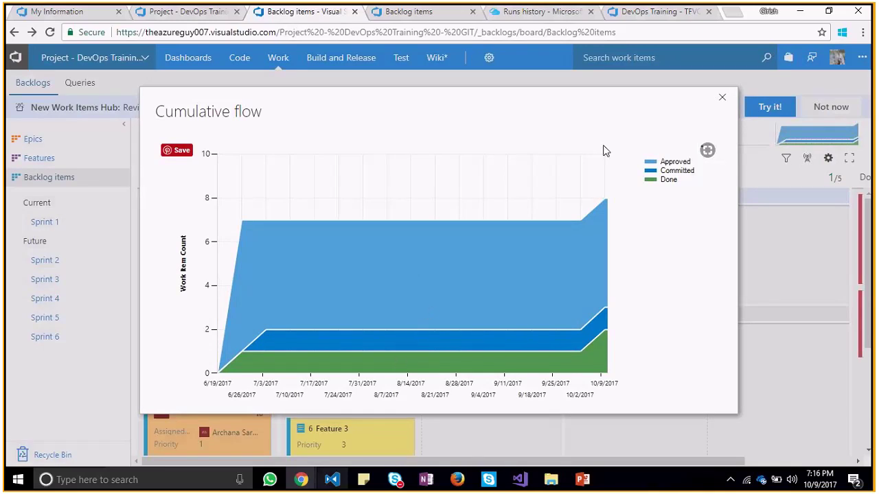
left_click(722, 97)
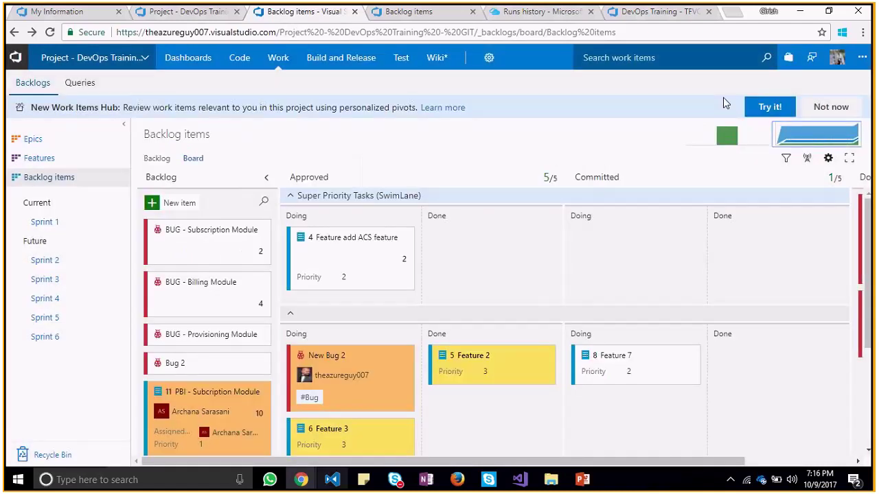
left_click_drag(871, 282, 872, 255)
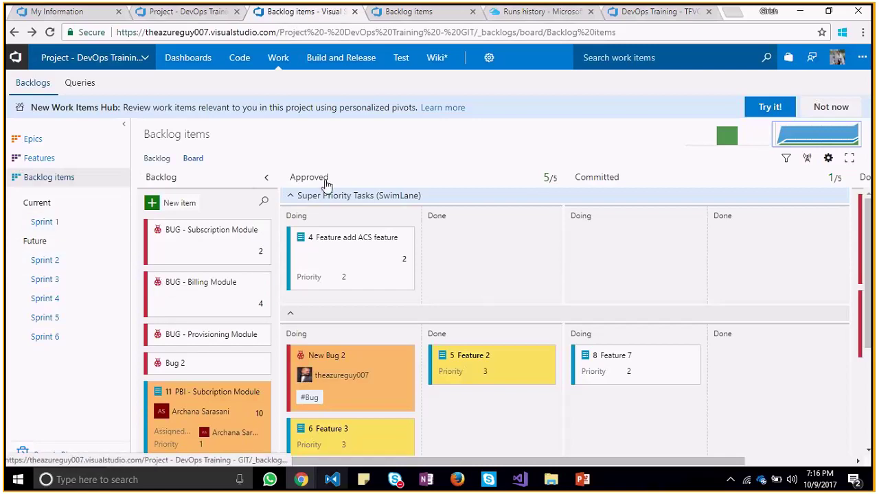
Open the Sprint 1 task board for the DevOps Training GIT team and scroll through it
left_click(76, 225)
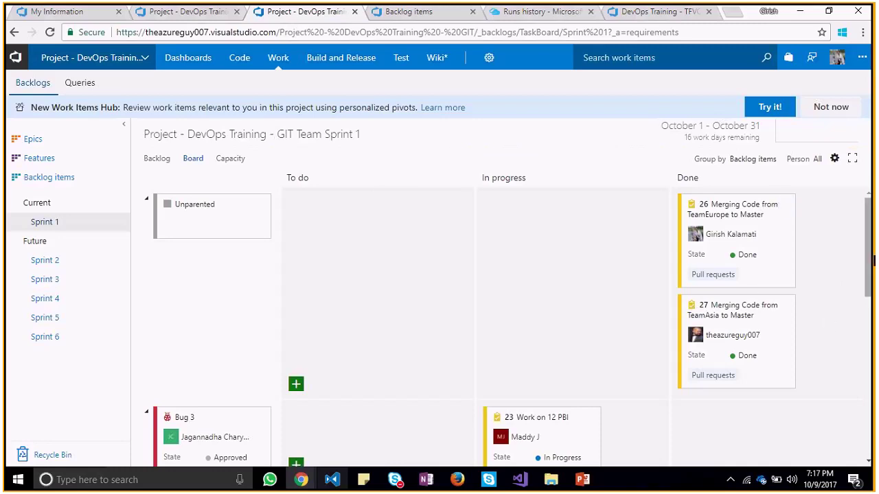
left_click_drag(872, 260, 864, 237)
scroll(871, 250, "down", 3)
scroll(871, 251, "up", 3)
Try moving Bug 3 into the To do column, then check the sprint's remaining work days
left_click_drag(203, 416, 336, 247)
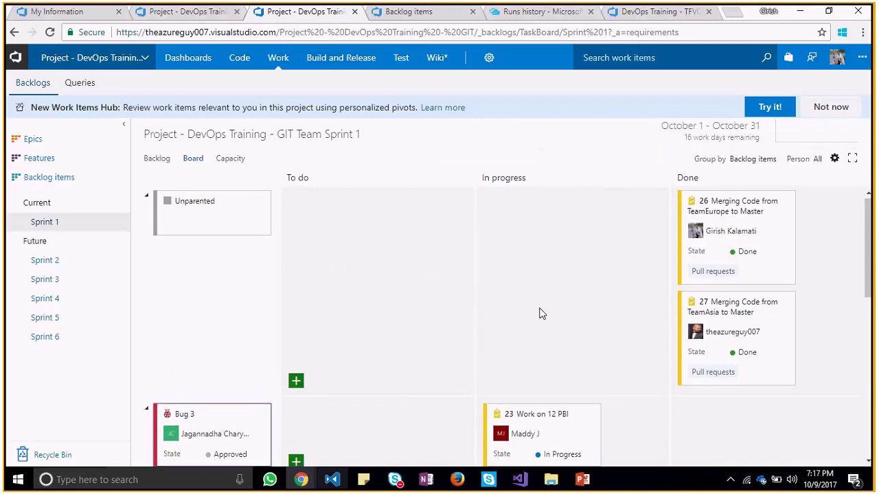
mouse_move(867, 249)
left_mouse_down()
mouse_move(867, 397)
mouse_move(871, 234)
left_mouse_up()
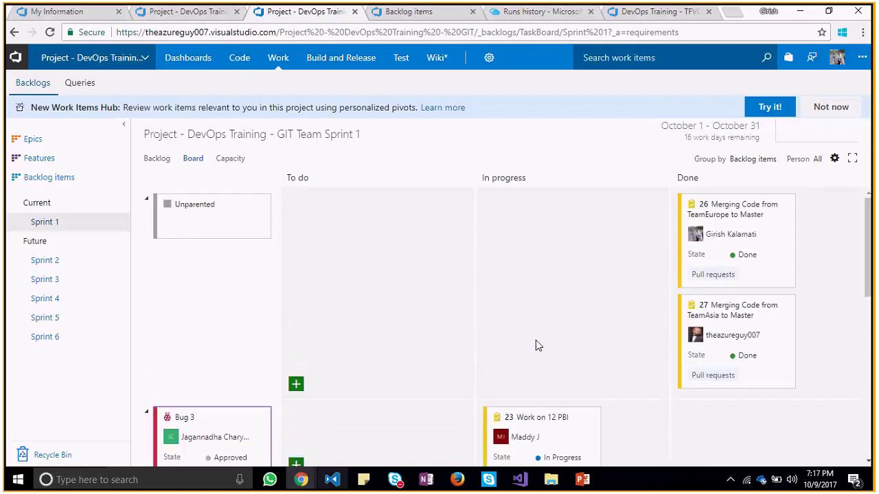
left_click_drag(227, 422, 393, 438)
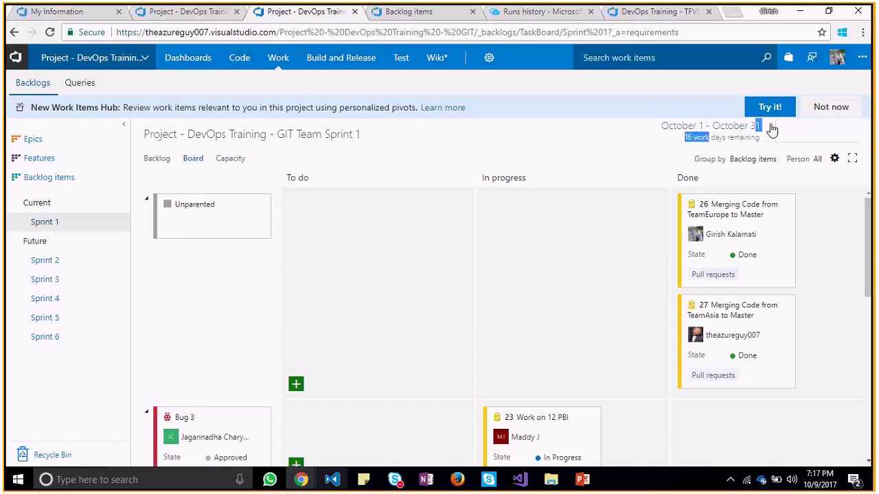
left_click_drag(711, 137, 759, 138)
left_click(702, 146)
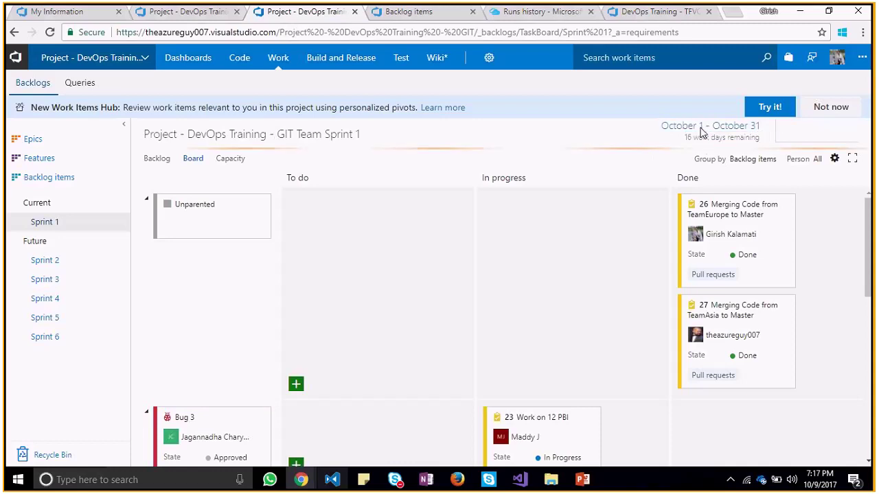
left_click(702, 132)
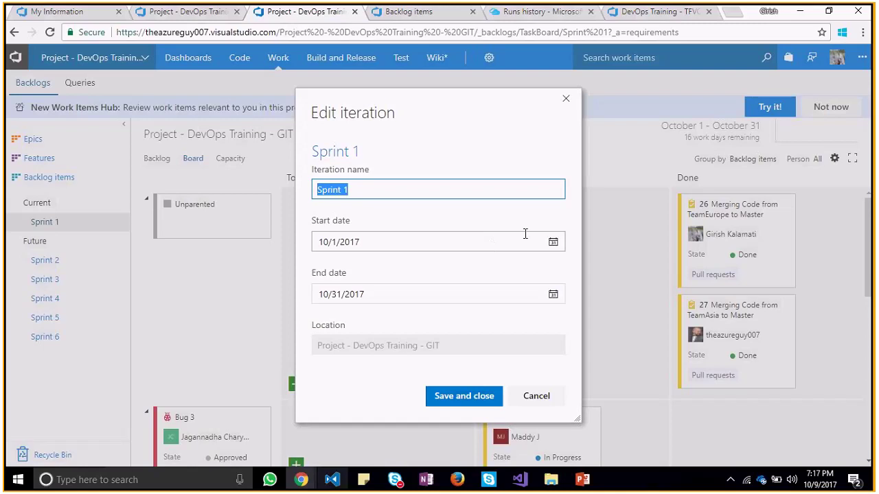
left_click(575, 212)
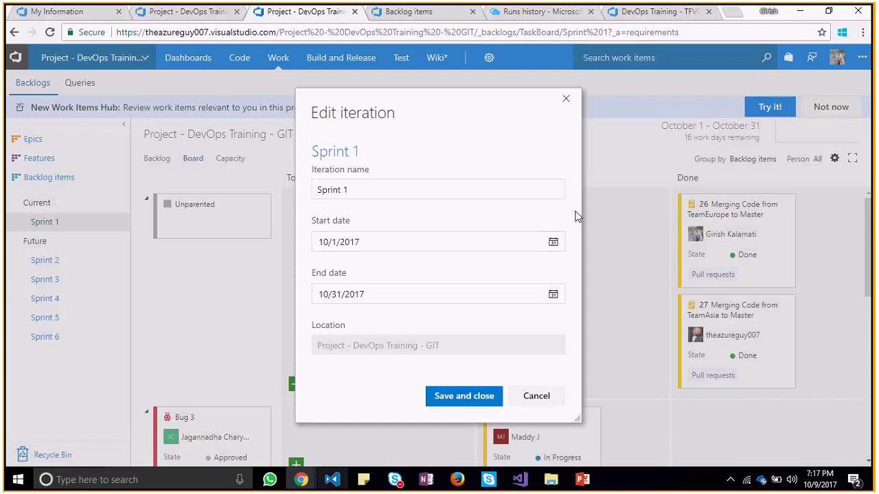
left_click(566, 101)
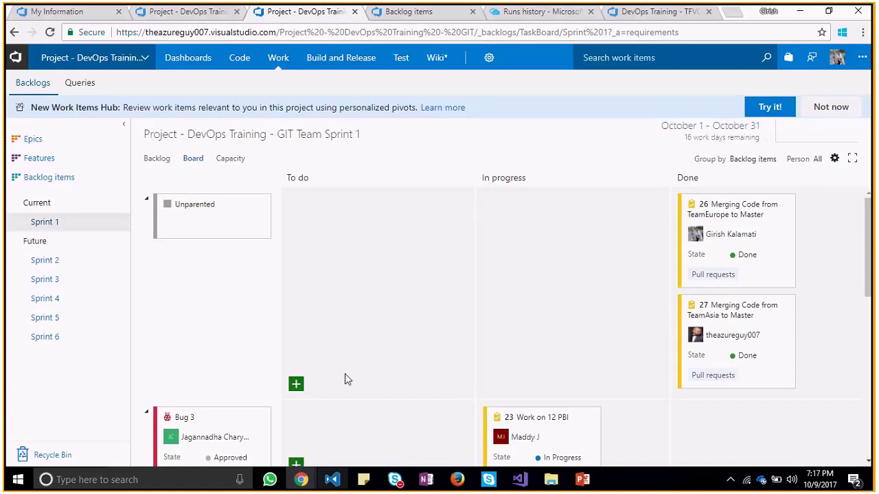
left_click(301, 386)
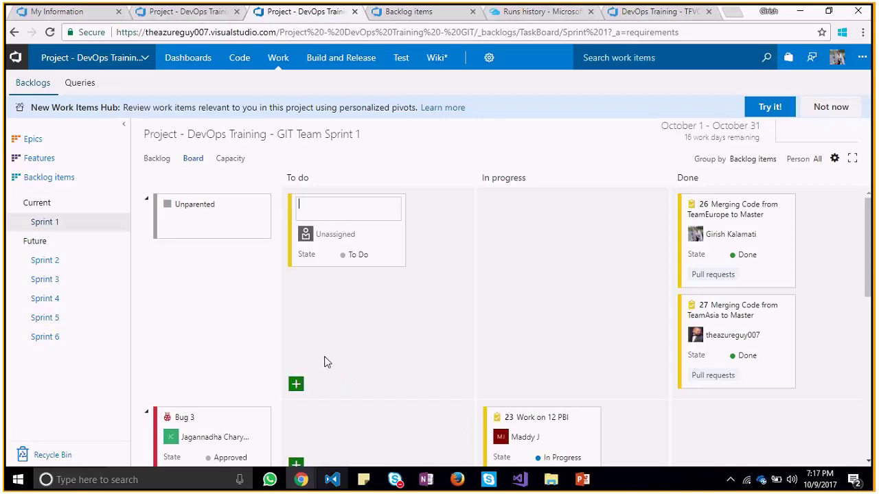
left_click(420, 235)
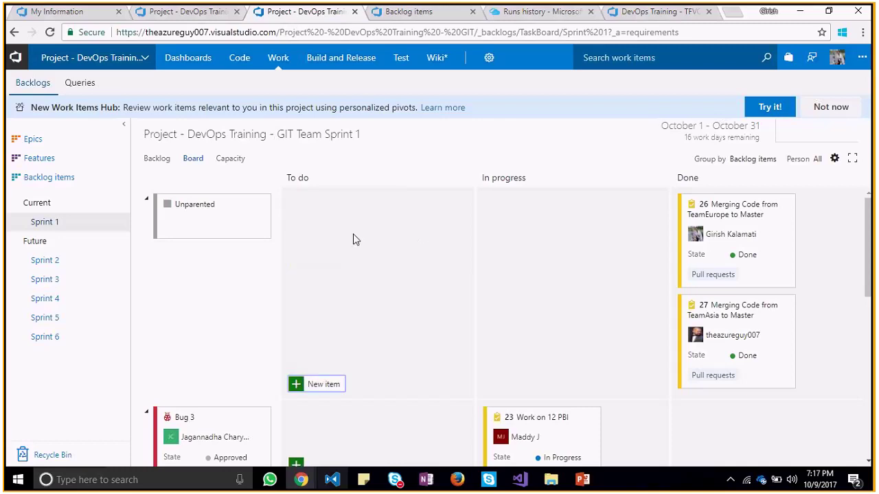
Show the Sprint 1 Capacity page listing four members totalling 297 hours
left_click(237, 162)
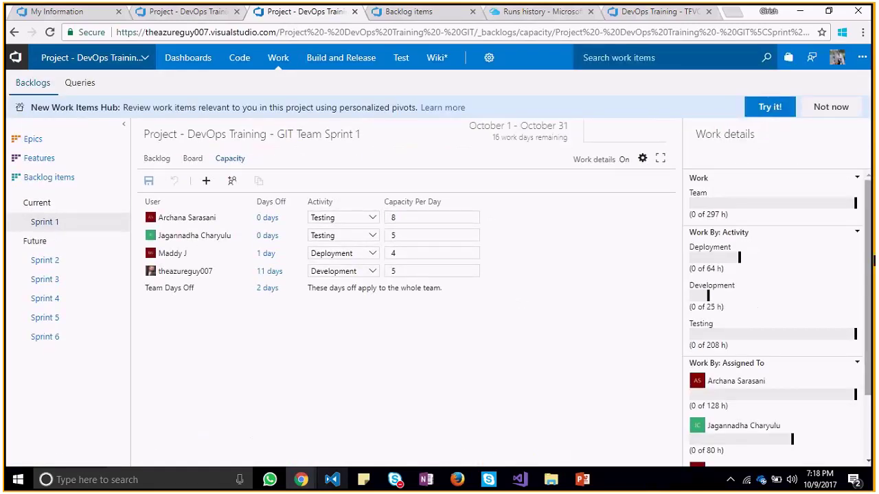
left_click_drag(868, 250, 868, 253)
left_click(395, 219)
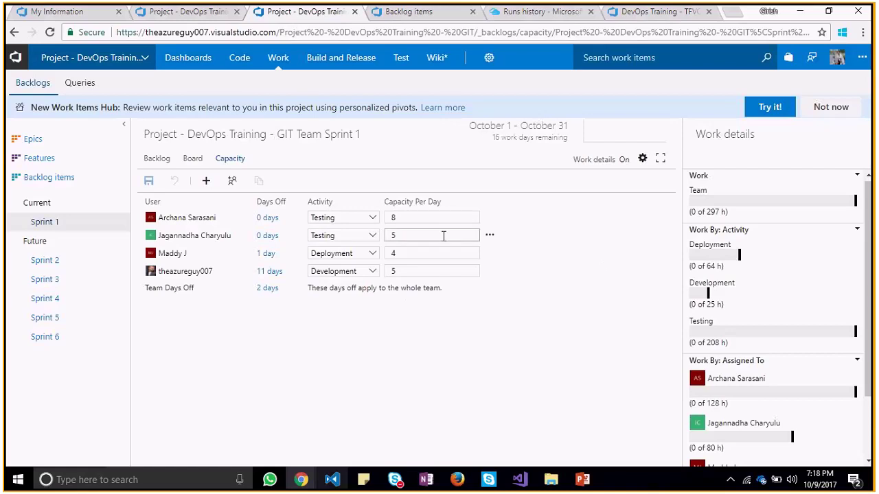
left_click(267, 217)
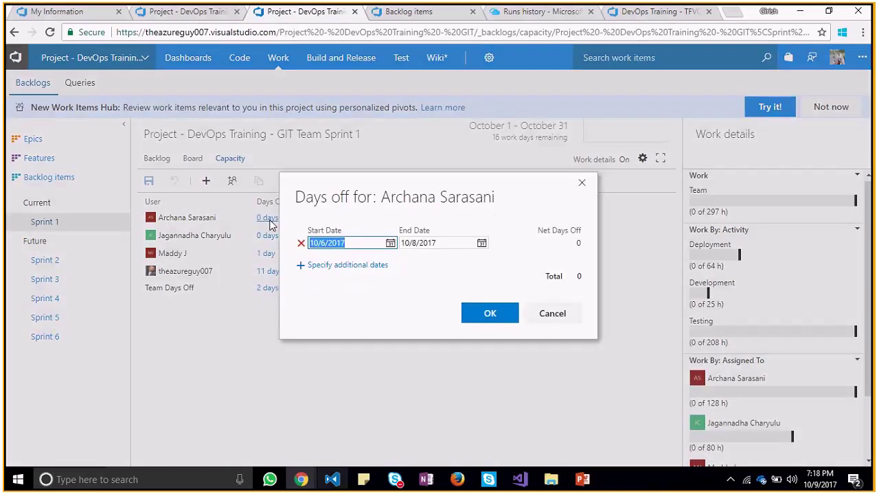
left_click(391, 245)
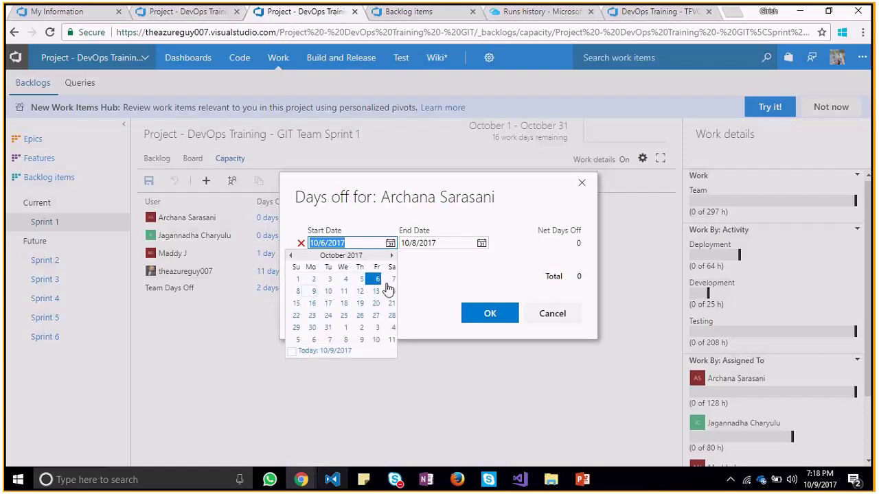
left_click(393, 281)
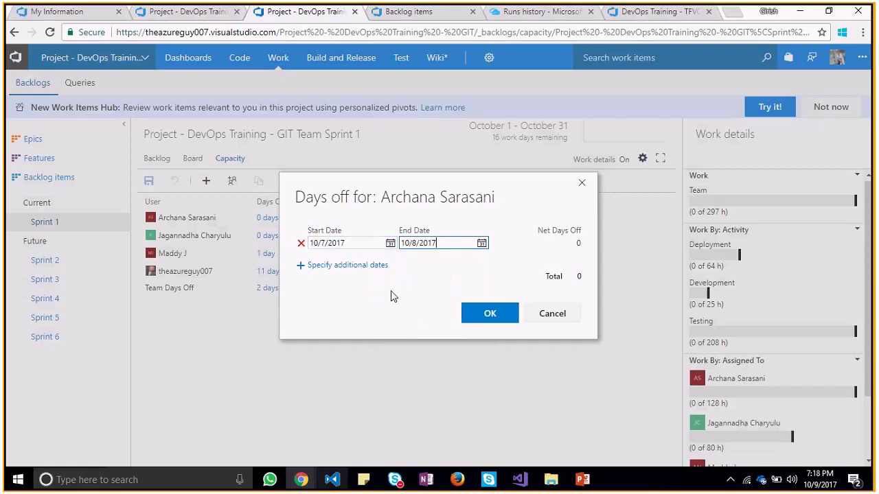
left_click(504, 311)
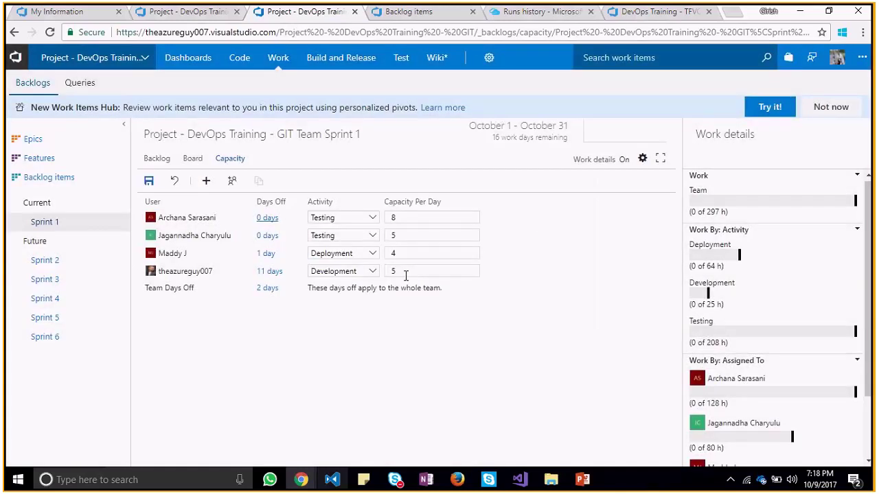
left_click(268, 219)
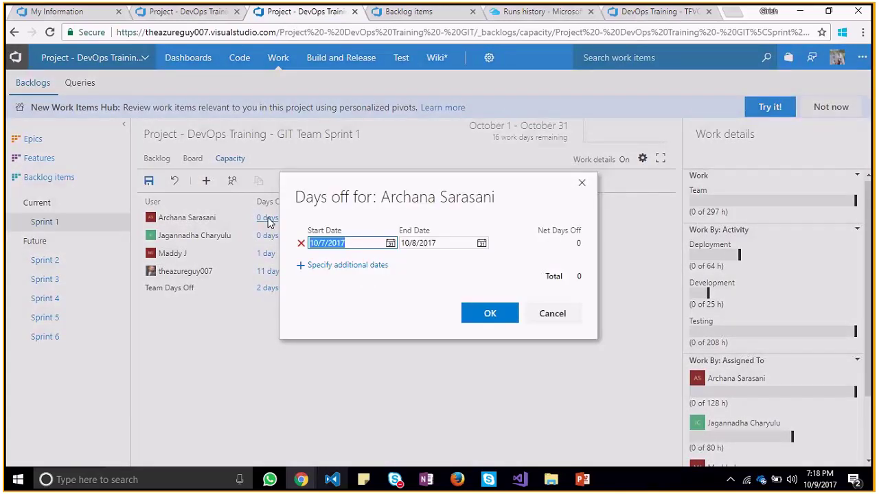
left_click(390, 243)
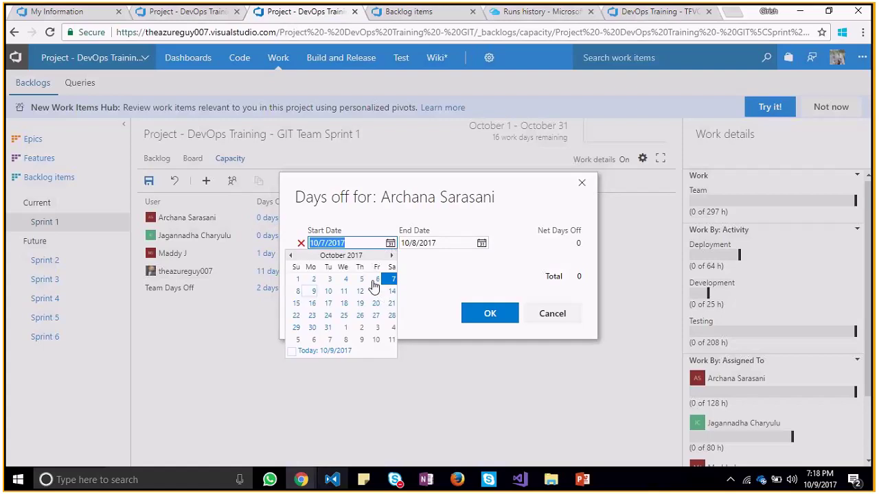
left_click(376, 279)
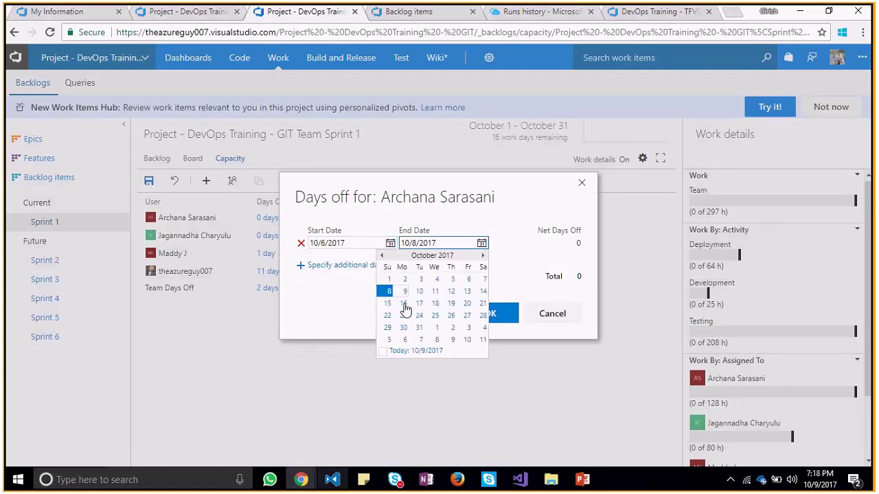
left_click(404, 292)
left_click(486, 314)
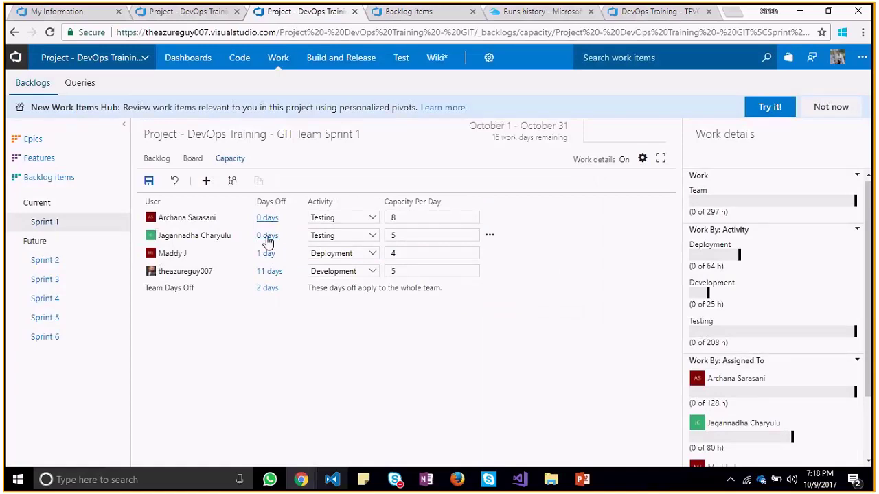
left_click(268, 236)
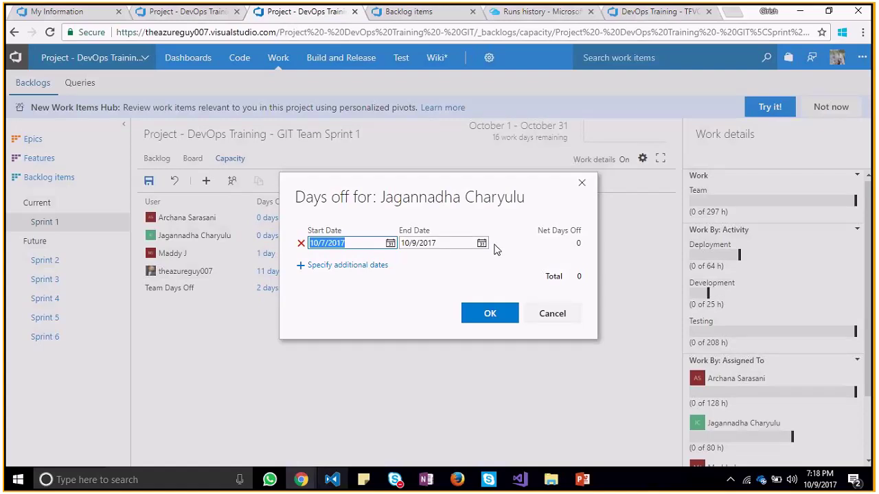
left_click(390, 243)
left_click(392, 256)
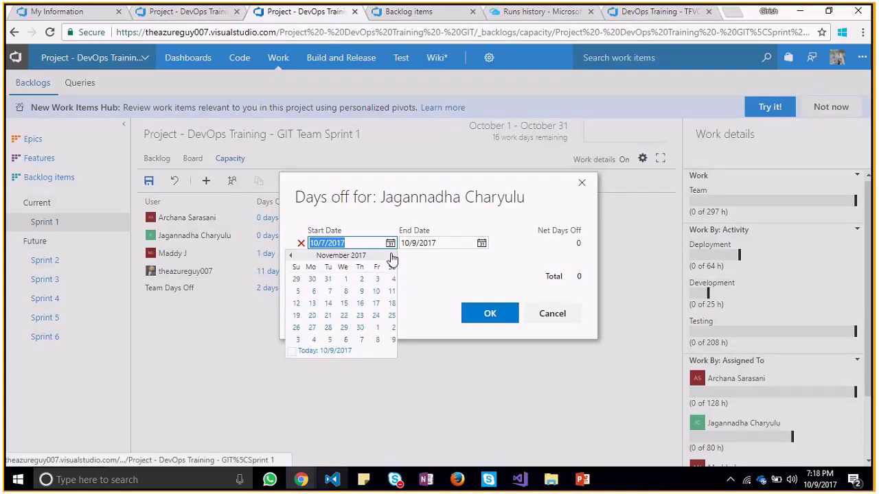
left_click(392, 257)
left_click(392, 257)
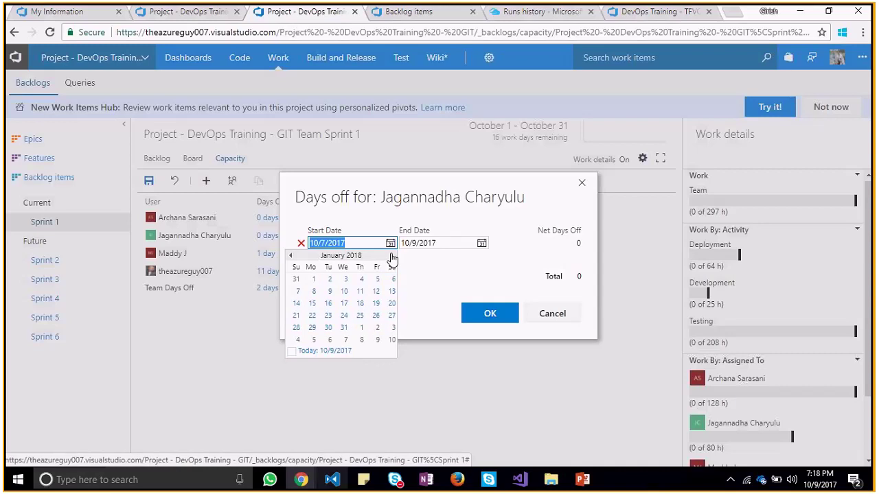
left_click(291, 255)
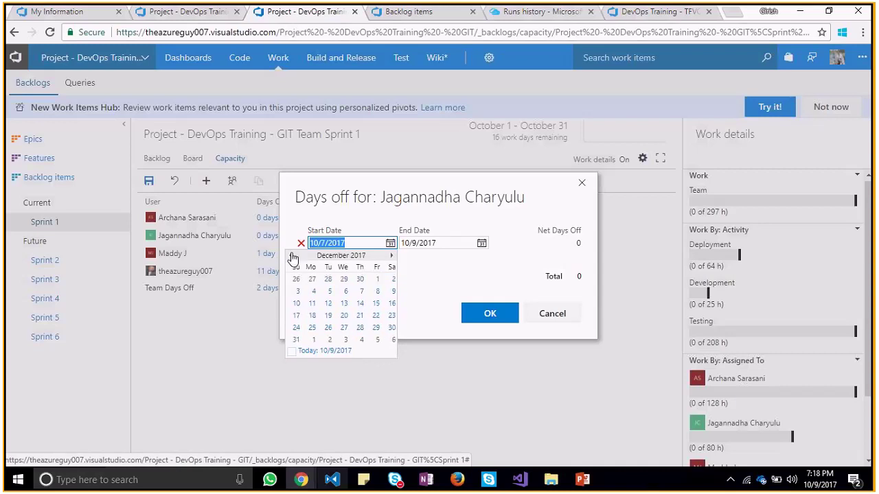
left_click(291, 255)
left_click(291, 255)
left_click(391, 278)
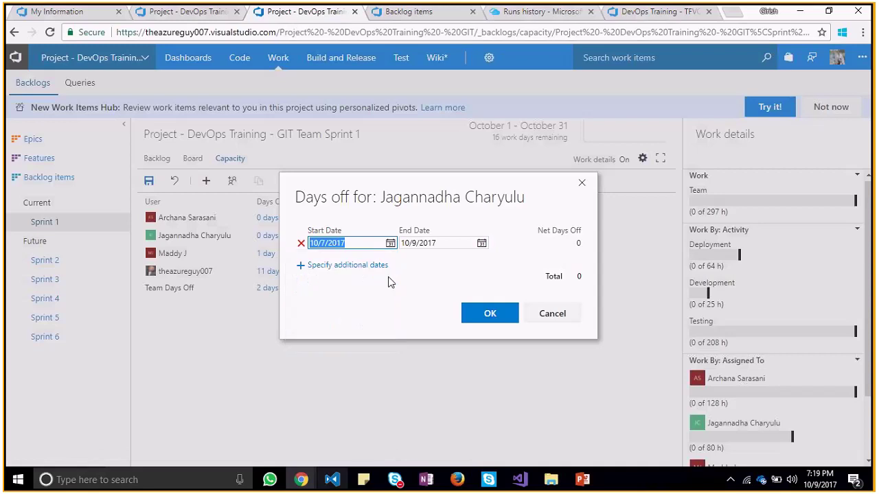
left_click(482, 244)
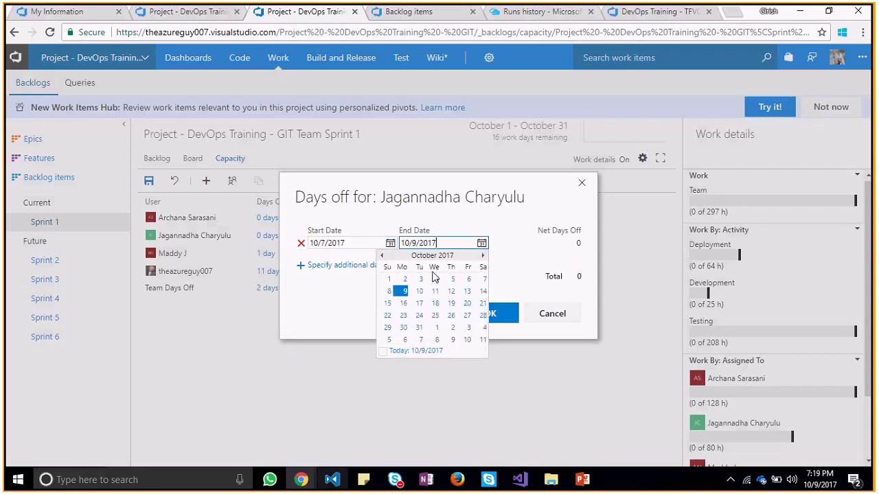
left_click(347, 302)
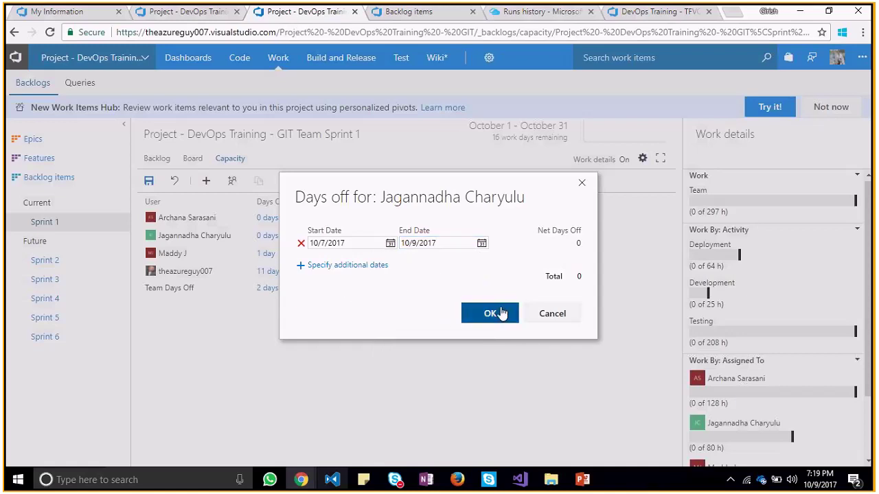
left_click(488, 312)
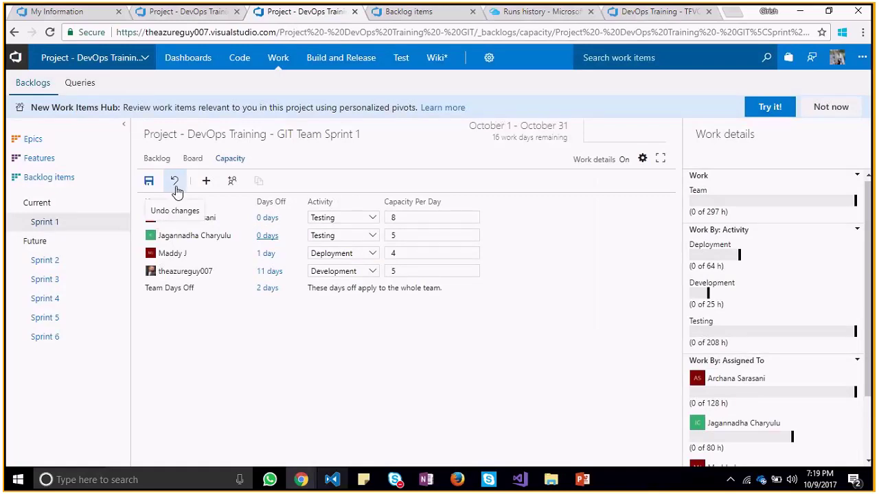
left_click(149, 181)
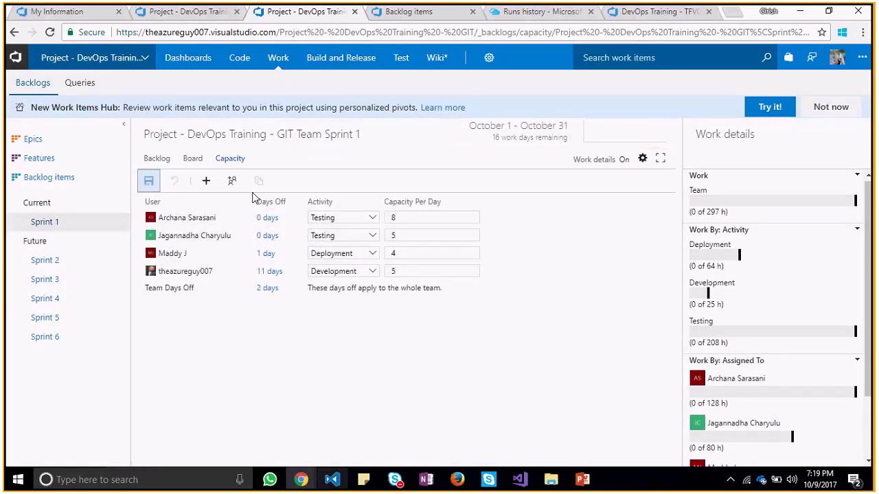
left_click(268, 218)
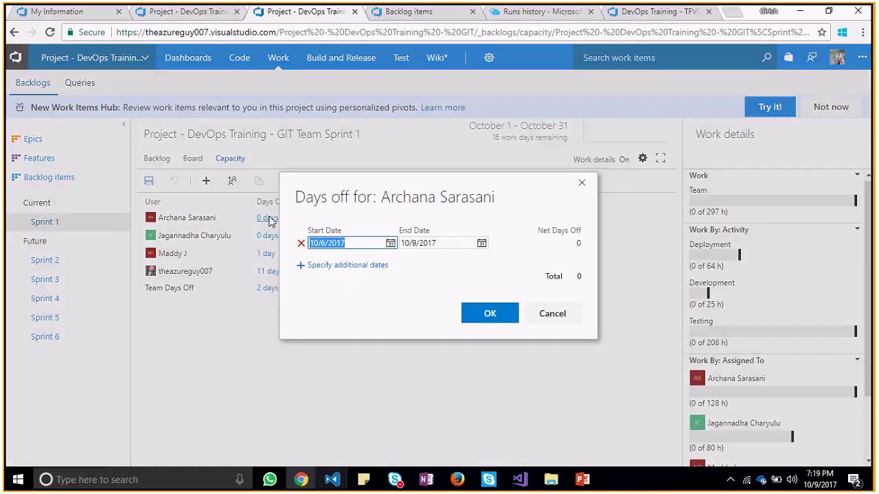
left_click(581, 184)
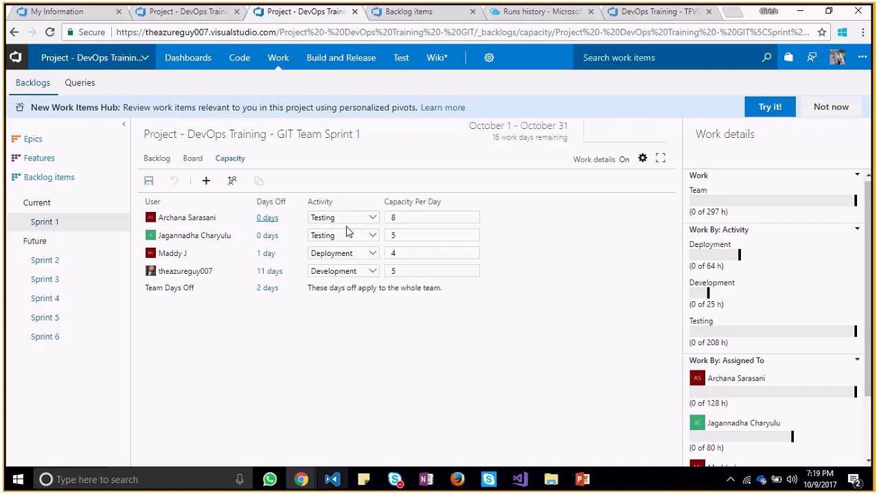
left_click(261, 236)
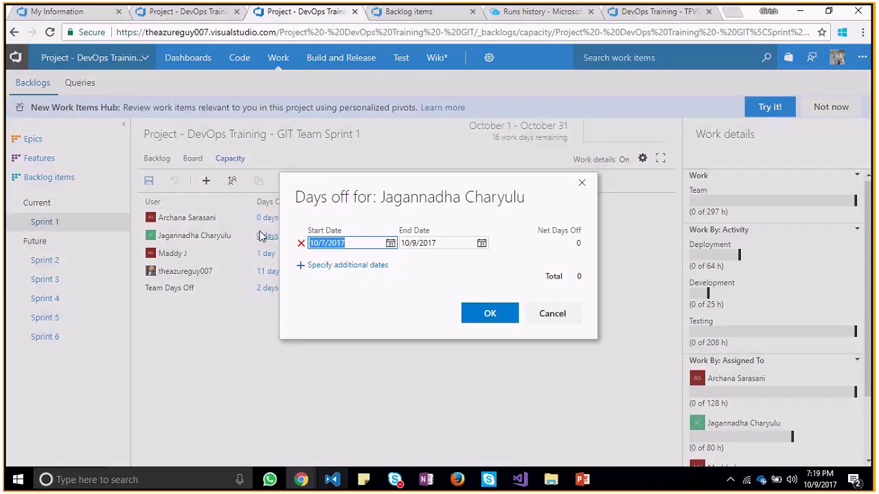
left_click(390, 245)
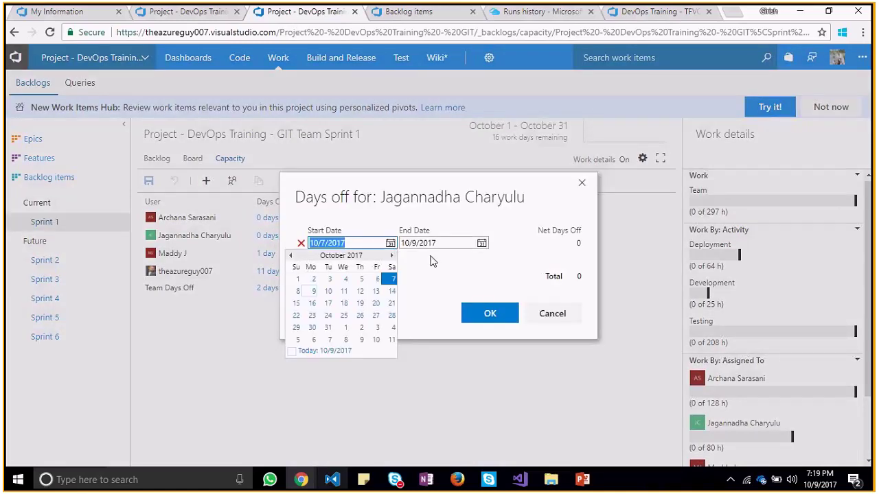
left_click(489, 313)
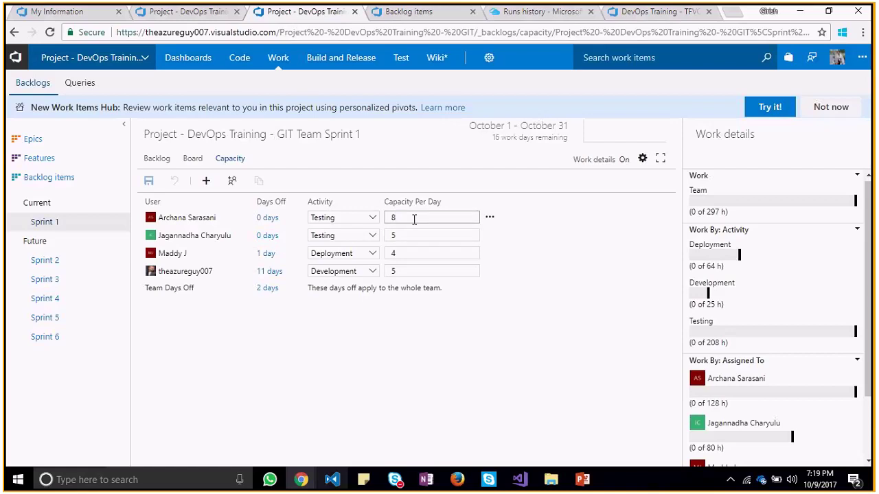
Change the first member's capacity per day to 6
key("BackSpace")
type("6")
left_click(284, 329)
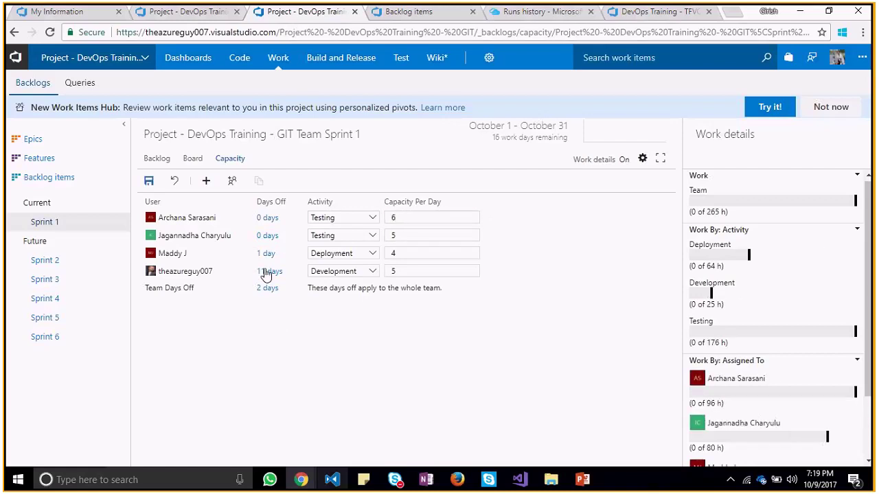
Give the first member days off from 10/7/2017 to 10/8/2017
left_click(267, 217)
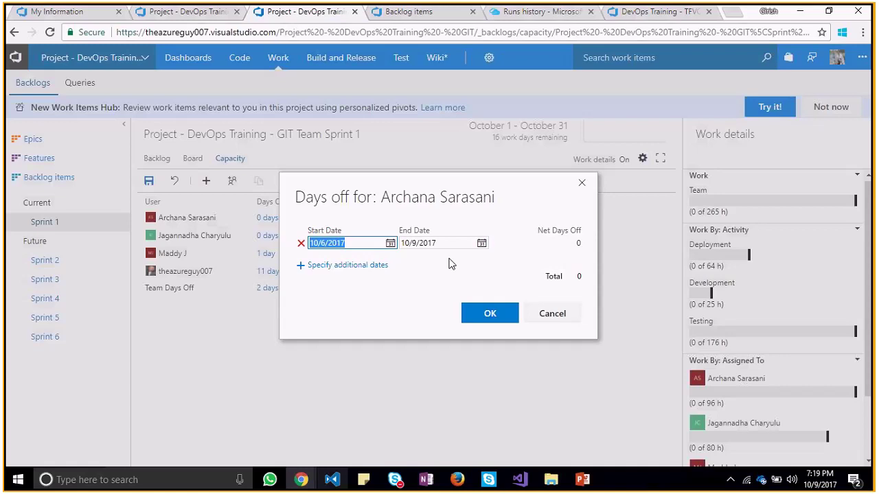
key("Escape")
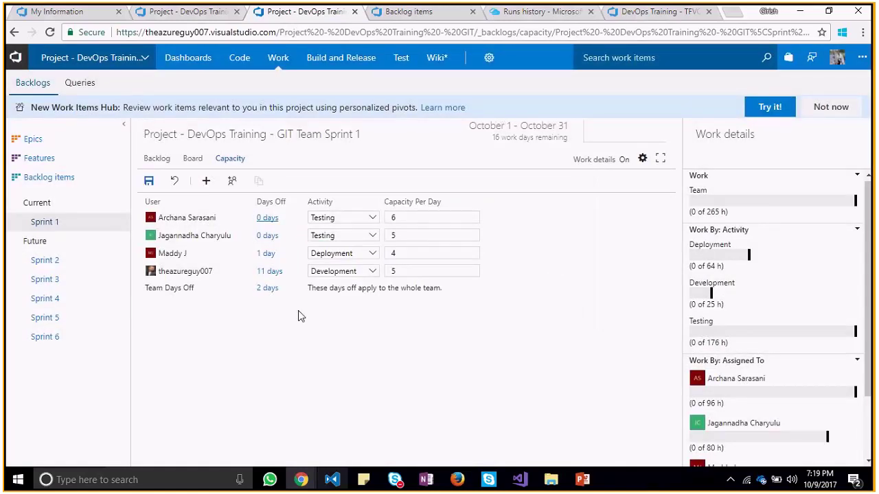
left_click(268, 218)
left_click(390, 244)
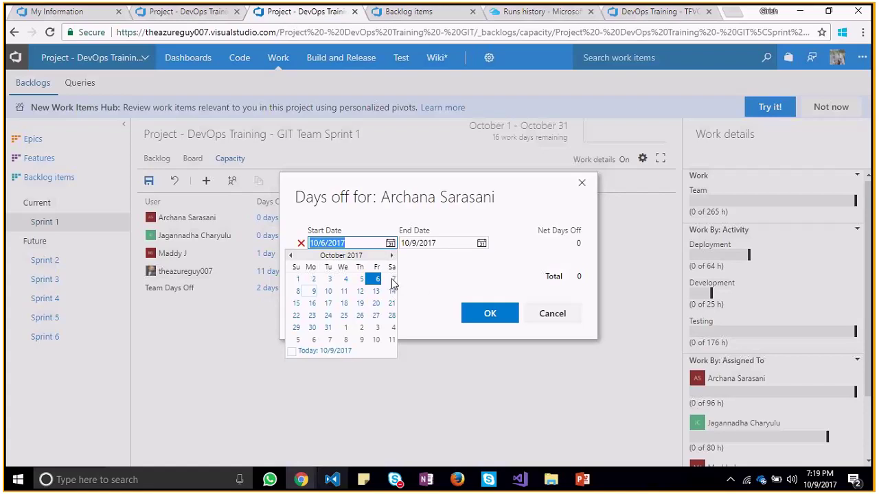
left_click(393, 280)
left_click(467, 313)
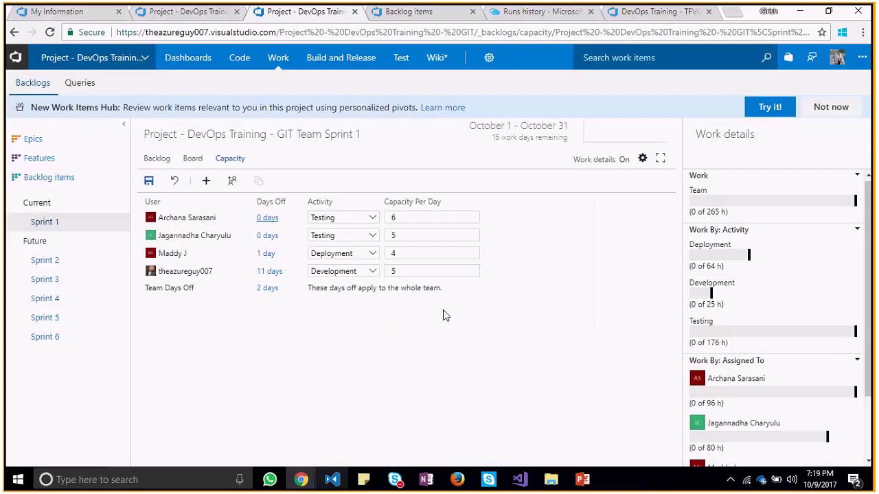
left_click(267, 219)
left_click(481, 243)
left_click(398, 298)
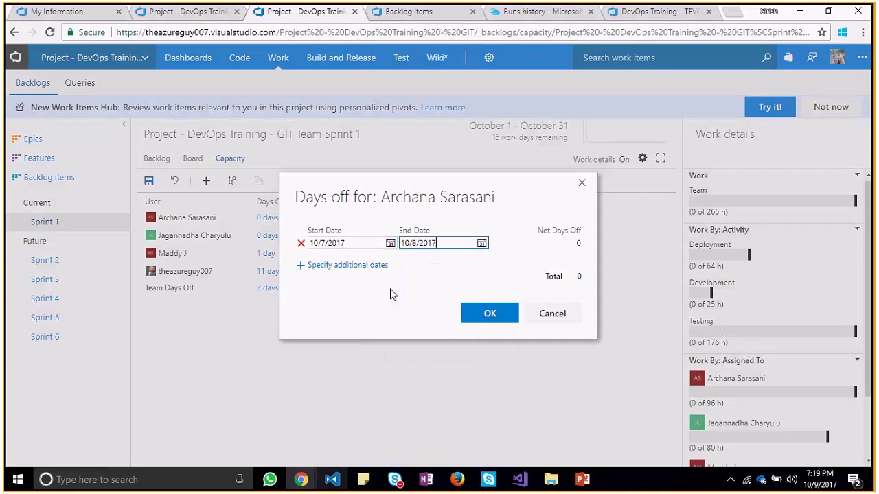
left_click(489, 313)
Set the first member's capacity per day to 8 and Deployment's to 14
left_click(406, 217)
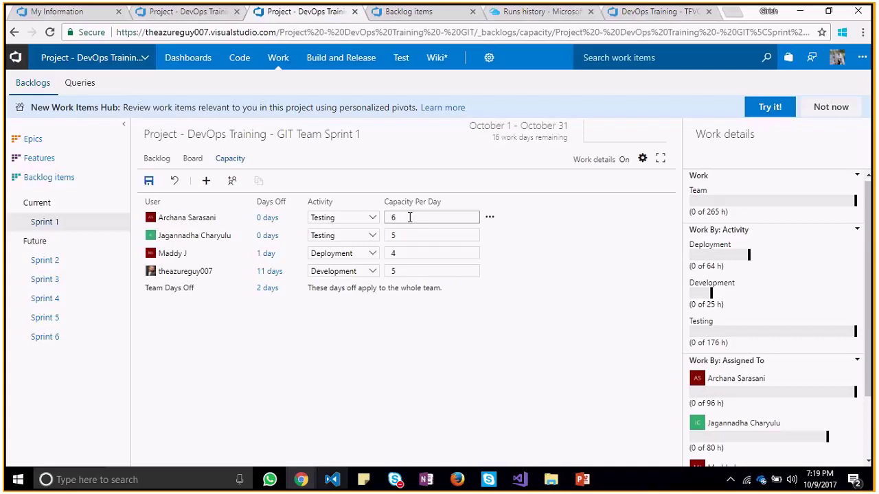
key("BackSpace")
type("8")
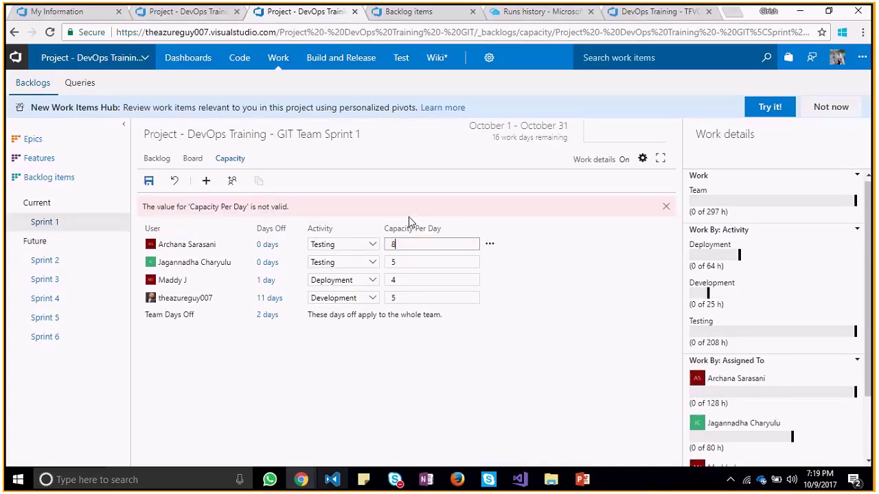
left_click(420, 251)
key("BackSpace")
type("14")
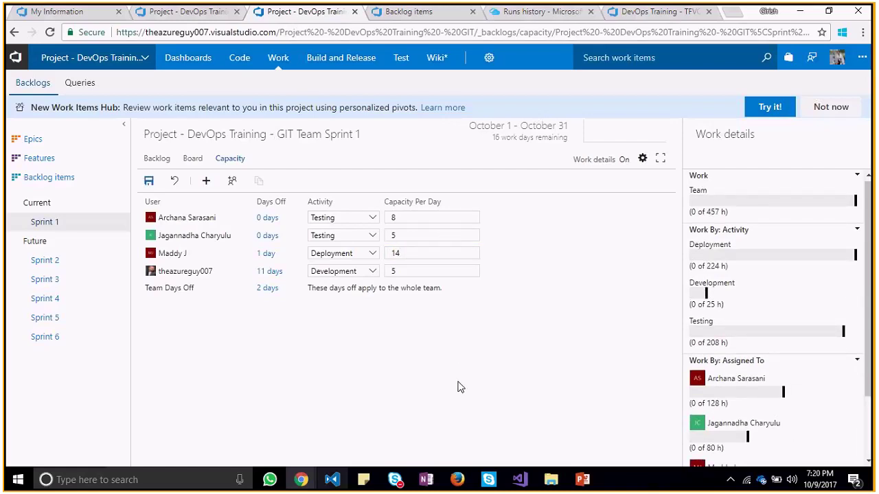
key("alt+Tab")
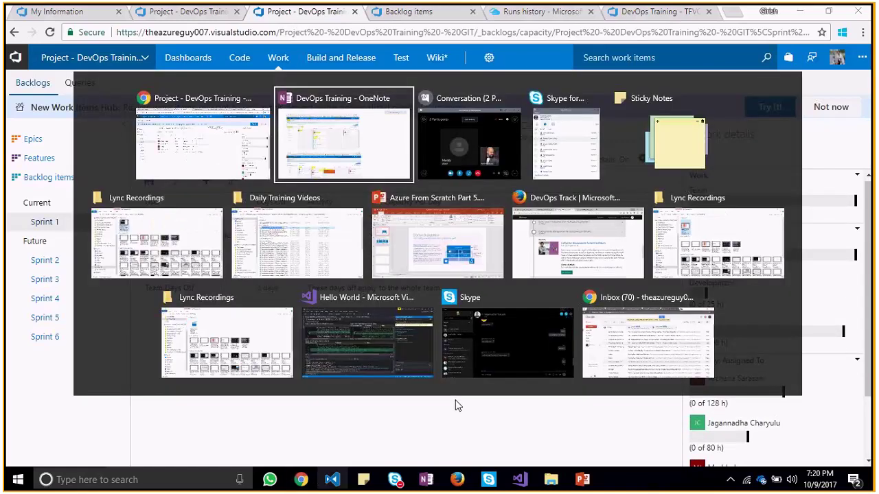
key("Escape")
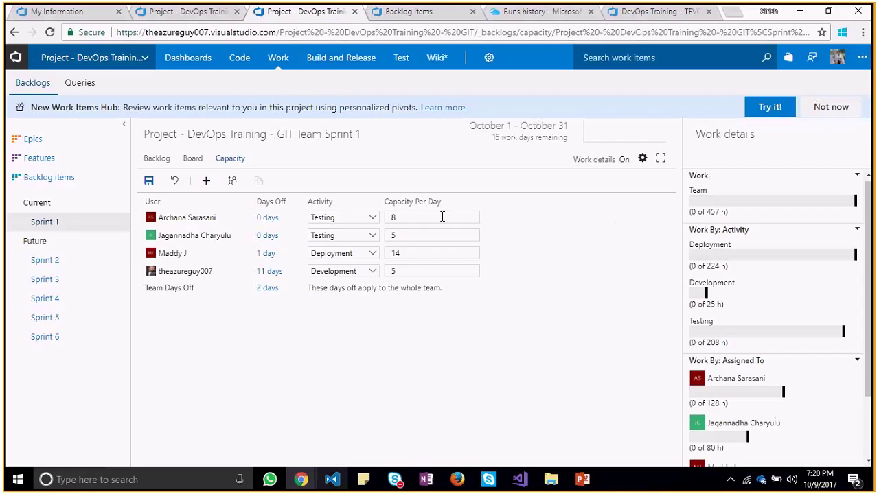
Move the first tester's days-off start to 10/6/2017, keeping the 10/8/2017 end, and recheck it
left_click(267, 218)
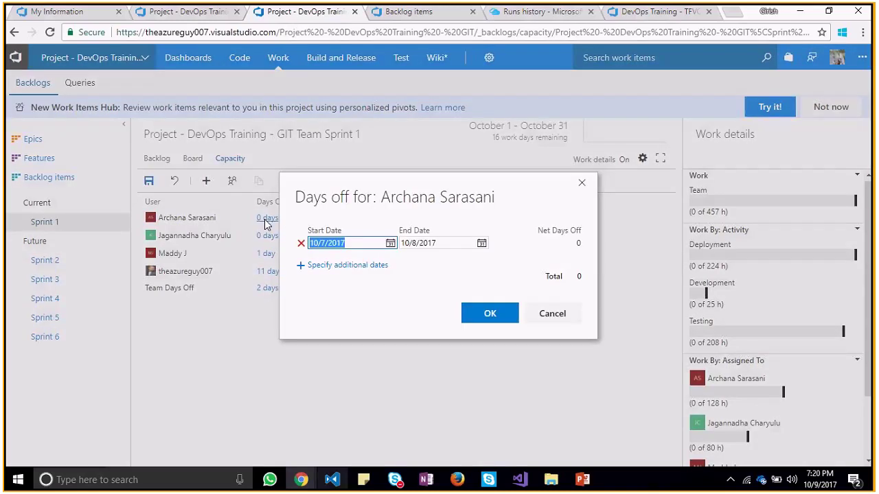
left_click(582, 182)
left_click(582, 181)
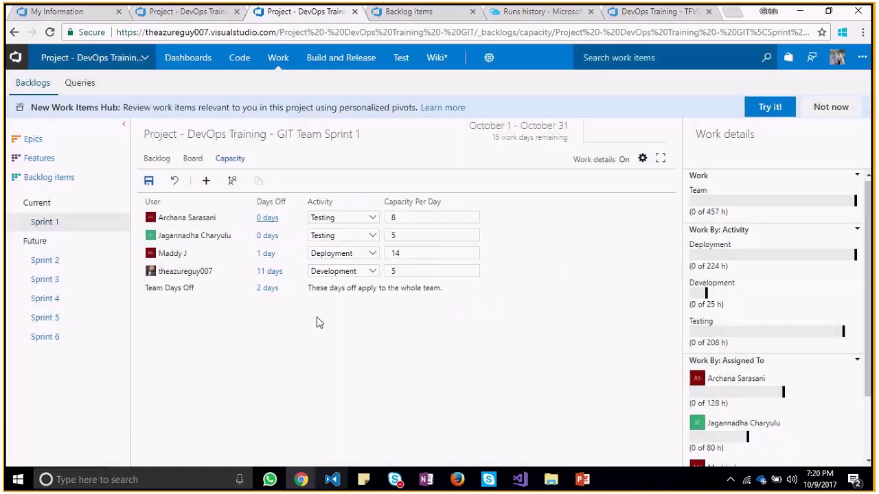
left_click(268, 218)
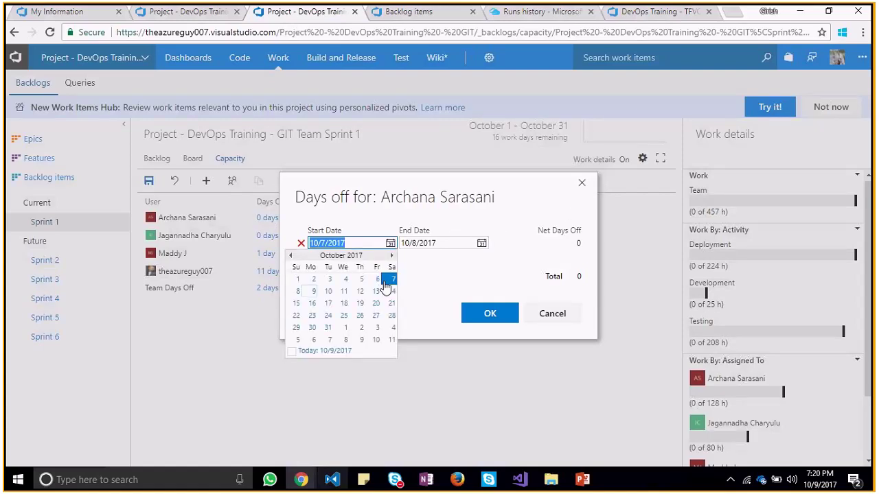
left_click(378, 280)
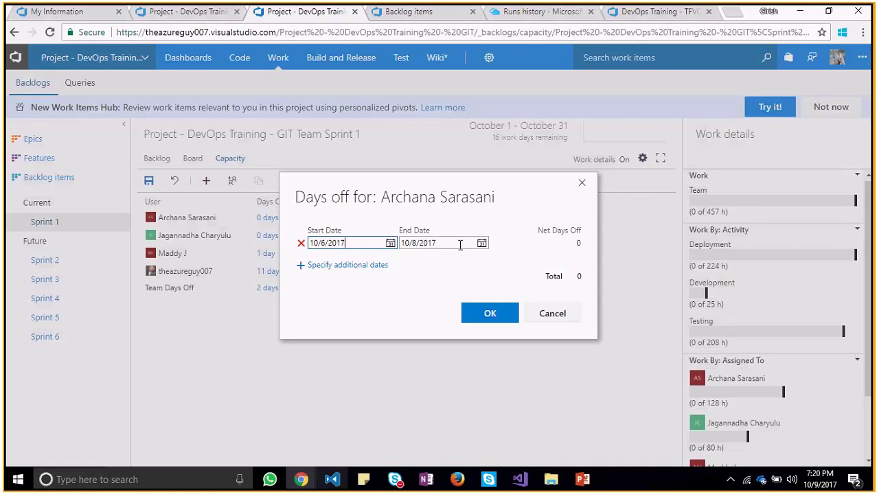
left_click(482, 244)
left_click(505, 320)
left_click(506, 314)
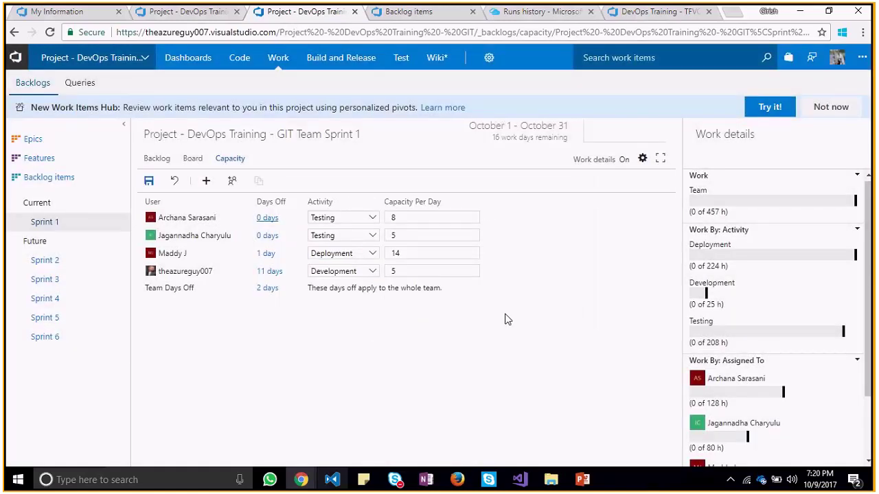
left_click(268, 218)
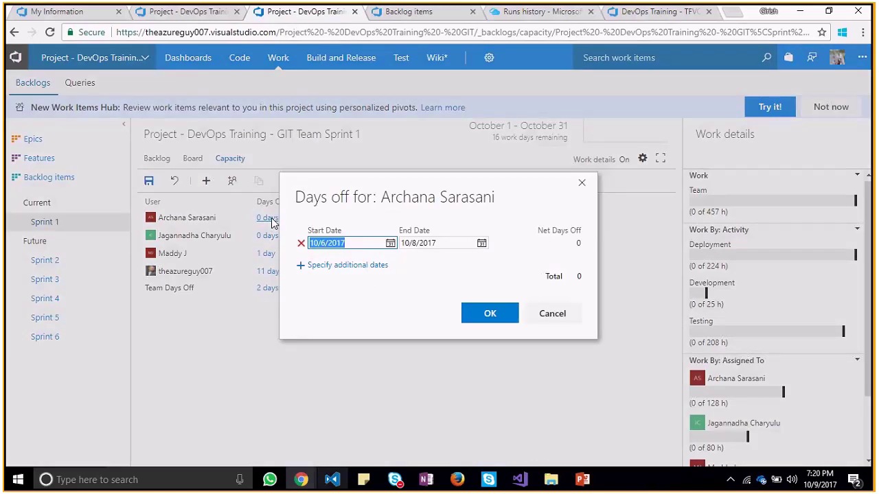
left_click(582, 184)
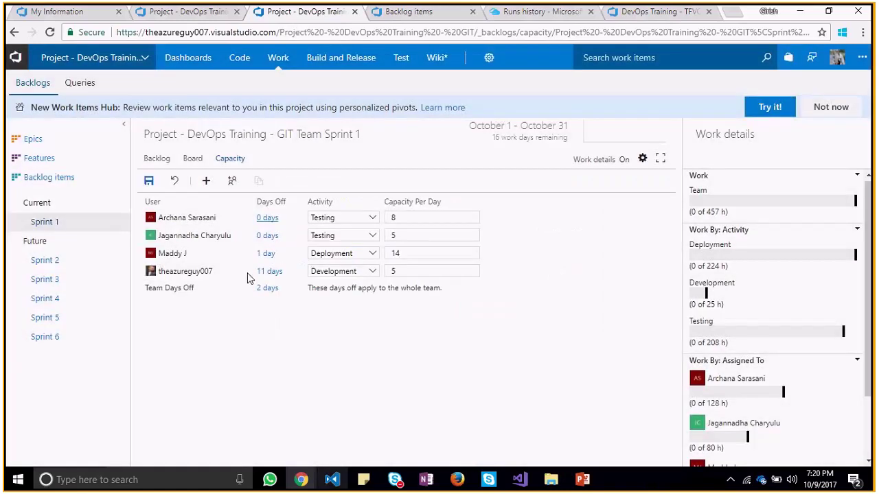
Extend the team days off to end on 10/17/2017, giving 8 team days off
left_click(268, 289)
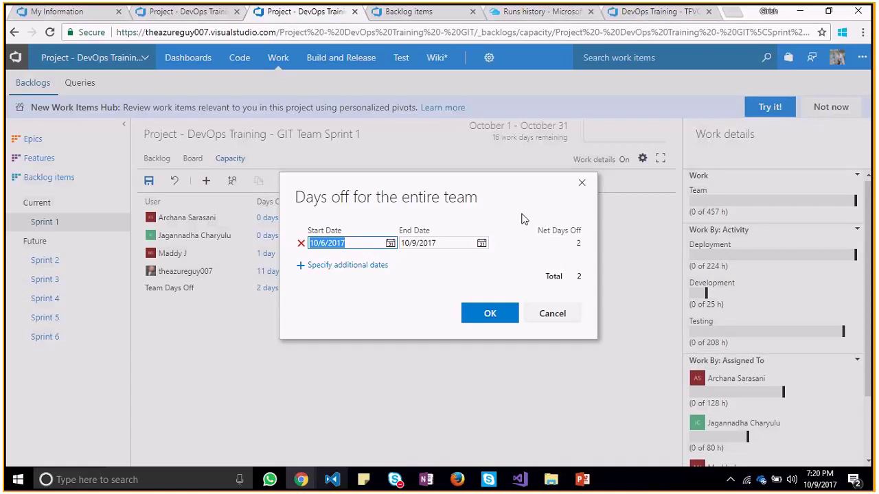
left_click(480, 243)
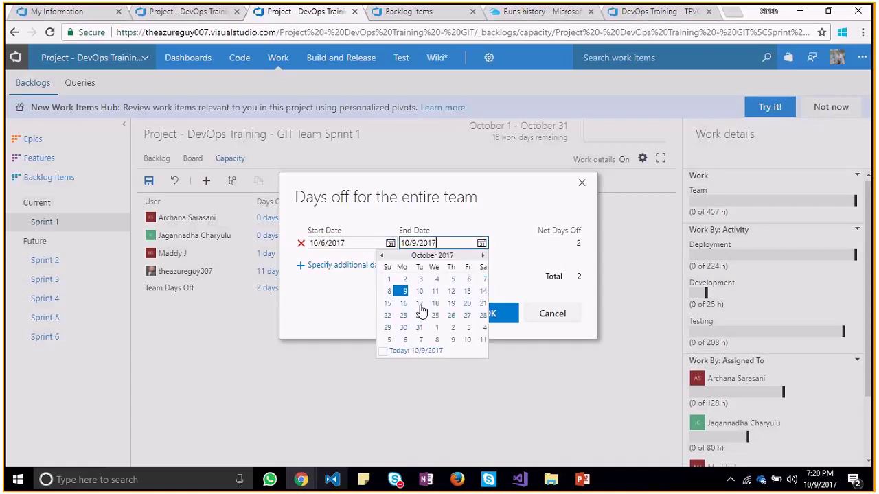
left_click(419, 304)
left_click(464, 316)
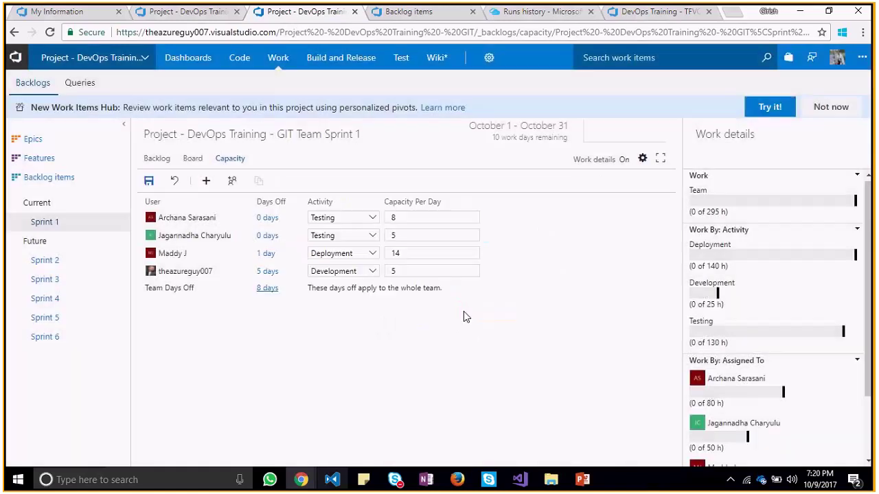
Check the first member's days off unchanged, then save the Sprint 1 capacity changes
left_click(267, 218)
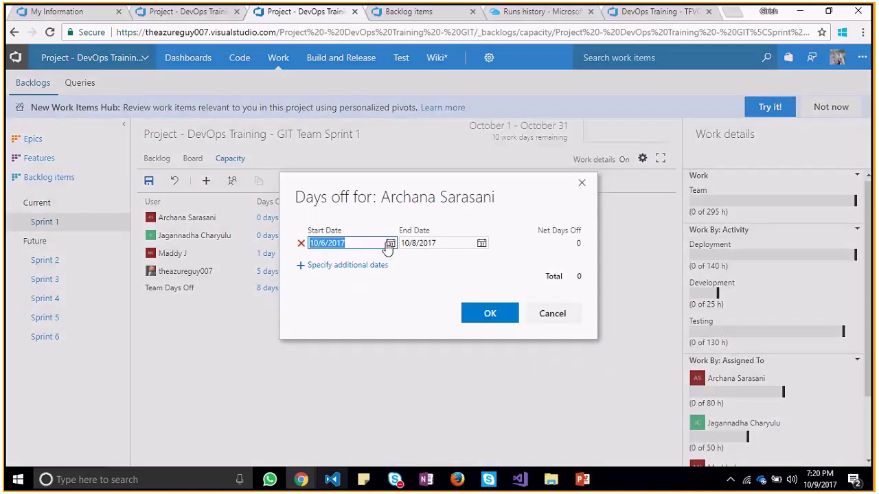
left_click(390, 244)
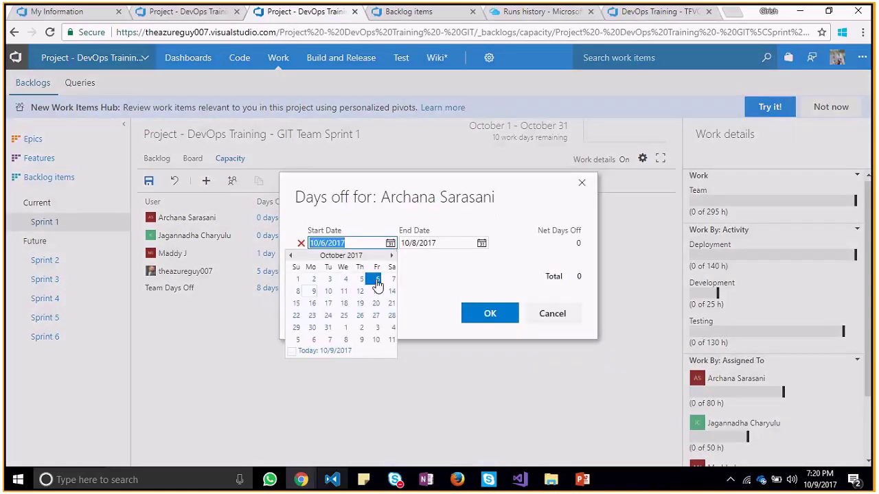
key("Escape")
key("Escape")
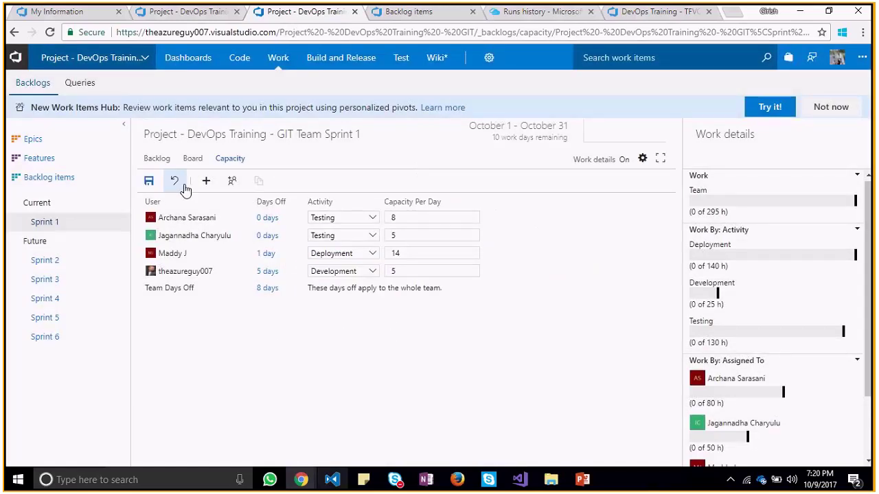
left_click(144, 180)
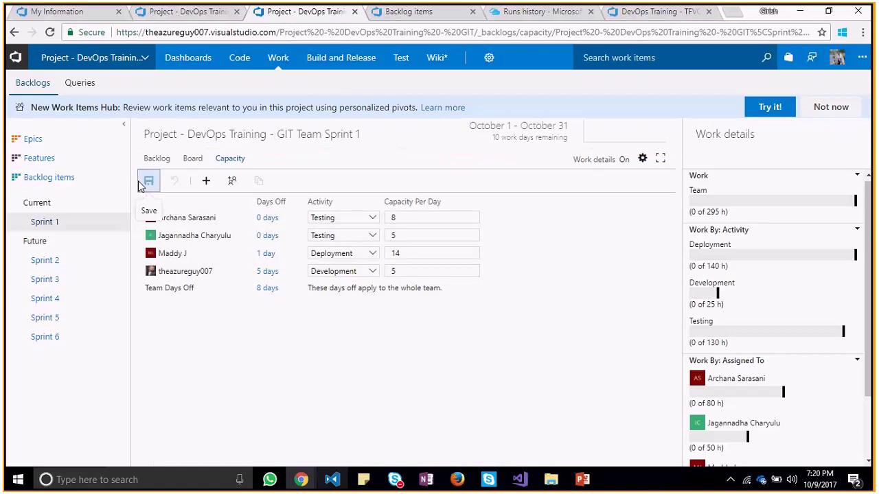
mouse_move(218, 221)
left_click(405, 218)
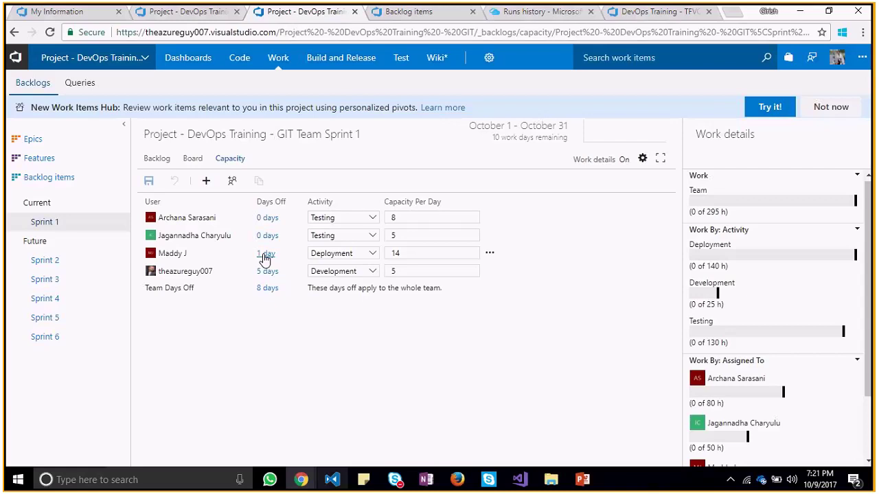
Extend the team days off to end on 10/25/2017, giving 14 team days off
left_click(264, 291)
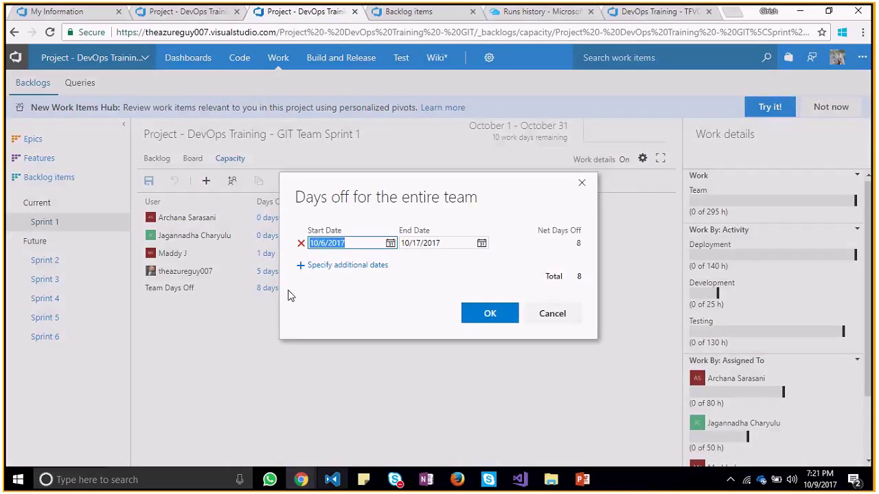
left_click(482, 243)
left_click(433, 318)
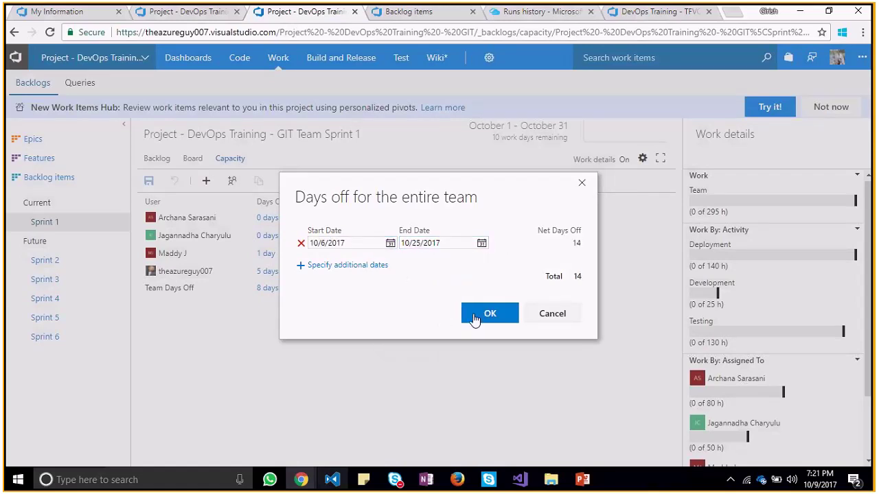
left_click(485, 317)
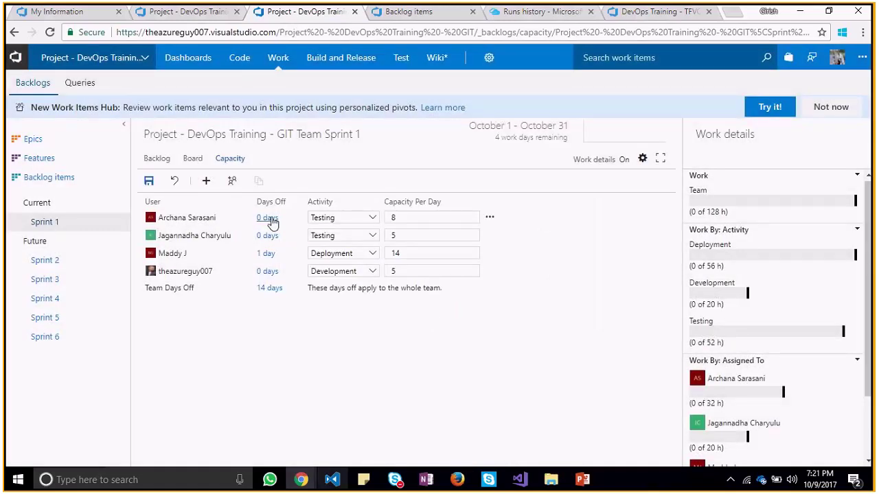
Recheck the first member's days off unchanged and save the capacity
left_click(268, 219)
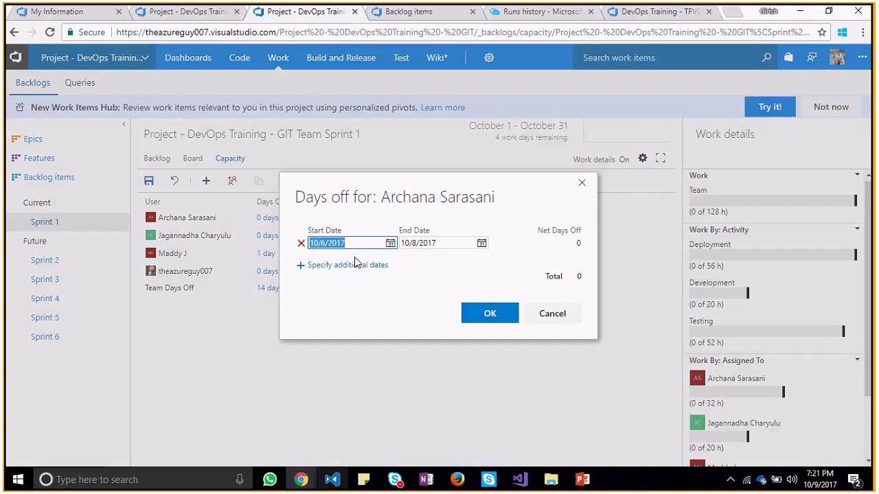
left_click(472, 313)
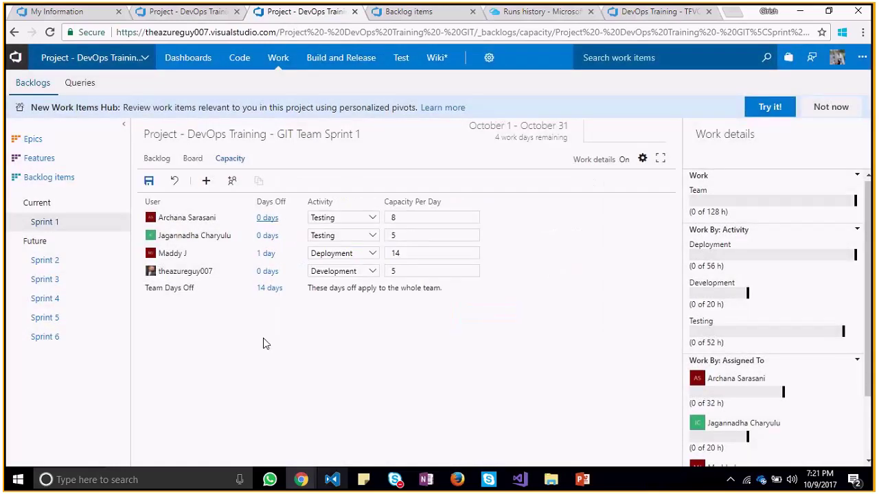
left_click(157, 184)
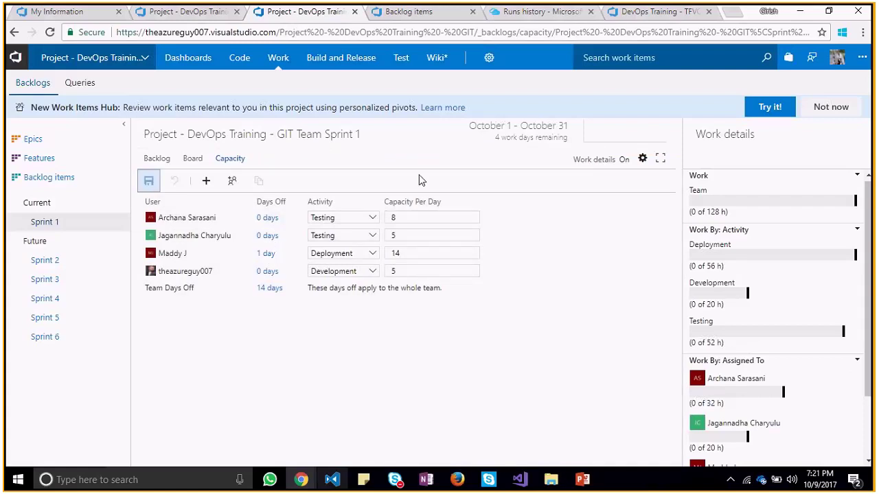
Try changing the team days off end to 10/13/2017, then discard that change
left_click(423, 216)
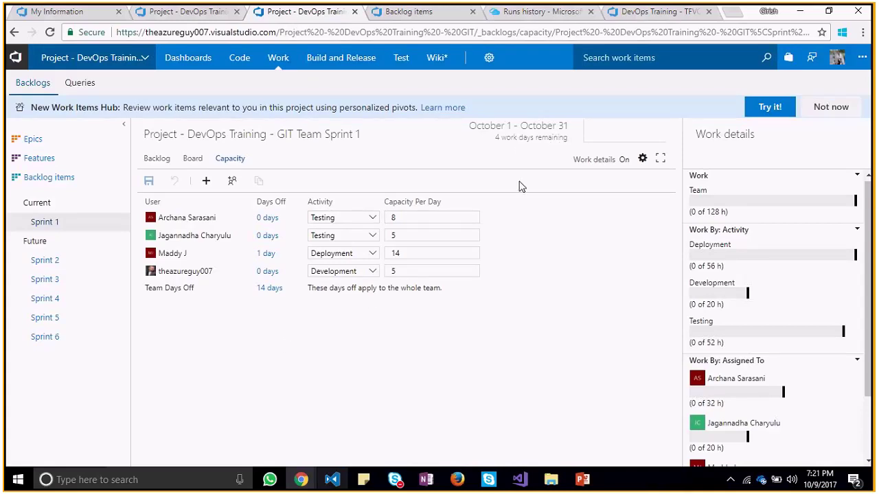
double_click(513, 139)
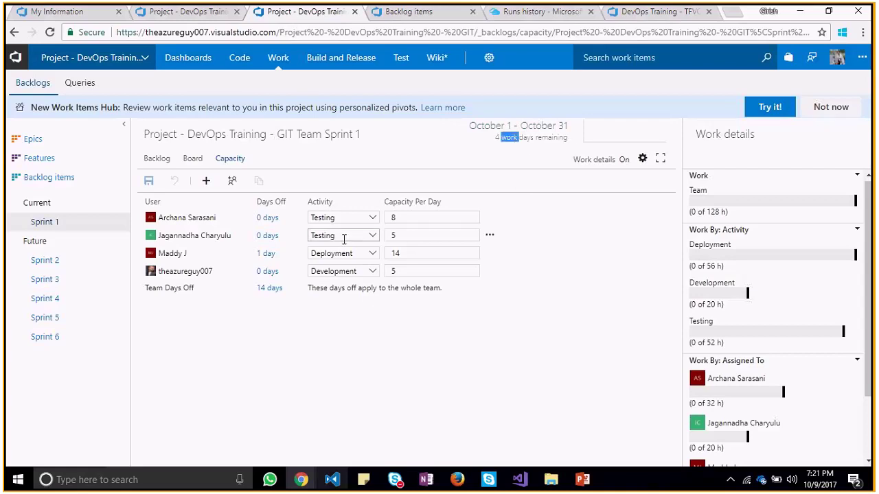
left_click(264, 290)
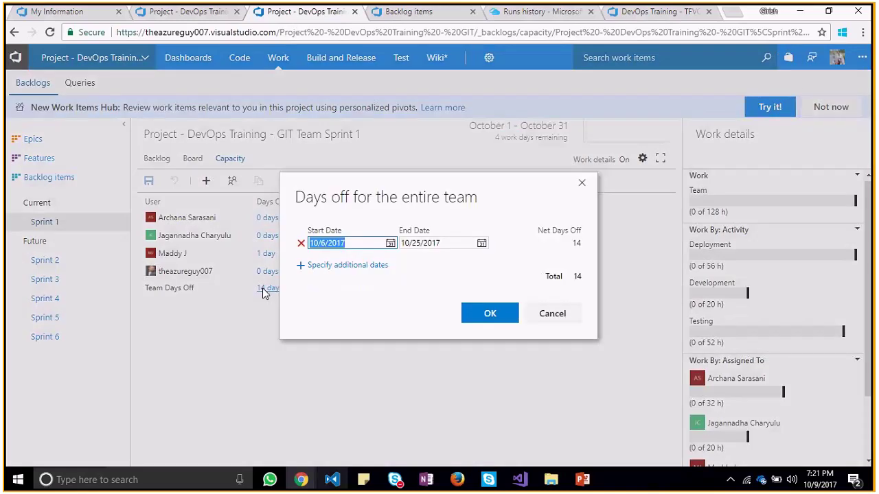
left_click(481, 243)
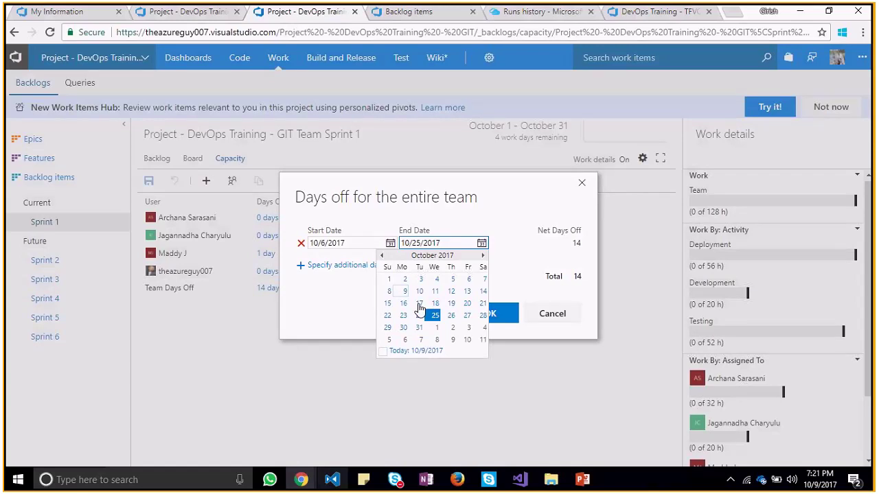
left_click(468, 292)
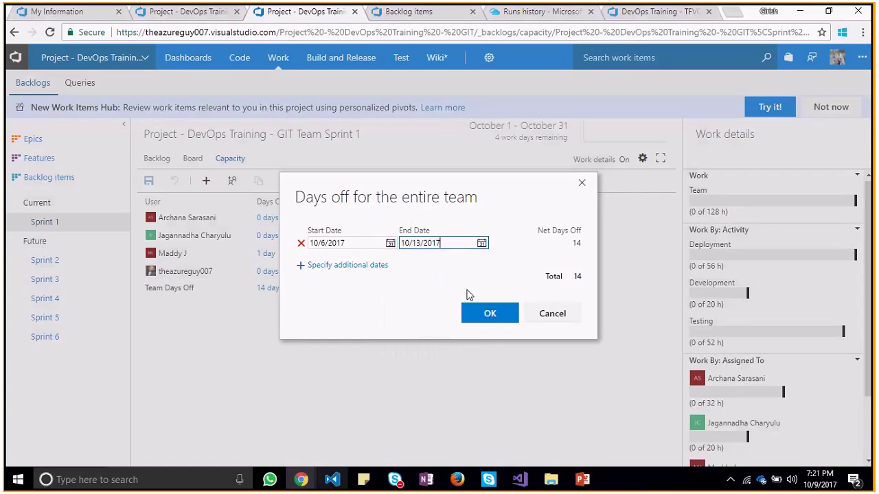
left_click_drag(425, 192, 423, 278)
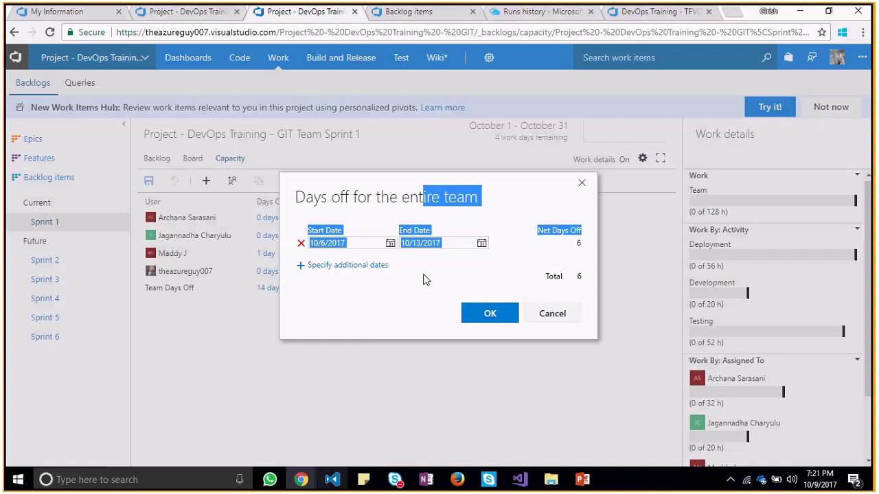
left_click(581, 182)
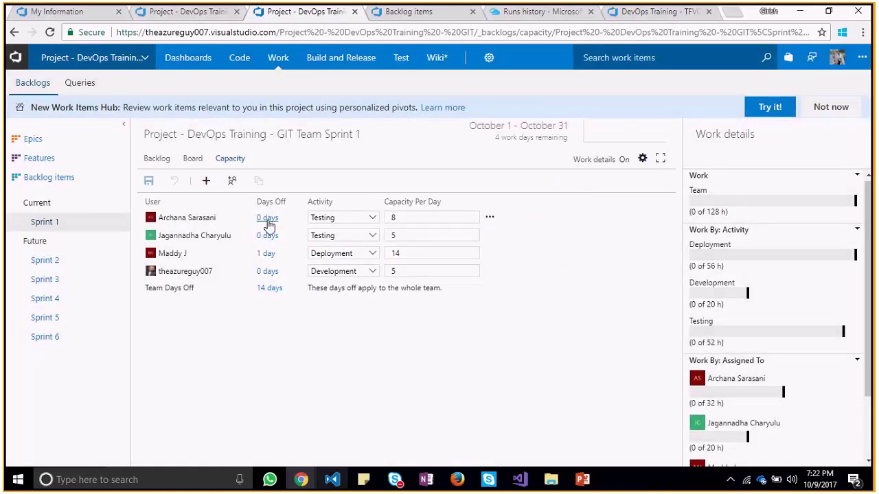
Check the first member's days off, then move the team days off start to 10/10/2017
left_click(267, 219)
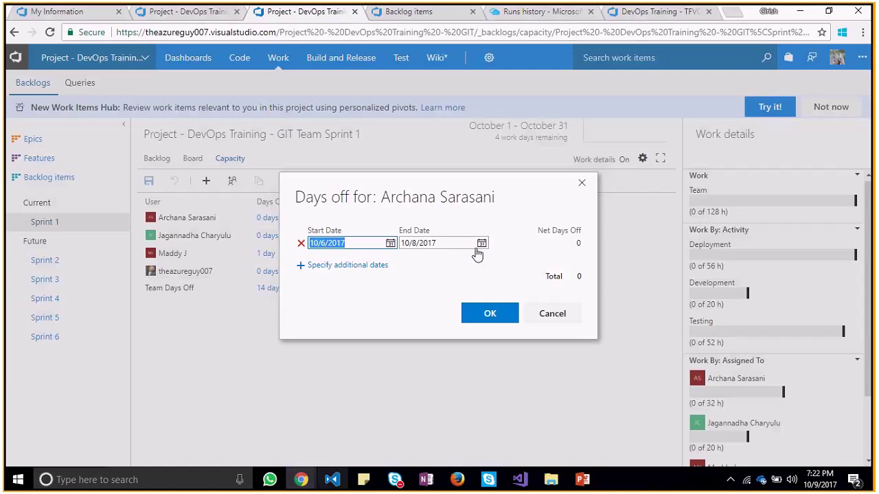
left_click(471, 318)
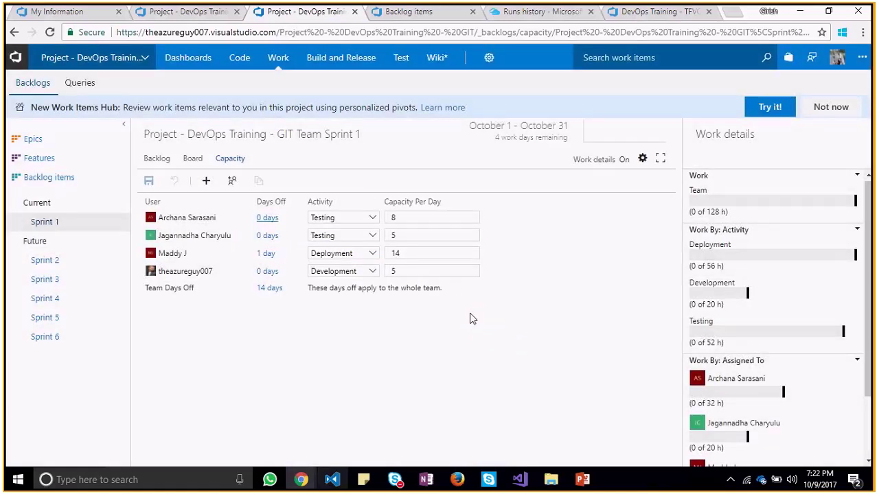
left_click(274, 289)
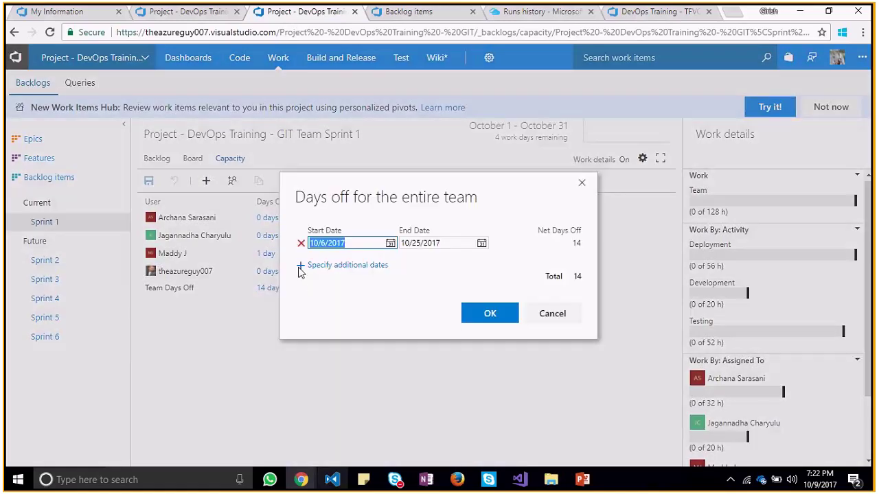
left_click(390, 243)
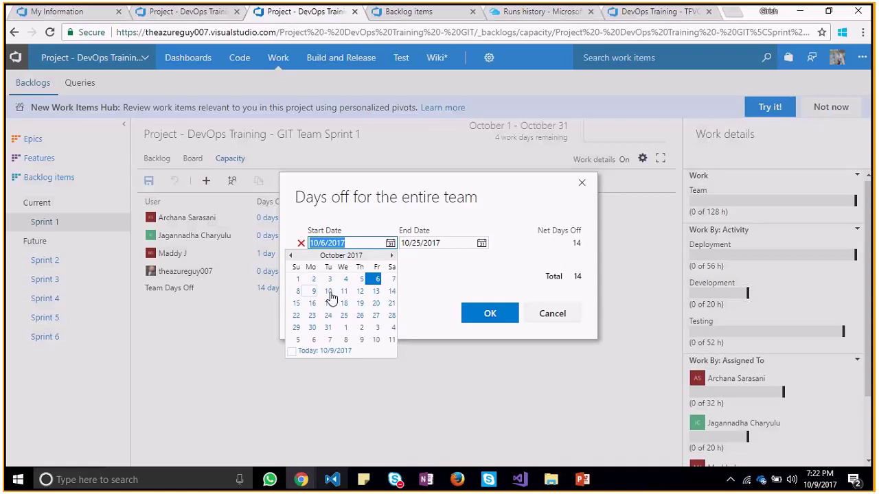
left_click(329, 292)
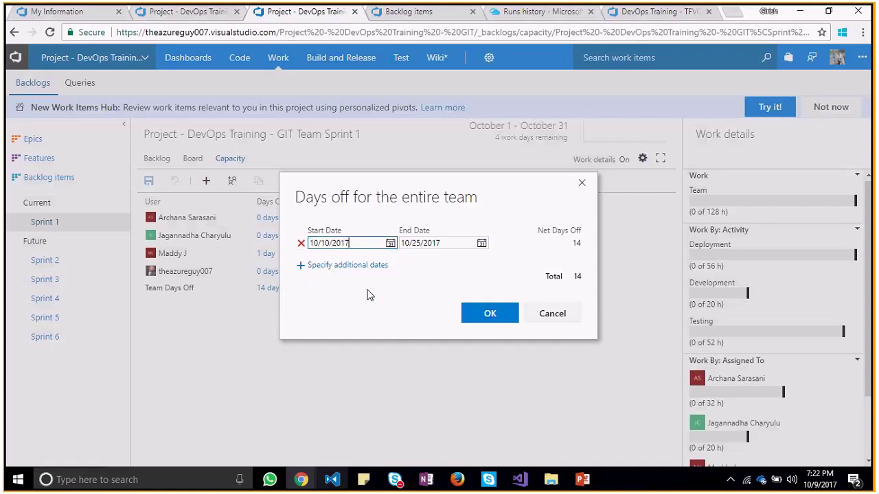
left_click(491, 315)
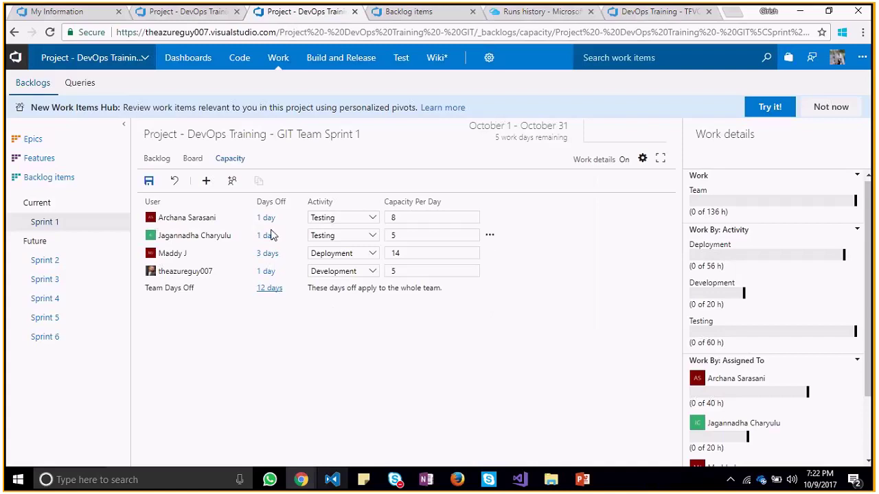
Move the team days off start to 10/11/2017, giving 11 team days off
left_click(277, 288)
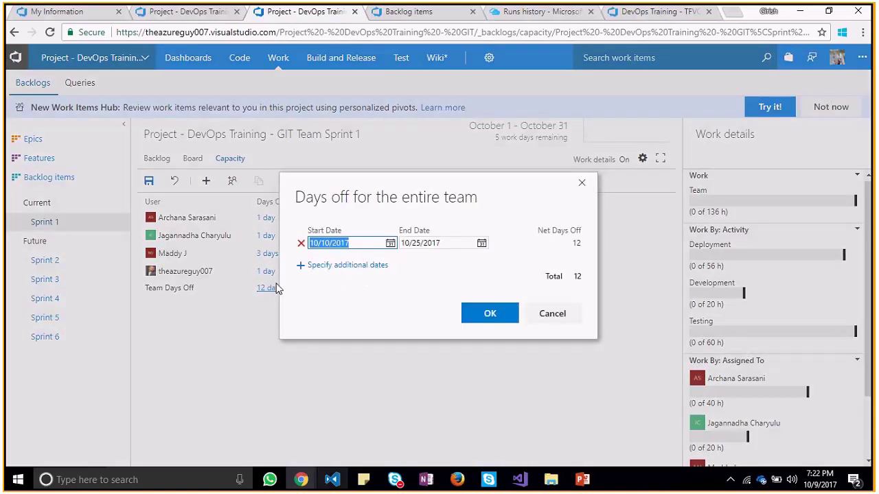
left_click(390, 244)
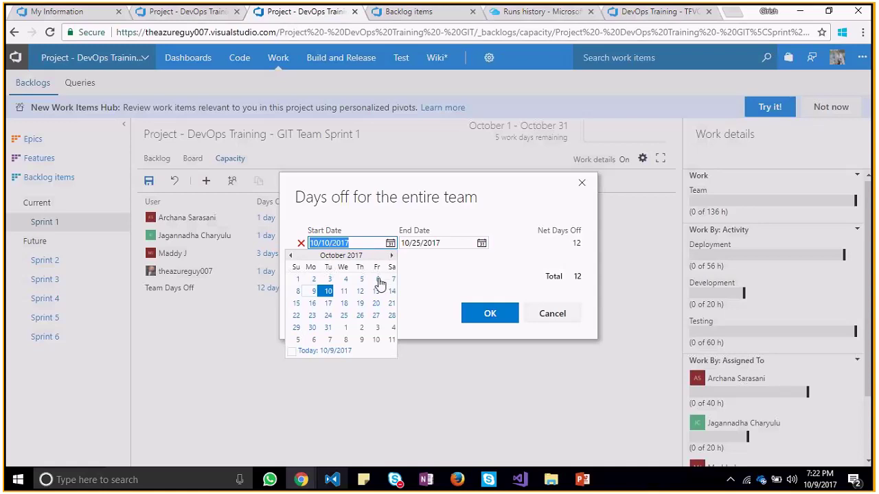
left_click(411, 304)
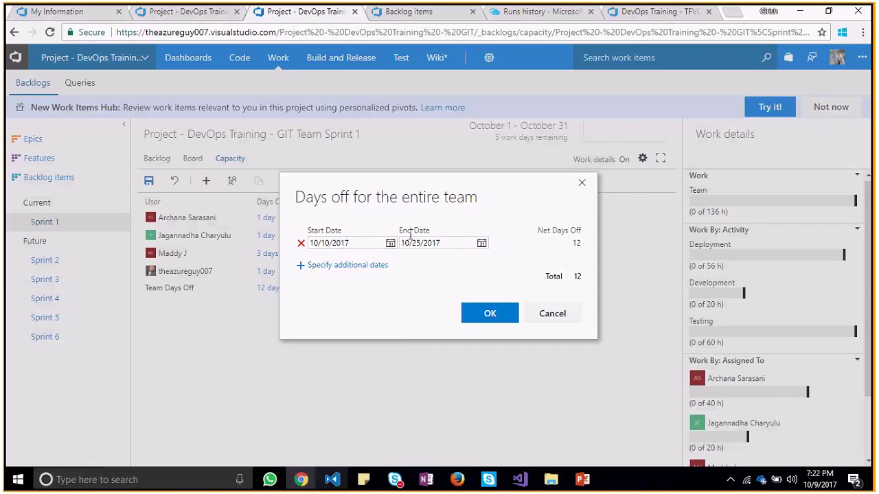
left_click(582, 186)
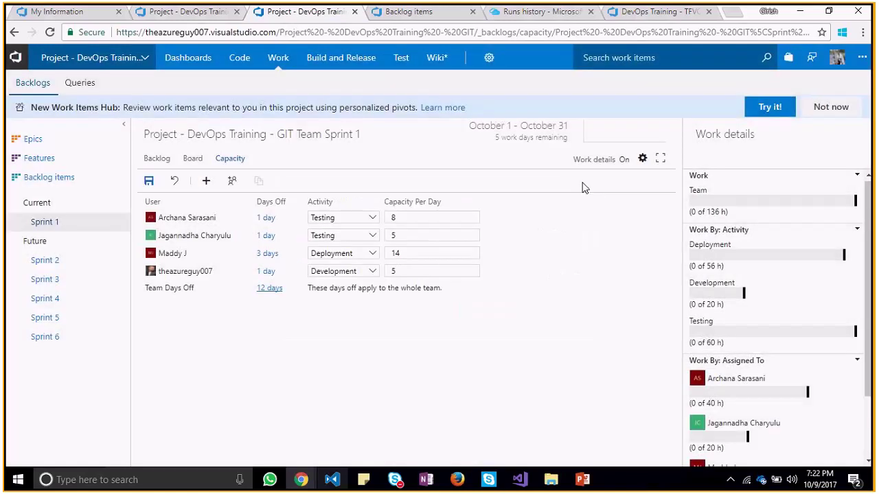
left_click(274, 289)
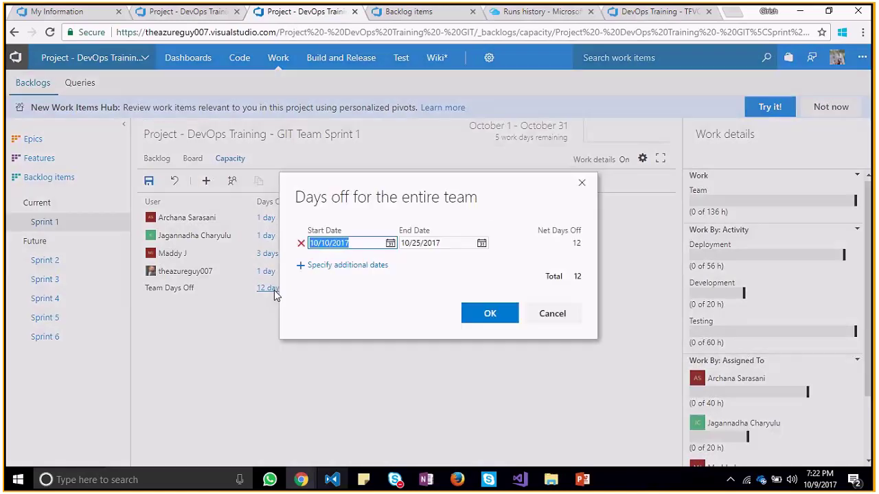
left_click(390, 243)
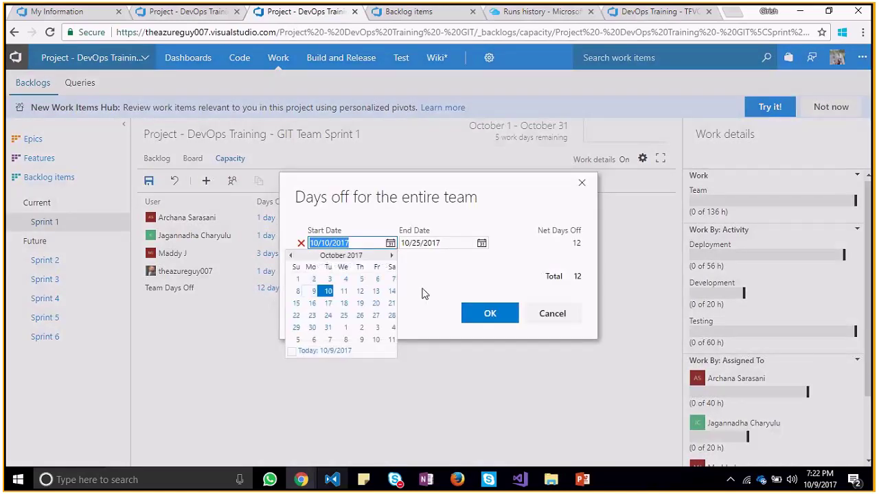
left_click(345, 291)
left_click(484, 313)
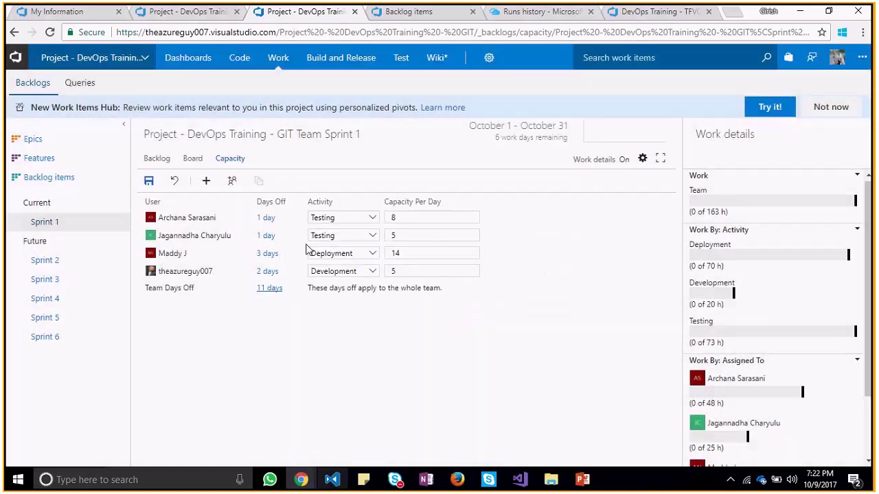
Extend the first member's days off to end on 10/9/2017, making 2 days
left_click(266, 218)
left_click(480, 243)
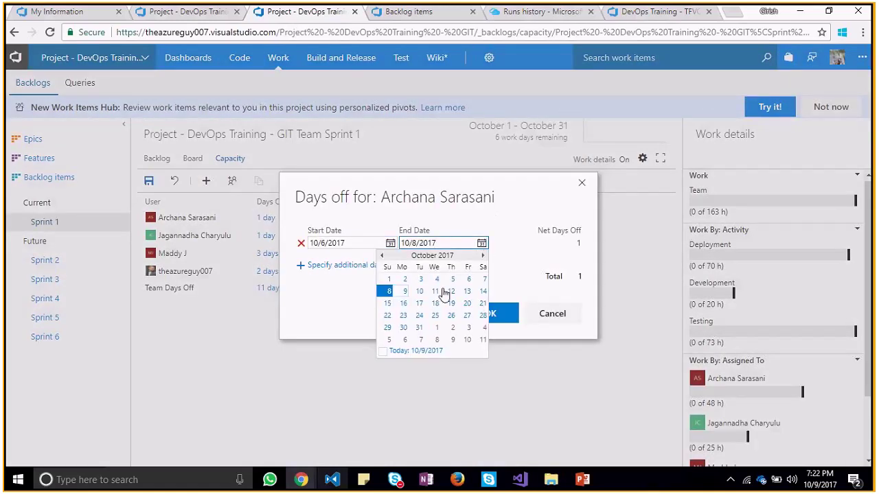
left_click(403, 296)
left_click(473, 314)
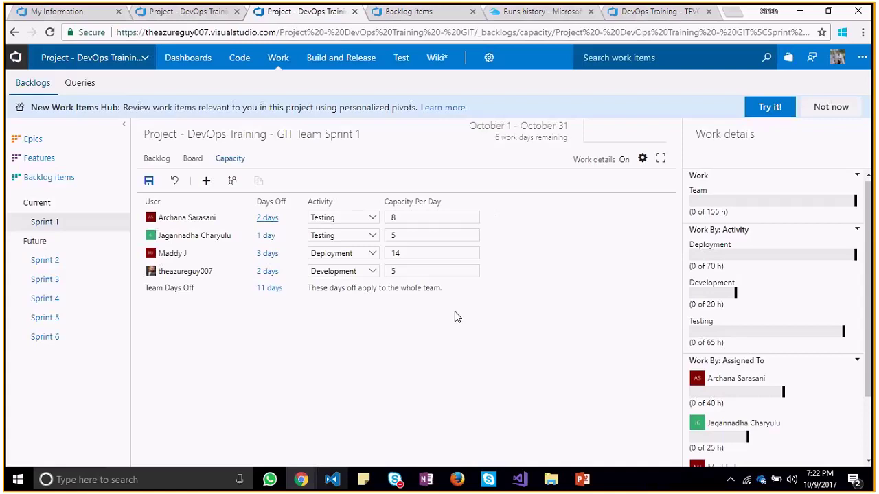
Set the second member's days off to start on October 6, making 2 days
left_click(261, 236)
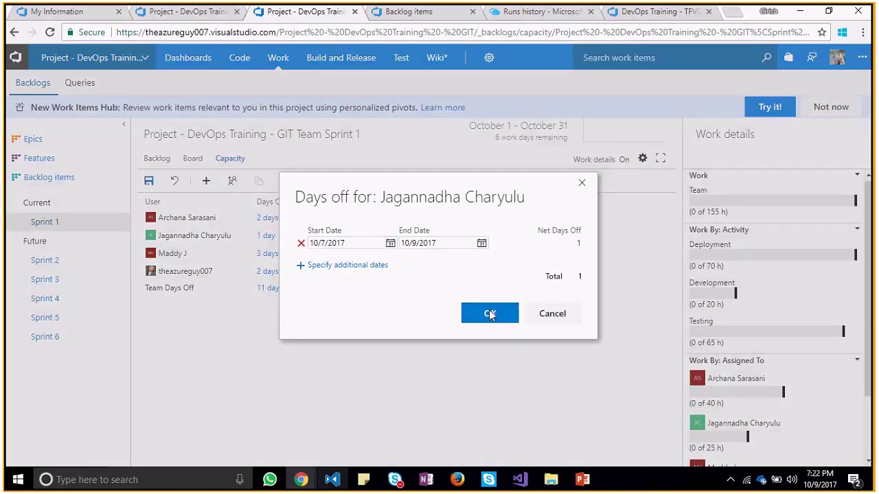
left_click(489, 312)
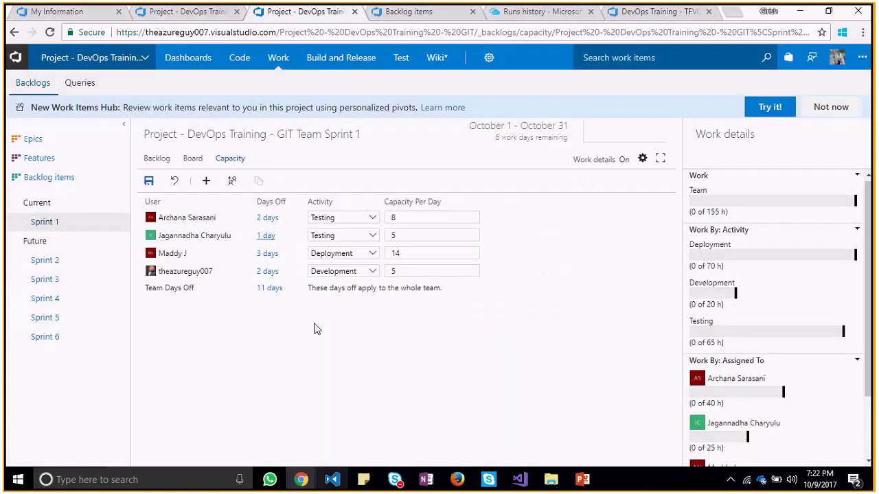
left_click(268, 236)
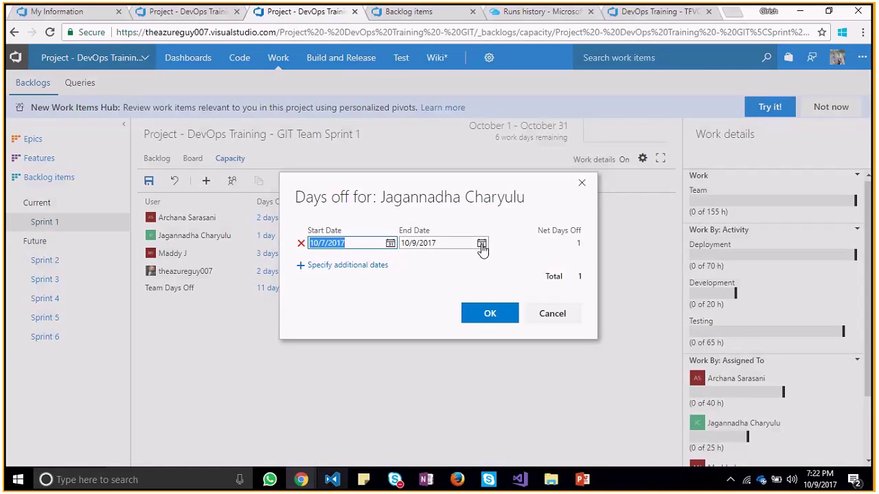
left_click(390, 246)
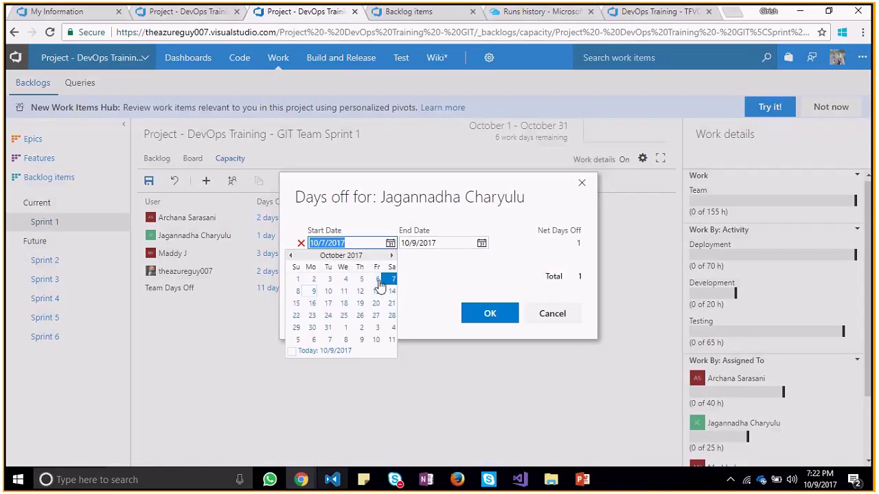
left_click(377, 278)
left_click(489, 313)
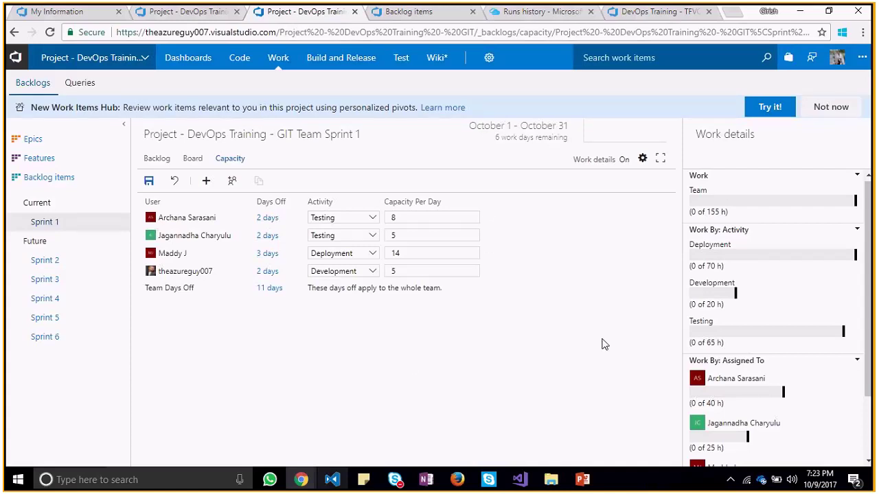
scroll(873, 326, "down", 2)
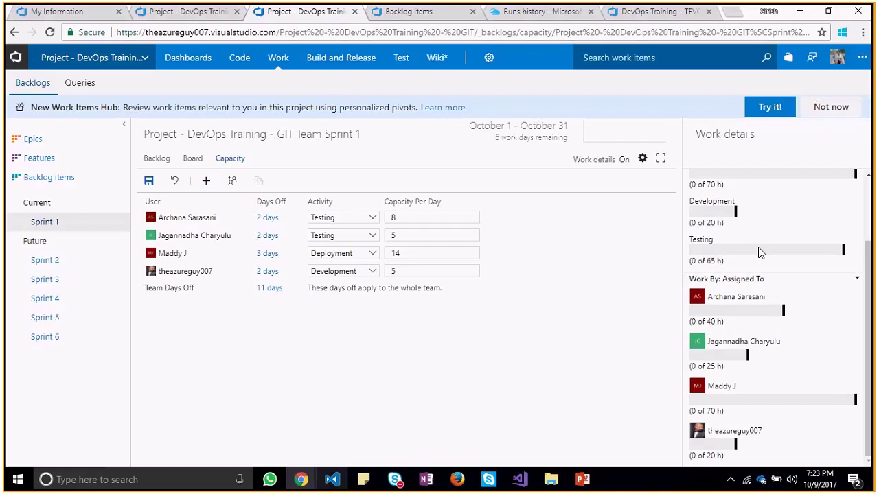
left_click(642, 159)
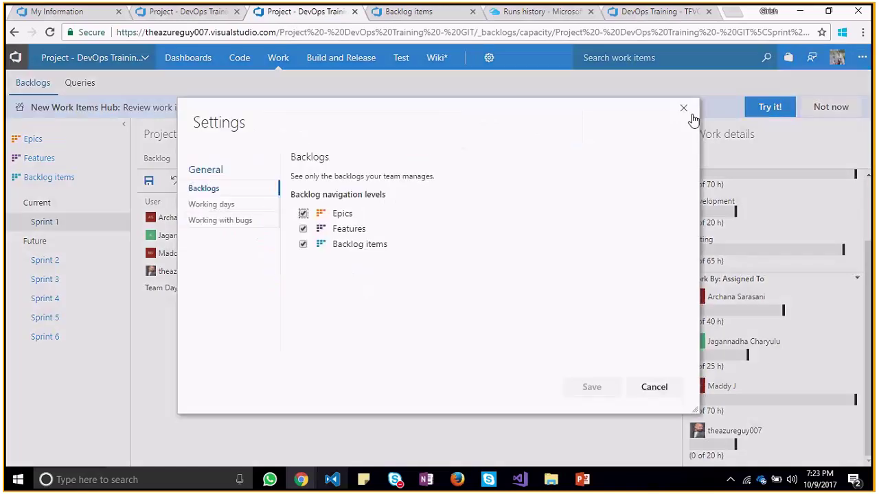
left_click(684, 109)
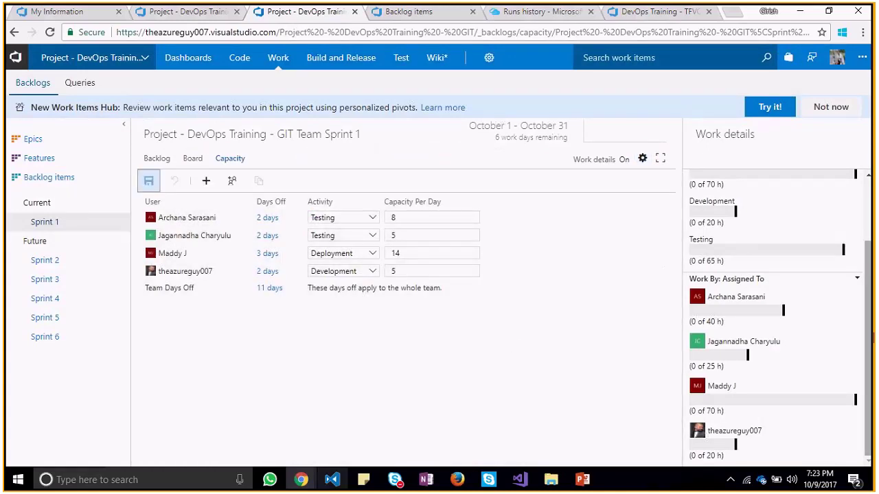
left_click_drag(871, 335, 870, 256)
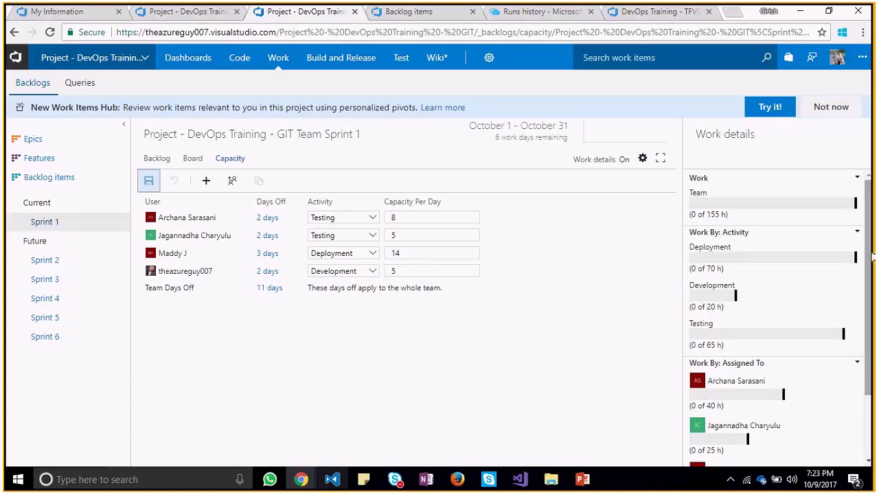
left_click_drag(715, 215, 741, 221)
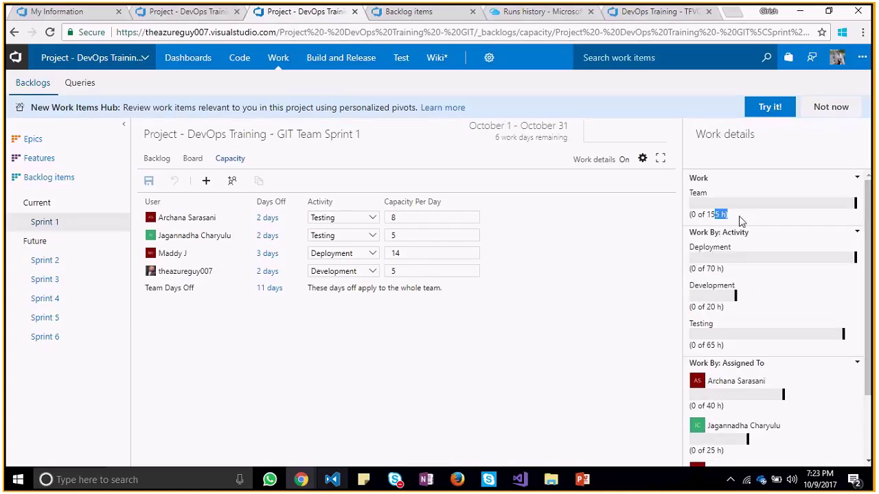
left_click(364, 331)
Set Bug 3's state to Done on the Sprint 1 task board
left_click(191, 165)
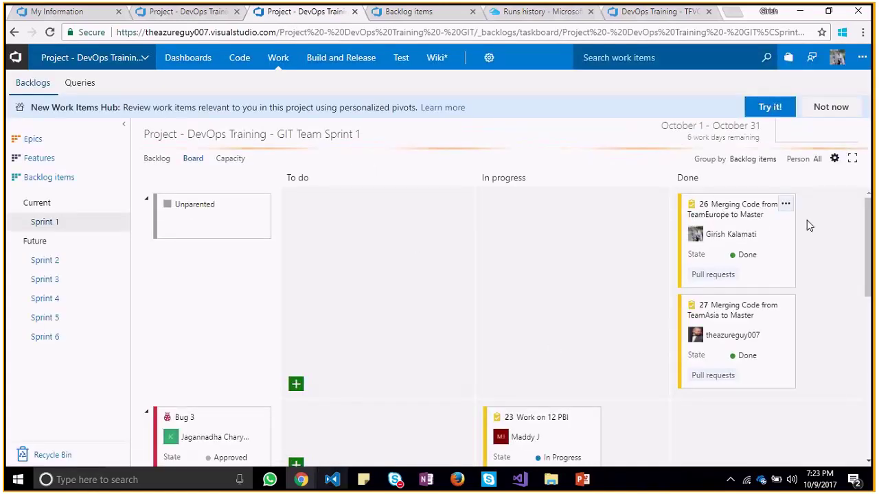
left_click_drag(863, 237, 864, 282)
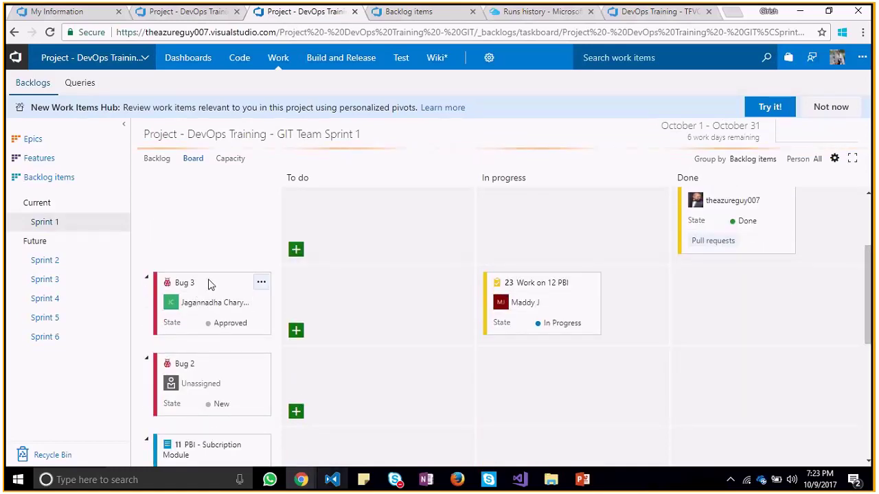
left_click(236, 324)
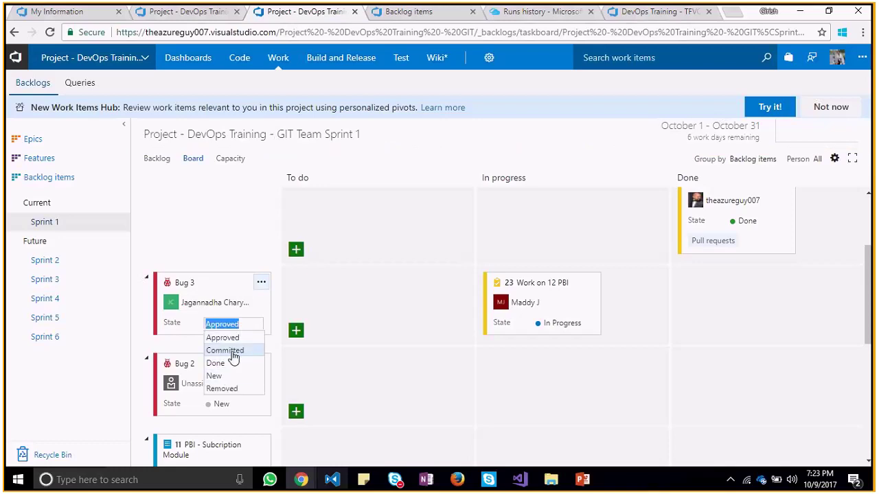
left_click(232, 351)
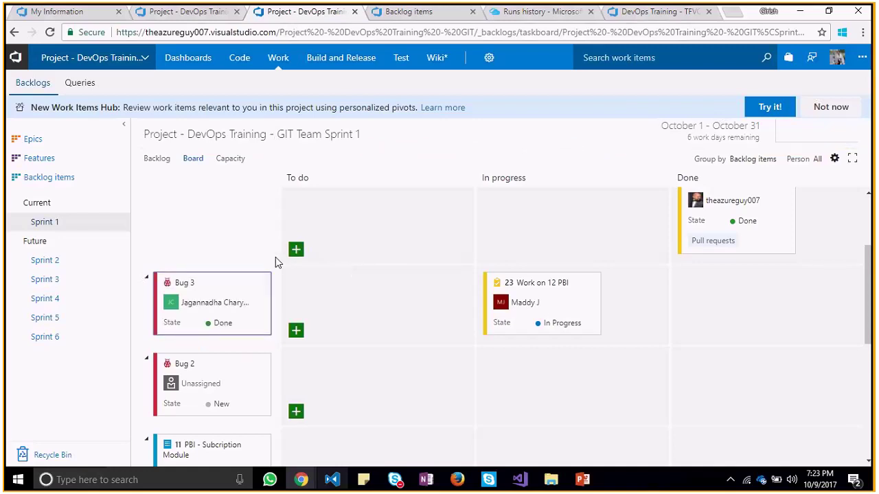
left_click(238, 159)
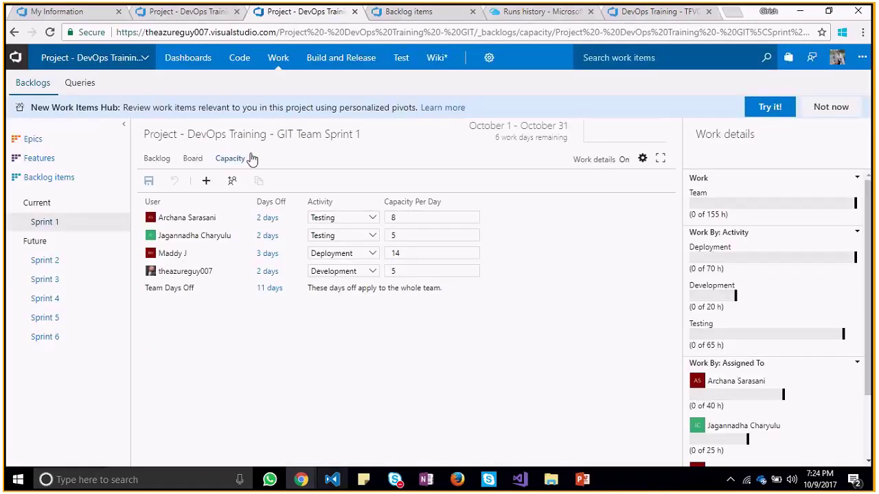
left_click_drag(871, 276, 176, 270)
left_click(151, 181)
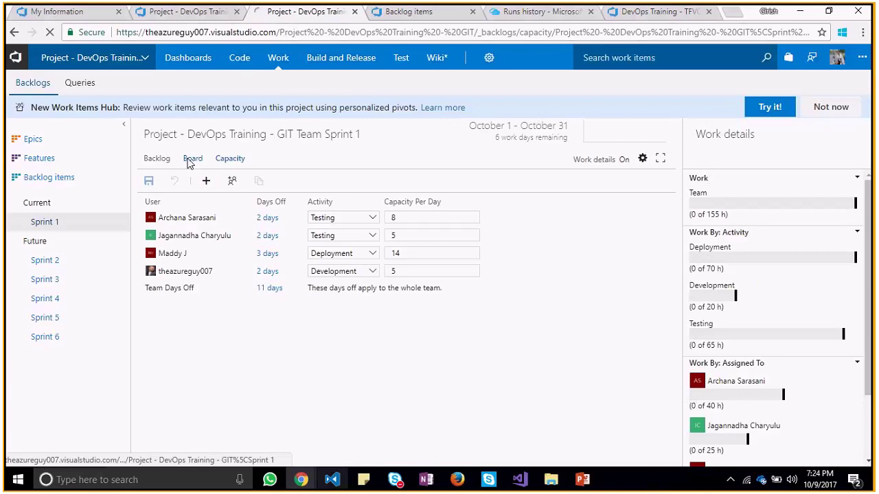
left_click(191, 159)
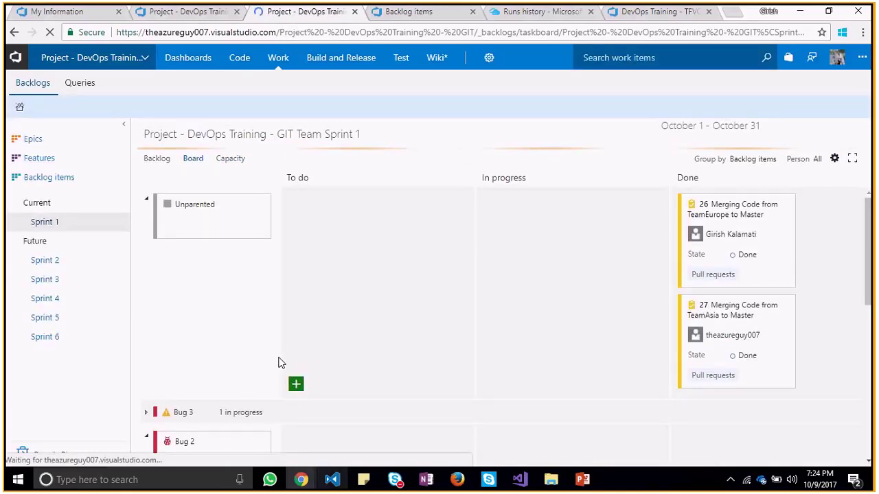
Open the Bug 3 work item, set its activity to Testing, and save it
left_click(204, 418)
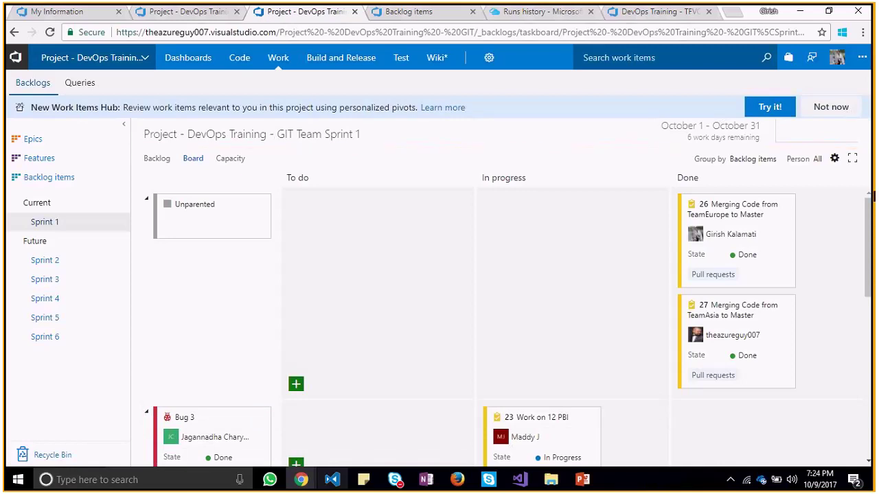
scroll(248, 257, "down", 3)
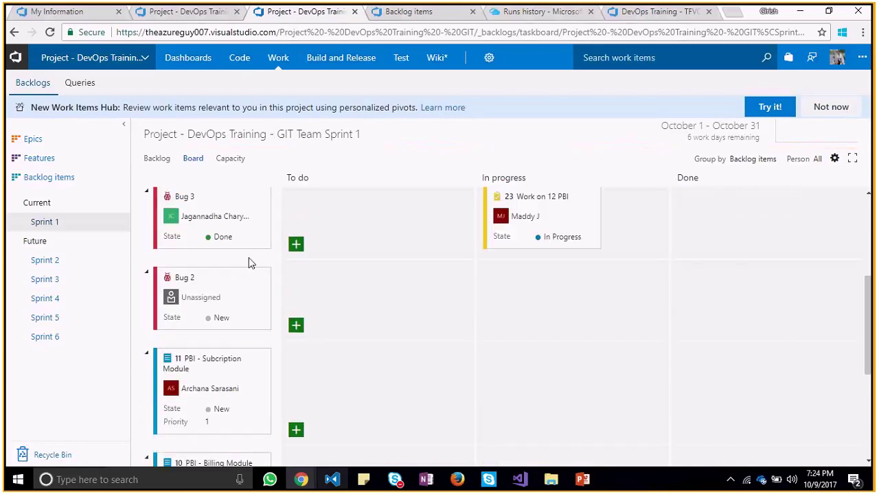
left_click(183, 198)
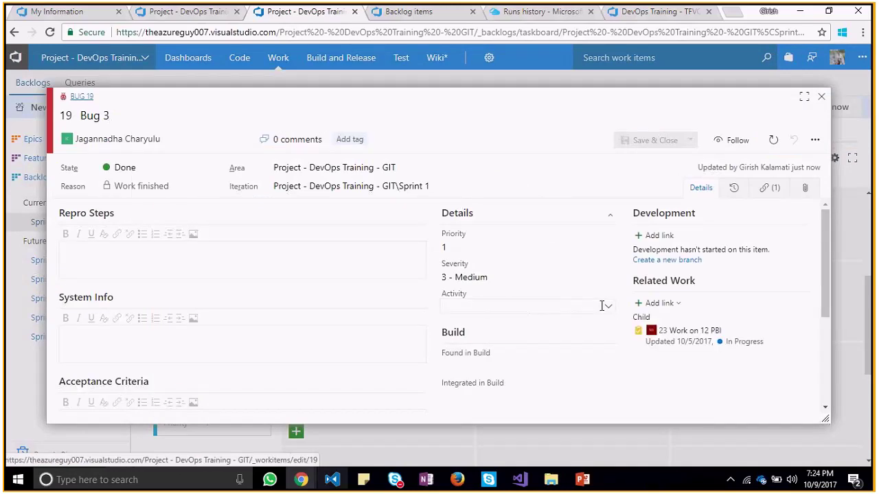
left_click(607, 307)
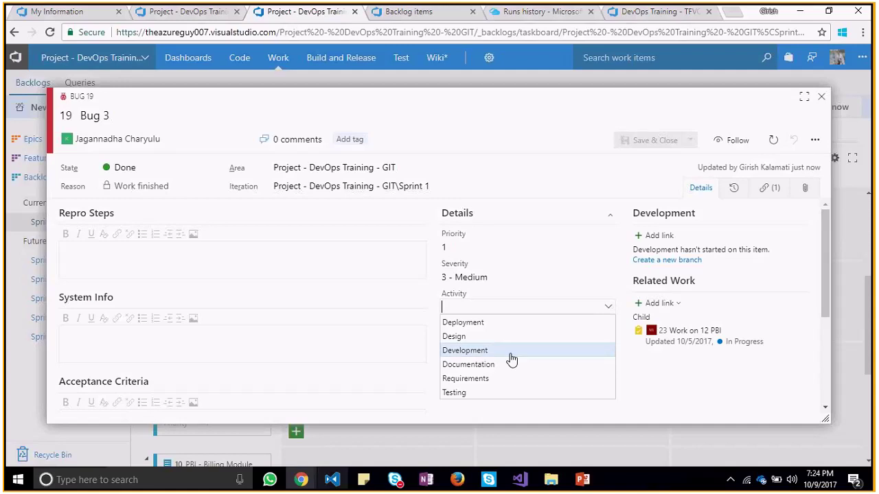
left_click(486, 394)
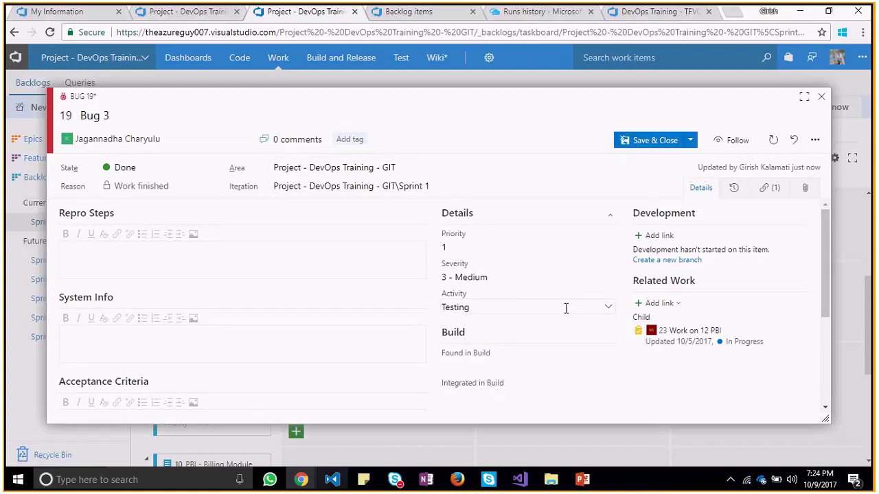
mouse_move(824, 270)
left_mouse_down()
mouse_move(827, 324)
mouse_move(826, 271)
left_mouse_up()
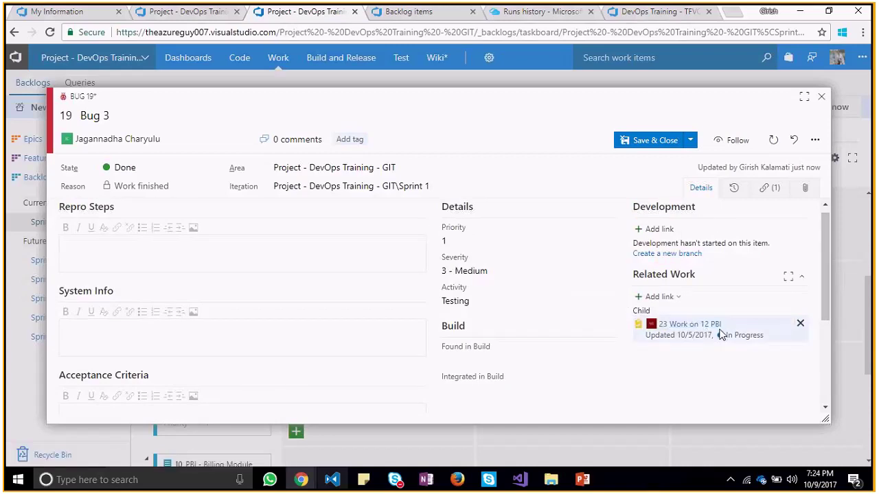
left_click(690, 140)
left_click(638, 153)
Give Task 23 'Work on 12 PBI' remaining work 4, Testing activity and Done state, then save
left_click(692, 324)
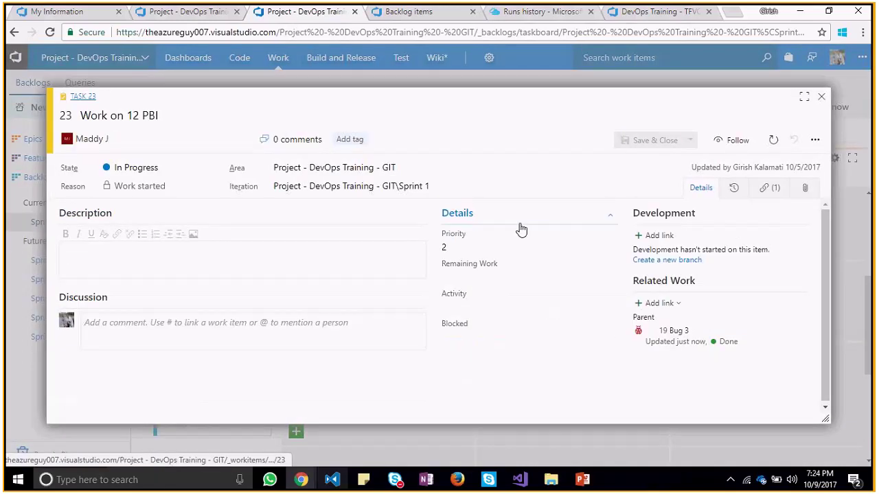
left_click(470, 276)
type("4")
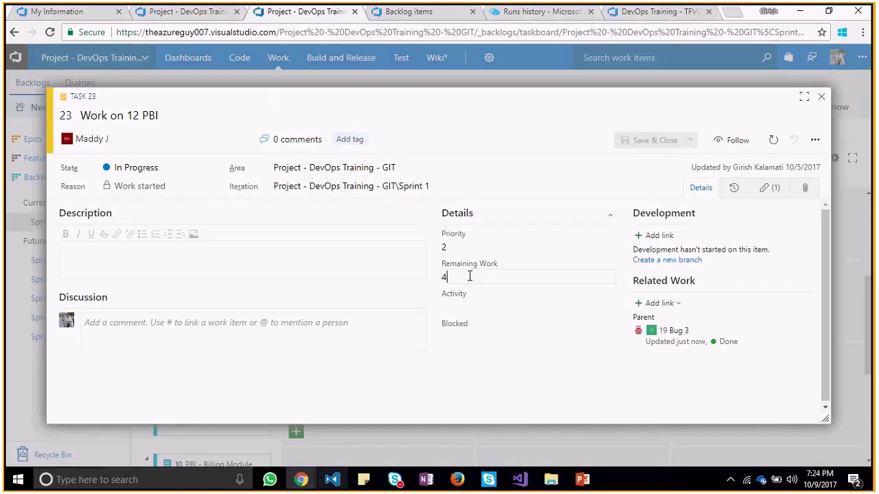
left_click(566, 306)
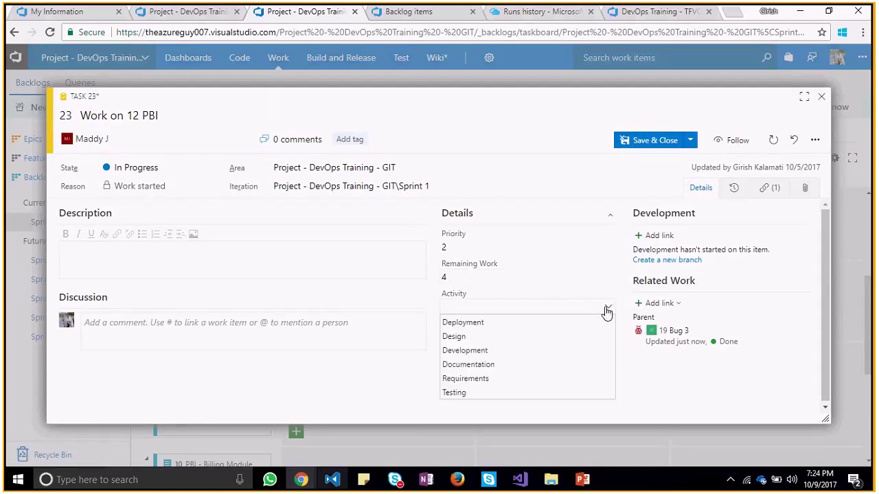
left_click(451, 392)
left_click(450, 370)
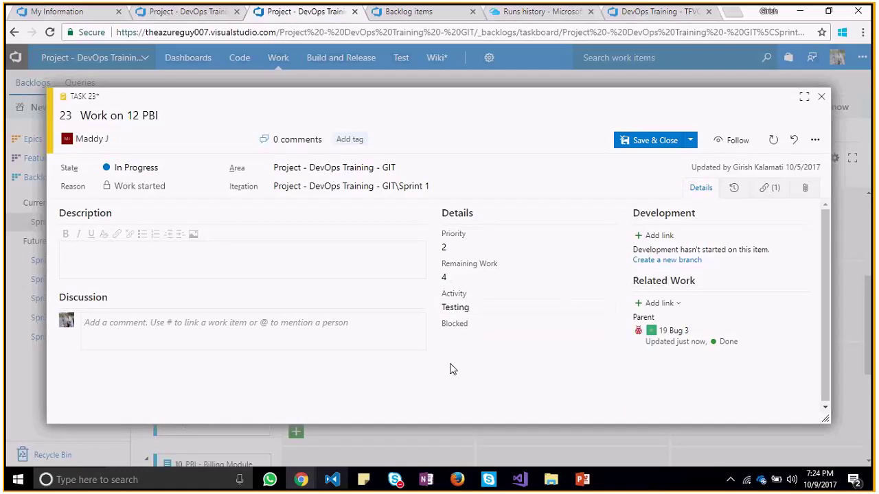
left_click(215, 169)
left_click(152, 187)
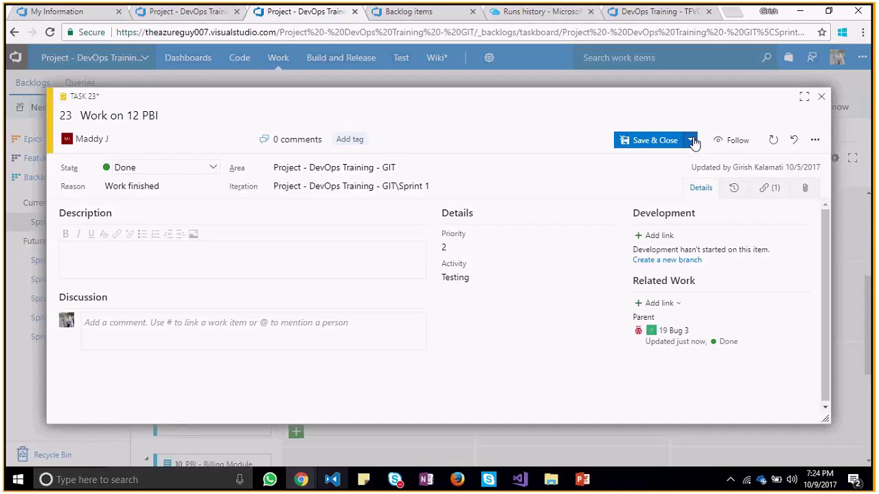
left_click(691, 141)
left_click(652, 144)
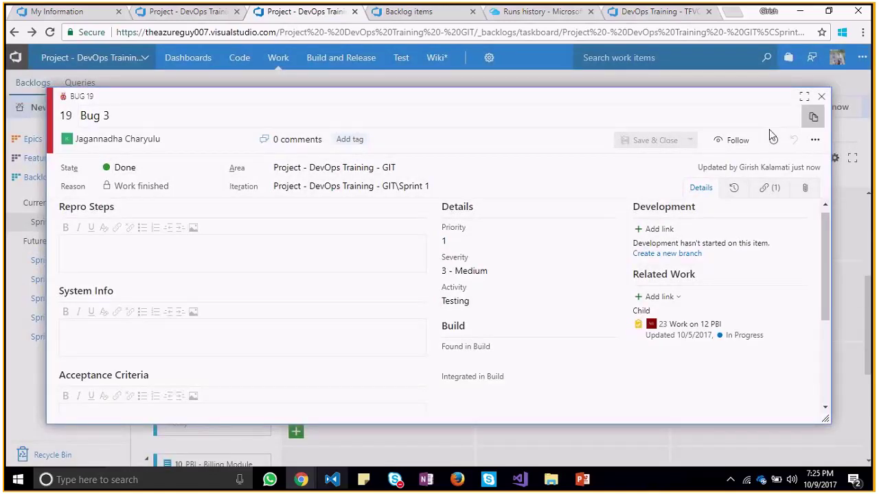
Close Bug 3 and view the GIT team's Sprint 1 capacity
left_click(824, 96)
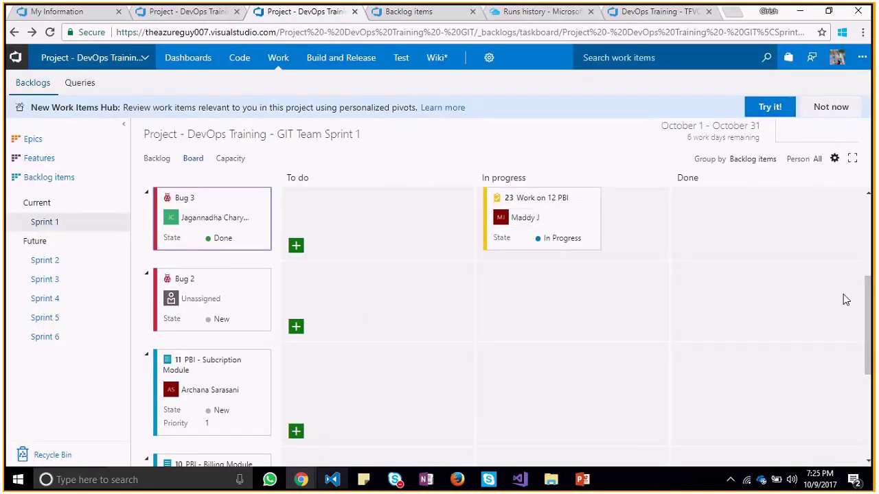
scroll(846, 300, "up", 3)
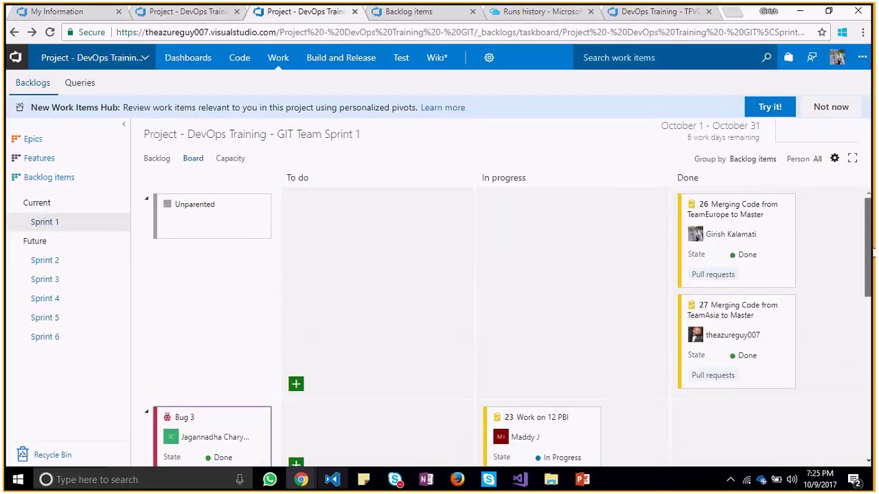
scroll(873, 300, "down", 1)
scroll(870, 303, "down", 5)
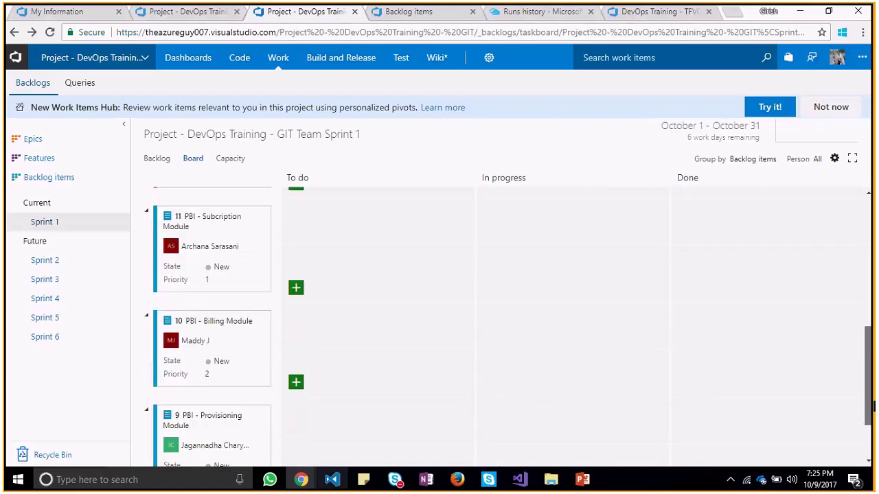
scroll(867, 308, "up", 5)
scroll(866, 308, "up", 2)
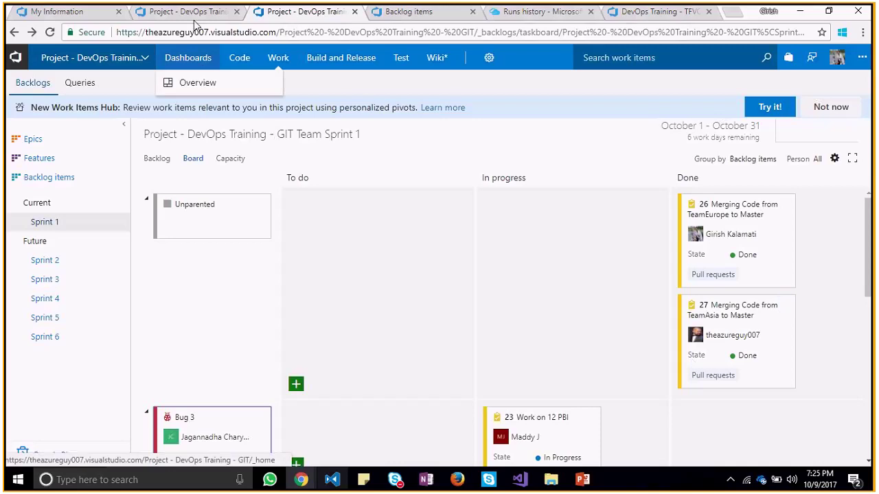
left_click(232, 164)
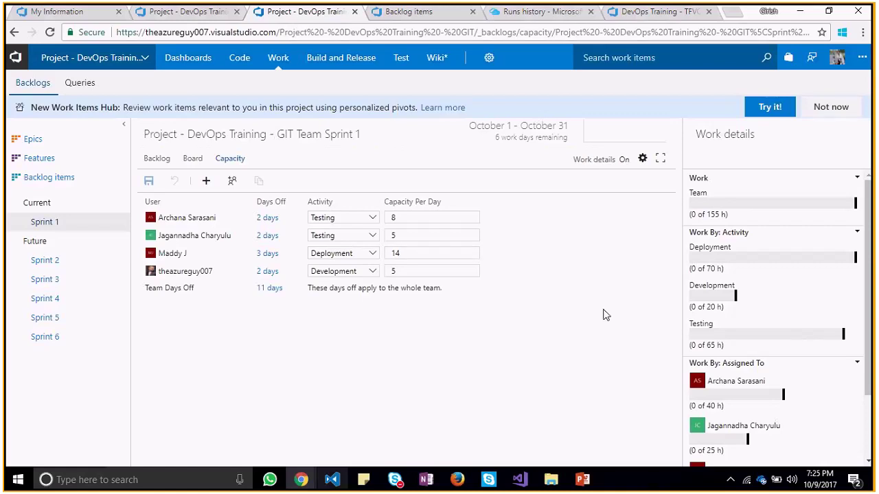
Review the Sprint 1 task board and backlog, then switch to the Git commits browser tab
left_click(185, 162)
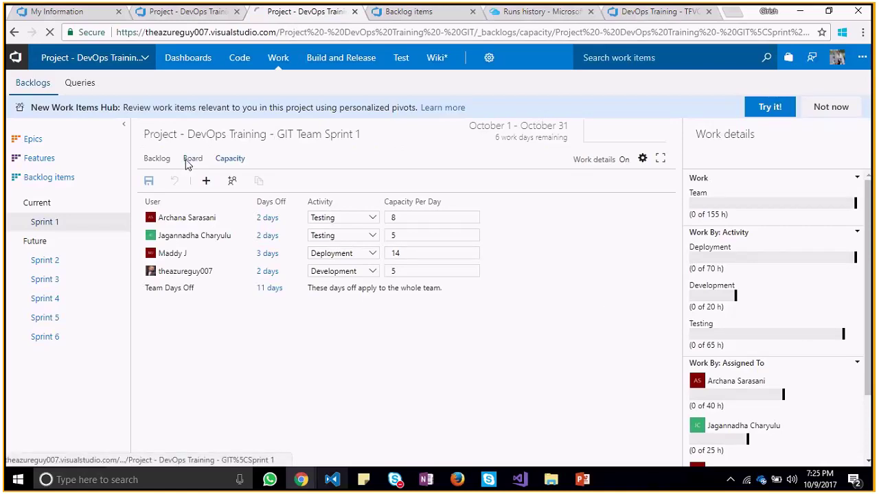
left_click(159, 158)
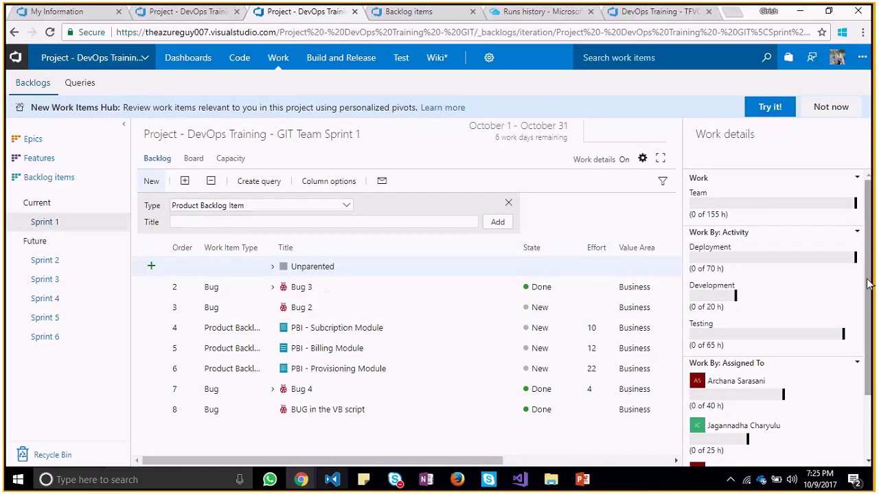
scroll(868, 284, "down", 2)
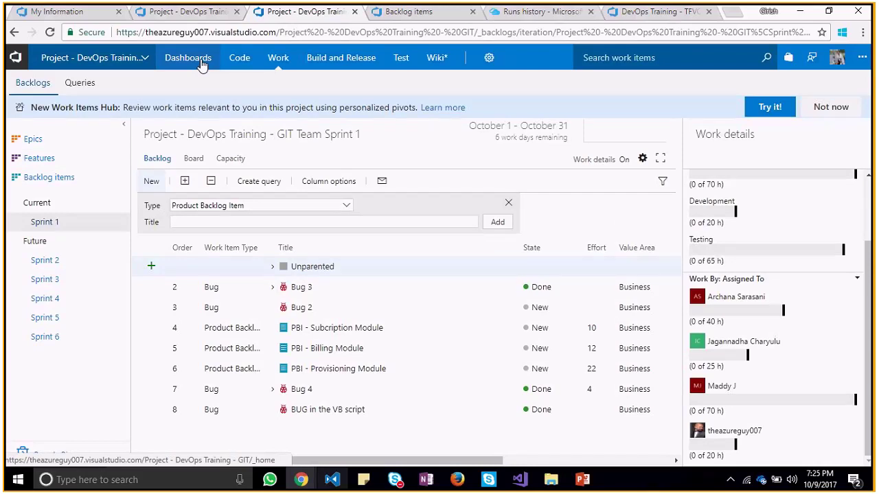
key("ctrl+shift+Tab")
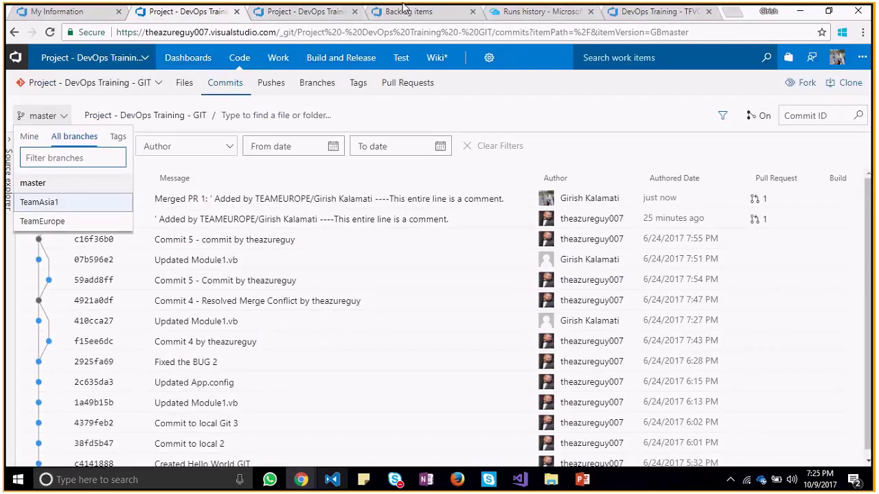
Switch to the DevOps Training - TFVC tab and open its Sprint 1 task board
left_click(636, 16)
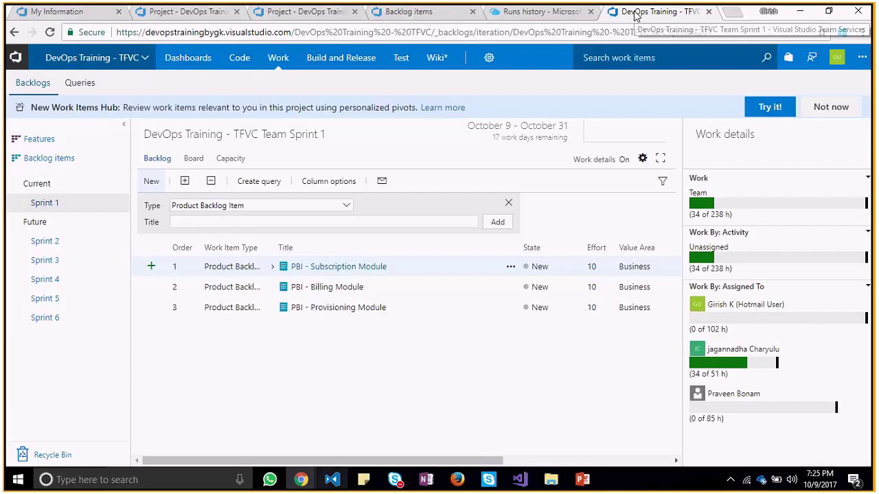
left_click(42, 158)
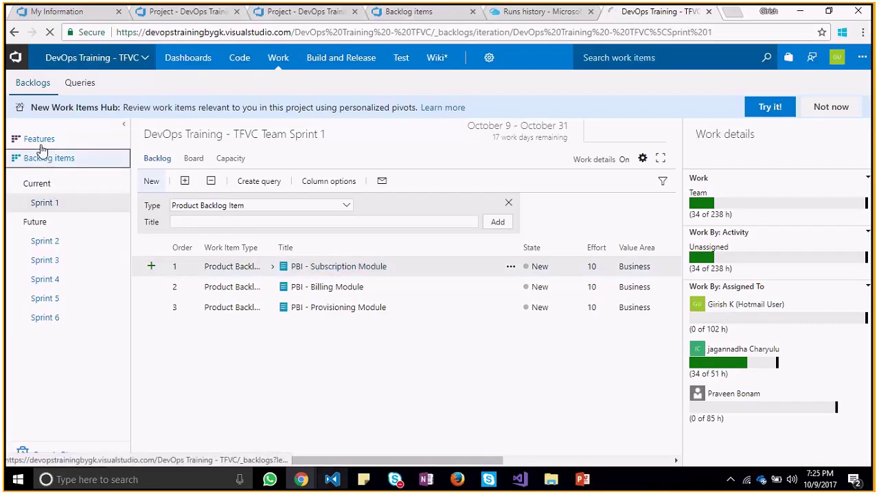
left_click(40, 143)
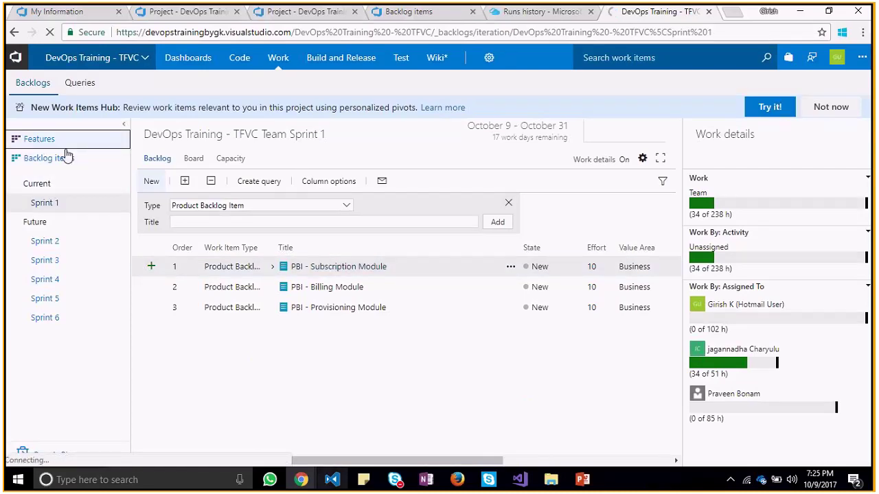
left_click(201, 158)
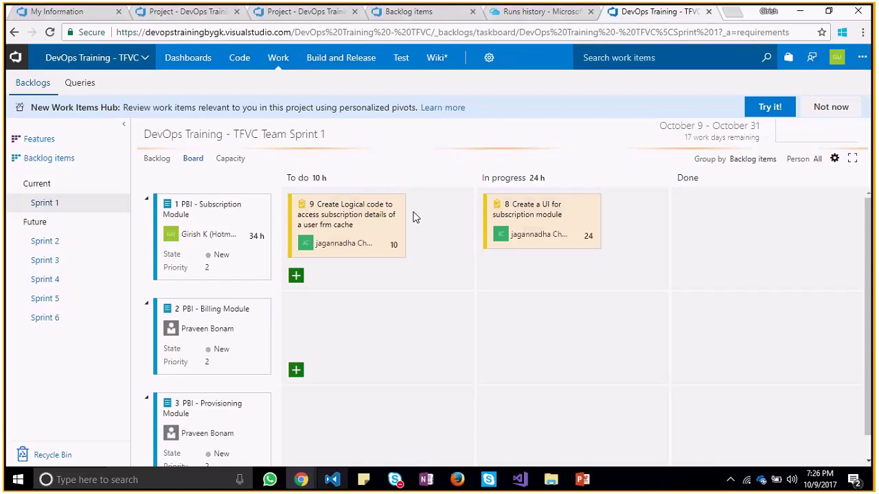
Inspect the To do hours total, try moving the Billing Module card, and check the board settings
left_click_drag(327, 178, 309, 176)
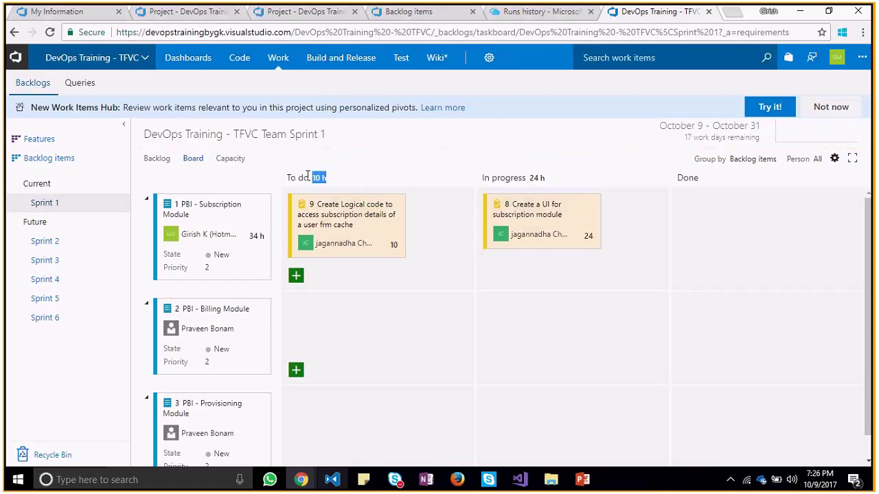
left_click(351, 180)
left_click_drag(218, 307, 327, 317)
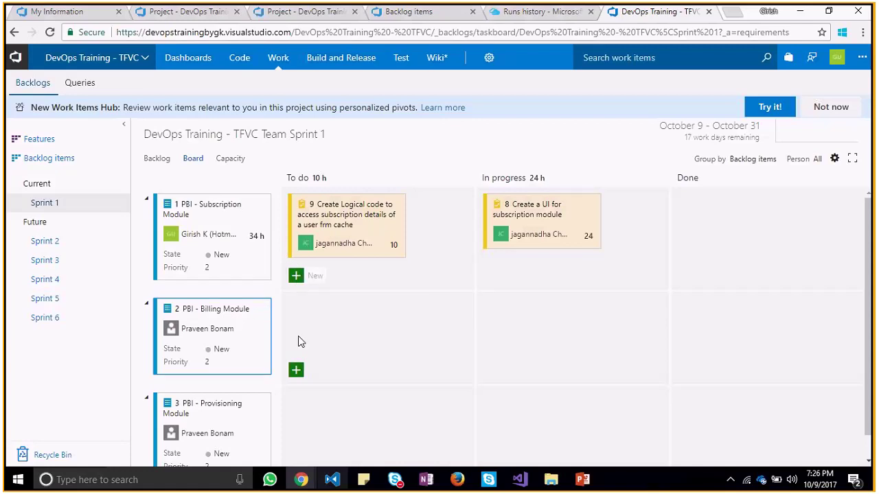
left_click_drag(873, 237, 859, 210)
left_click(834, 159)
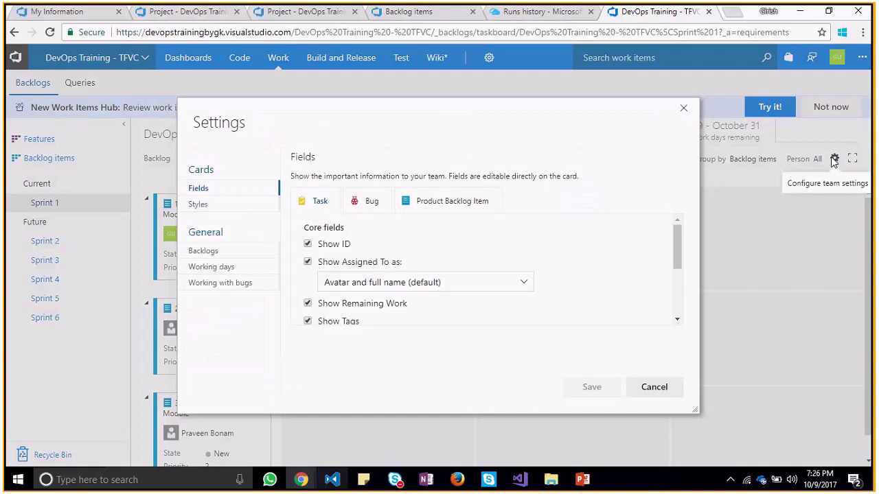
left_click(682, 109)
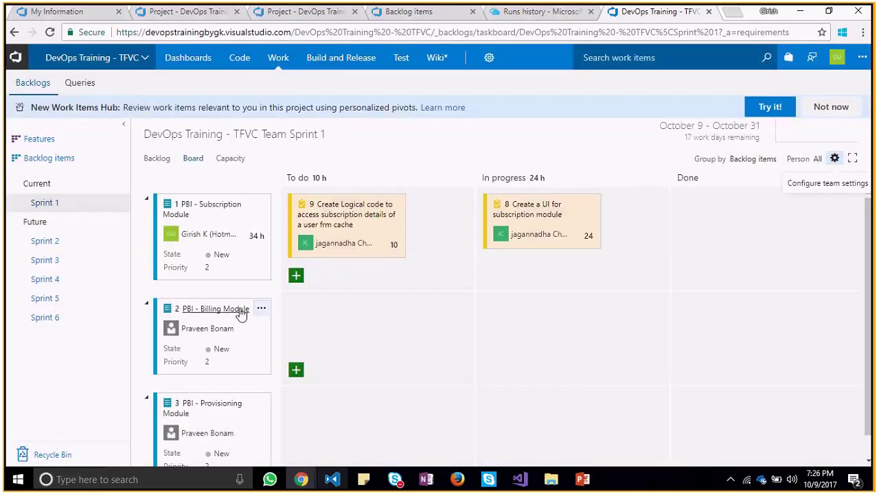
Set the Billing Module PBI card's state to Committed
left_click(262, 310)
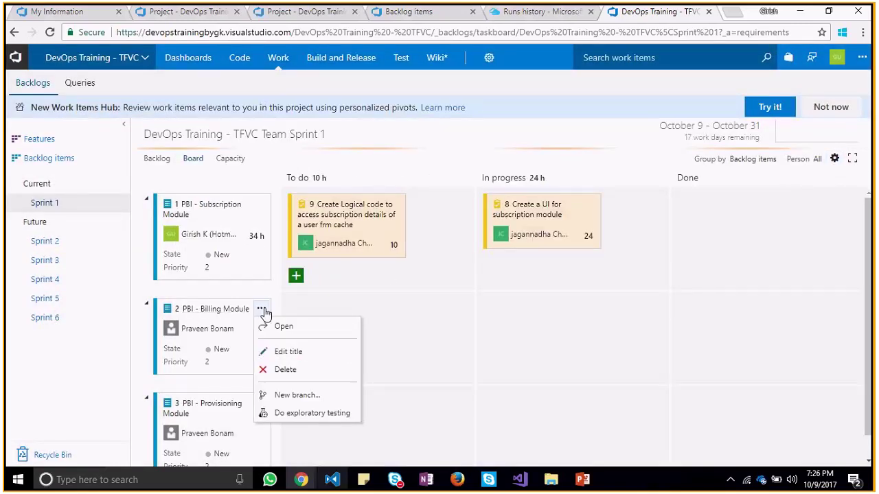
left_click(226, 345)
left_click(223, 351)
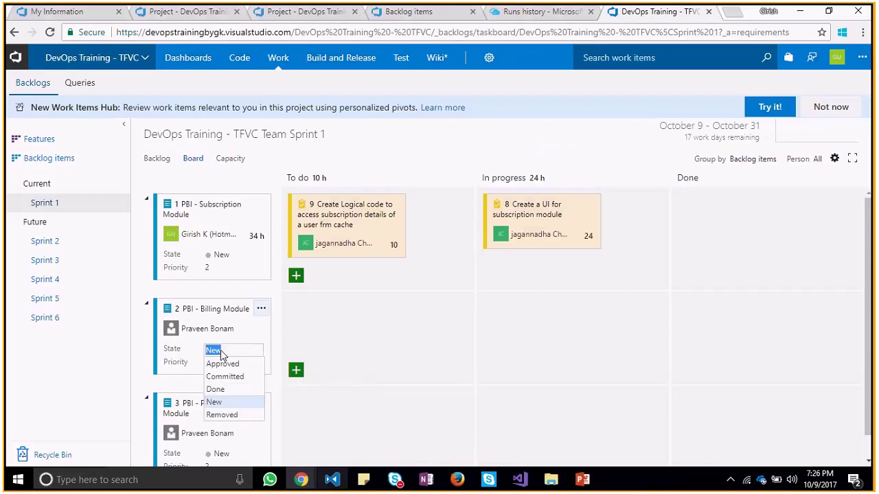
left_click(226, 377)
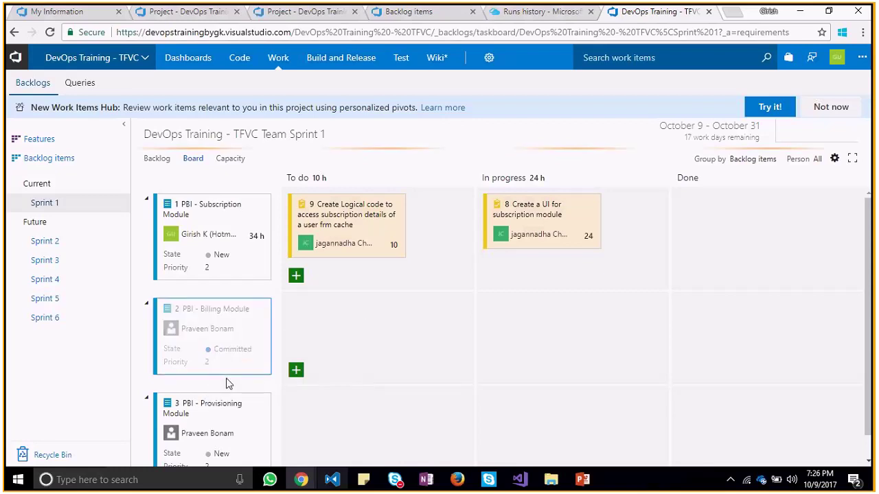
left_click(209, 363)
Add task 'Complete Billing Gateway Feature' under Subscription Module and assign it to a team member
left_click(295, 275)
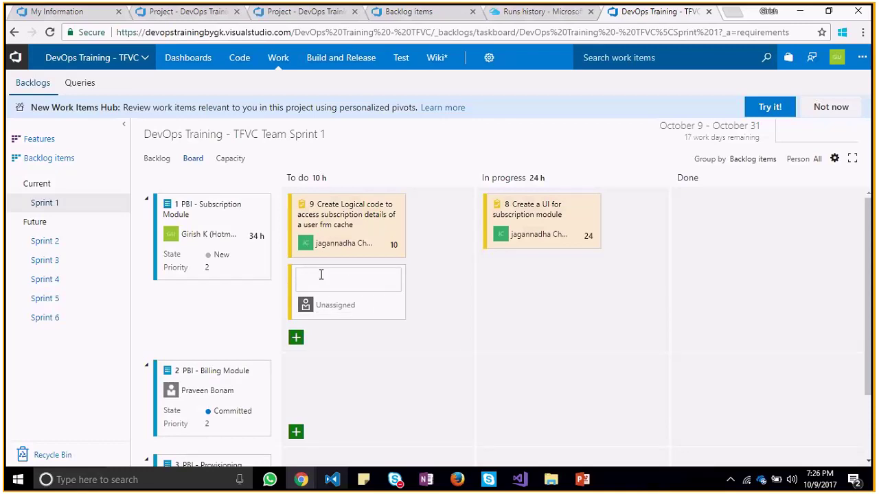
type("Task : Complete Billing Gateway FEt")
key("BackSpace")
key("BackSpace")
type("eature")
key("Return")
left_click(353, 306)
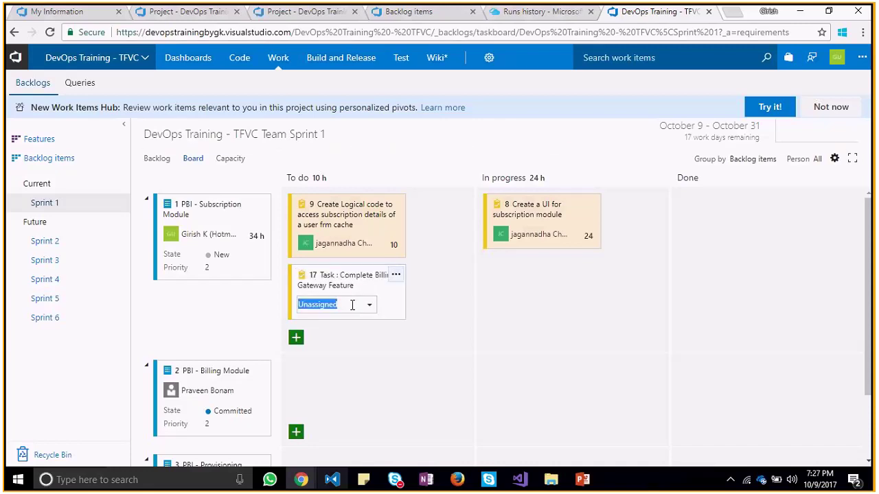
left_click(371, 306)
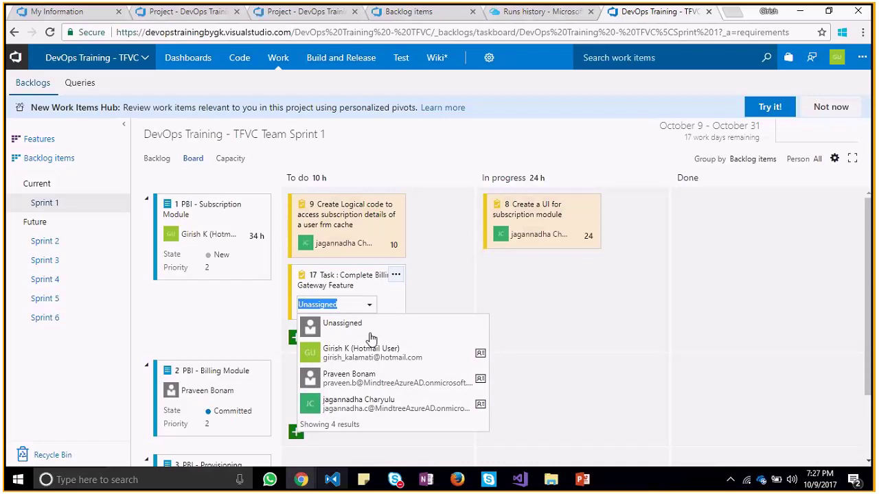
left_click(380, 406)
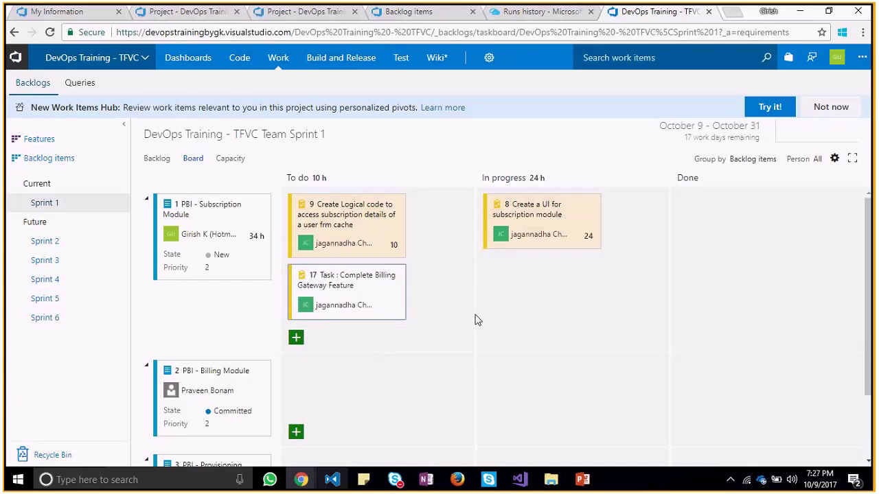
Give task 17 Development activity, remaining work 12, priority 1 and In Progress state, then save
left_click(364, 278)
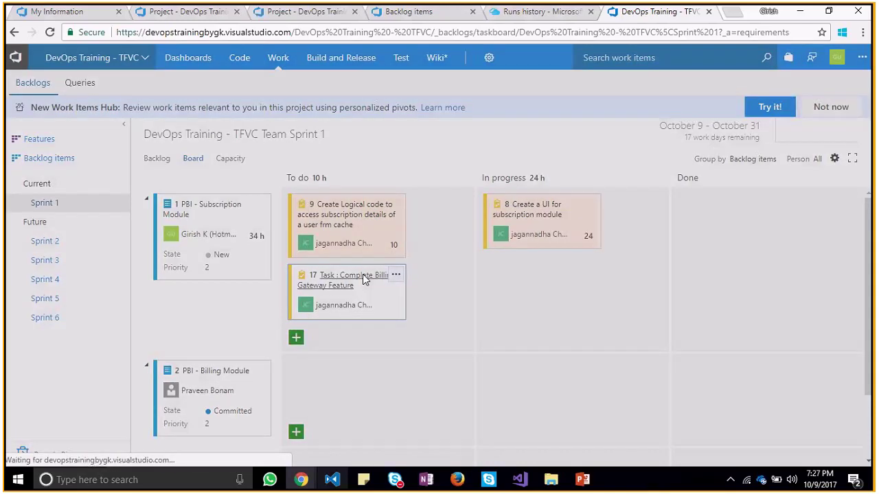
left_click(606, 305)
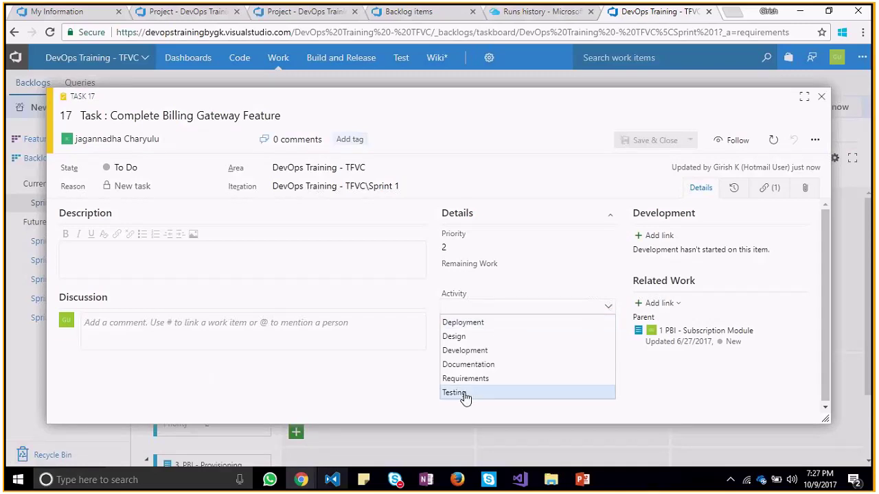
left_click(484, 350)
left_click(493, 276)
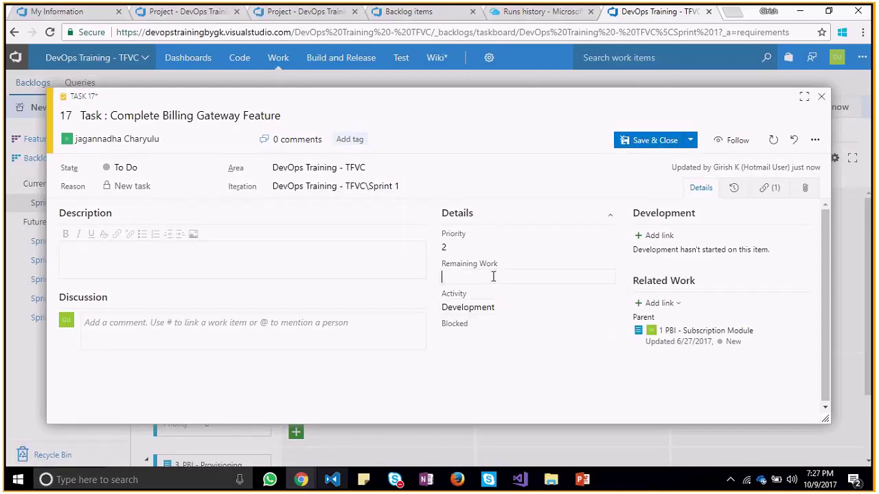
type("12")
left_click(610, 249)
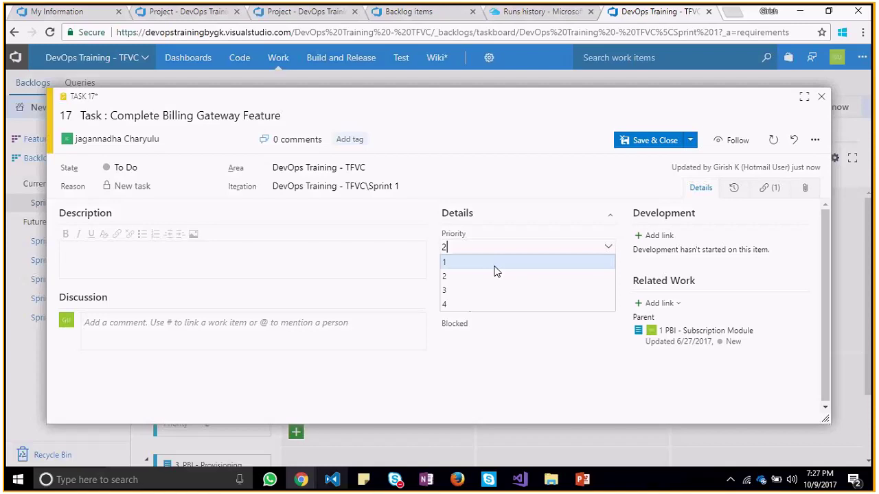
left_click(495, 265)
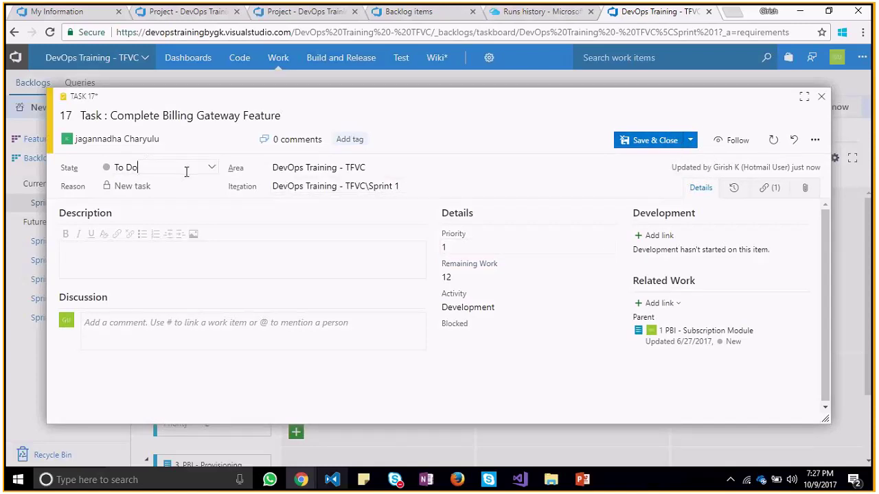
left_click(213, 170)
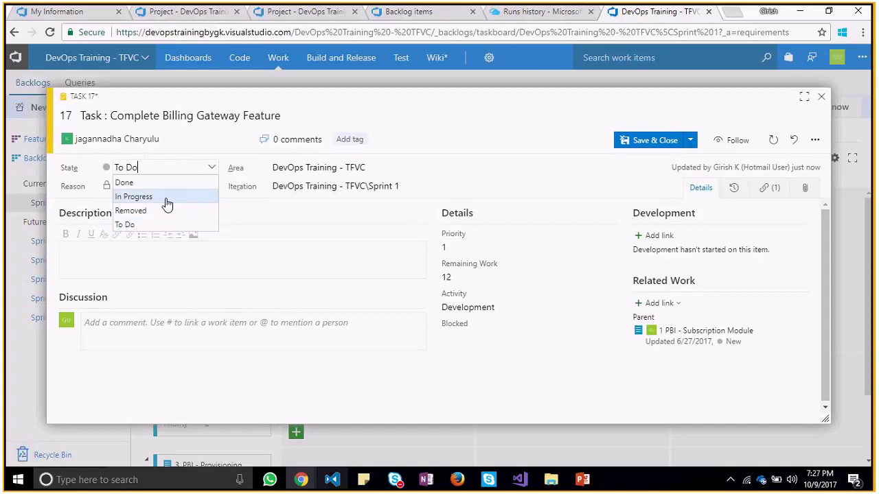
left_click(166, 198)
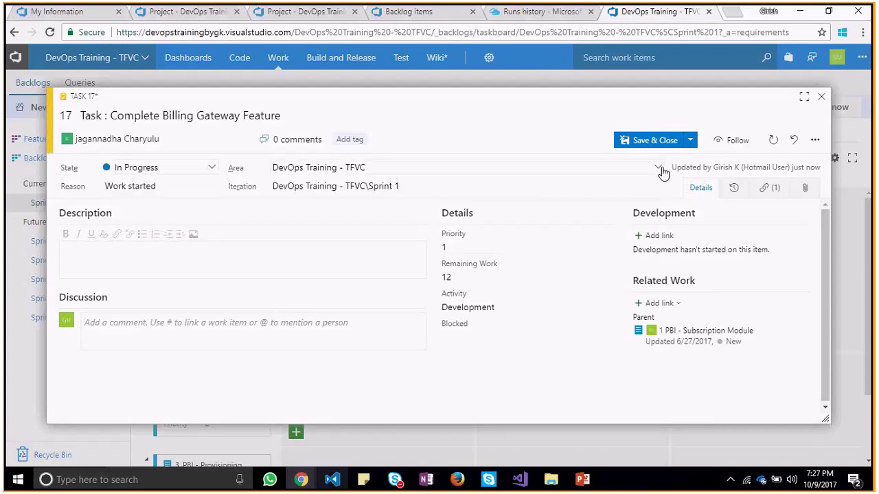
left_click(665, 141)
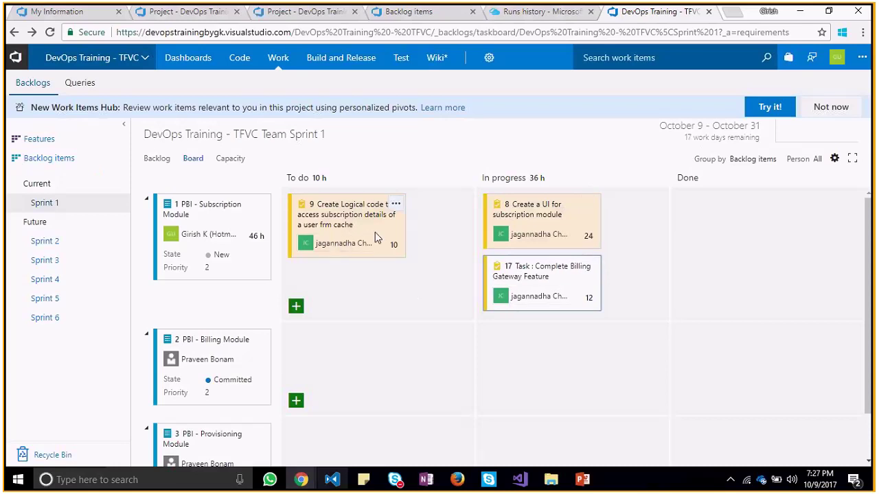
Drag task 9 into Done and back to To do, clearing its remaining hours
left_click_drag(349, 204, 751, 202)
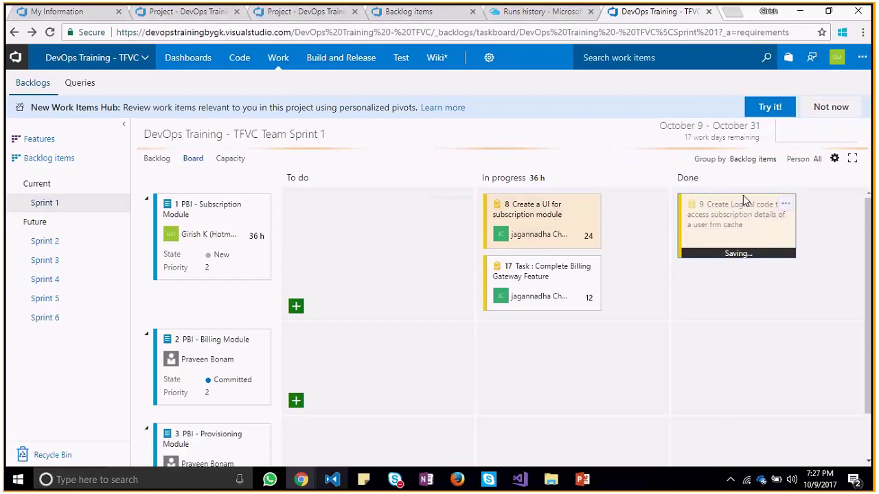
left_click_drag(742, 199, 364, 216)
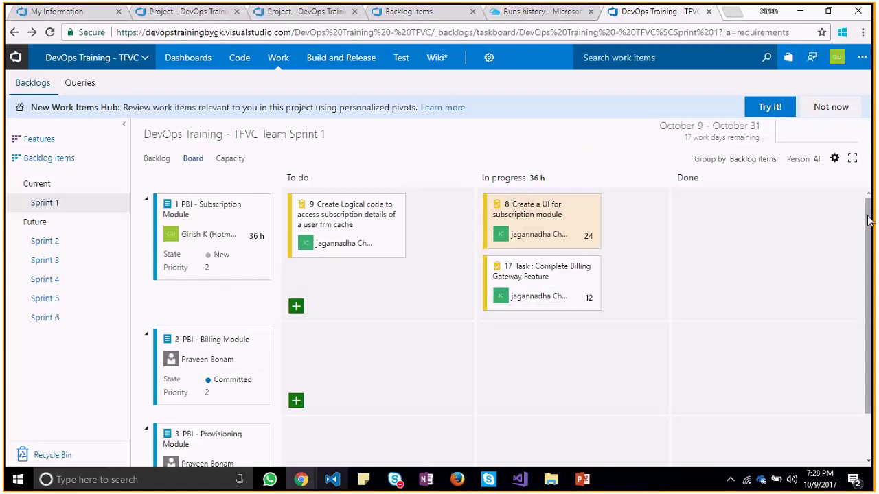
left_click_drag(869, 220, 873, 336)
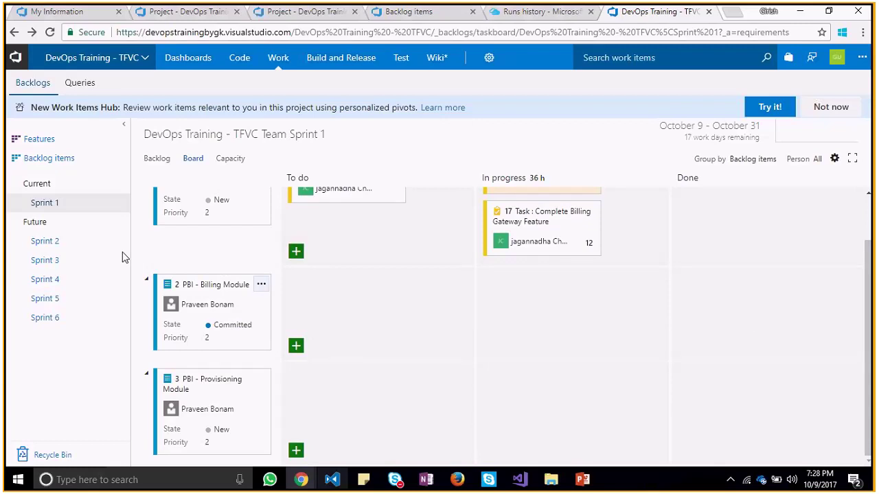
On the Sprint 1 backlog, add a new Bug work item titled 'Bug : Billing Module'
left_click(157, 158)
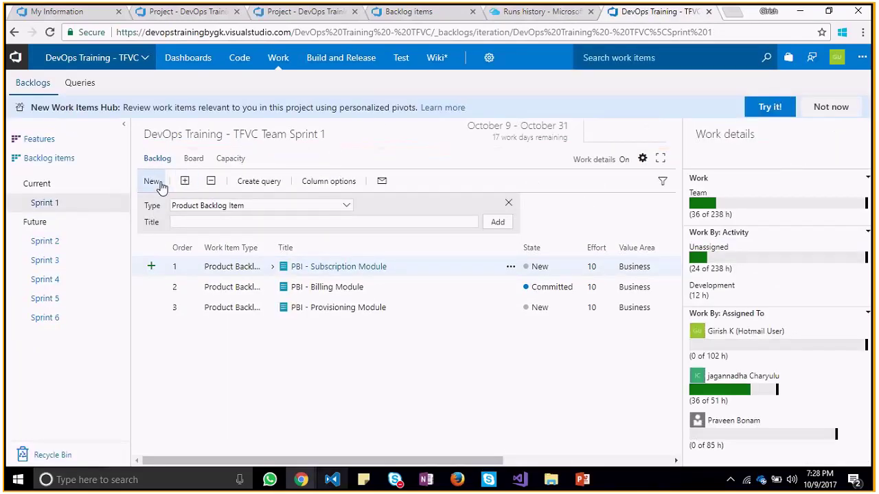
left_click(347, 207)
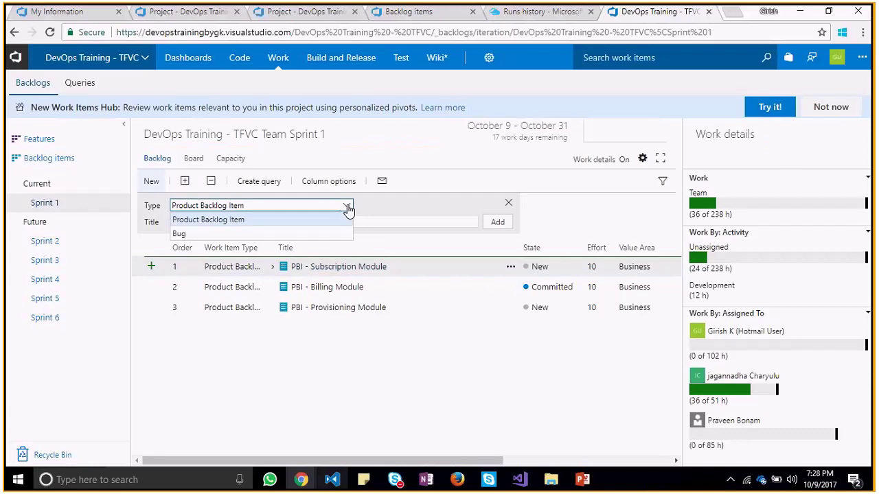
left_click(330, 233)
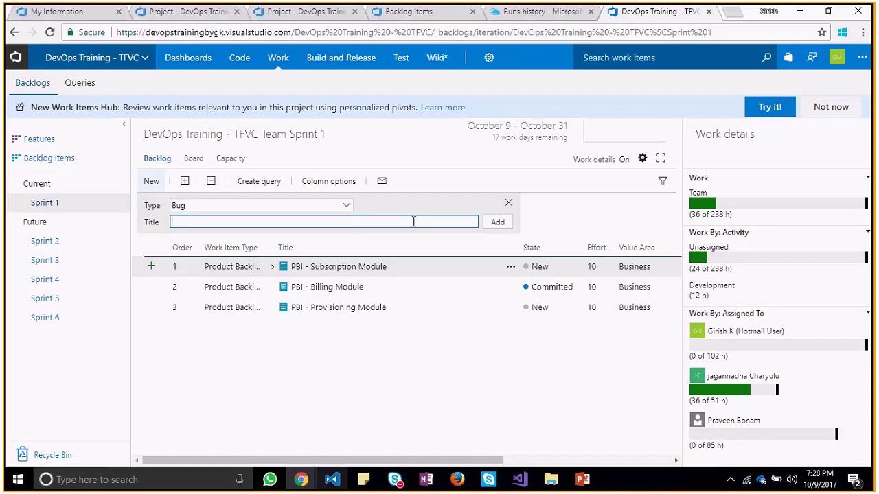
left_click(343, 206)
left_click(343, 208)
left_click(348, 221)
type("Bug creation")
key("BackSpace")
key("BackSpace")
key("BackSpace")
key("BackSpace")
key("BackSpace")
key("BackSpace")
key("BackSpace")
key("BackSpace")
key("BackSpace")
key("BackSpace")
key("BackSpace")
key("BackSpace")
key("BackSpace")
type("Bug wit==")
key("BackSpace")
key("BackSpace")
key("BackSpace")
key("BackSpace")
key("BackSpace")
type(": Billing Module")
left_click(495, 221)
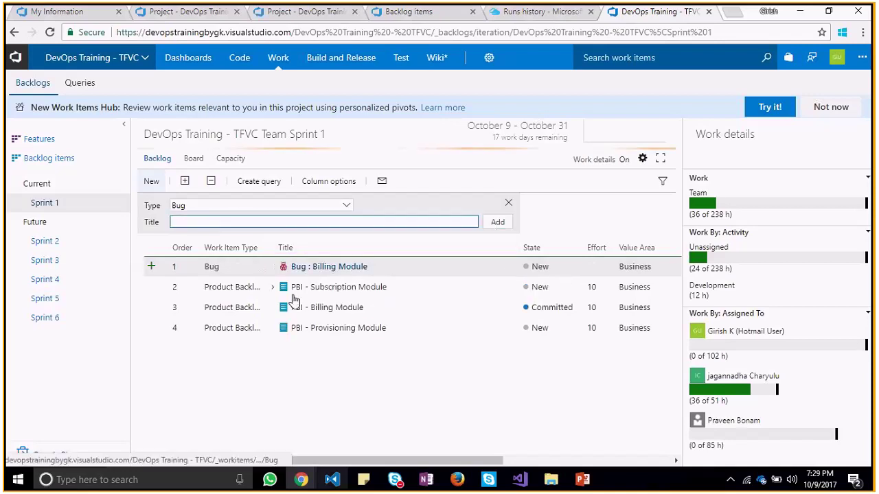
Open bug 18, keep its state New, tag it 'Bug' and assign it to a team member
left_click(321, 271)
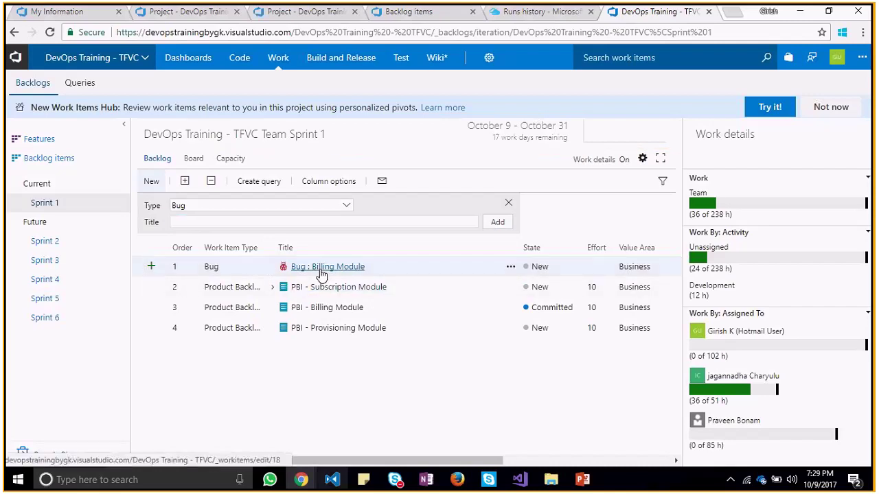
left_click(322, 269)
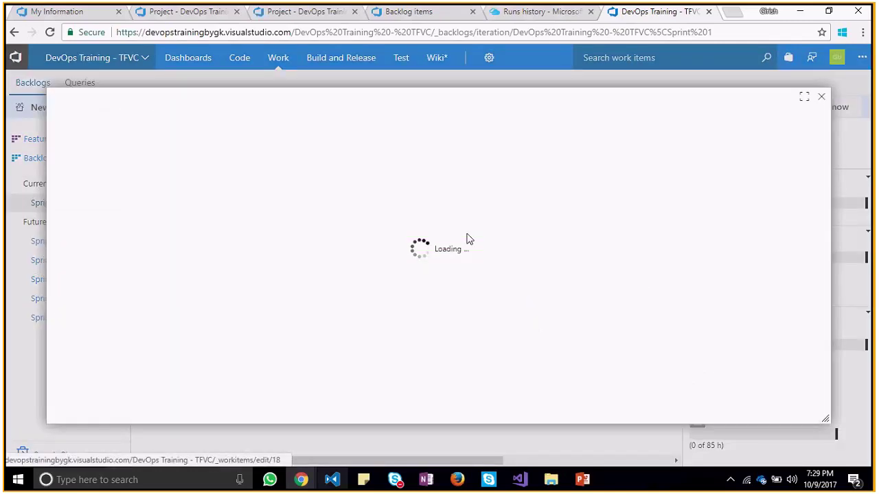
left_click(212, 168)
left_click(212, 169)
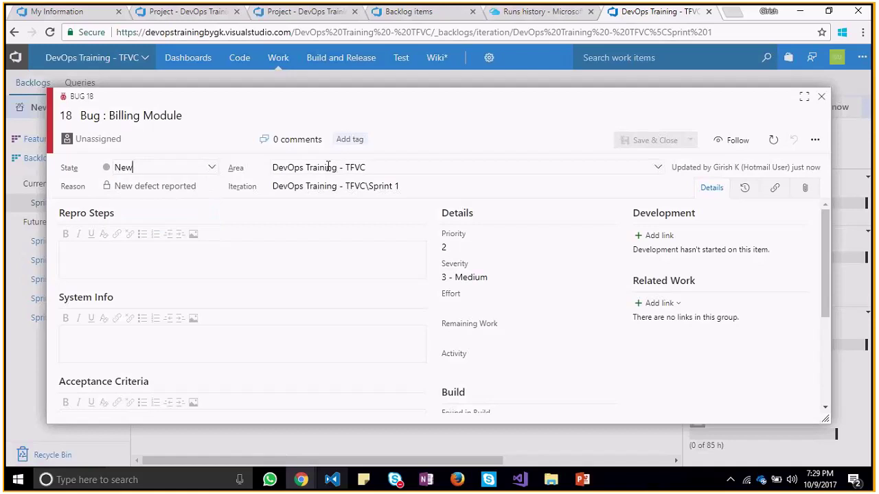
left_click(353, 139)
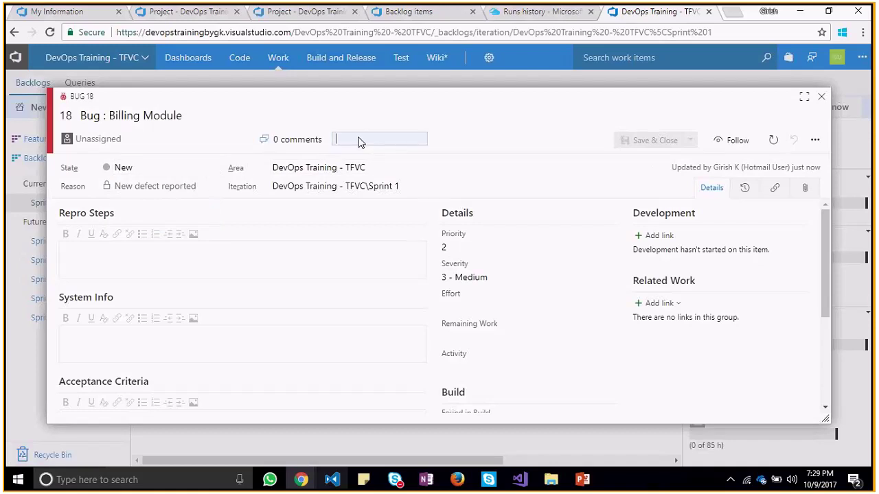
type("Bug")
left_click(245, 140)
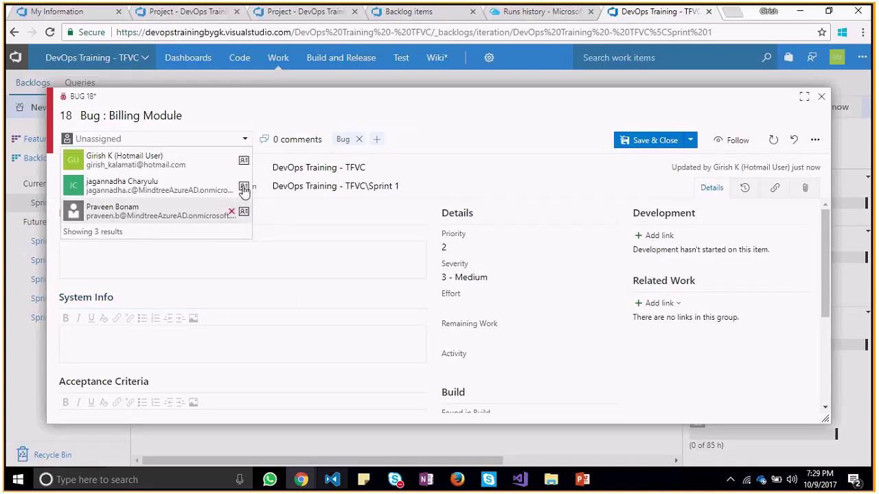
left_click(198, 190)
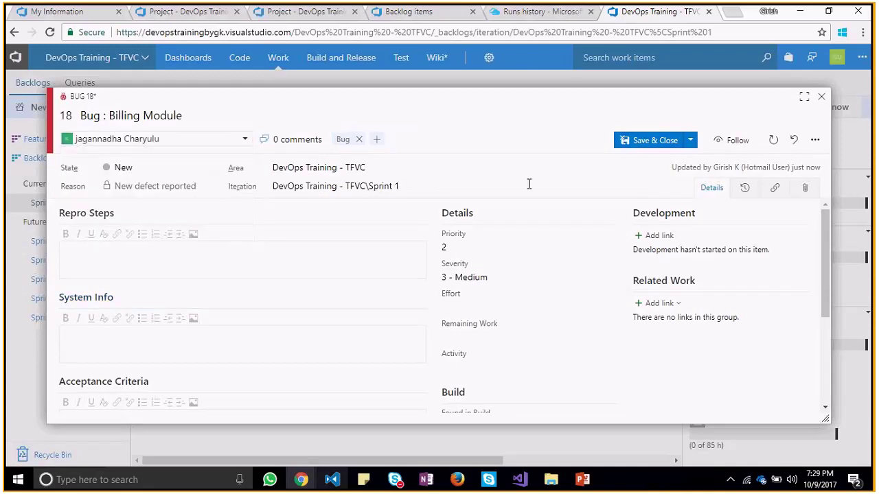
Enter repro steps 'Issue with Billing Currency' and set the bug's Effort to 20
left_click(189, 259)
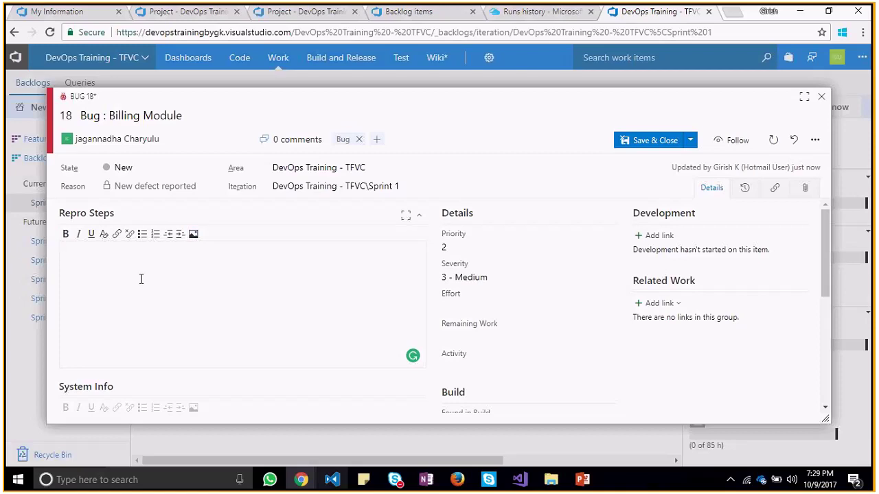
type("Issue with Billing")
type("Currency")
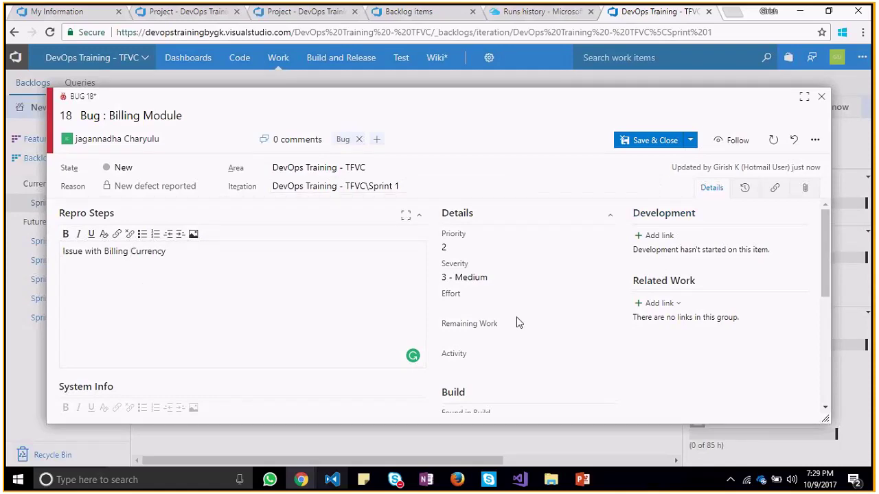
left_click(574, 303)
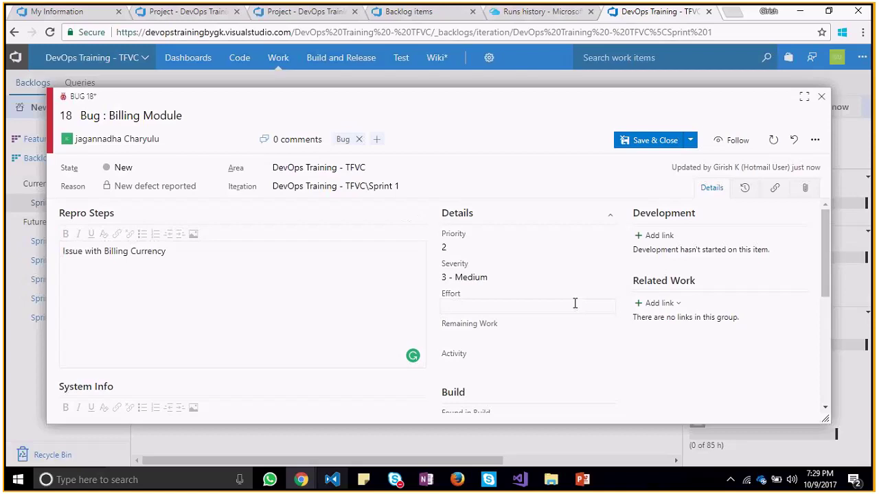
type("29")
key("BackSpace")
type("0")
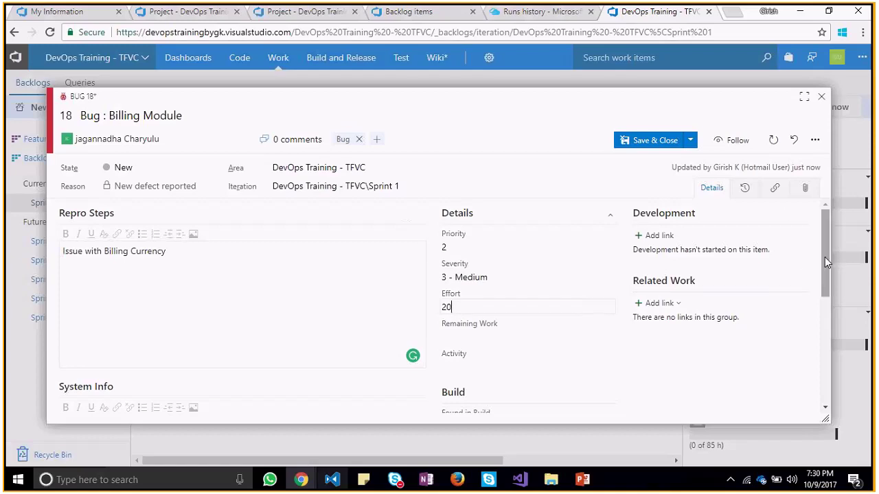
left_click(676, 304)
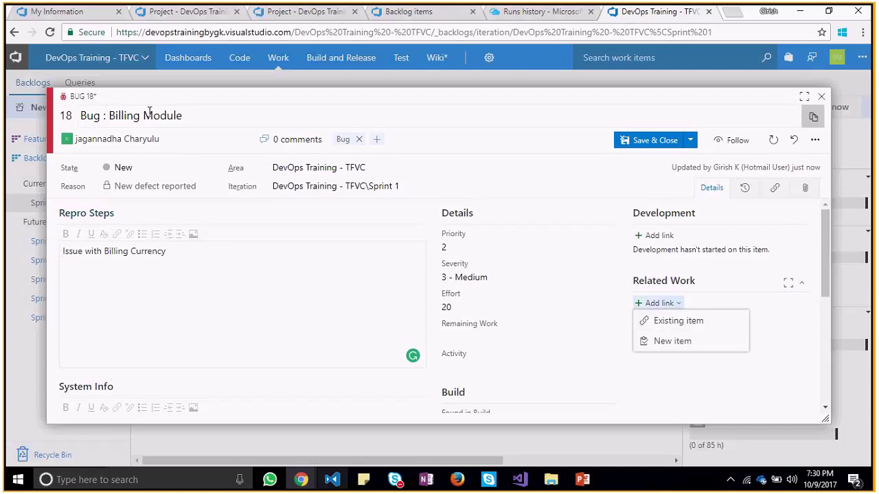
Search for work items with 'billing' in the title to link to Bug 18
left_click(679, 321)
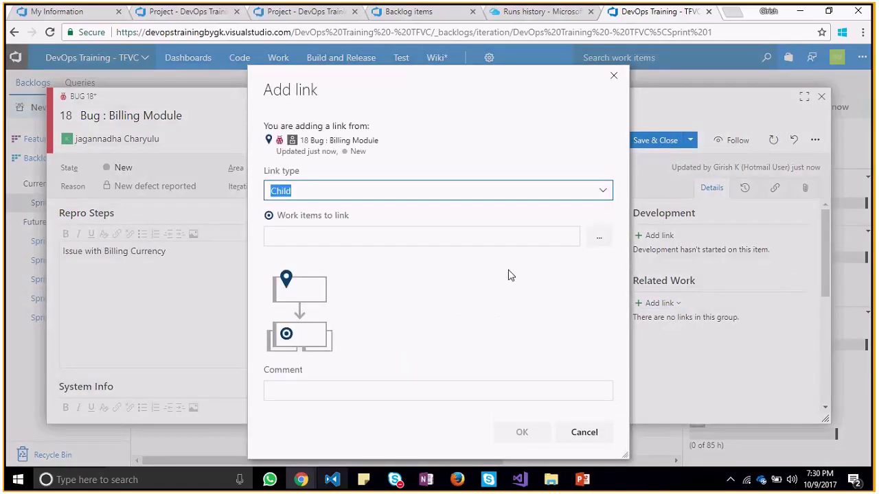
left_click(596, 237)
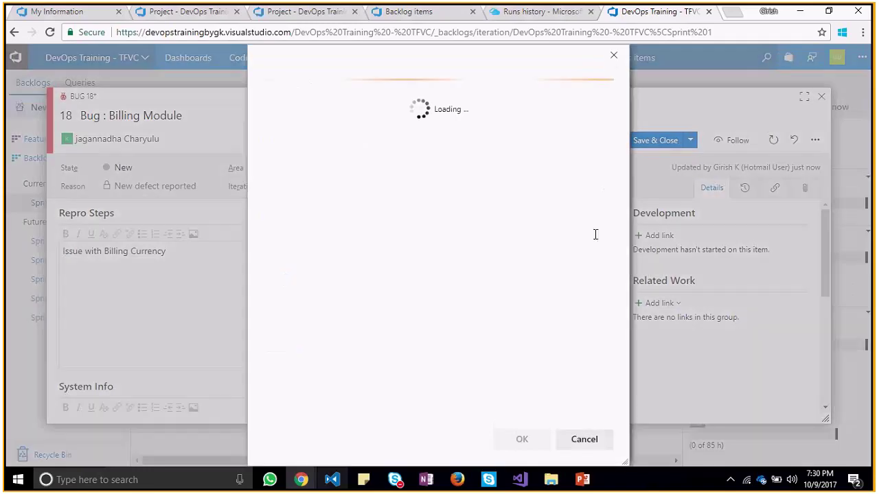
left_click(575, 165)
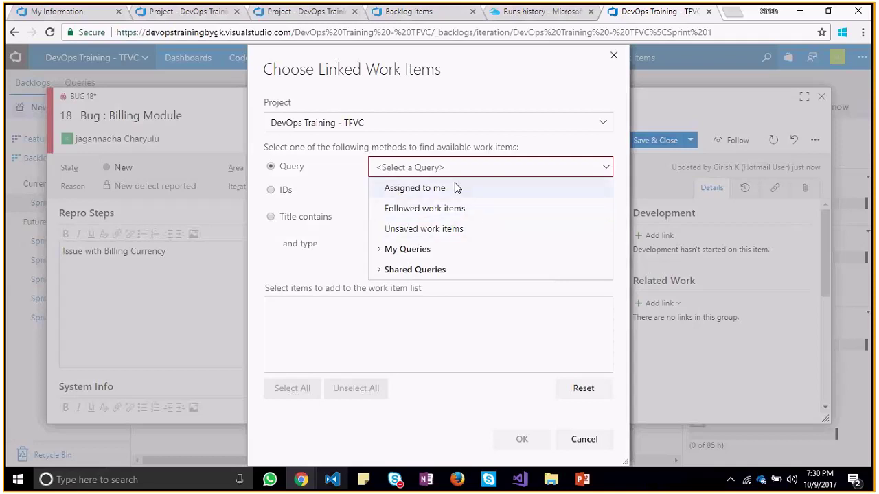
left_click(272, 190)
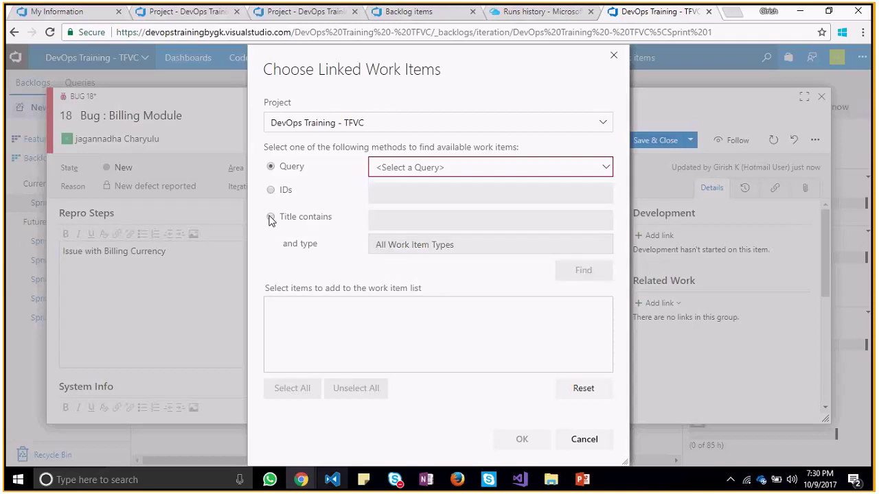
left_click(270, 216)
left_click(424, 218)
type("b")
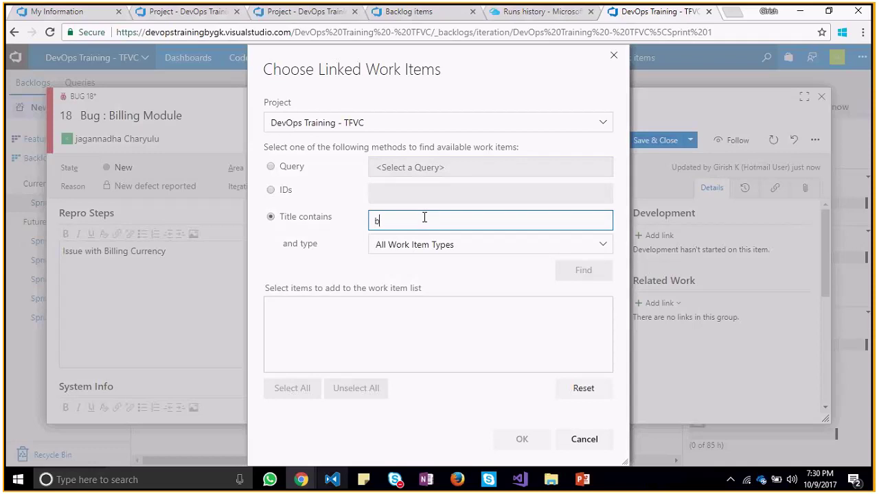
type("illing")
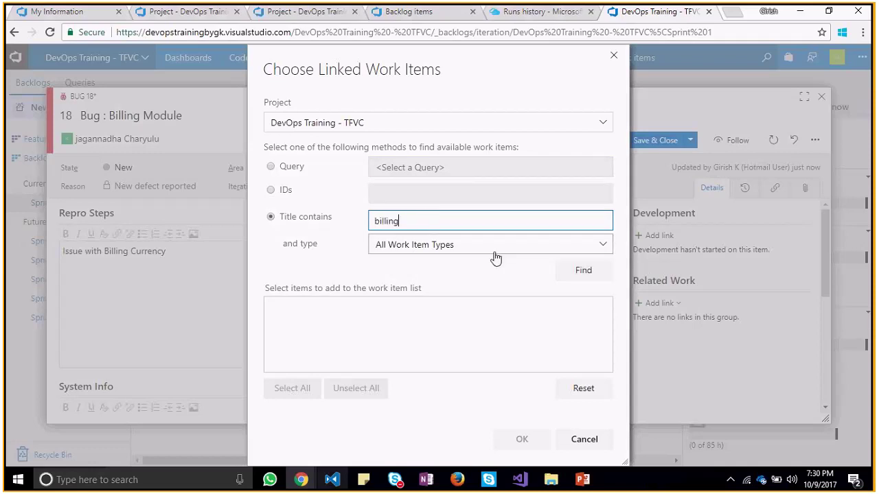
left_click(467, 275)
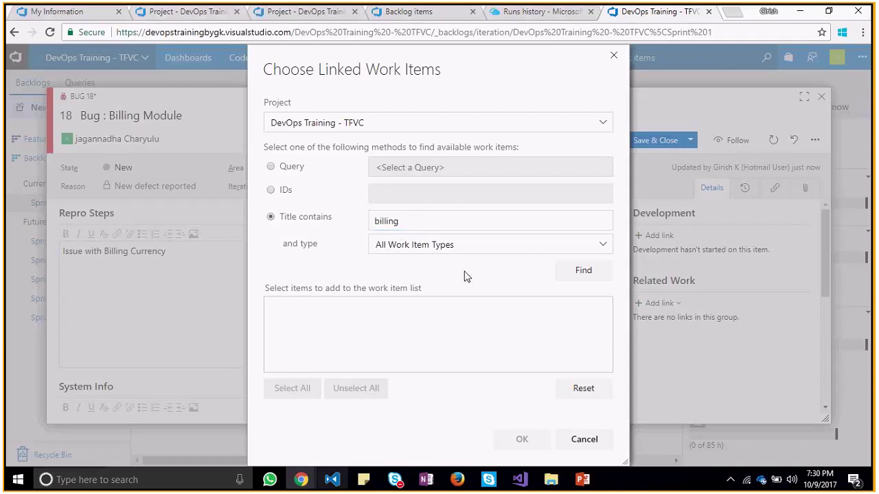
left_click(596, 272)
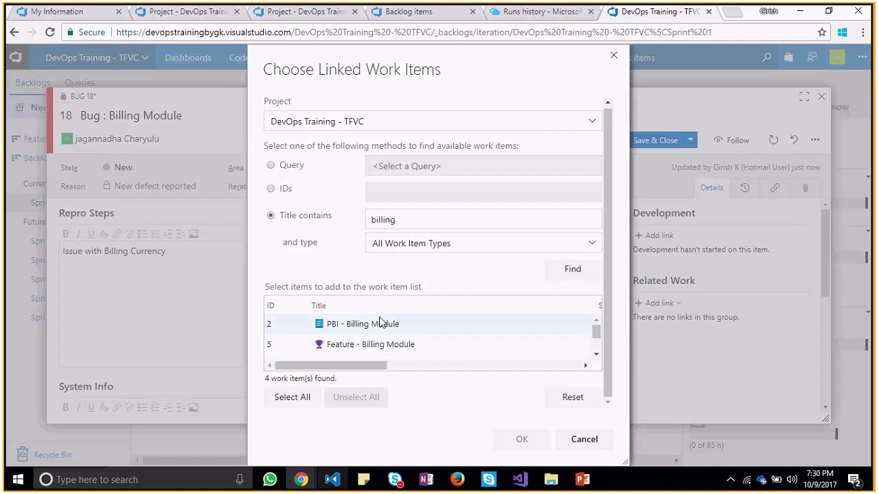
Link PBI 2 Billing Module as child with comment 'Added Bug to the respective PBI'
left_click(381, 323)
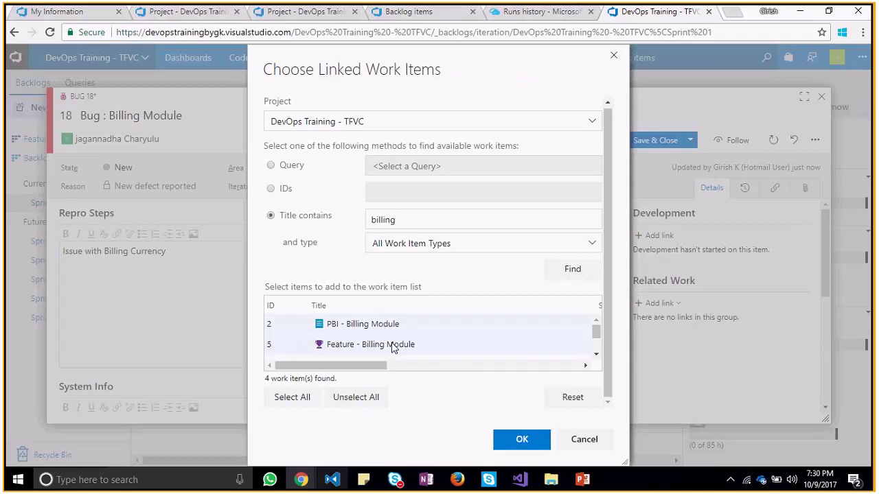
left_click(513, 443)
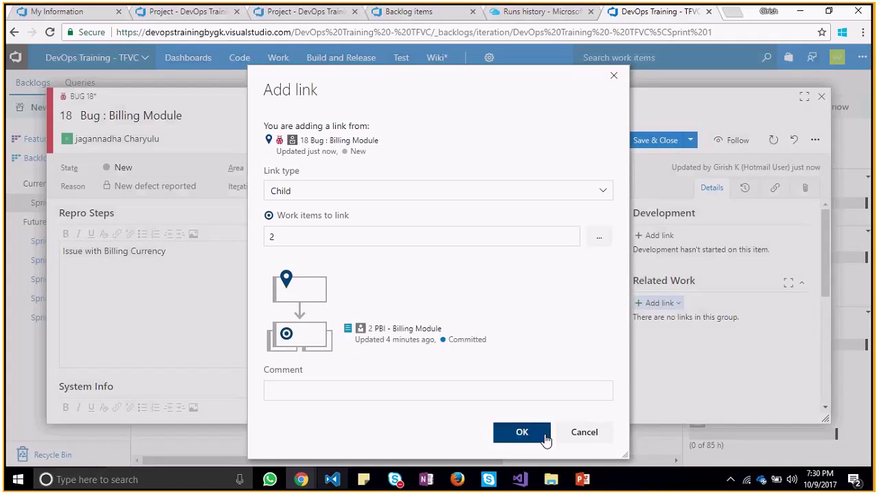
left_click(484, 393)
type("A")
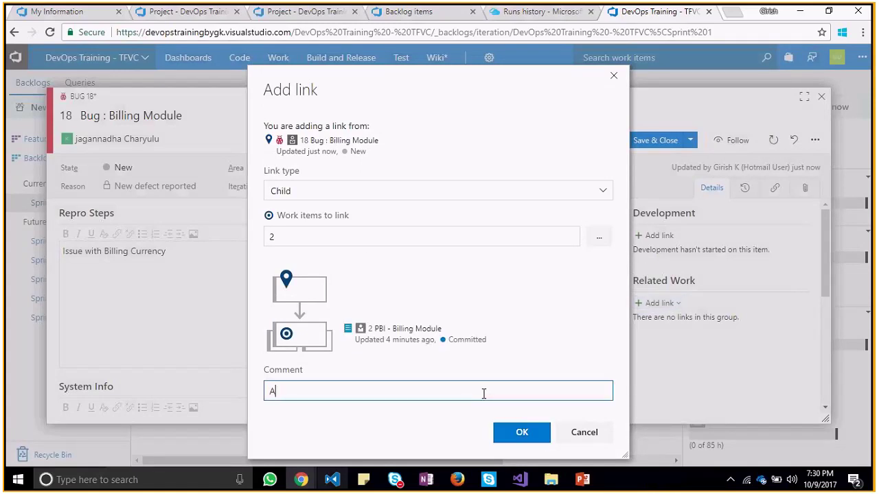
type("dded Bug to the respect")
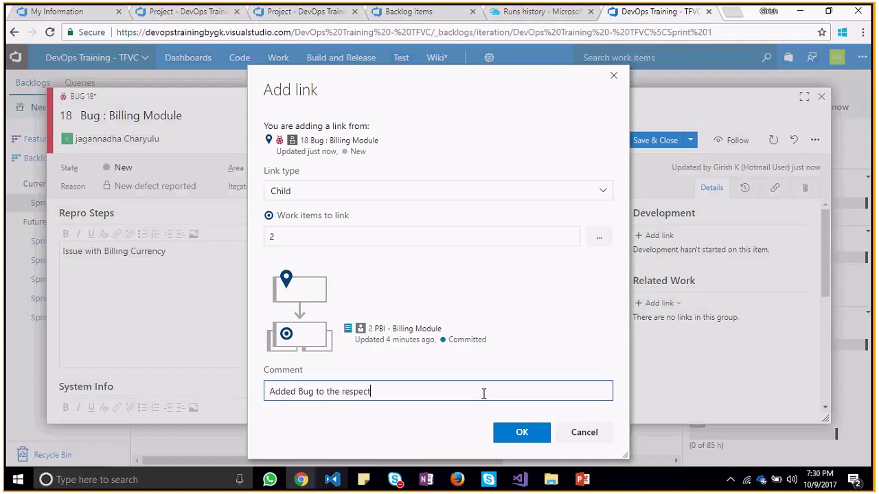
type("ive PBI")
left_click(512, 424)
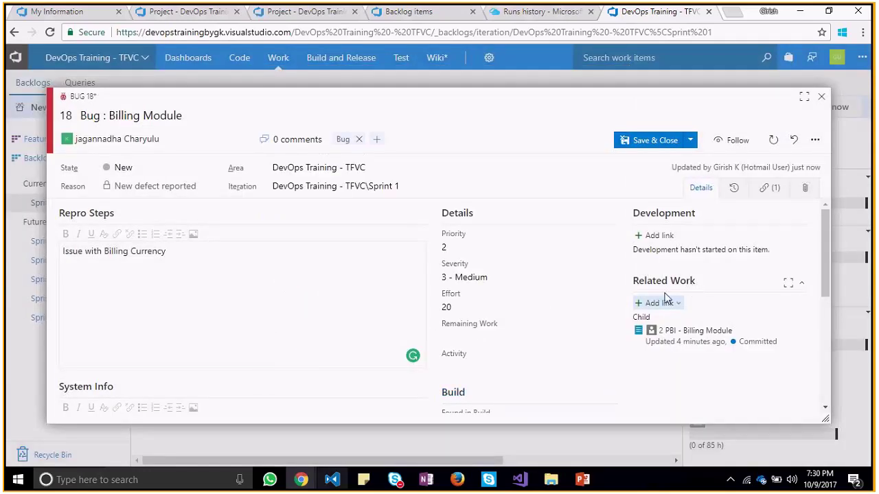
Save Bug 18, then reopen it and change its Effort from 20 to 50
left_click(557, 332)
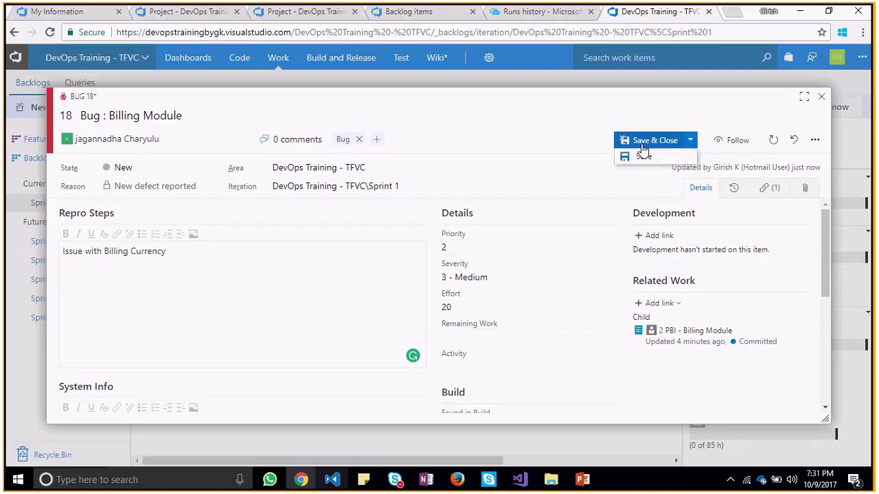
left_click(643, 146)
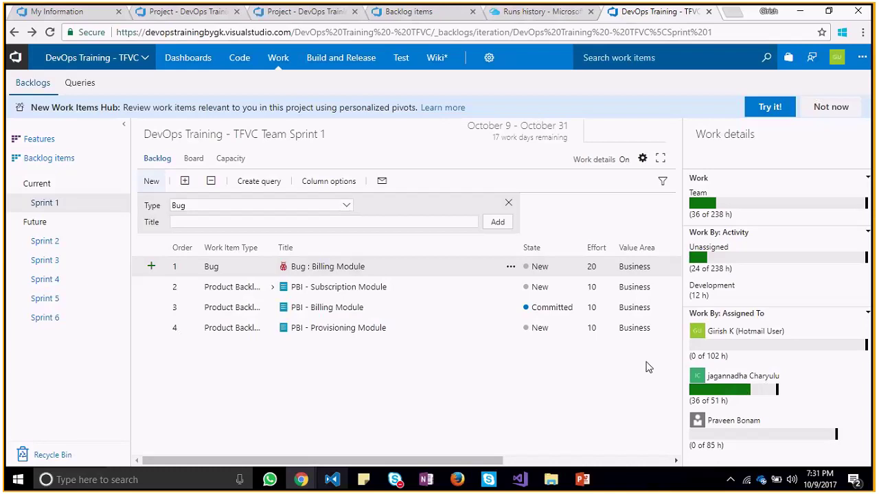
left_click(280, 268)
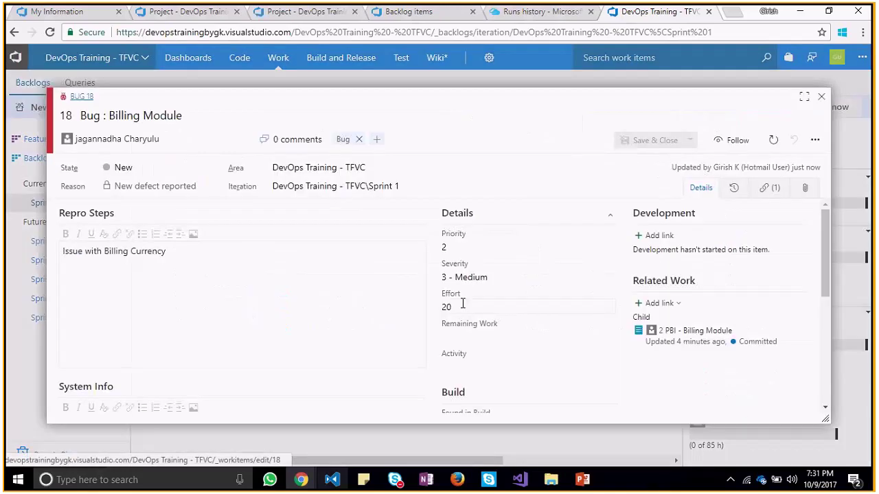
double_click(449, 307)
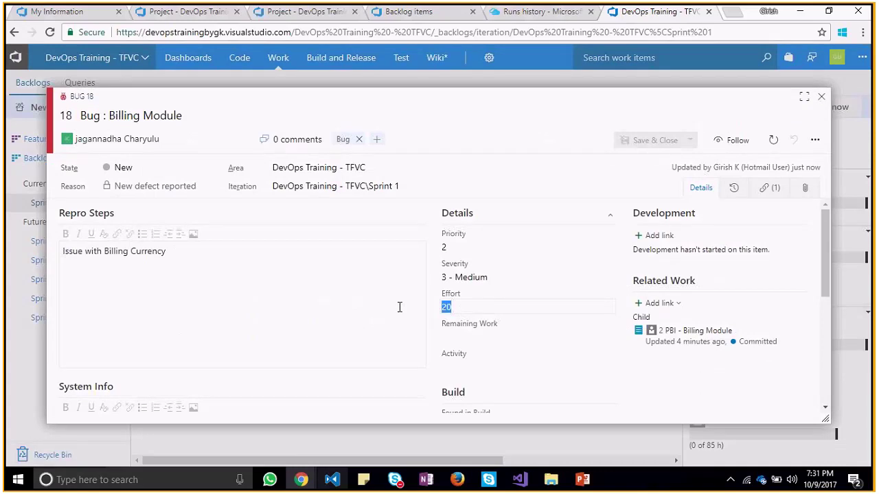
type("50")
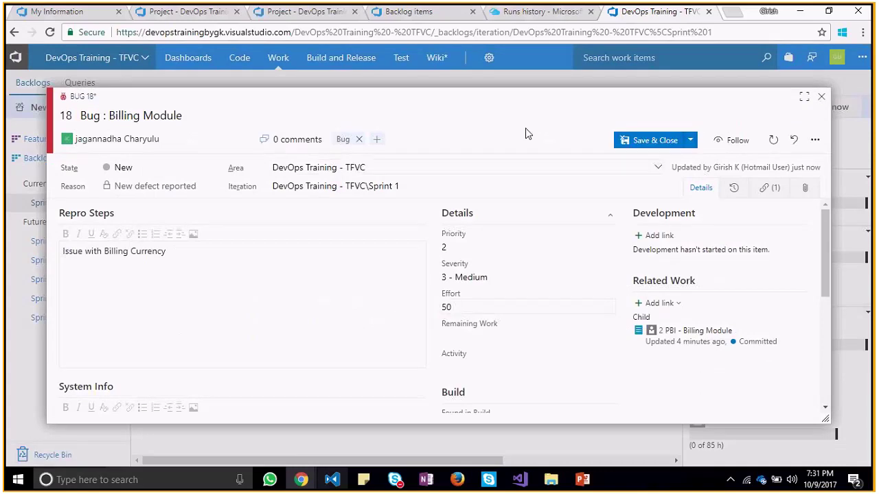
left_click(643, 138)
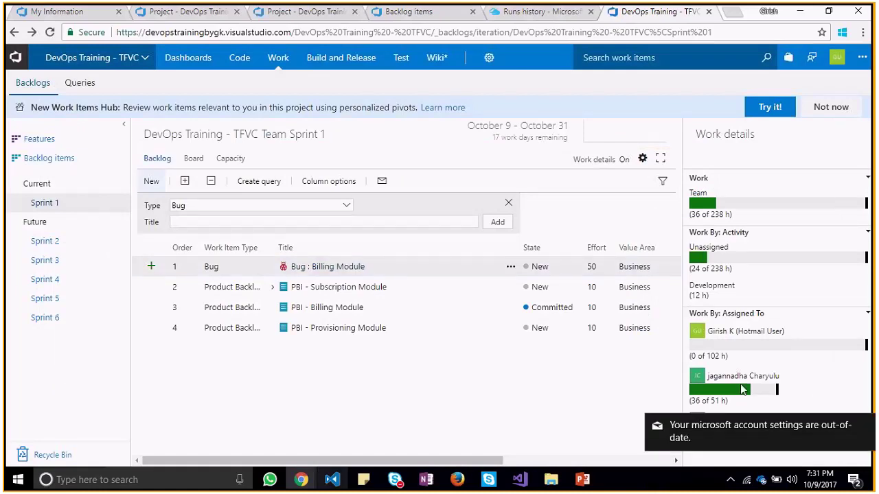
Reload Sprint 1 and inspect the Billing, Subscription and Provisioning Module PBIs in turn
left_click(308, 292)
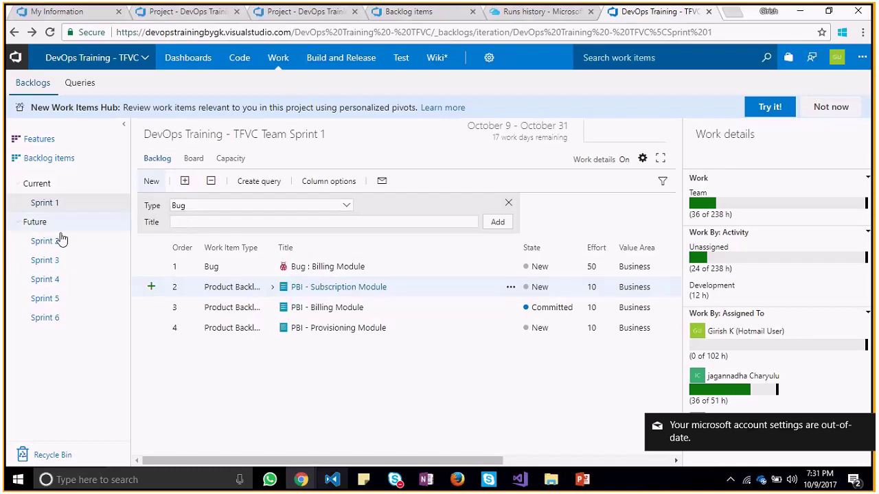
left_click(51, 203)
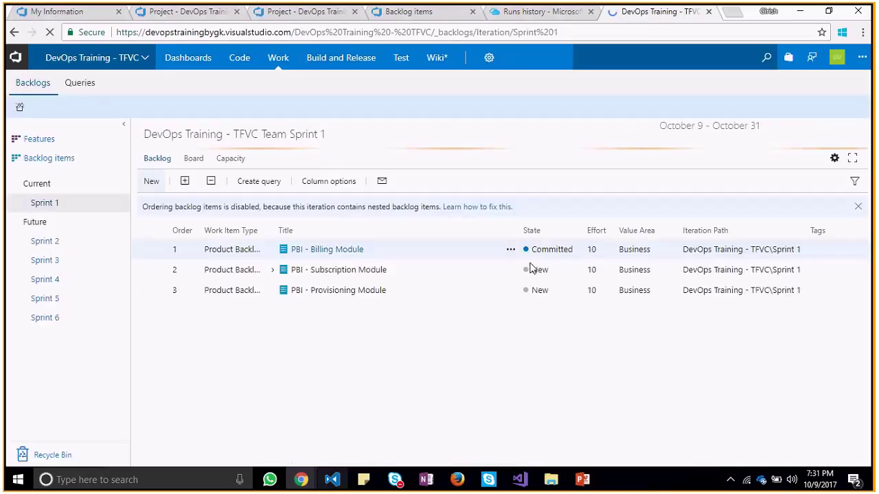
left_click(333, 295)
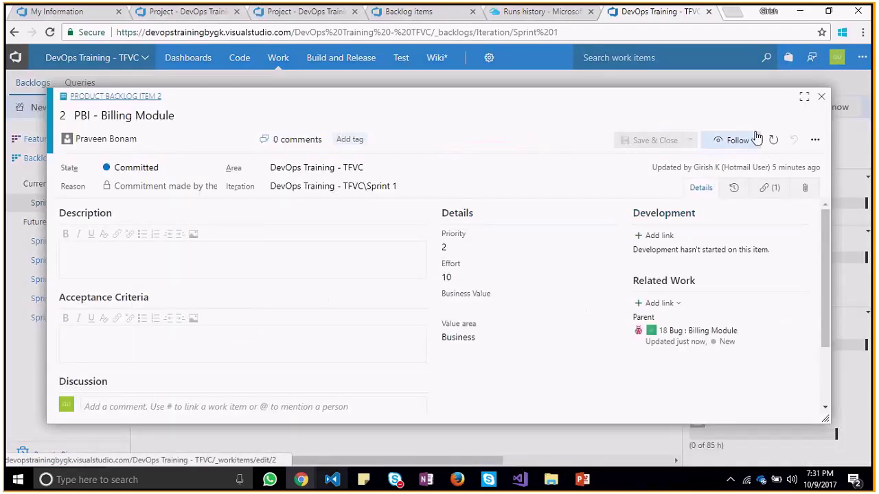
left_click(821, 101)
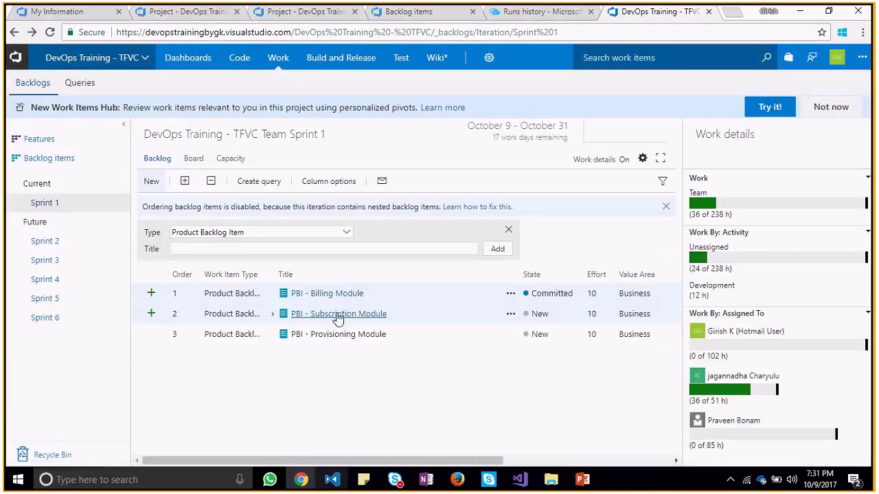
left_click(337, 314)
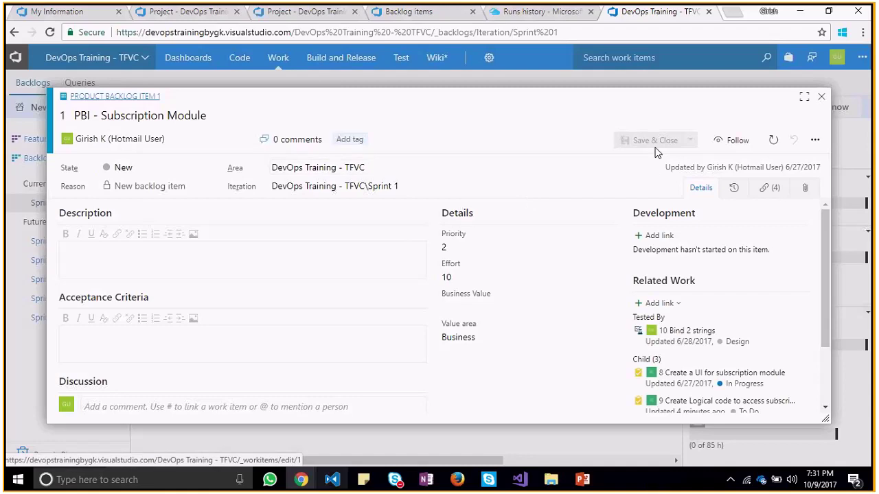
left_click(821, 98)
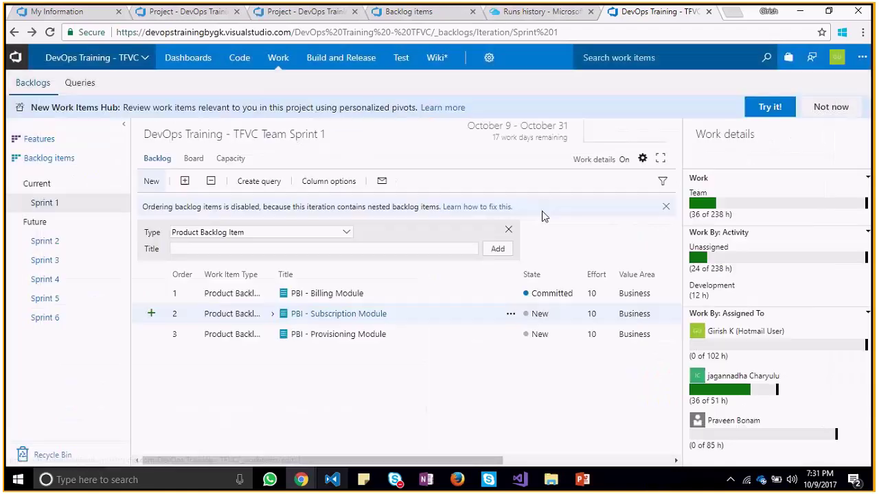
left_click(327, 336)
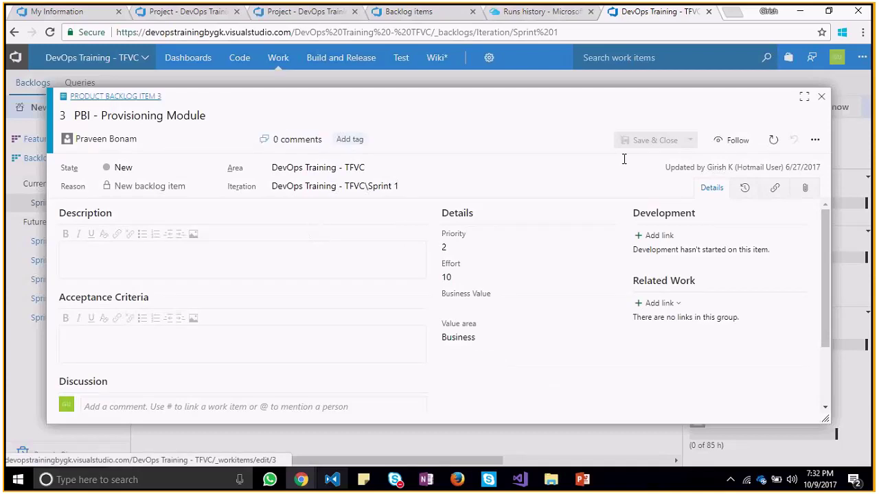
left_click(821, 98)
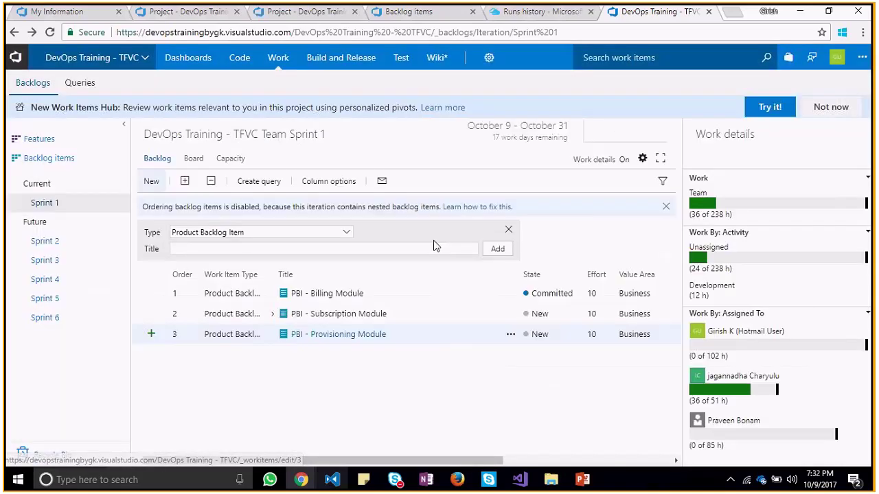
Switch from the backlog to the Sprint 1 task board showing tasks 9, 8 and 17
left_click(194, 160)
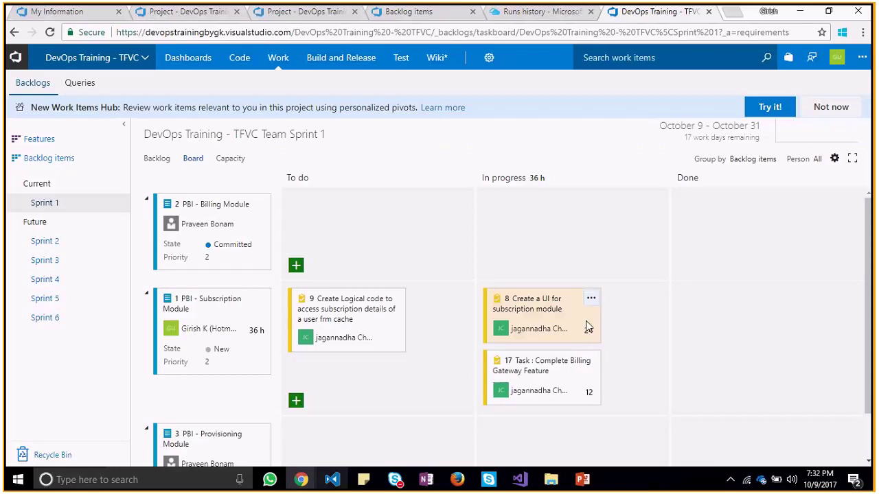
left_click(154, 163)
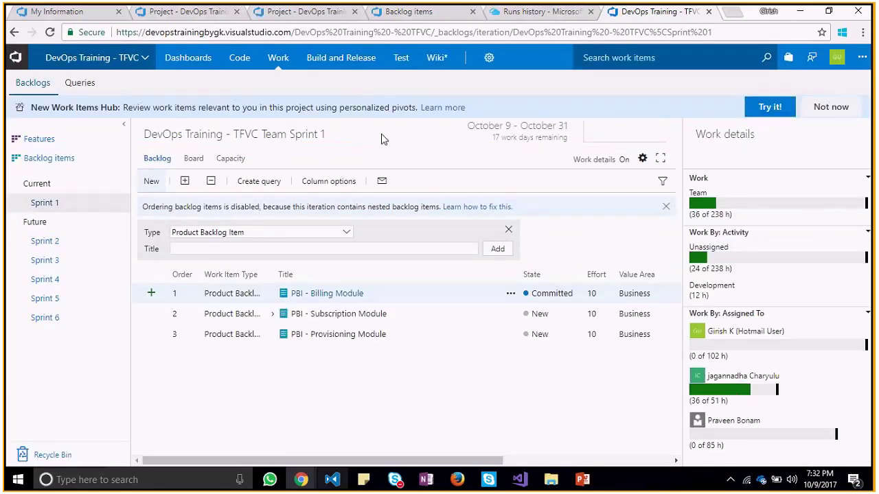
left_click(195, 158)
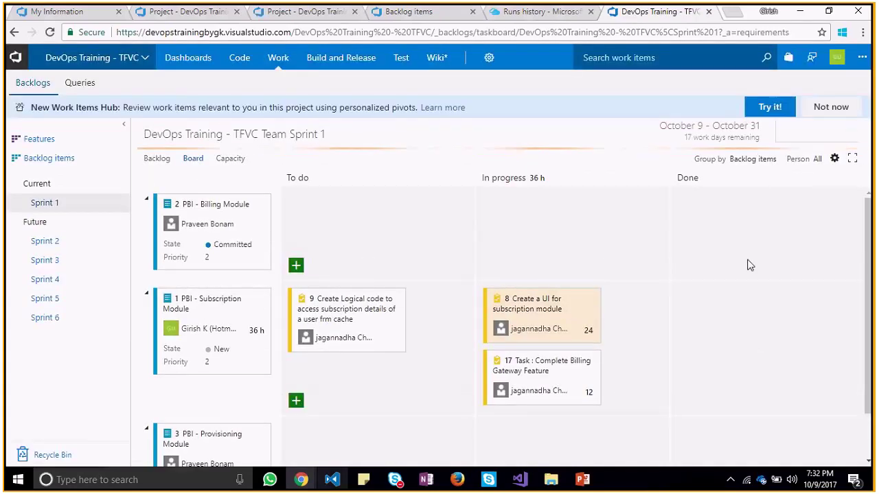
Set task 17's Remaining Work to 56 hours, save, and go back to the backlog
left_click(542, 366)
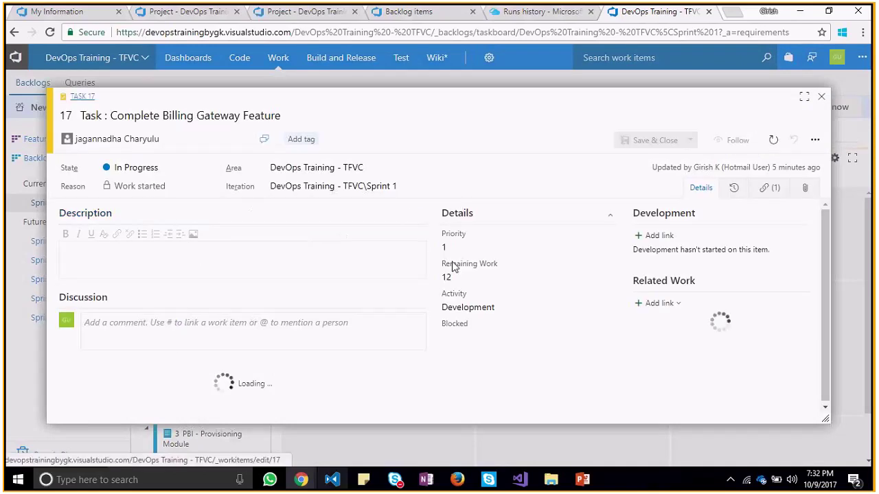
left_click(452, 266)
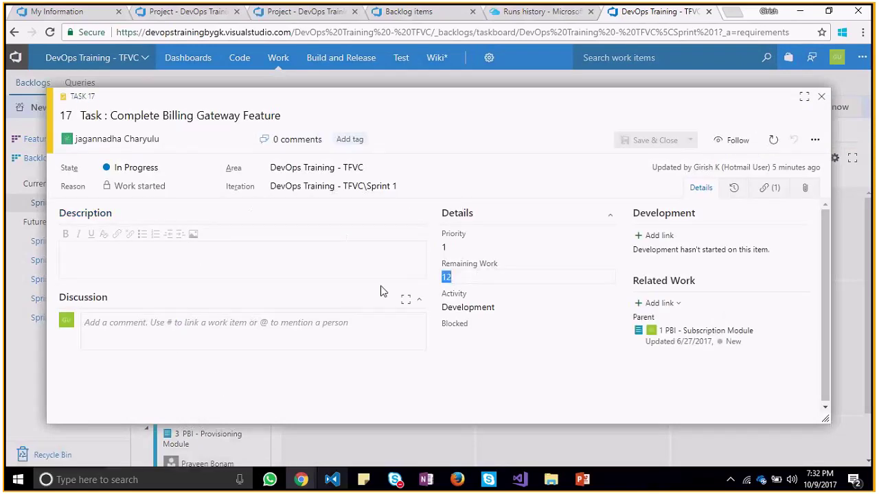
type("56")
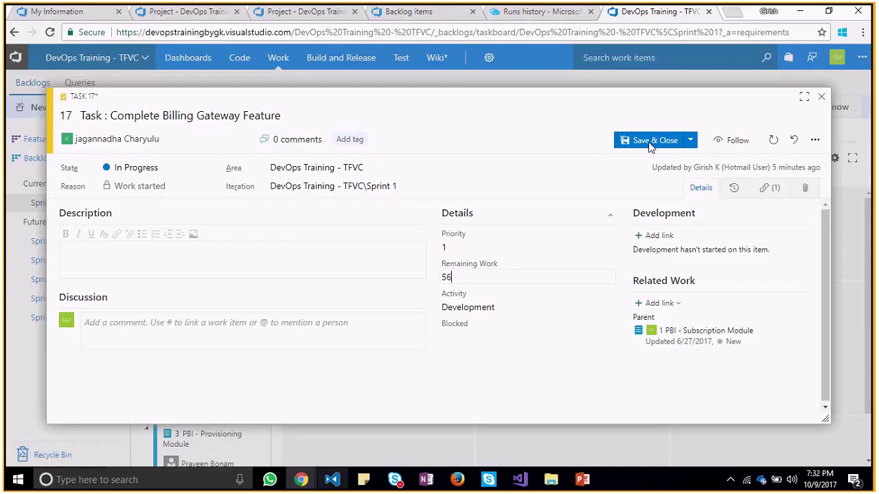
left_click(651, 146)
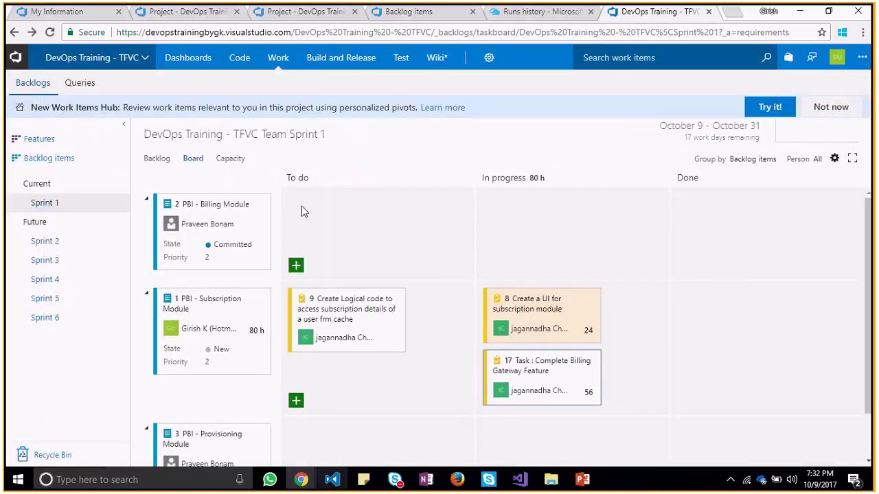
left_click(154, 160)
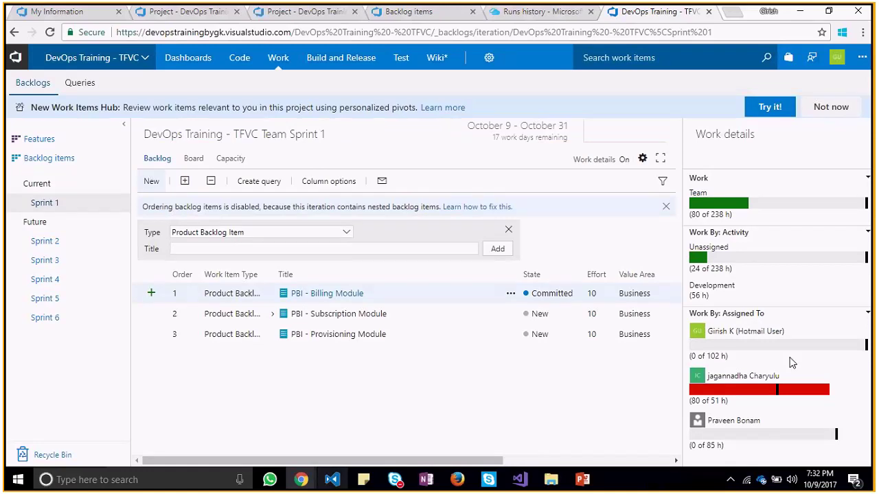
Highlight the third member's 85 h capacity, then return to the Sprint 1 task board
left_click_drag(724, 446, 705, 445)
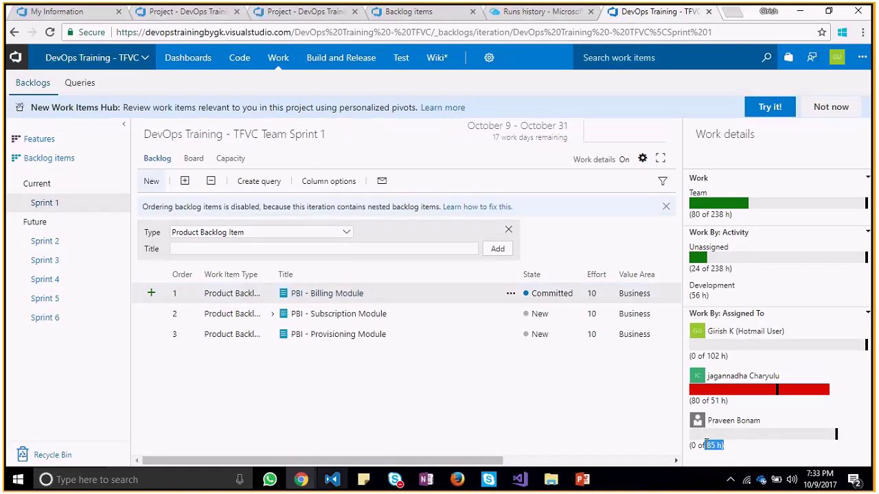
left_click(194, 164)
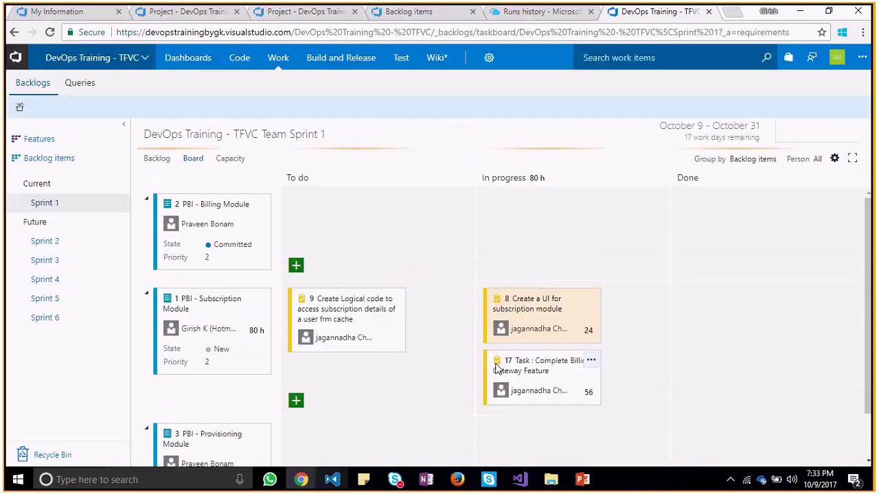
Change Task 17's Remaining Work from 56 to 20, save, and reopen its form
left_click(556, 372)
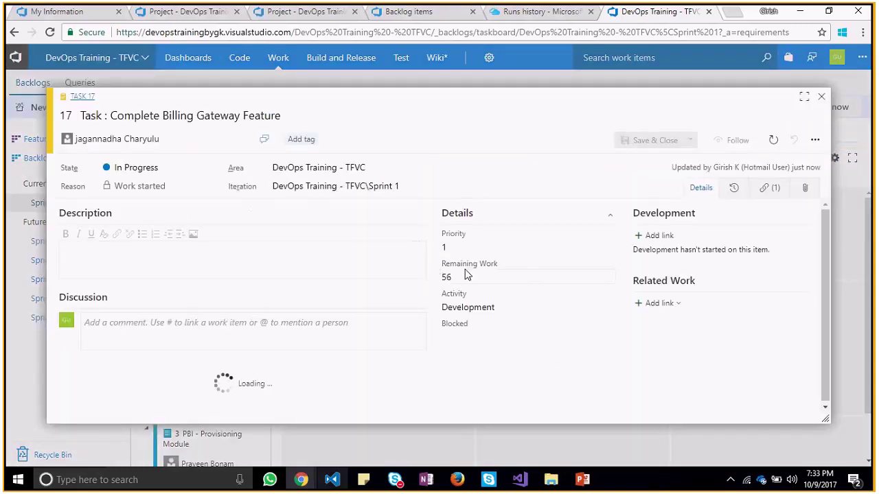
left_click_drag(464, 279, 422, 278)
left_click(461, 277)
type("20")
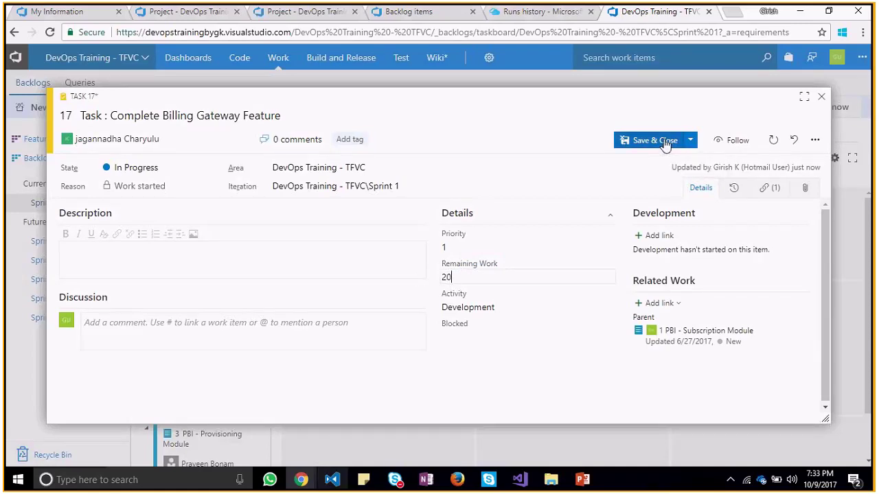
left_click(664, 143)
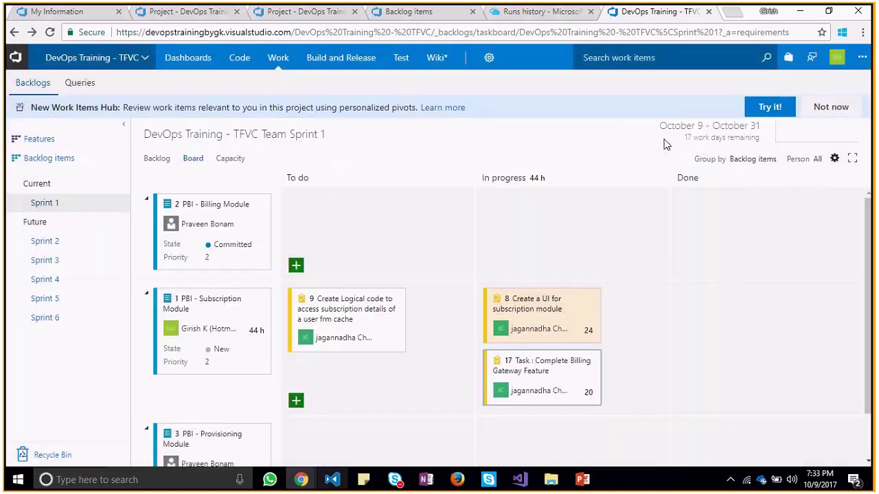
left_click(590, 362)
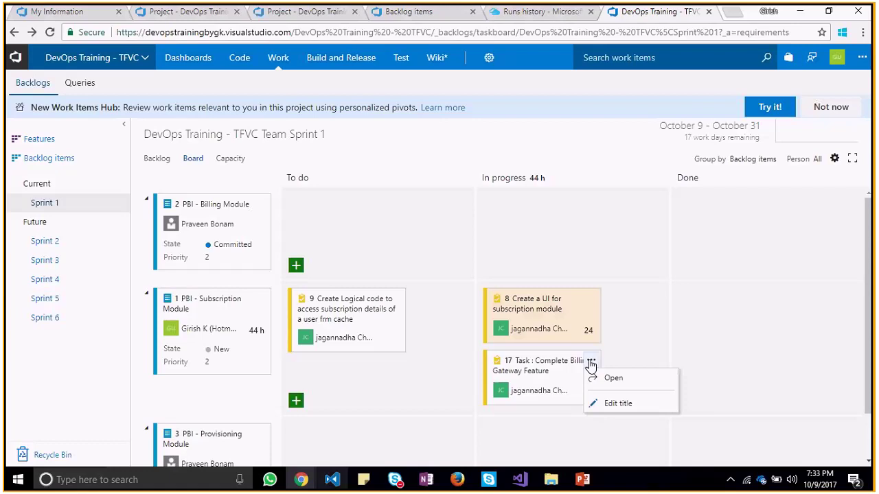
left_click(607, 378)
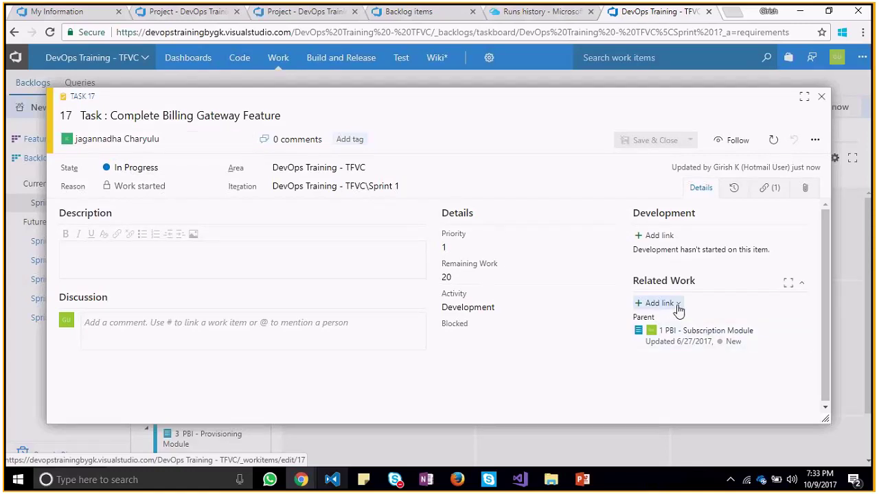
From Task 17's Related Work, create a child Bug titled 'Assiging Task 17 : Billing Task'
left_click(676, 305)
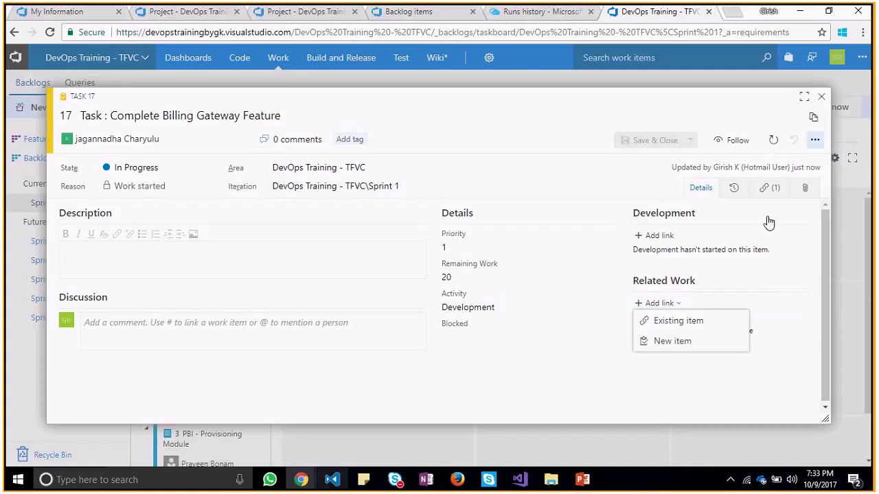
left_click(672, 341)
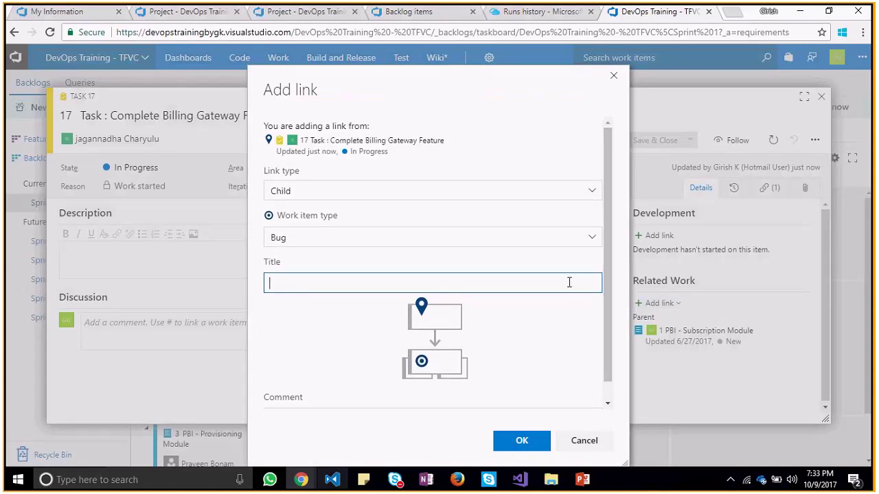
type("Assigingn")
key("BackSpace")
key("BackSpace")
type("ng Task 17")
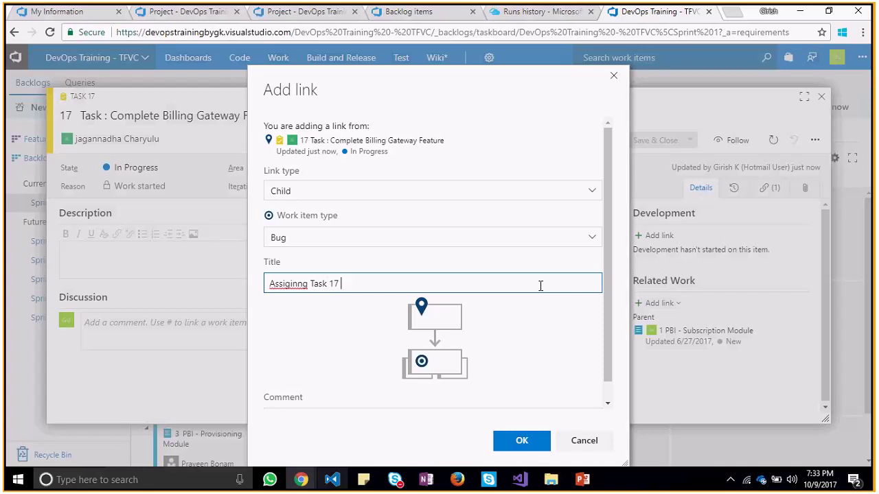
type(" : Billing")
type("ask")
key("Left")
key("Left")
key("Left")
key("Left")
key("Left")
key("Left")
key("Left")
key("Left")
key("Home")
type("Re-")
key("BackSpace")
key("BackSpace")
key("BackSpace")
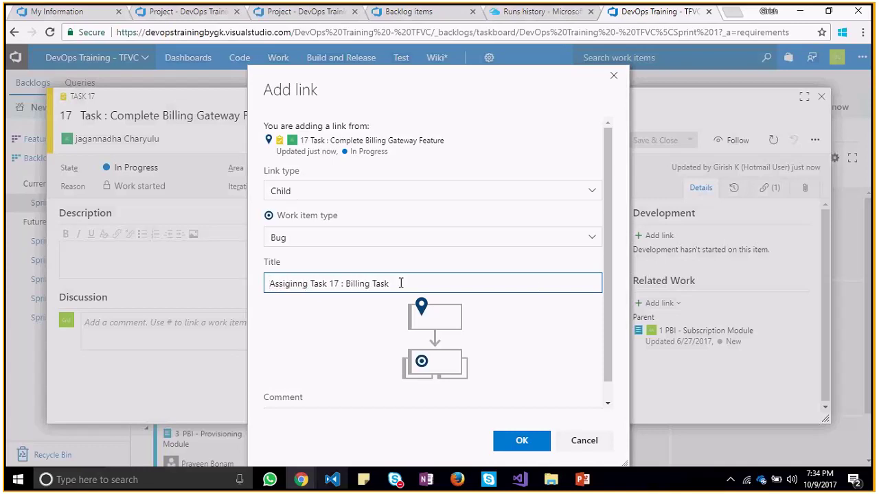
key("BackSpace")
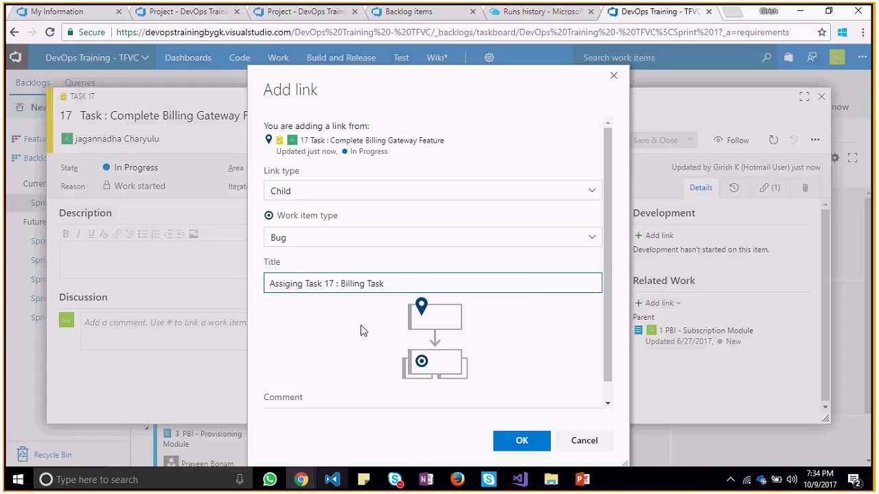
scroll(610, 280, "down", 1)
left_click(535, 440)
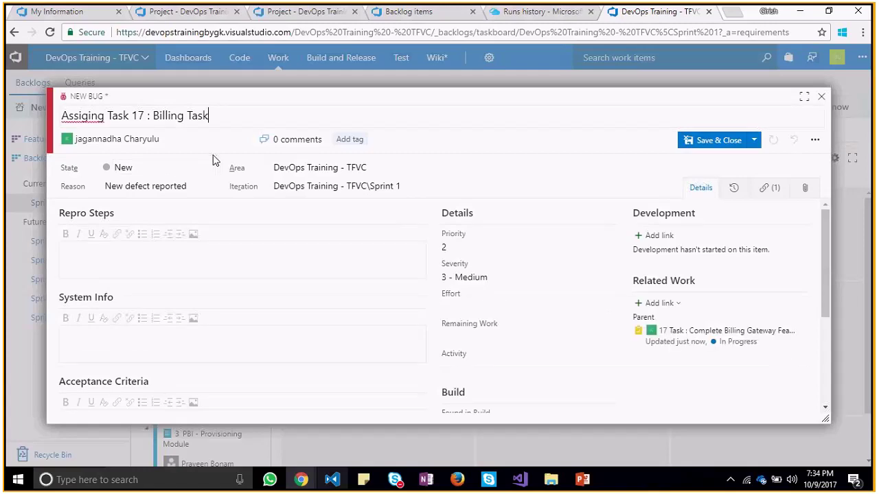
Reassign the new bug to another team member and review its available states
left_click(194, 140)
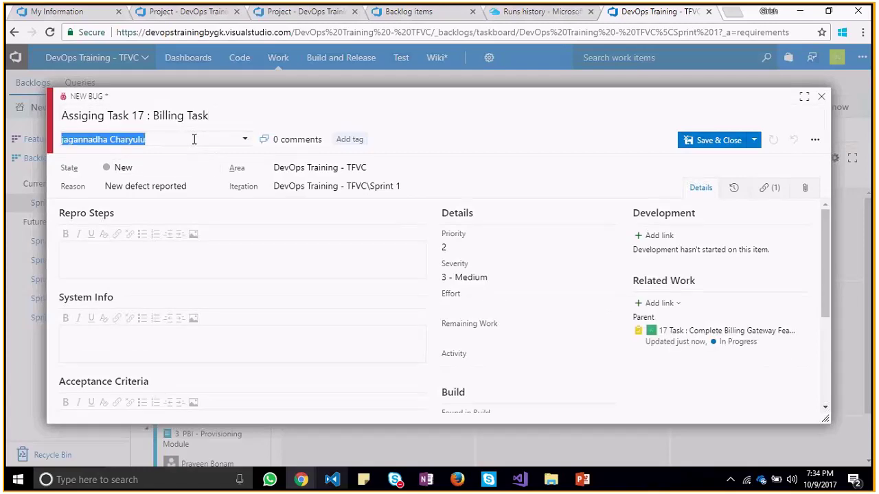
left_click(157, 207)
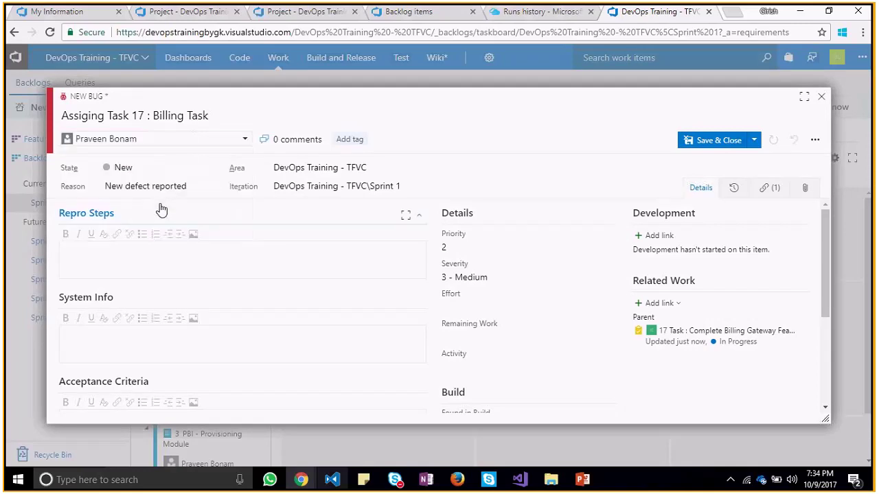
left_click(213, 169)
left_click(212, 169)
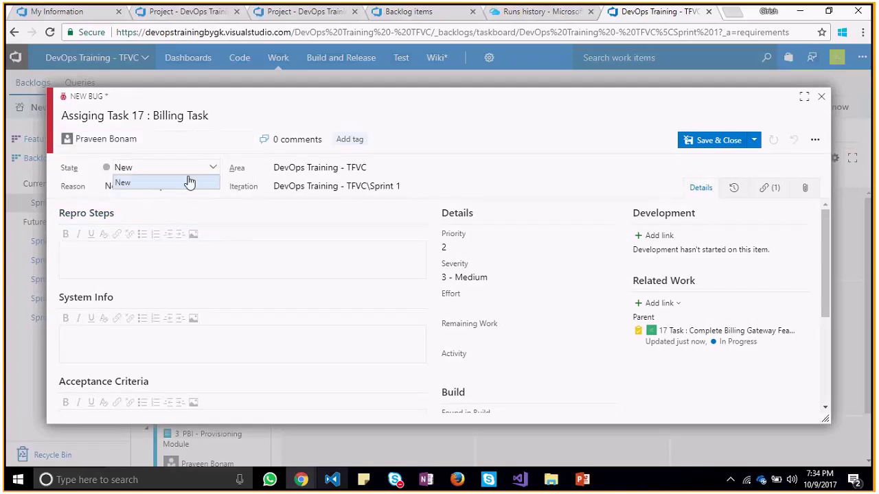
left_click(214, 168)
left_click(215, 169)
left_click(216, 168)
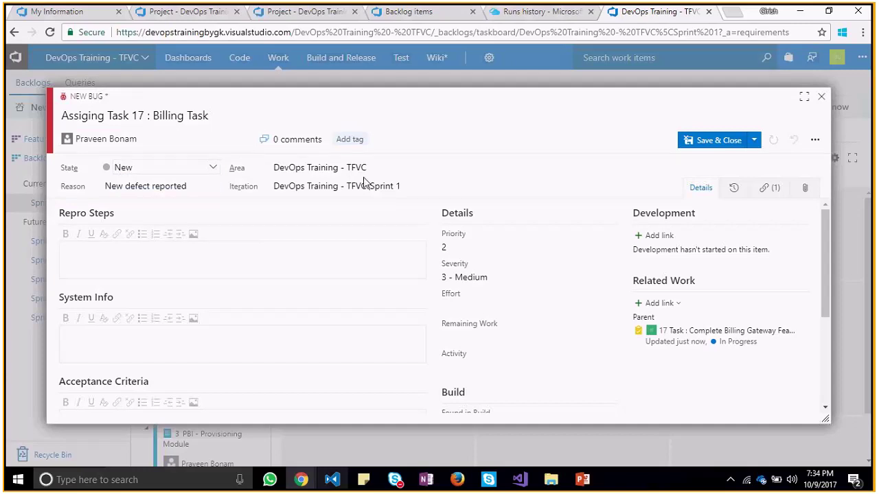
Set 36 hours remaining, tag the bug 'Bug', save it, and close Task 17
left_click(485, 337)
type("36")
left_click(350, 140)
type("Bug")
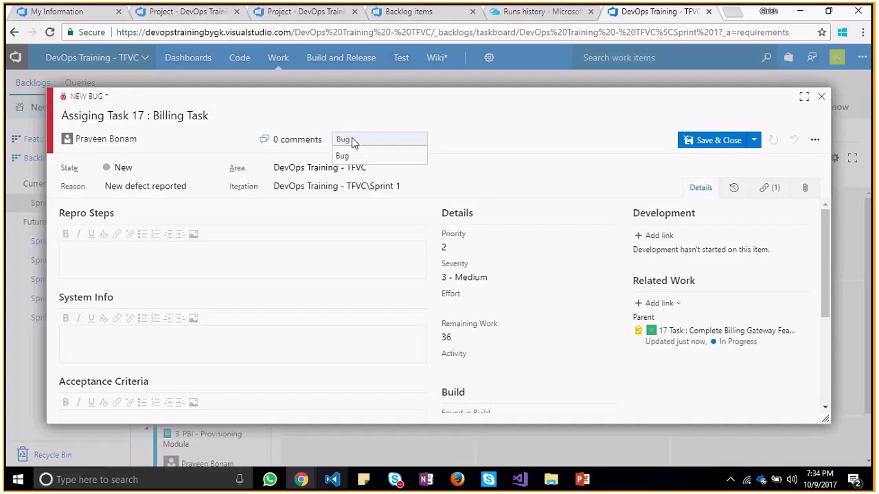
key("Return")
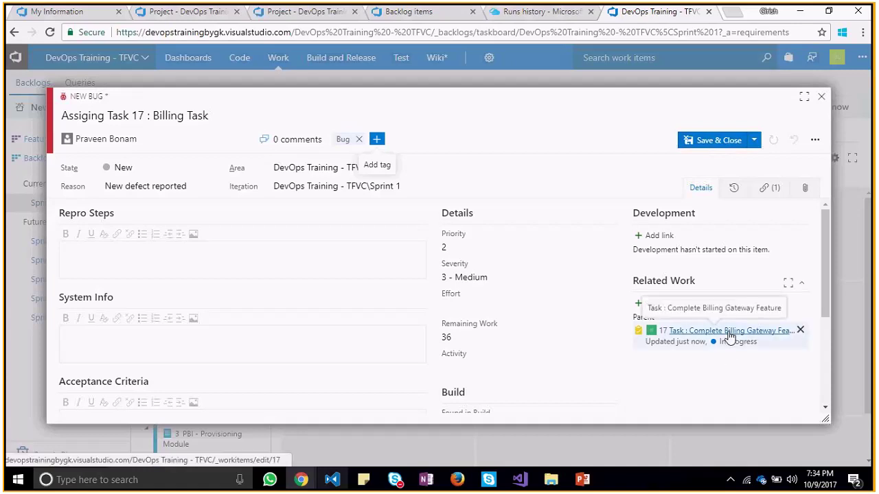
left_click(718, 142)
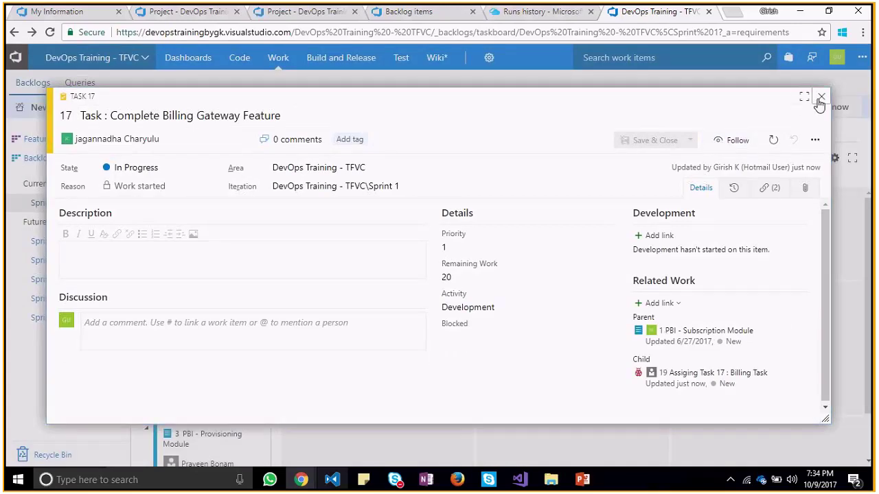
left_click(820, 97)
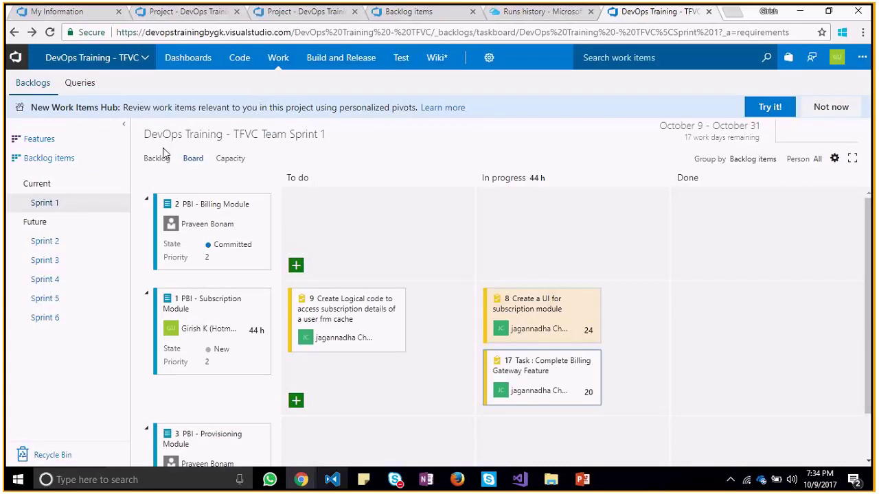
View Bug 19 in the Sprint 1 backlog and board, dragging its card toward In progress
left_click(151, 163)
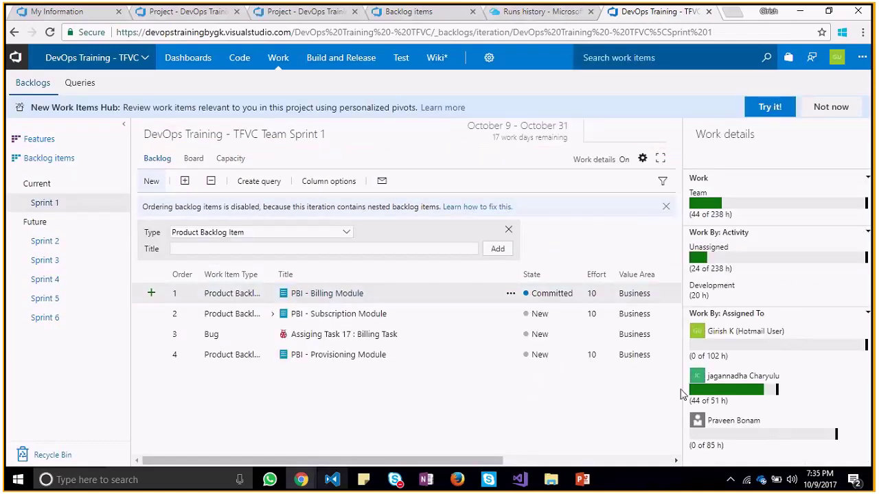
left_click(197, 163)
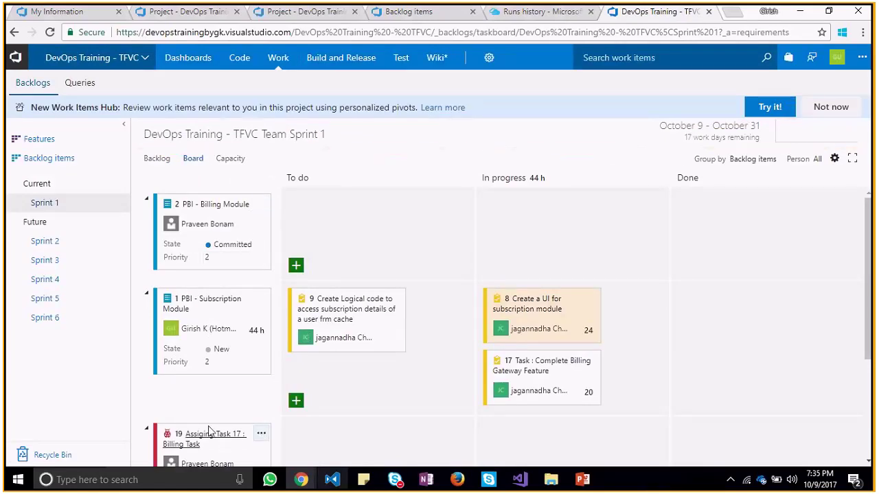
left_click_drag(210, 431, 544, 213)
Return Bug 19's card to To do and start a new task beneath it
scroll(868, 322, "down", 3)
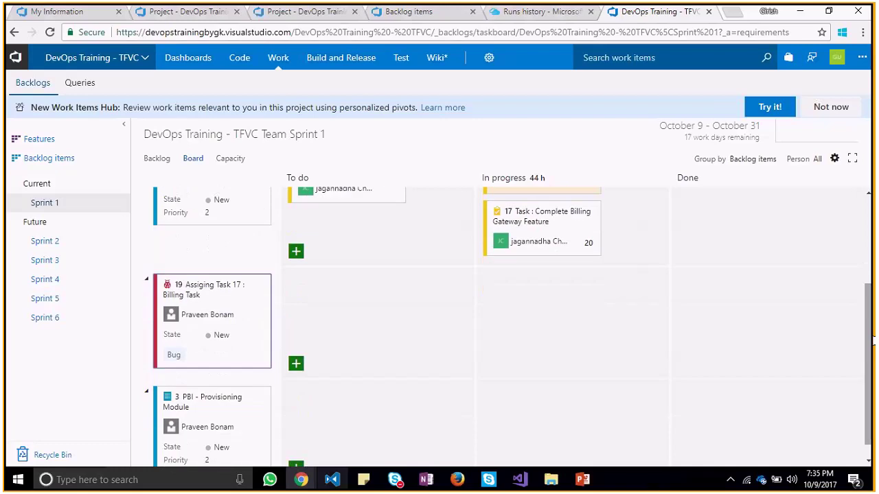
left_click_drag(215, 284, 315, 294)
left_click(296, 364)
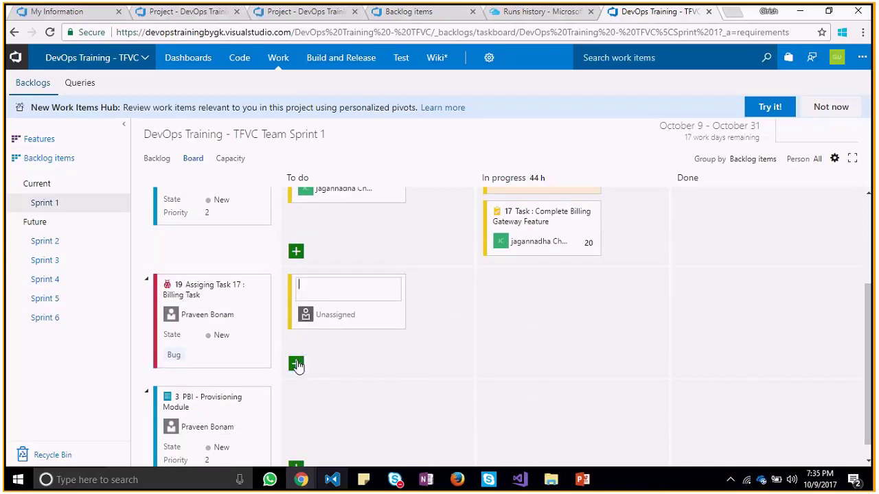
Discard the empty task card and save Bug 19 with state Committed
key("Escape")
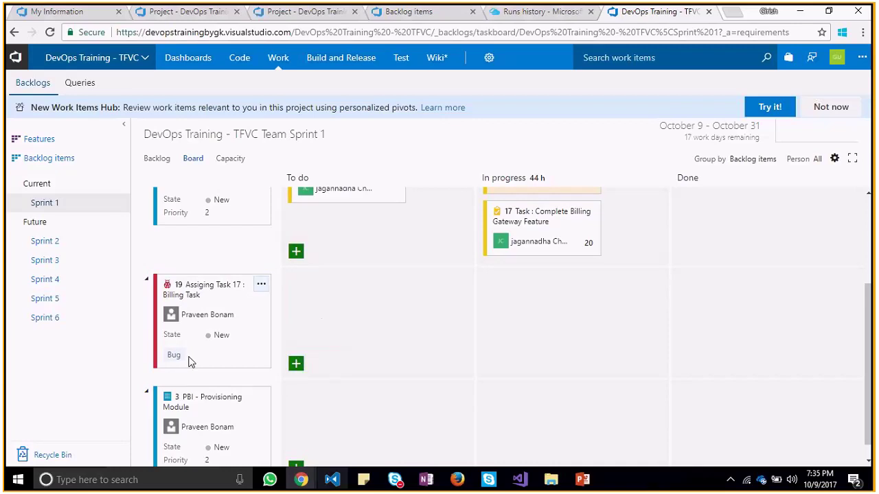
left_click(261, 284)
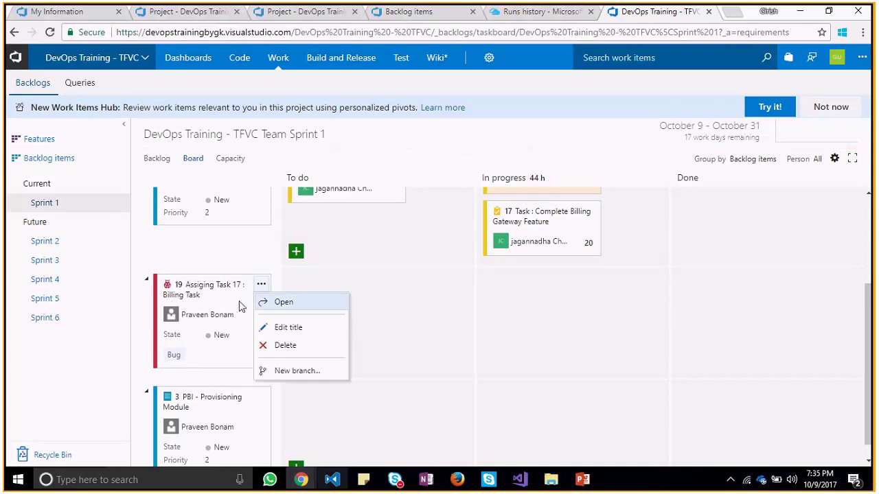
left_click(199, 287)
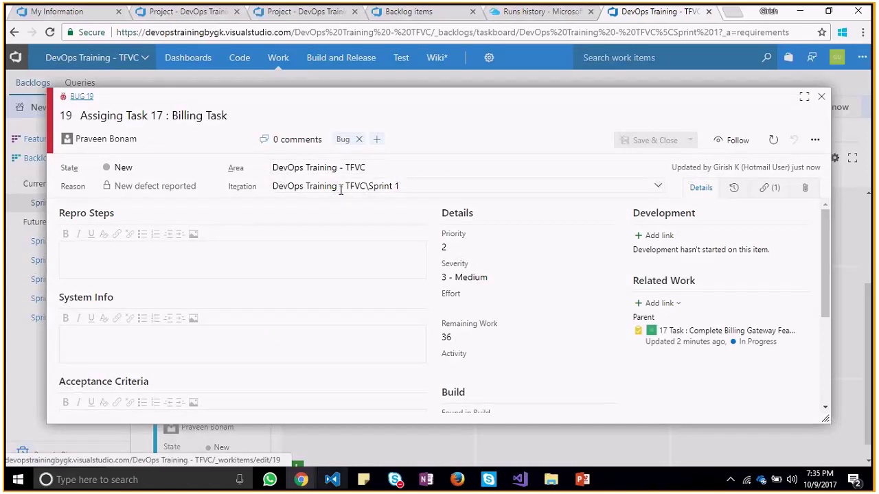
left_click(210, 170)
left_click(210, 169)
left_click(210, 170)
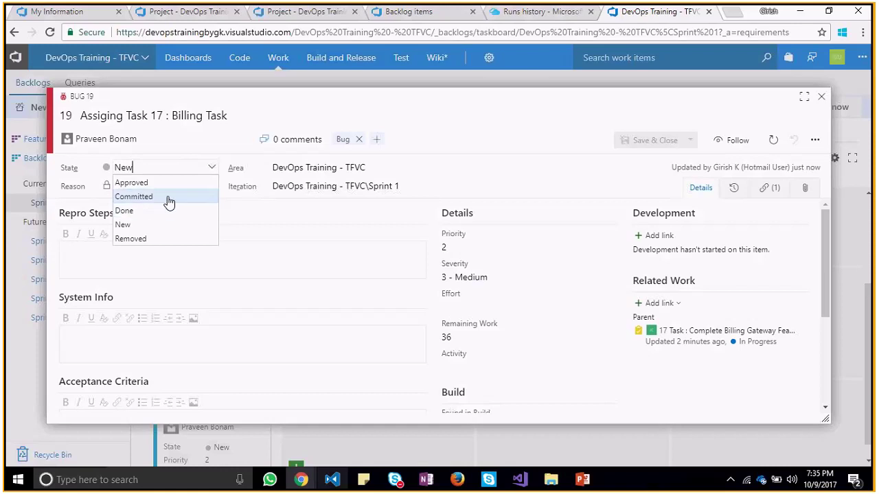
left_click(169, 197)
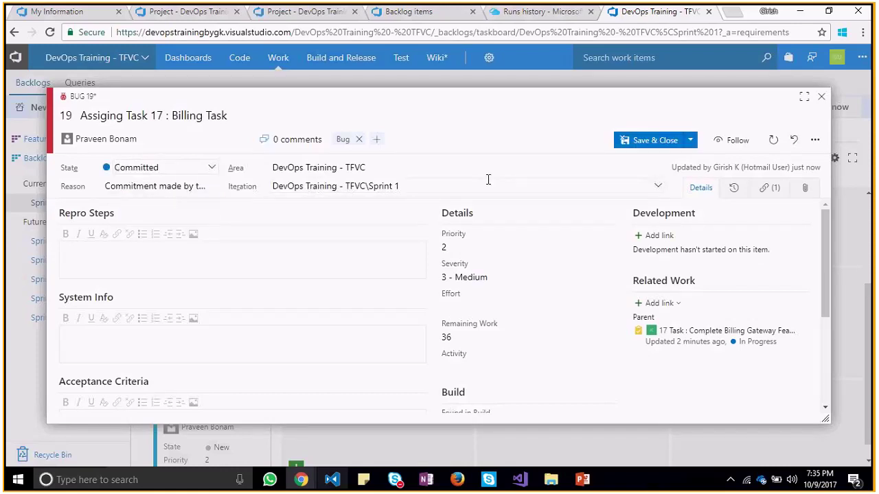
left_click(648, 142)
Move Bug 19's card to To do and save it as Approved, reason Work stopped
left_click_drag(243, 284, 403, 306)
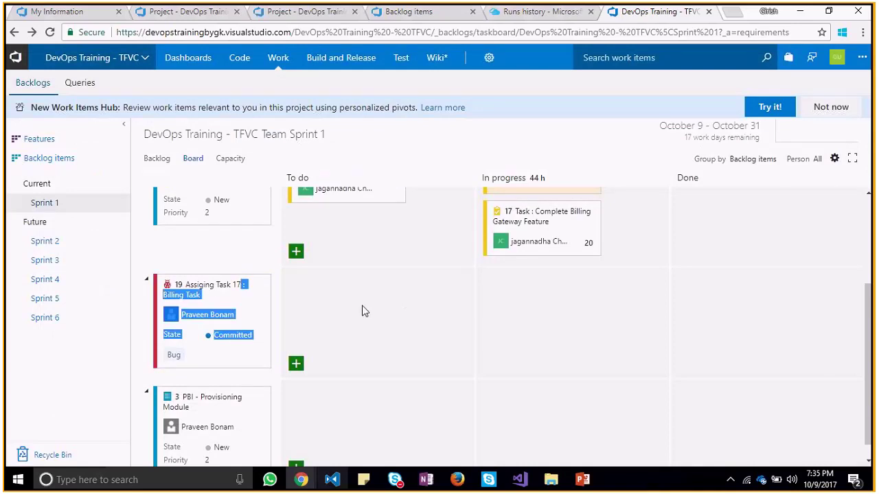
left_click_drag(210, 288, 346, 306)
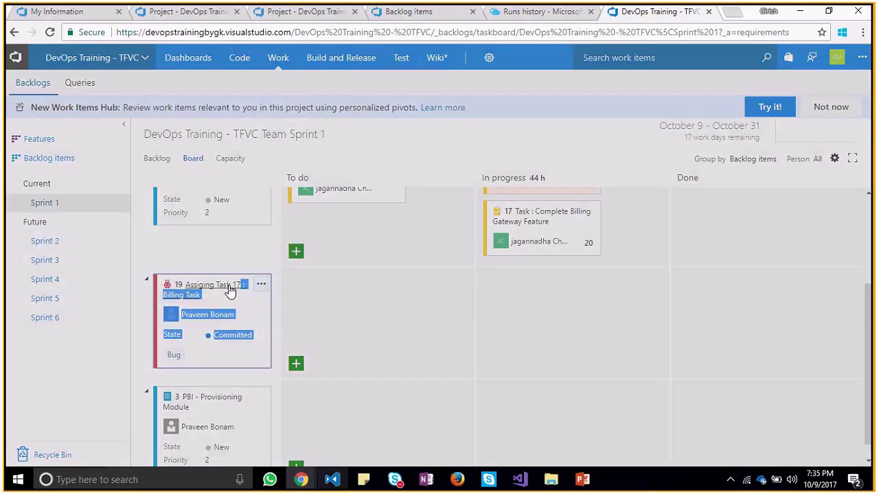
left_click(229, 291)
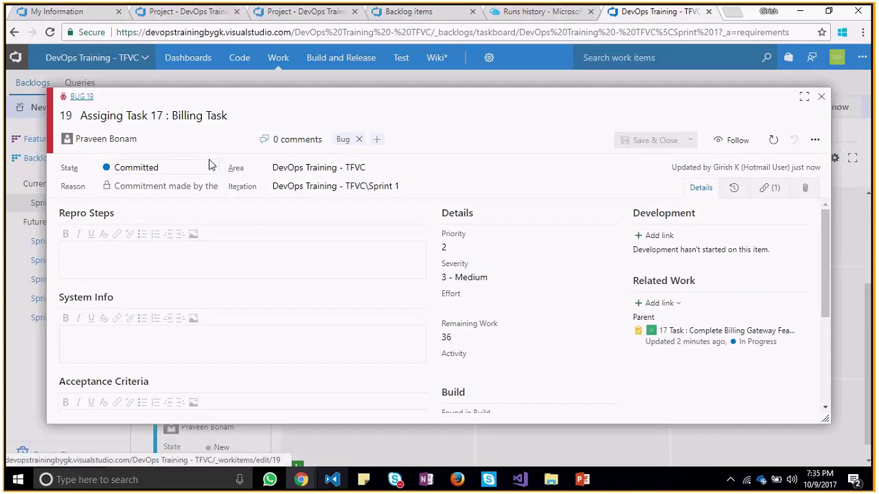
left_click(209, 165)
left_click(173, 190)
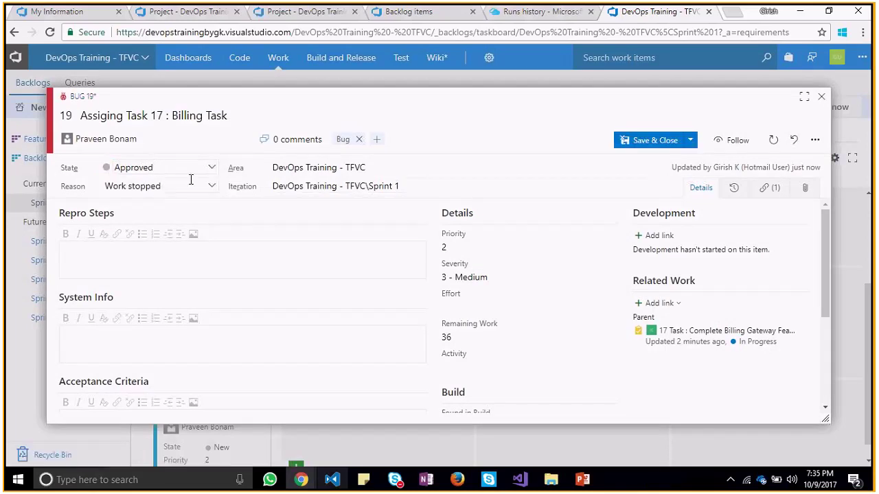
left_click(213, 193)
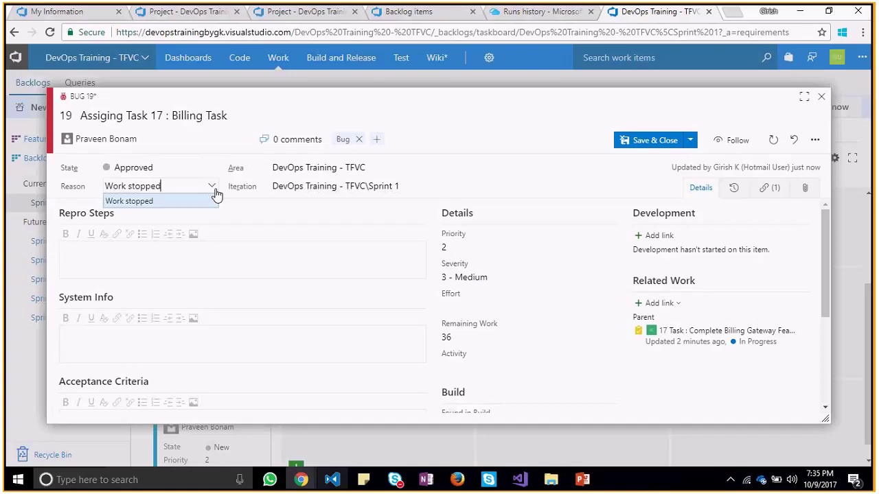
left_click(215, 197)
left_click(642, 146)
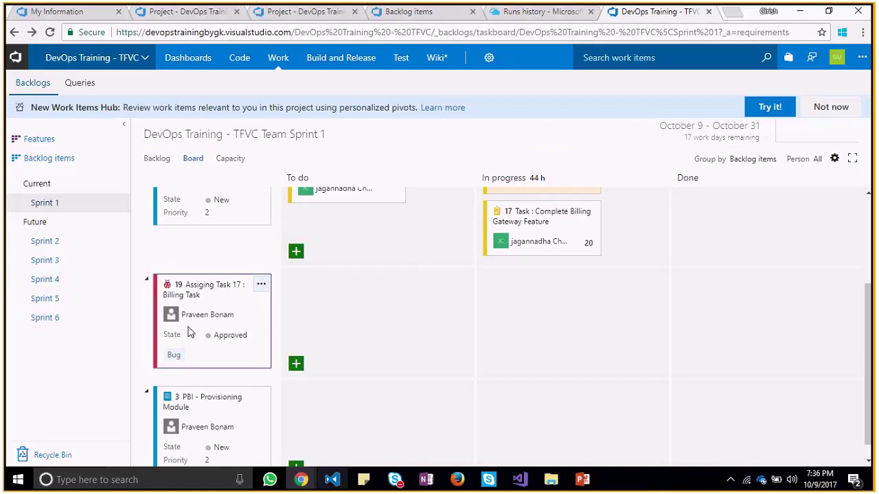
left_click(261, 284)
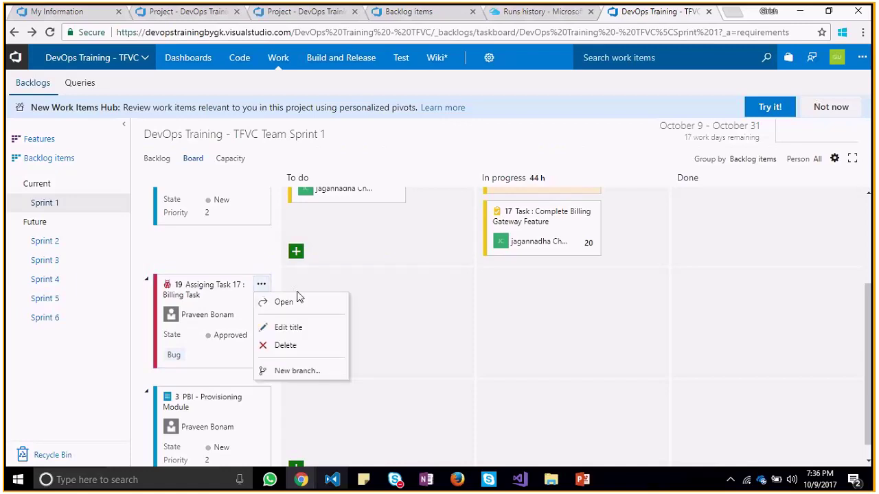
Discard an empty new To do task card and switch to Sprint 1 capacity planning
left_click(334, 290)
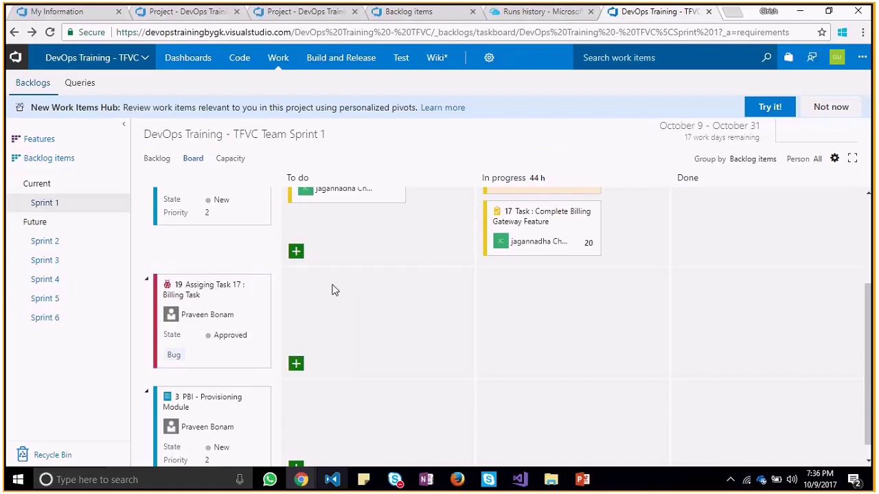
left_click(297, 251)
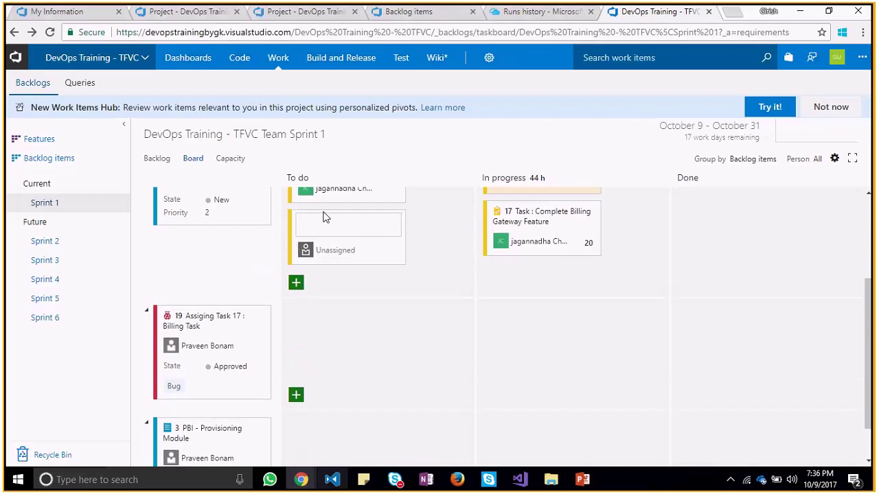
key("Escape")
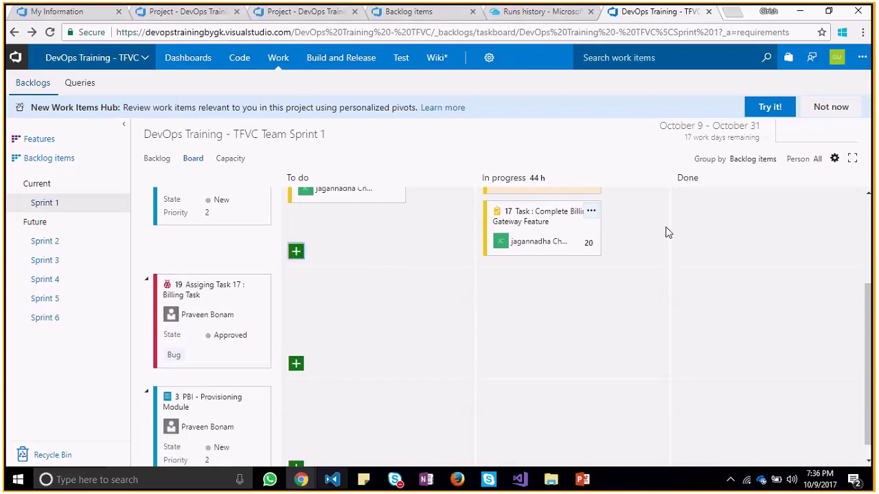
scroll(872, 289, "up", 1)
mouse_move(872, 289)
left_mouse_down()
mouse_move(873, 209)
mouse_move(872, 306)
left_mouse_up()
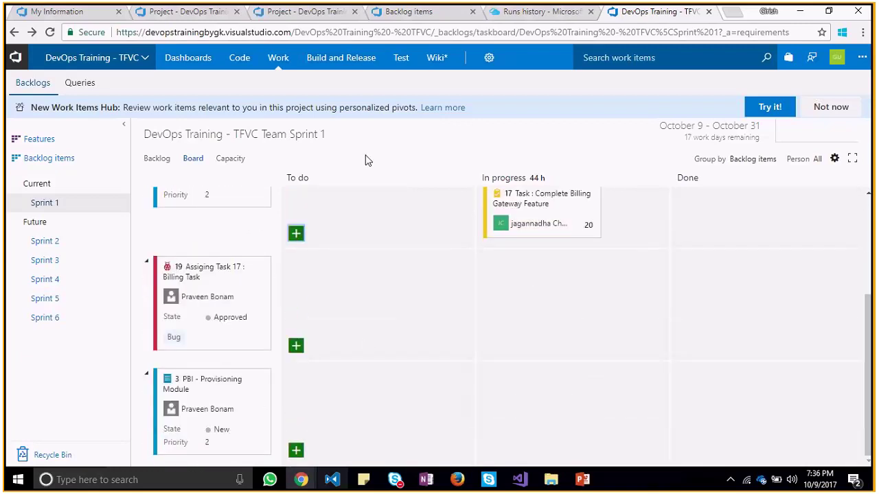
left_click(234, 157)
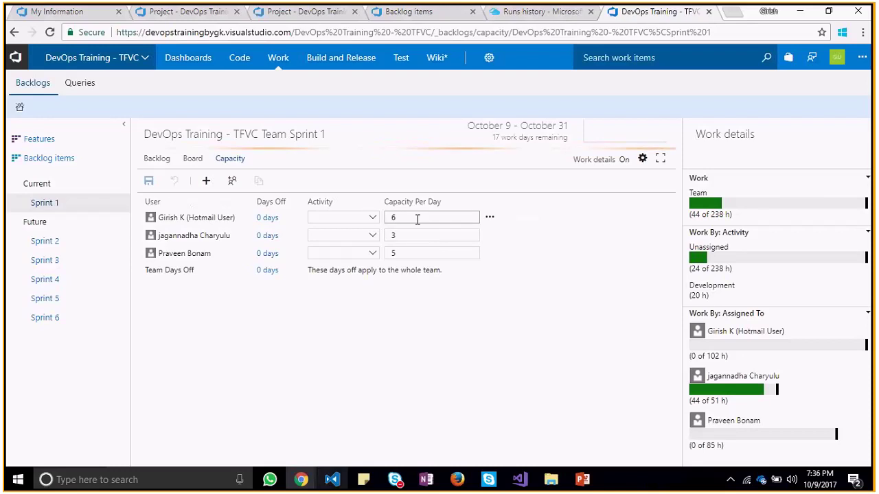
Set all three team members' activity to Development
left_click(372, 218)
left_click(364, 232)
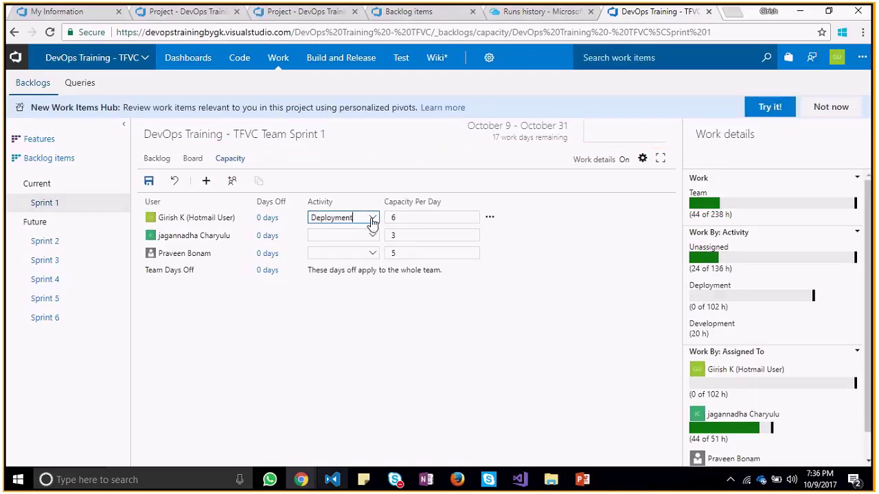
left_click(371, 218)
left_click(351, 256)
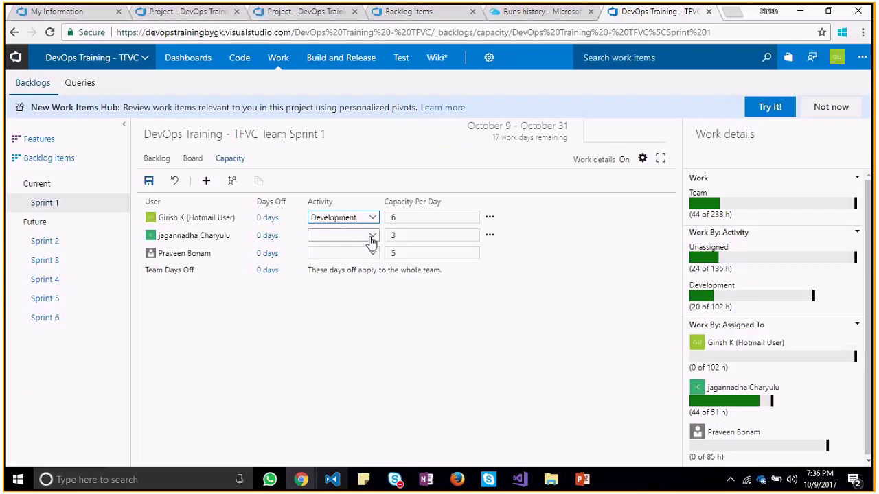
left_click(370, 237)
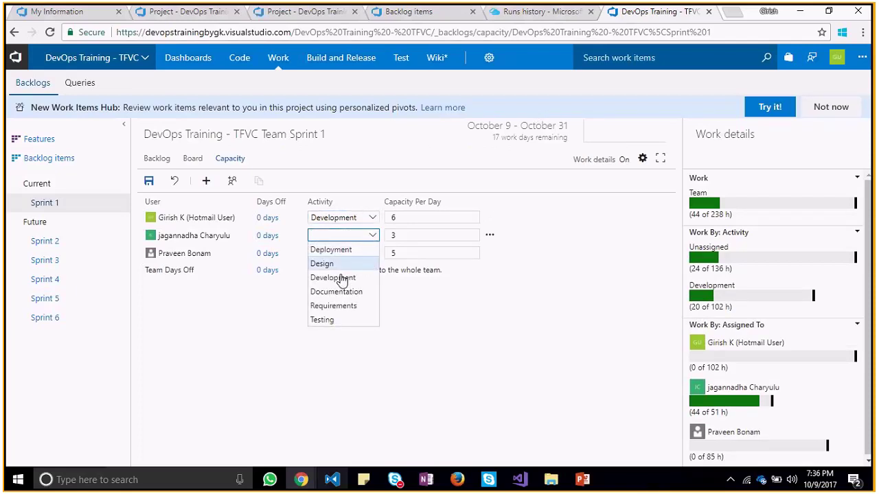
left_click(341, 279)
left_click(372, 253)
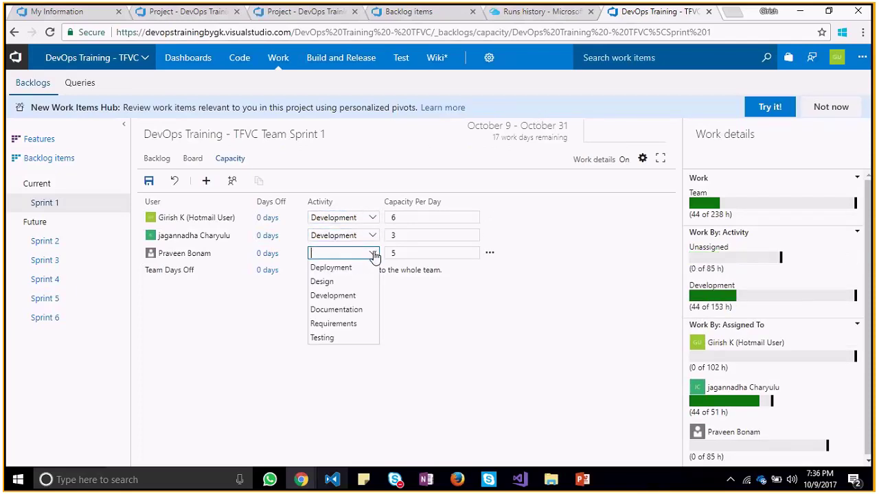
left_click(353, 297)
Change the first member's activity to Requirements and save the capacity
left_click(372, 218)
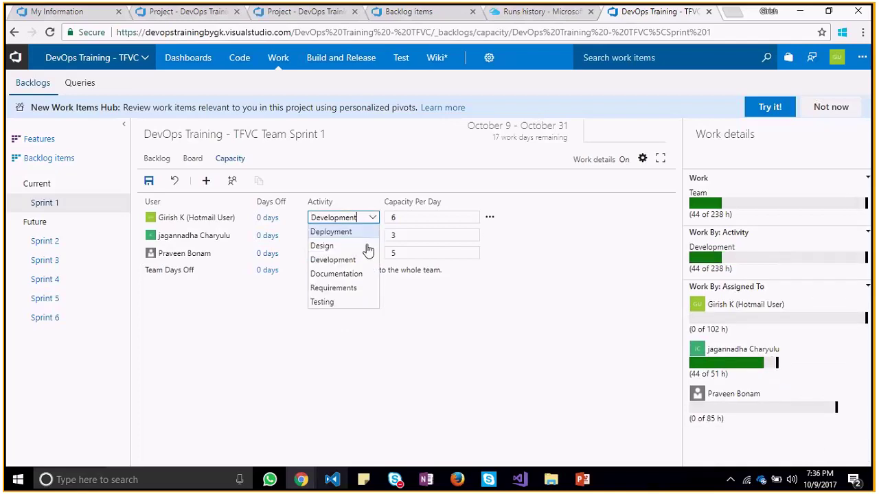
left_click(352, 288)
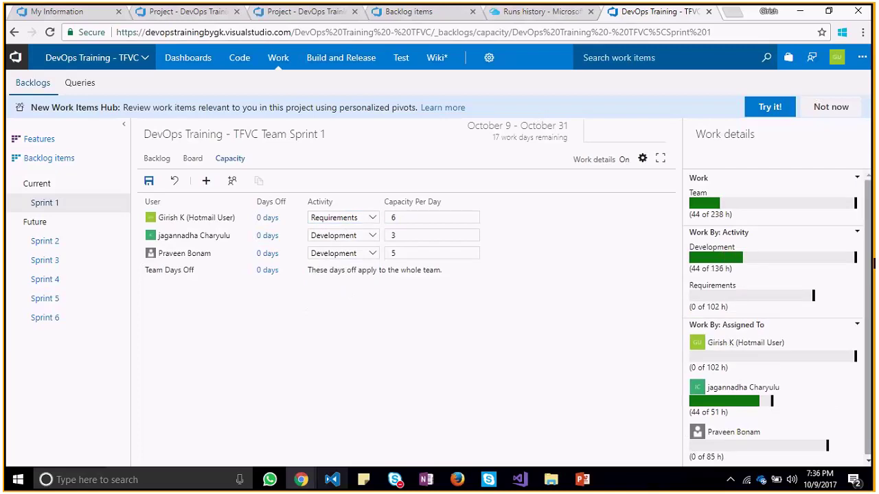
scroll(867, 274, "down", 1)
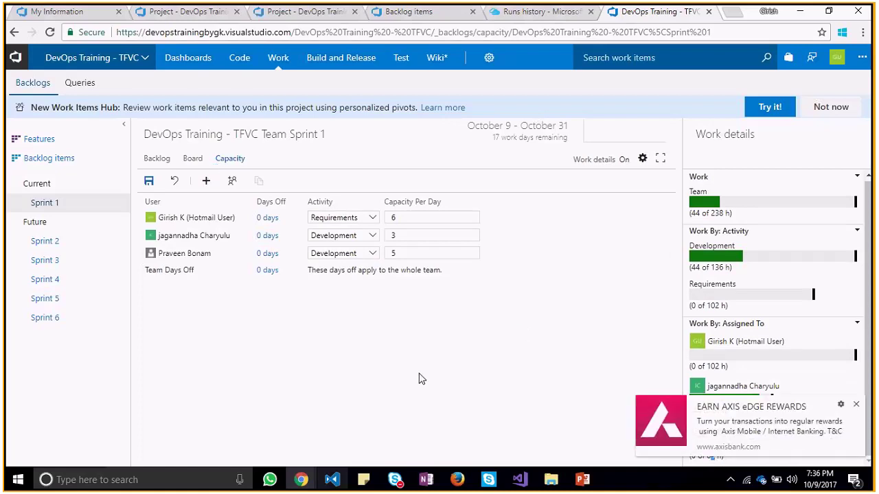
left_click(148, 181)
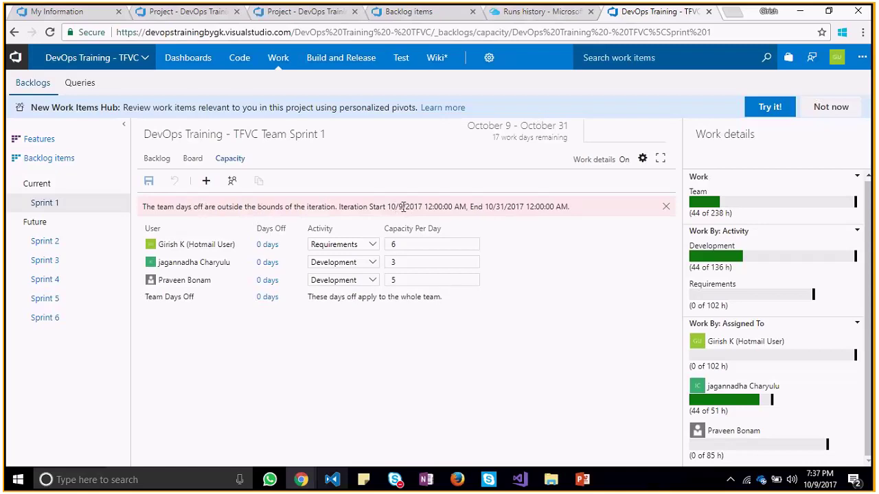
left_click_drag(391, 206, 473, 212)
Begin team days off on October 10, 2017, with an end date of July 18
left_click(515, 207)
left_click(269, 299)
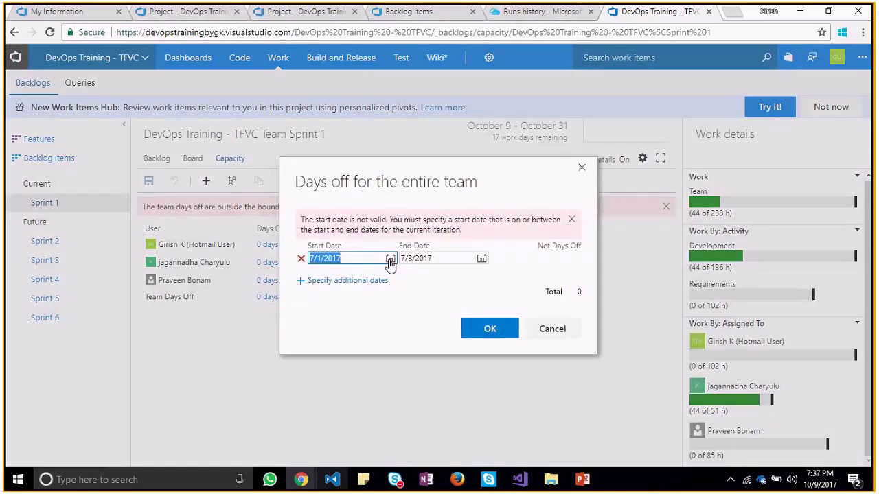
left_click(390, 259)
left_click(391, 272)
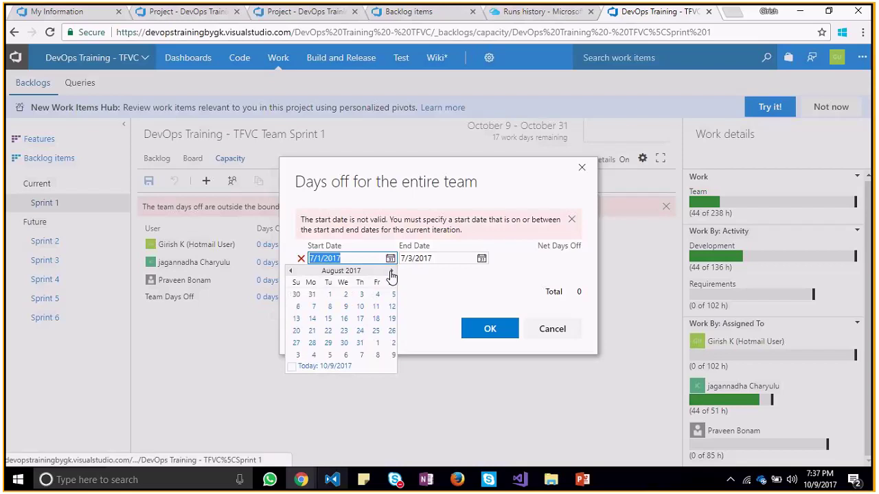
left_click(392, 272)
left_click(391, 272)
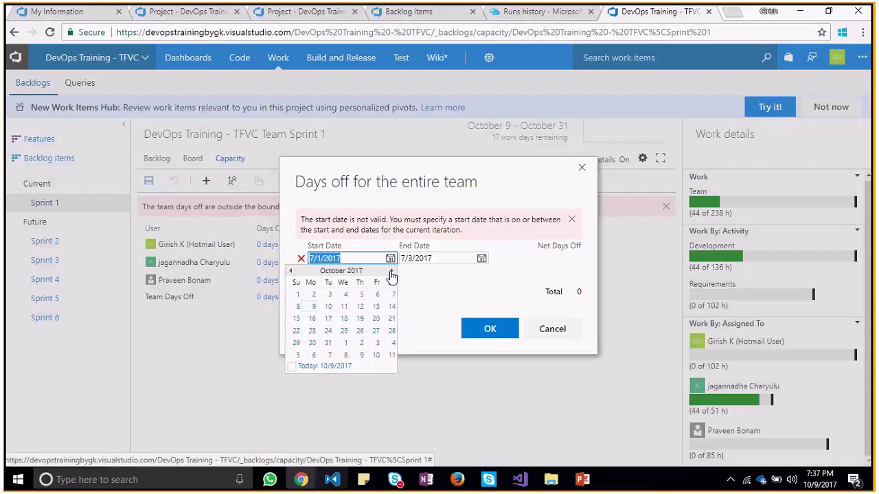
left_click(325, 309)
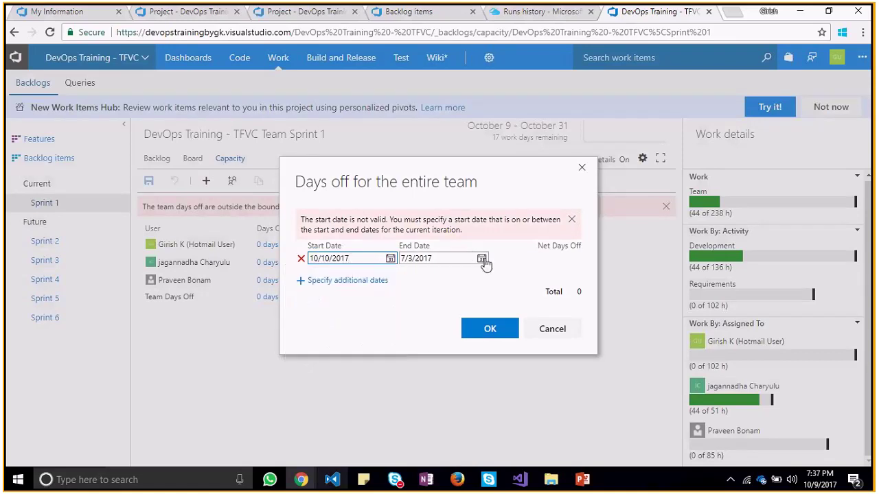
left_click(482, 259)
left_click(419, 332)
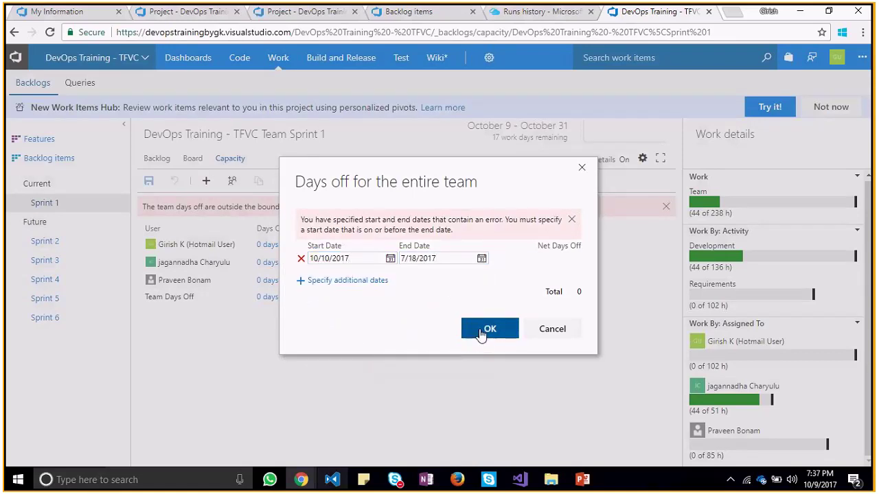
left_click(481, 335)
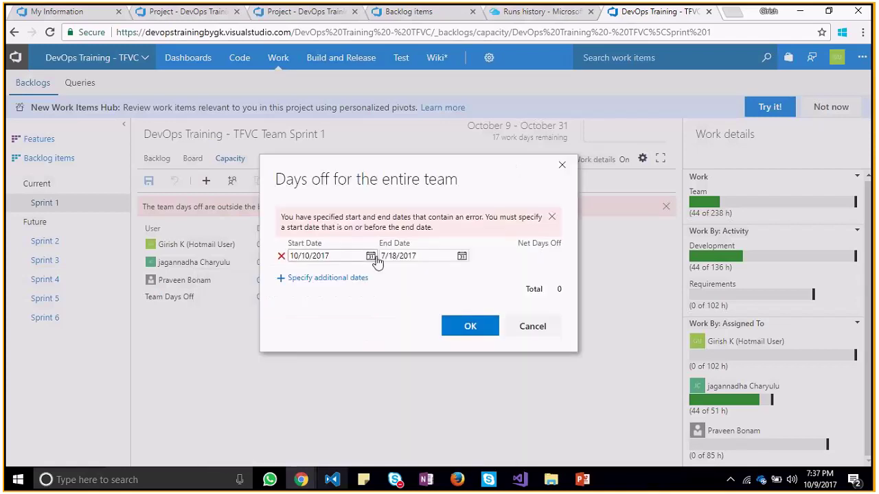
Set team days off to October 9–23, 2017 (11 days)
left_click(374, 258)
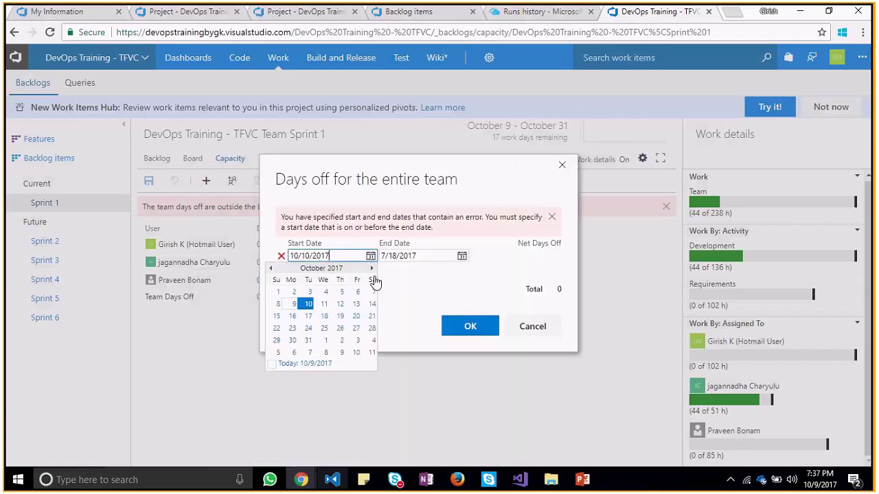
left_click(297, 307)
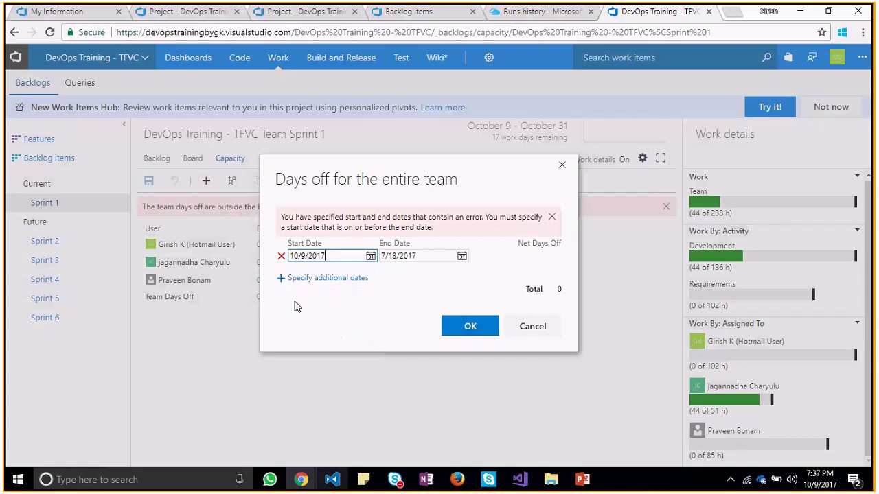
left_click(462, 257)
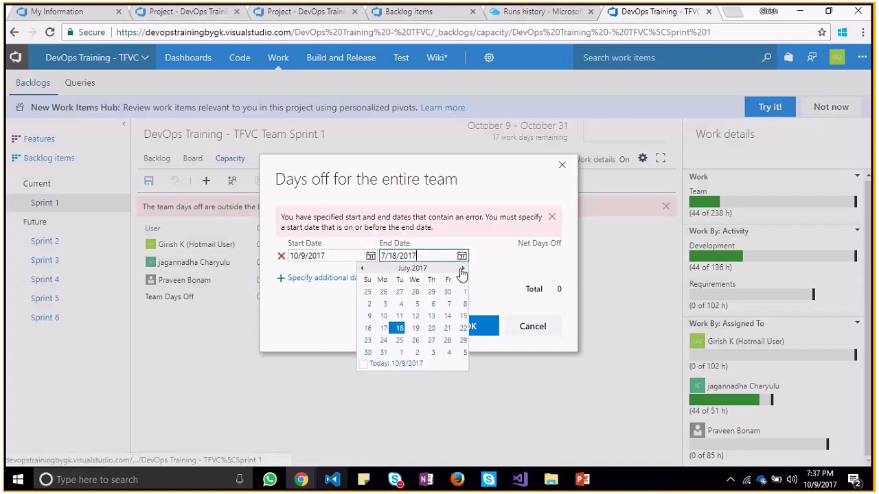
left_click(463, 269)
left_click(463, 269)
left_click(463, 269)
left_click(463, 269)
left_click(361, 269)
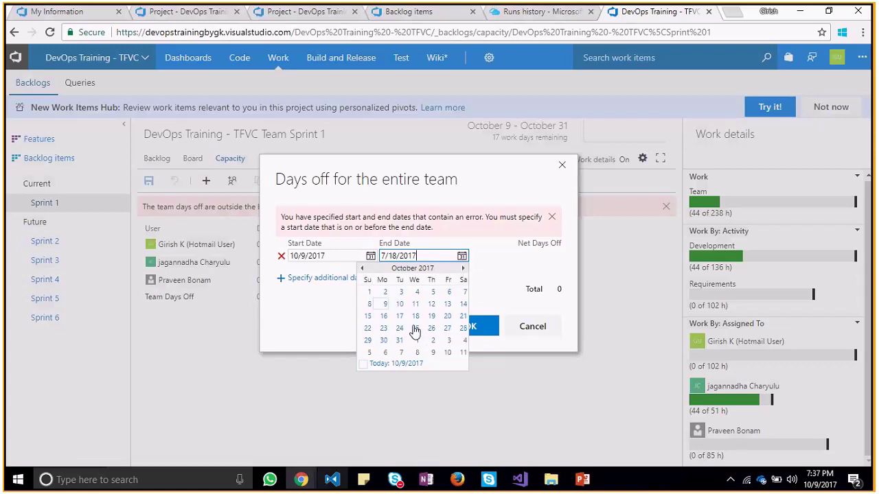
left_click(382, 329)
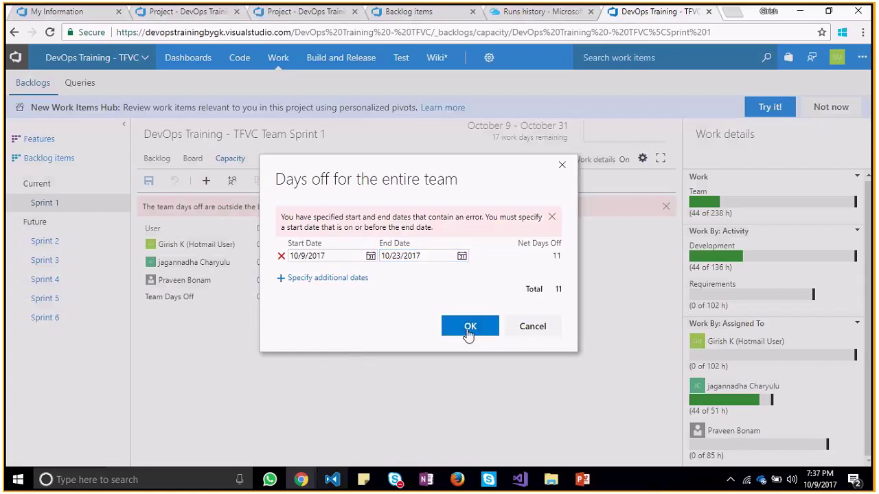
left_click(469, 328)
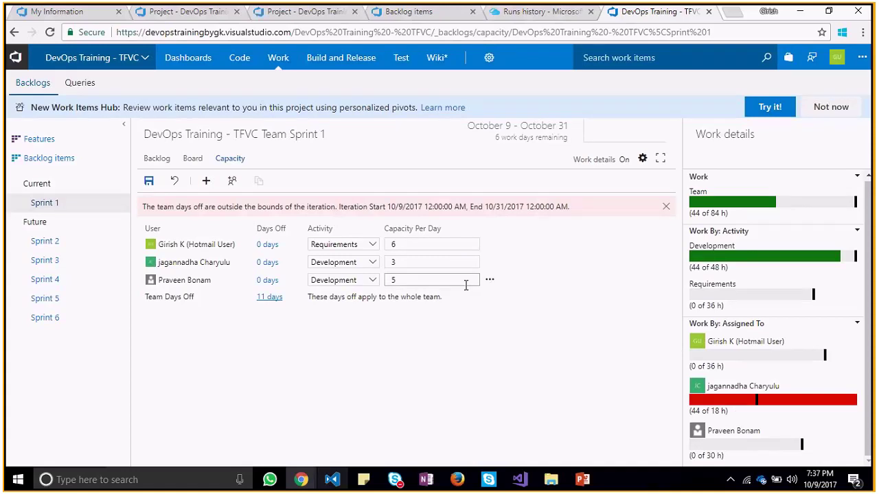
Shorten team days off to end October 12, leaving 4 days off
left_click(271, 296)
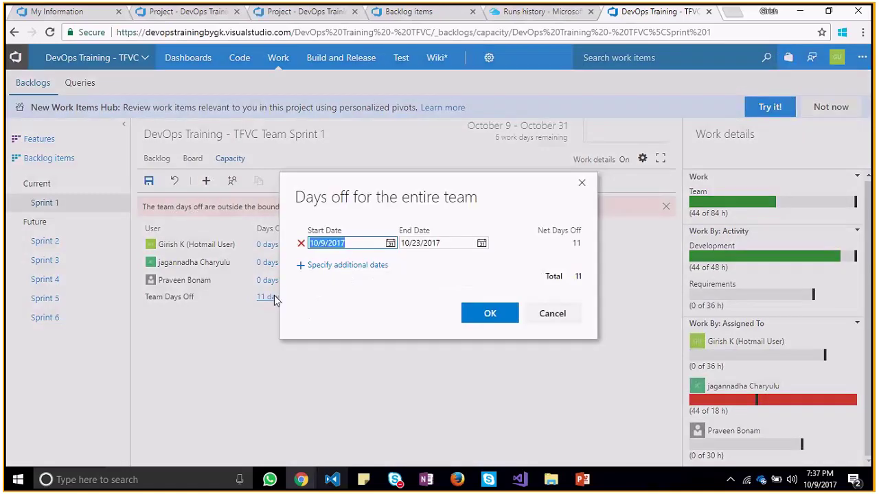
left_click(481, 244)
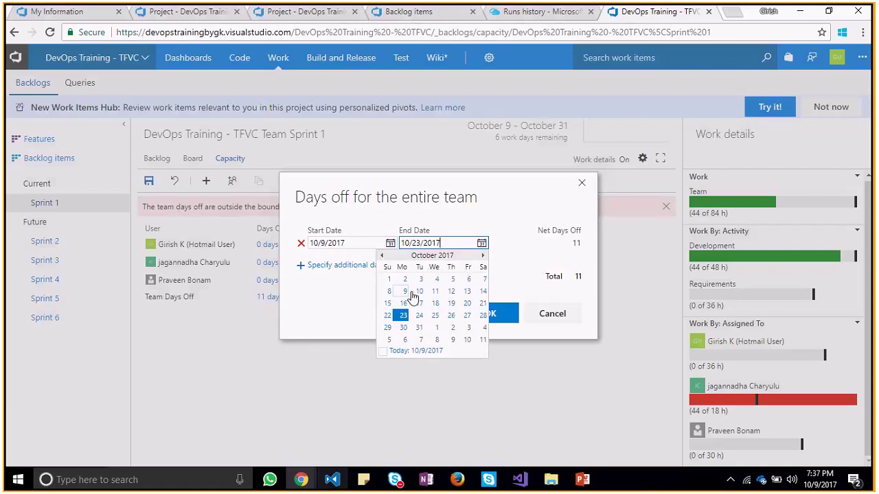
left_click(452, 292)
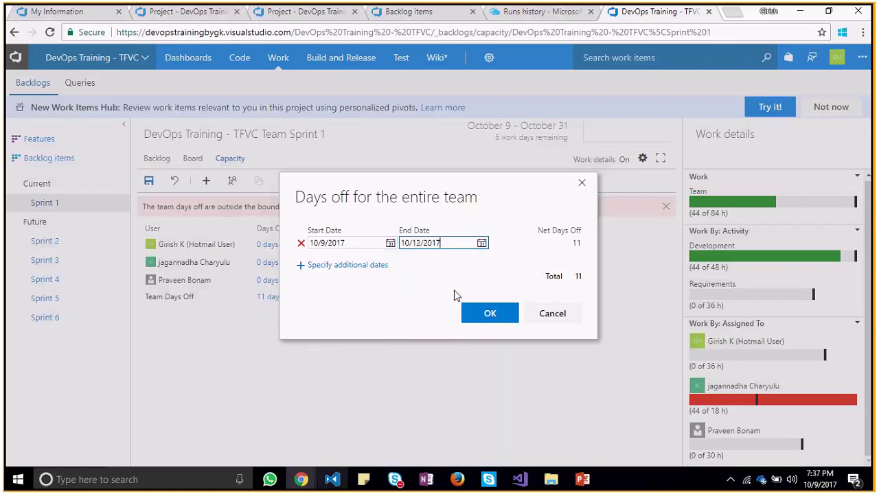
left_click(489, 315)
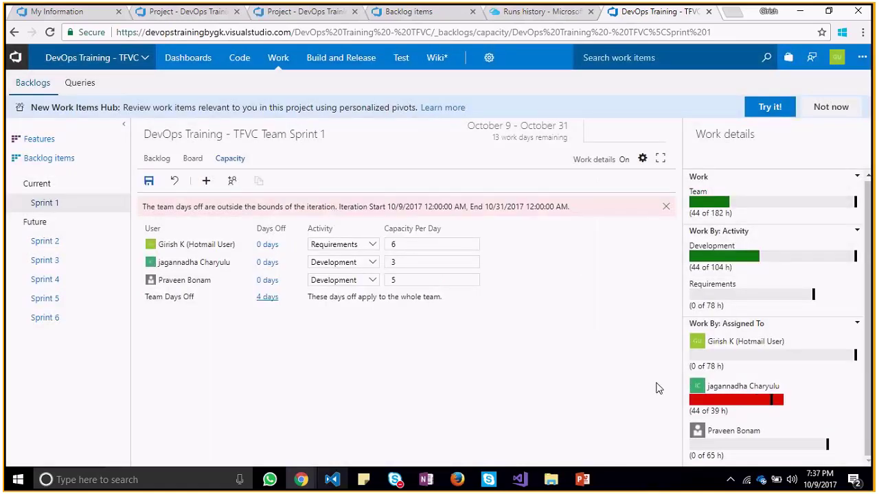
left_click(261, 298)
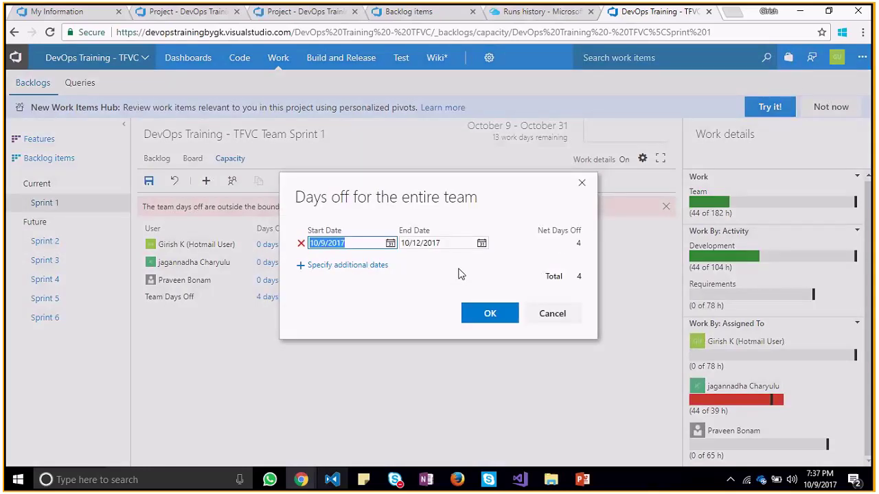
left_click(580, 186)
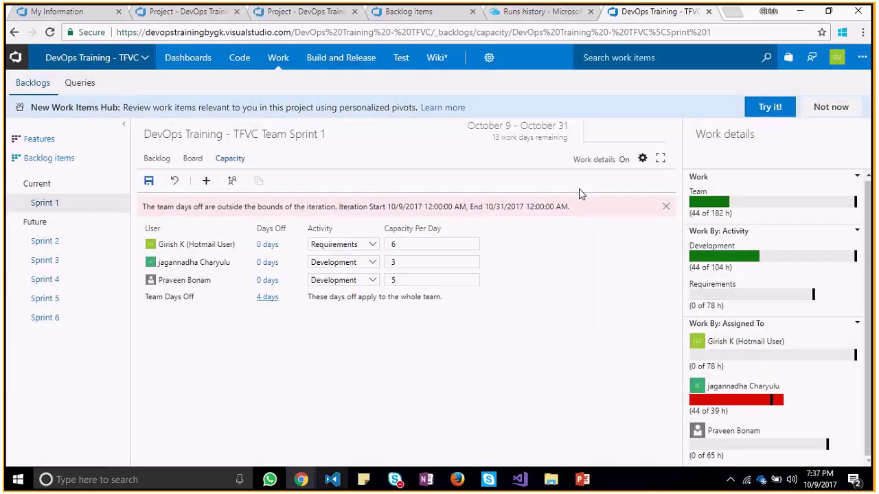
left_click(268, 263)
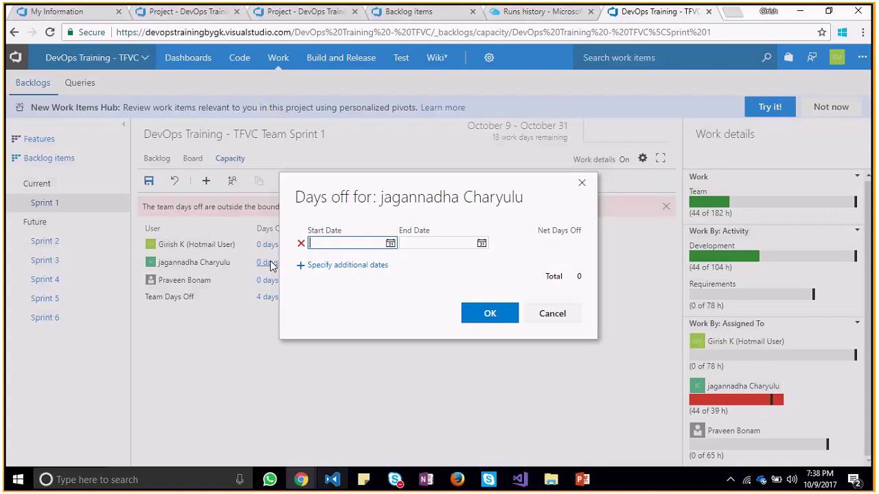
Give the second member days off from October 10 to October 12
left_click(390, 245)
left_click(324, 291)
left_click(481, 245)
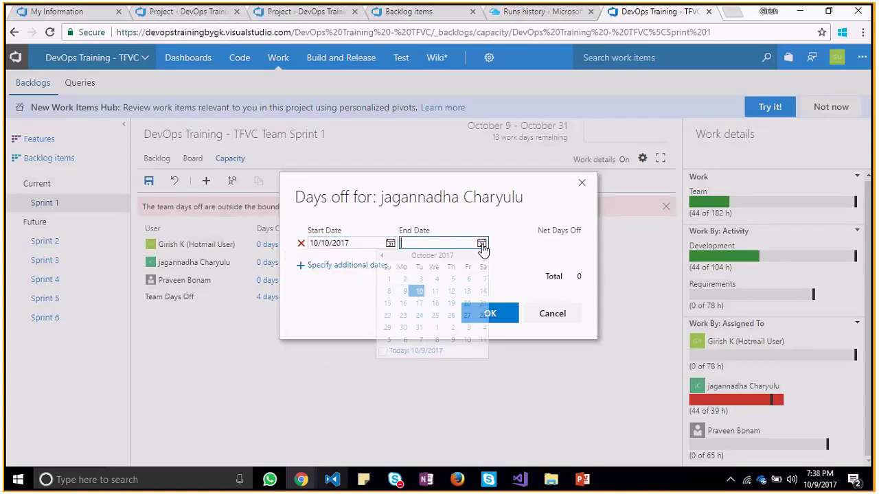
left_click(451, 291)
left_click(486, 313)
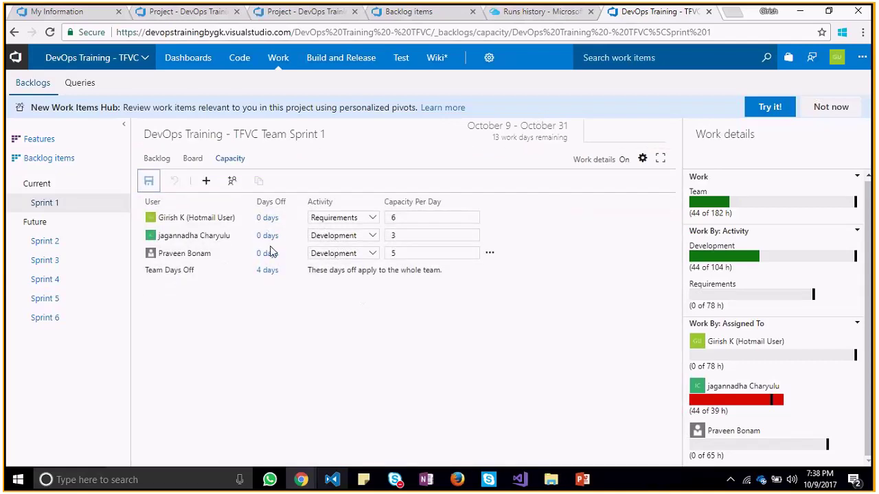
Move team days off to October 13–17, 2017
left_click(268, 270)
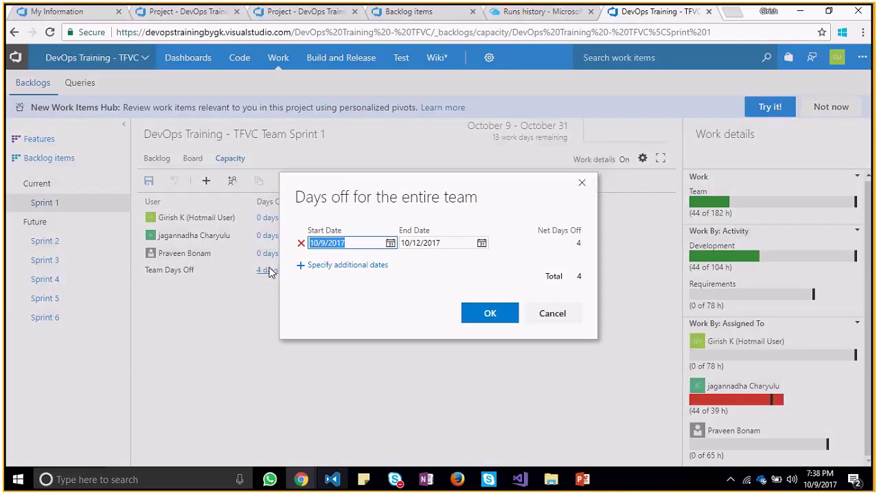
left_click(390, 243)
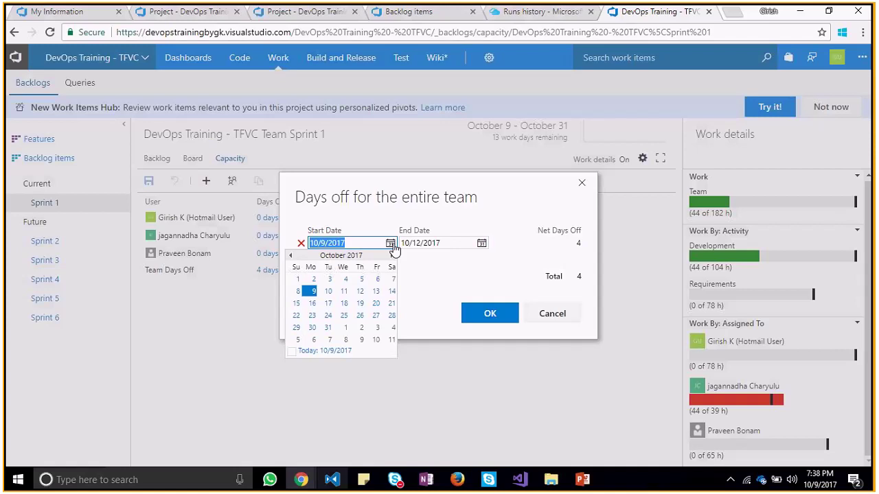
left_click(375, 291)
left_click(481, 243)
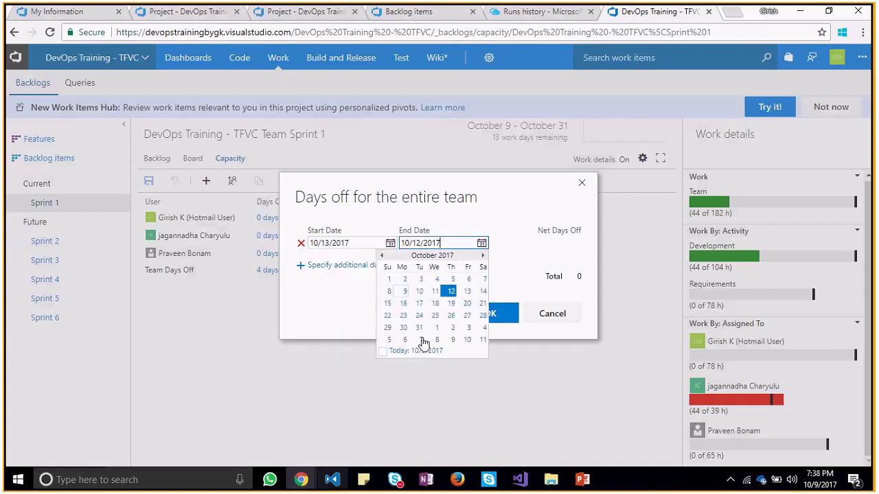
left_click(419, 303)
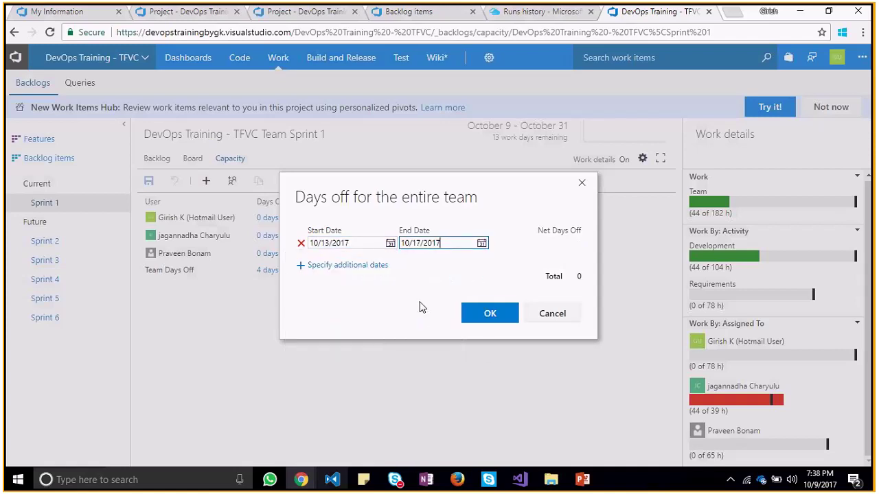
left_click(499, 316)
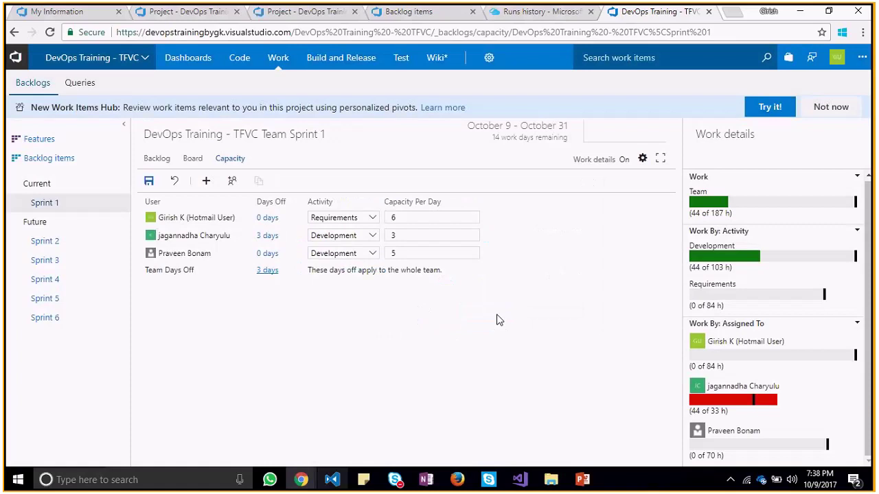
left_click(269, 217)
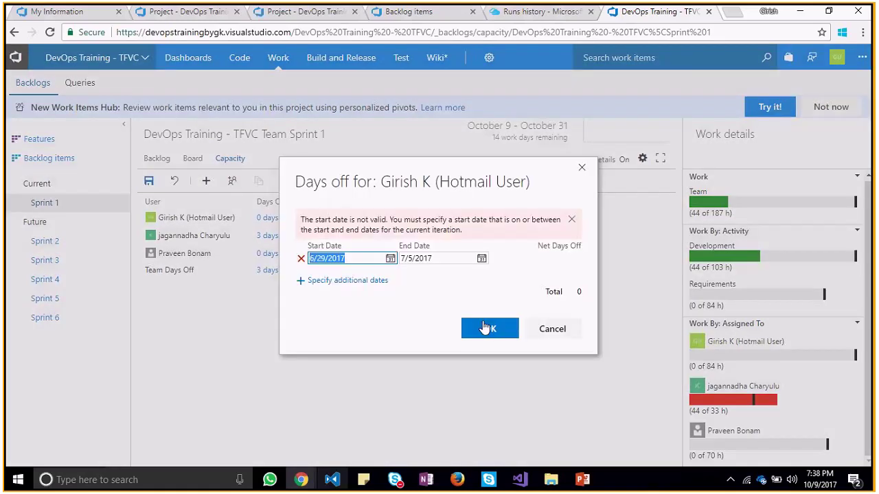
Give the first member 3 days off starting October 10, 2017
left_click(390, 258)
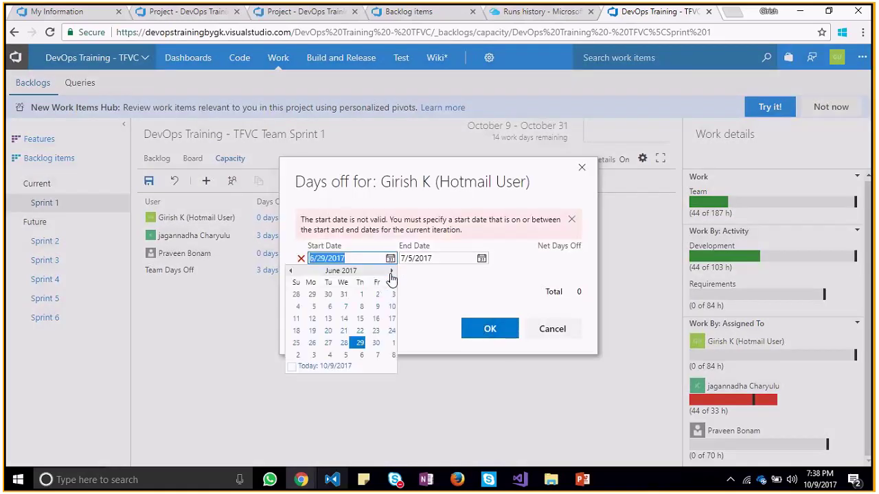
left_click(391, 271)
left_click(391, 272)
left_click(391, 272)
left_click(391, 271)
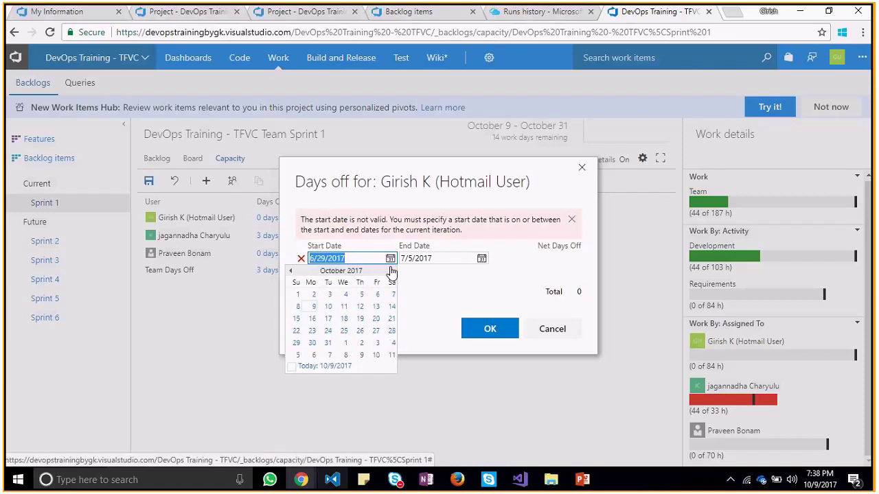
left_click(329, 312)
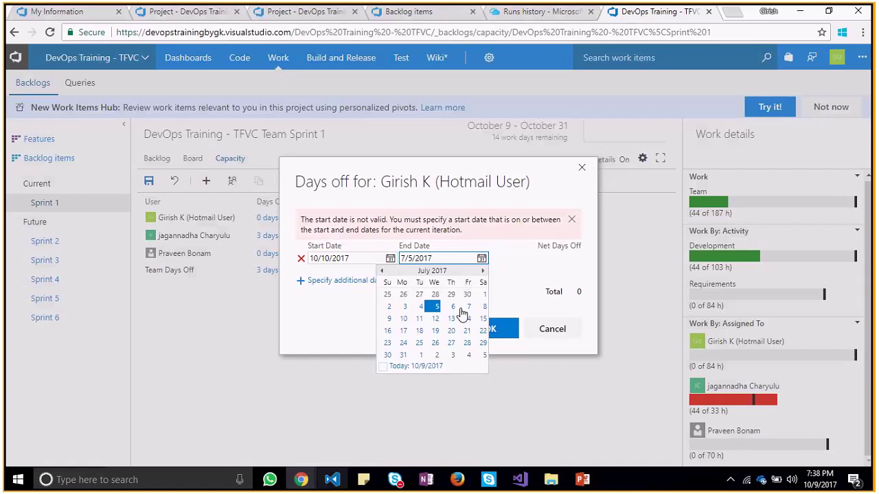
left_click(483, 271)
left_click(483, 271)
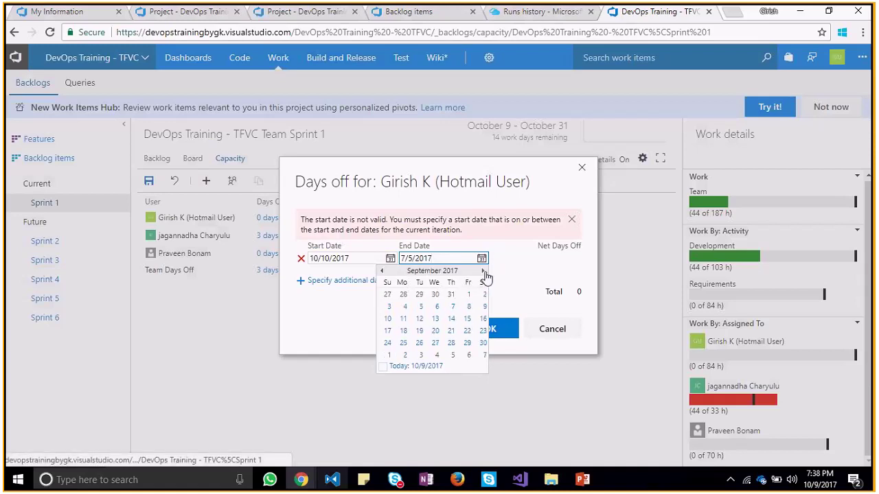
left_click(483, 271)
left_click(483, 271)
left_click(388, 273)
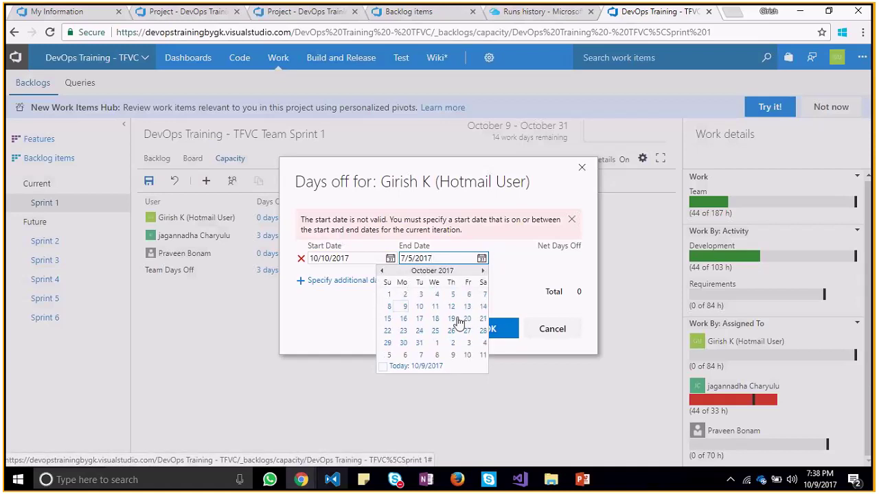
left_click(463, 317)
left_click(479, 332)
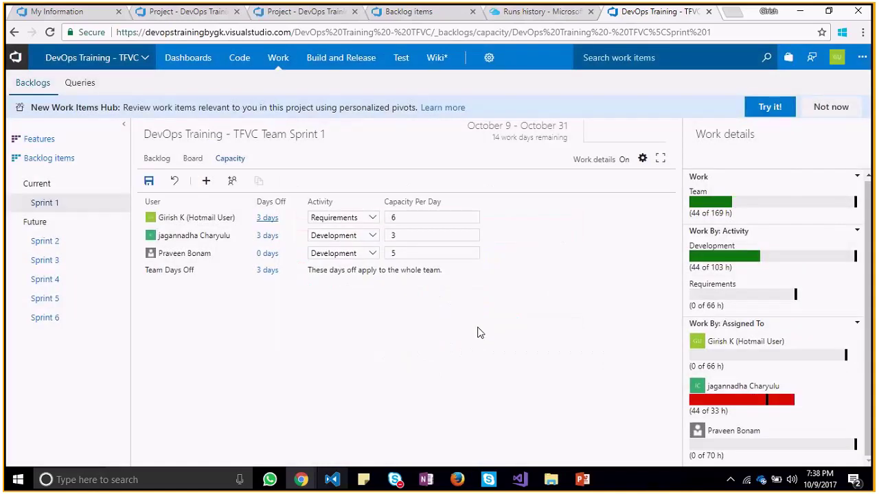
Give the third member days off from October 10 to October 11
left_click(265, 254)
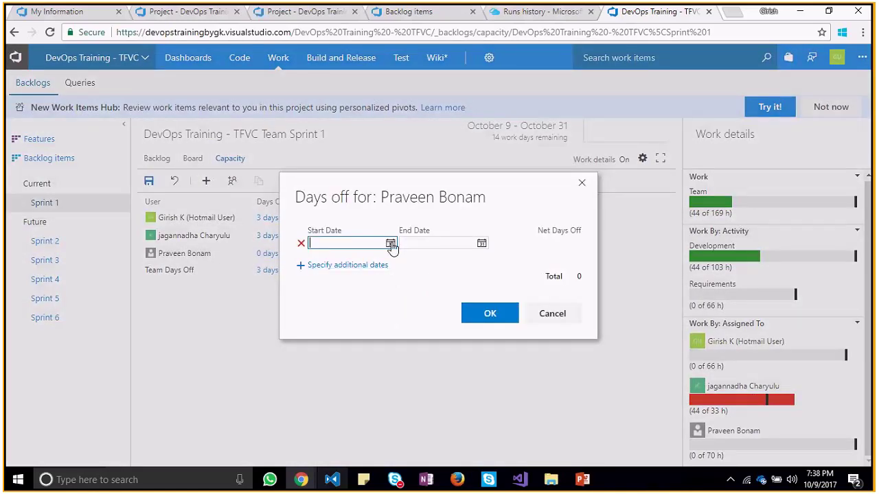
left_click(390, 244)
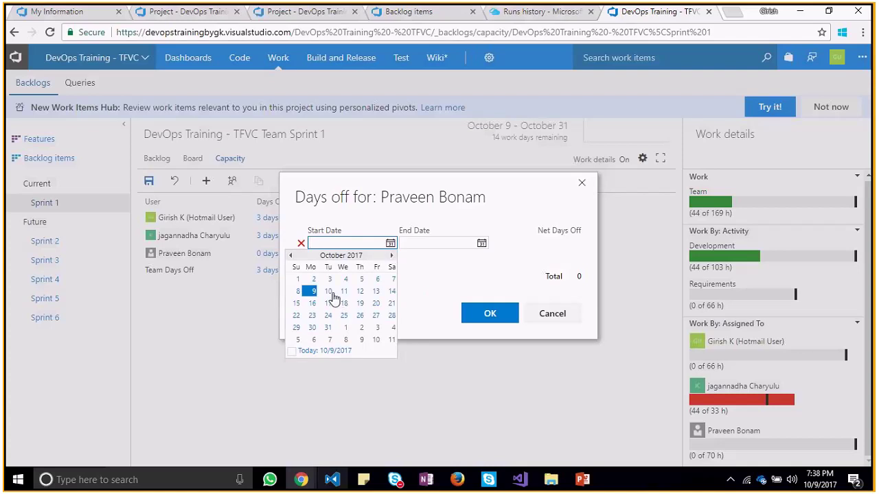
left_click(329, 292)
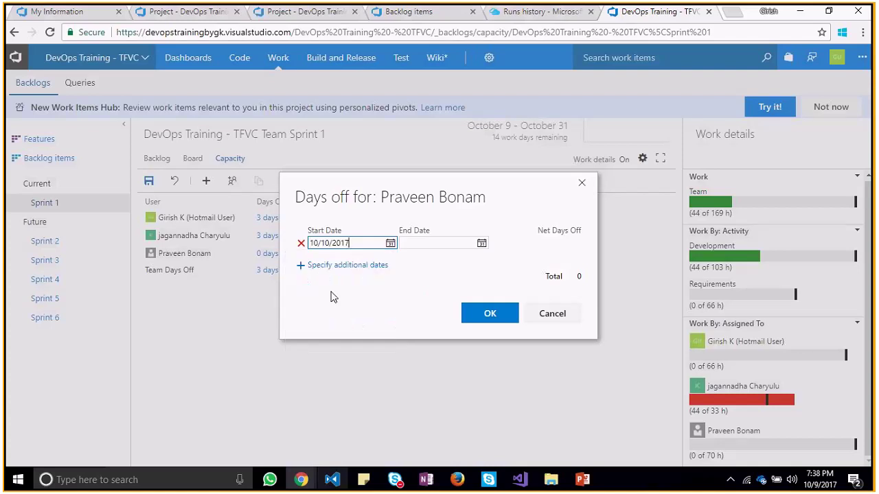
left_click(481, 243)
left_click(436, 294)
left_click(481, 312)
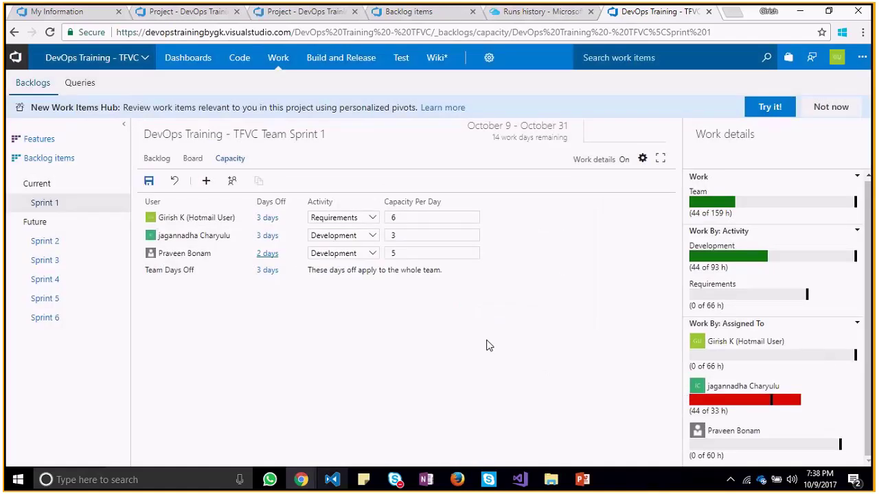
Save the Sprint 1 capacity at 44 of 159 h and go to the task board
left_click(148, 180)
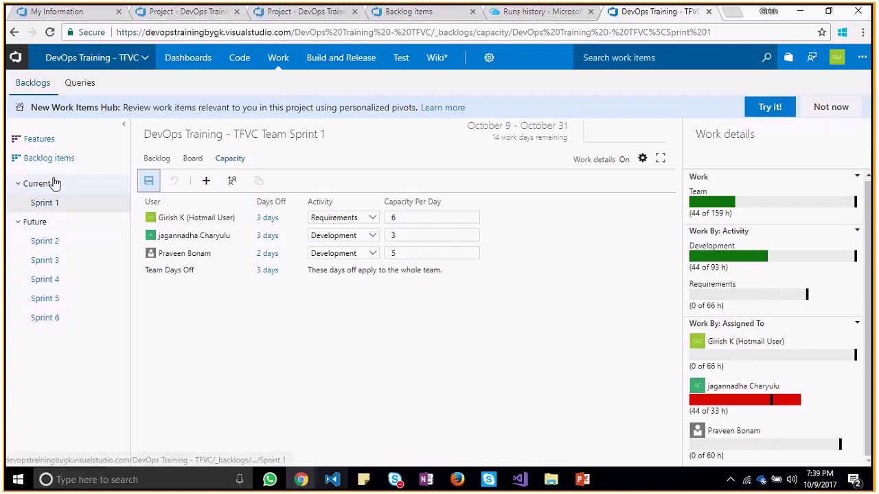
left_click(195, 160)
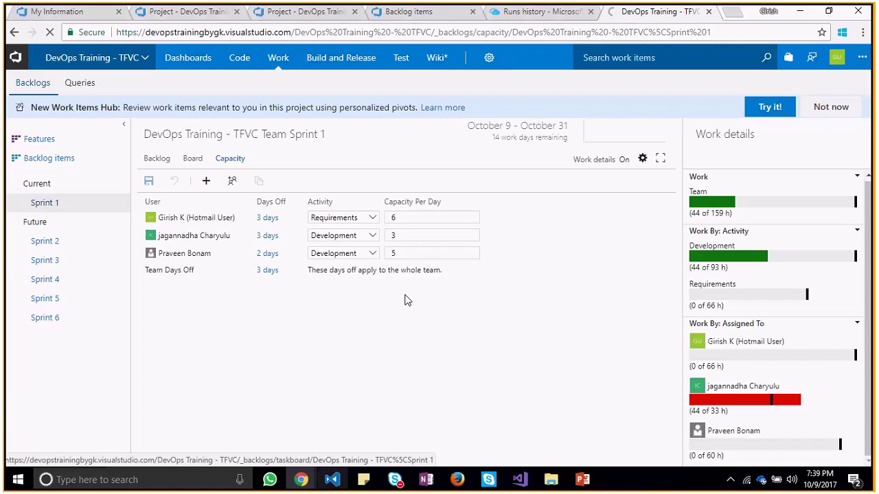
Reload the stalled page and open the Sprint 1 task board, leaving task 9's assignee unchanged
left_click(186, 165)
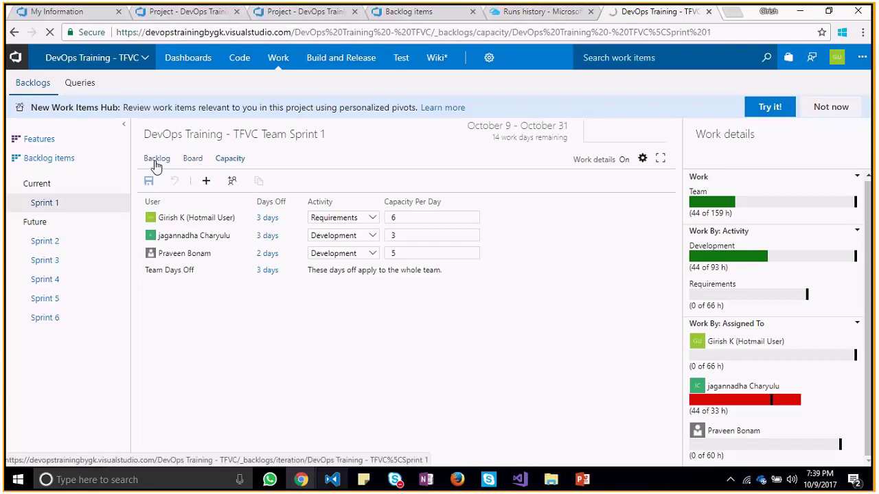
left_click(54, 38)
left_click(50, 33)
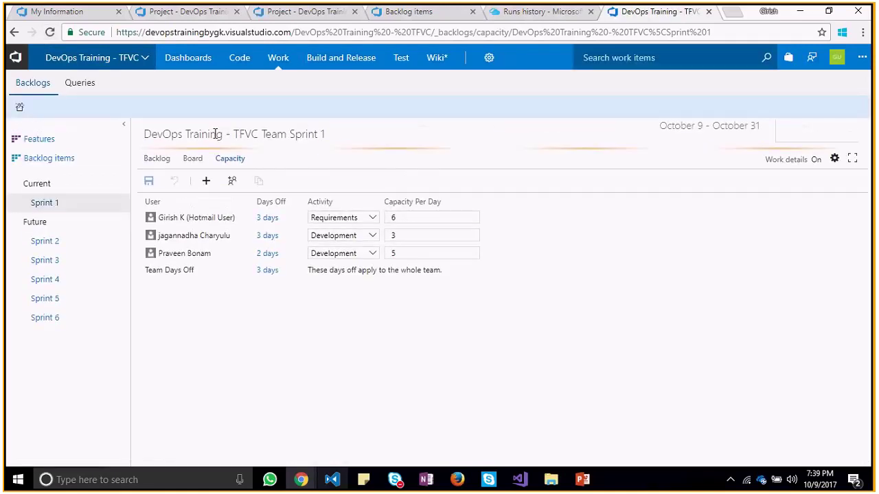
left_click(194, 163)
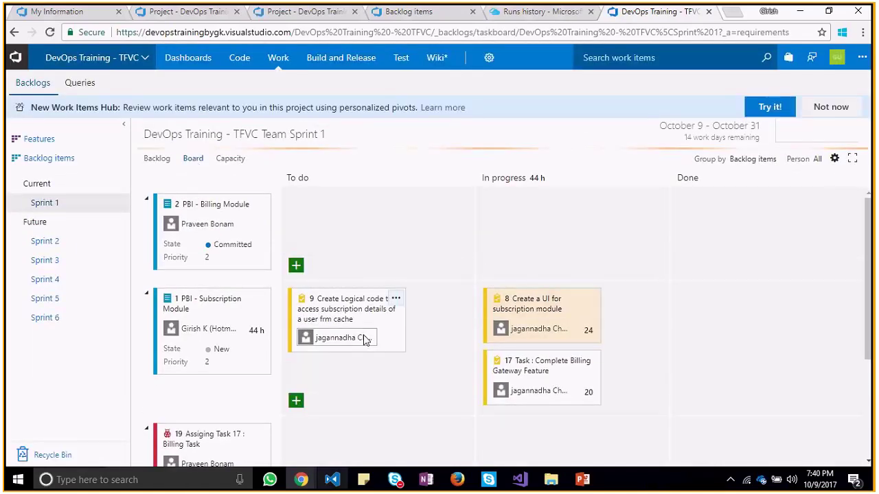
left_click(371, 337)
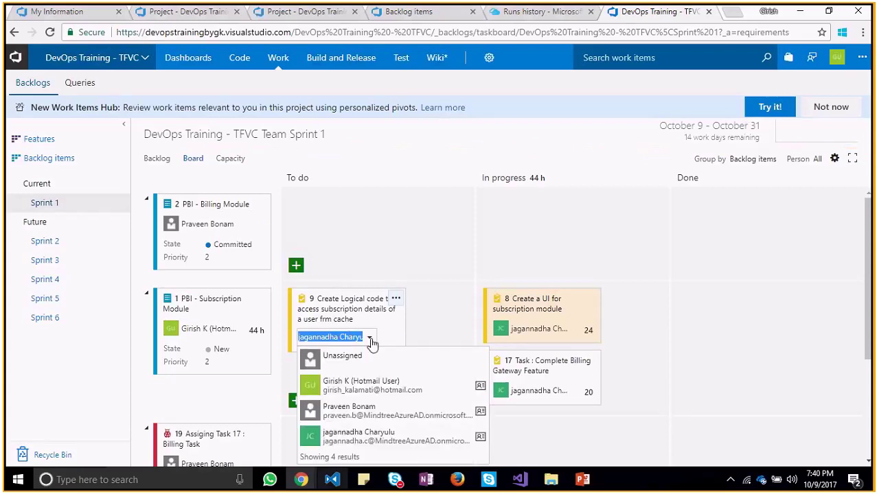
left_click(371, 438)
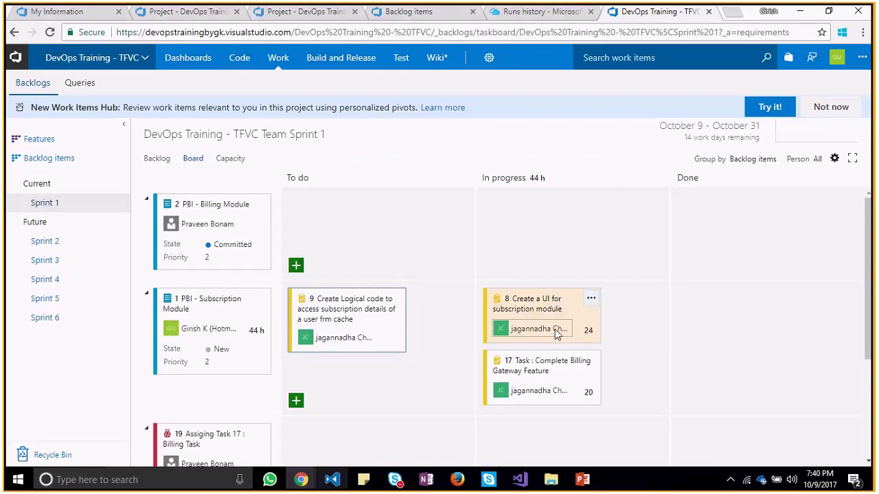
Set task 9's remaining work to 14 hours and save it
left_click(349, 308)
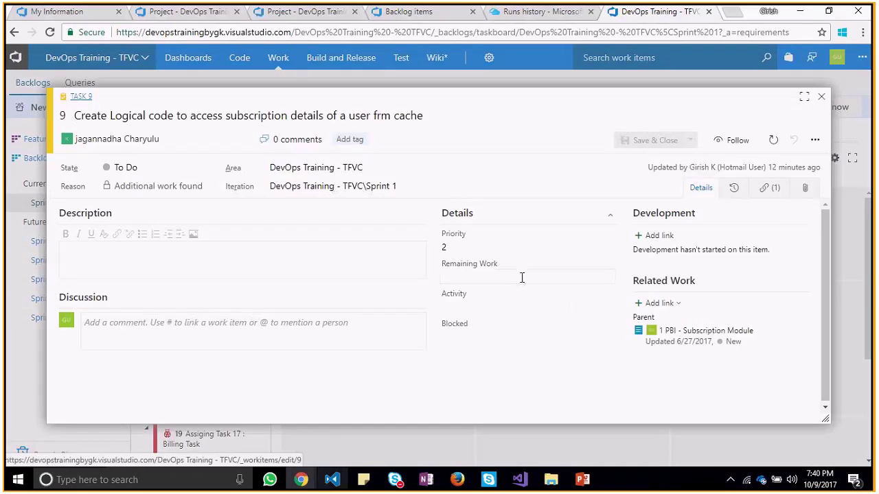
left_click(505, 274)
type("14")
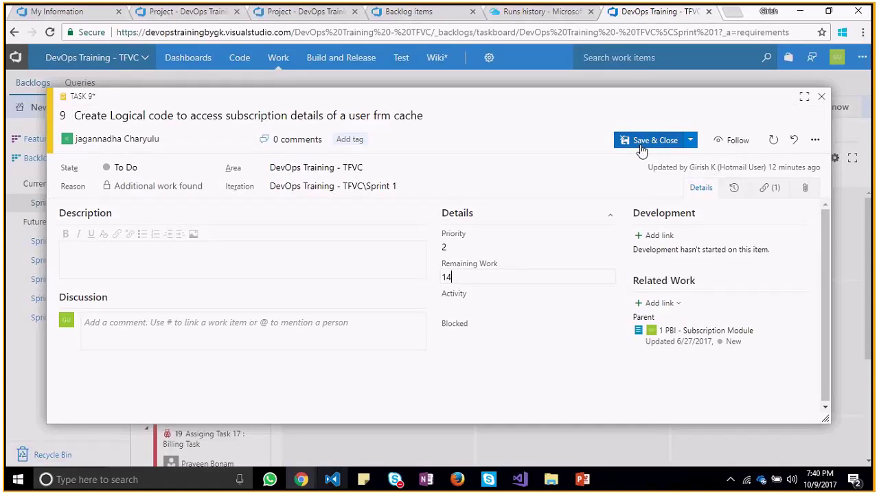
left_click(642, 143)
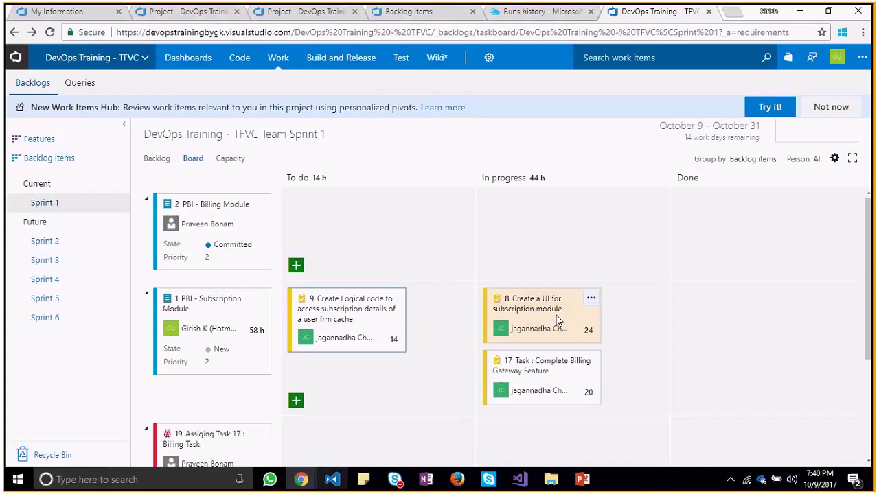
Reassign tasks 8 and 9 to different team members
left_click(550, 327)
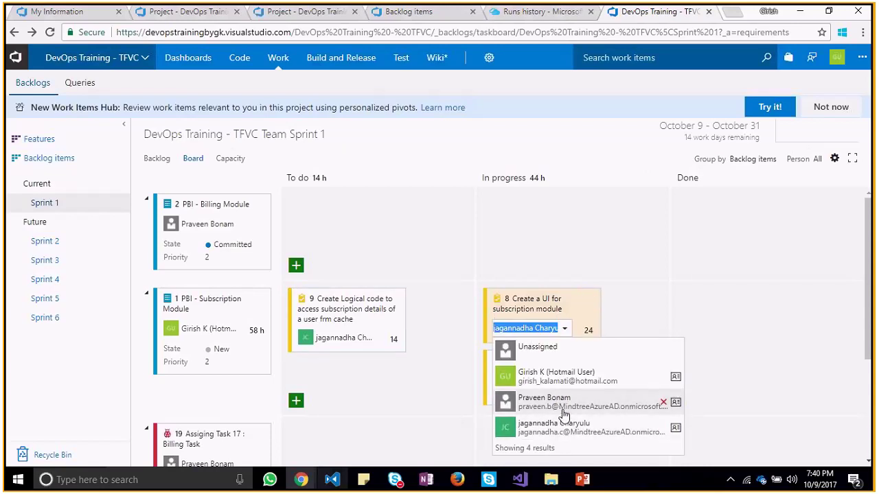
left_click(563, 412)
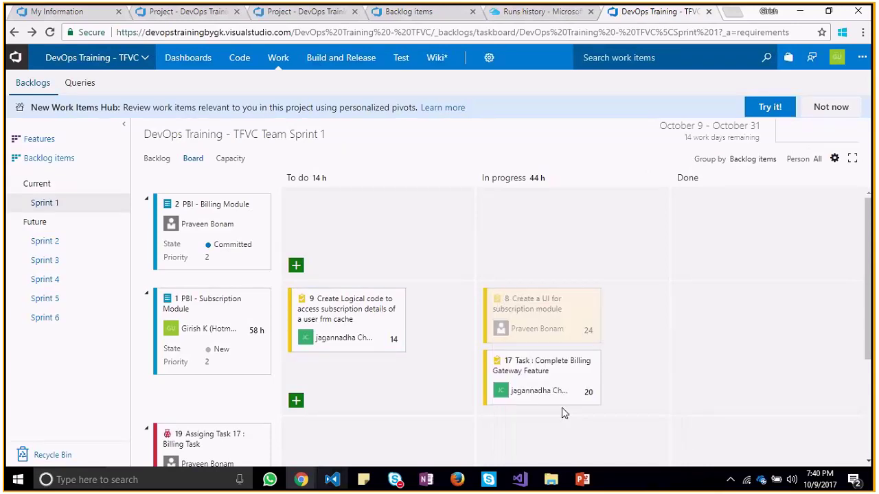
left_click(332, 338)
left_click(373, 386)
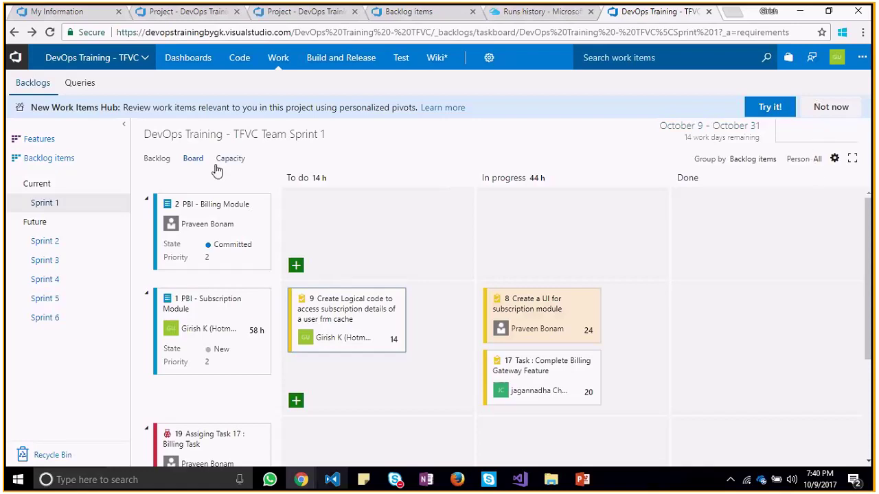
left_click(166, 165)
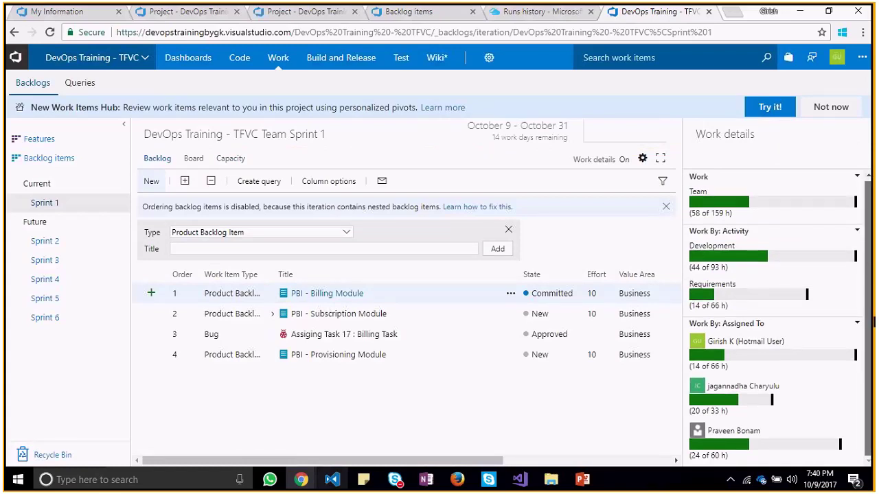
left_click_drag(873, 320, 870, 227)
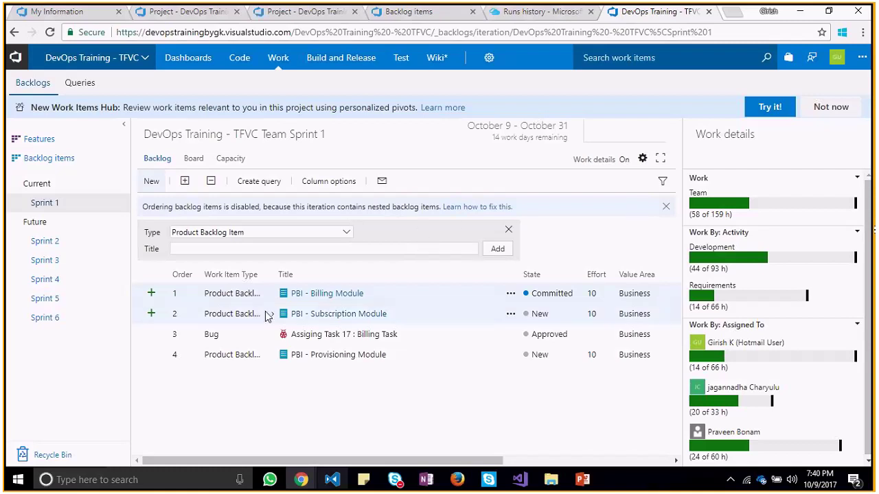
left_click(196, 162)
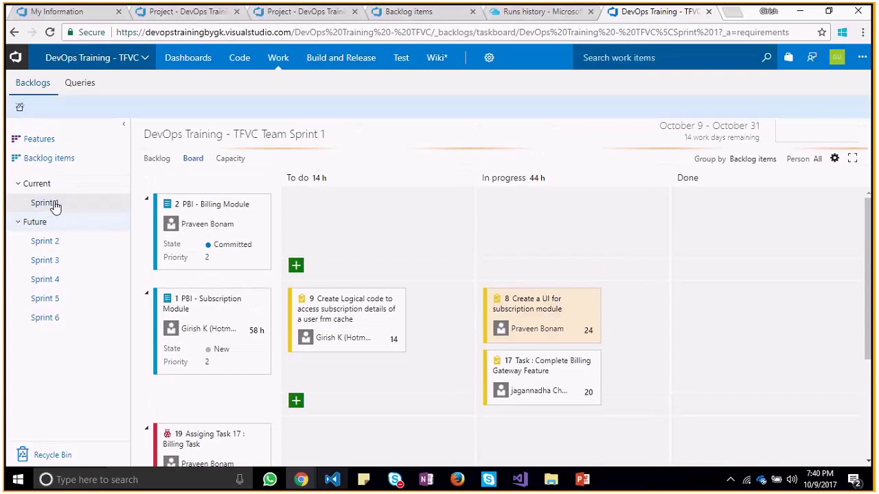
left_click(54, 205)
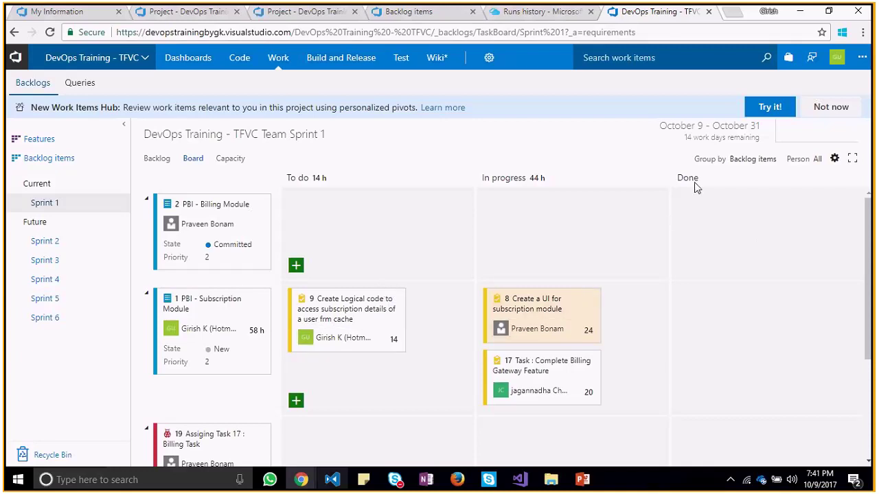
left_click(731, 131)
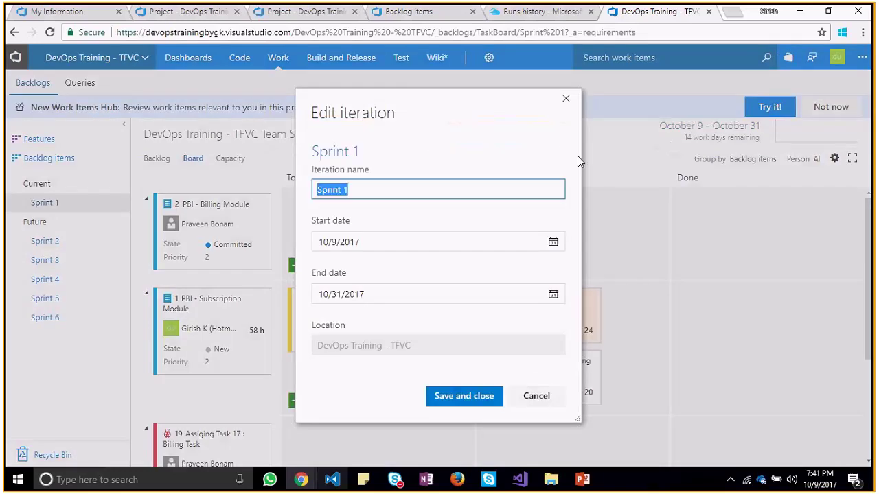
left_click(566, 100)
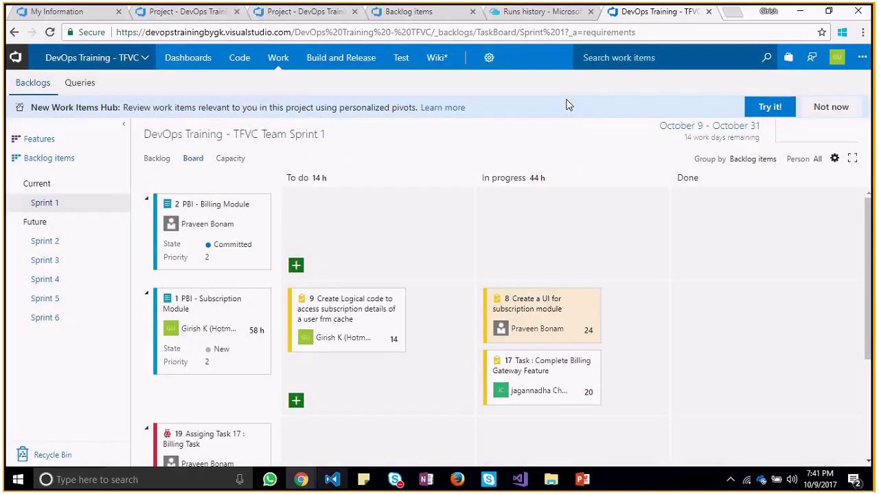
left_click(802, 131)
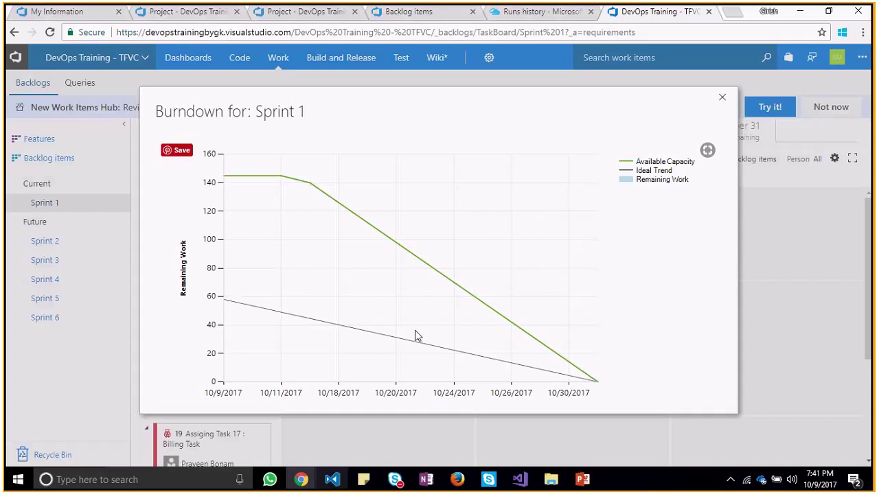
left_click_drag(229, 178, 498, 318)
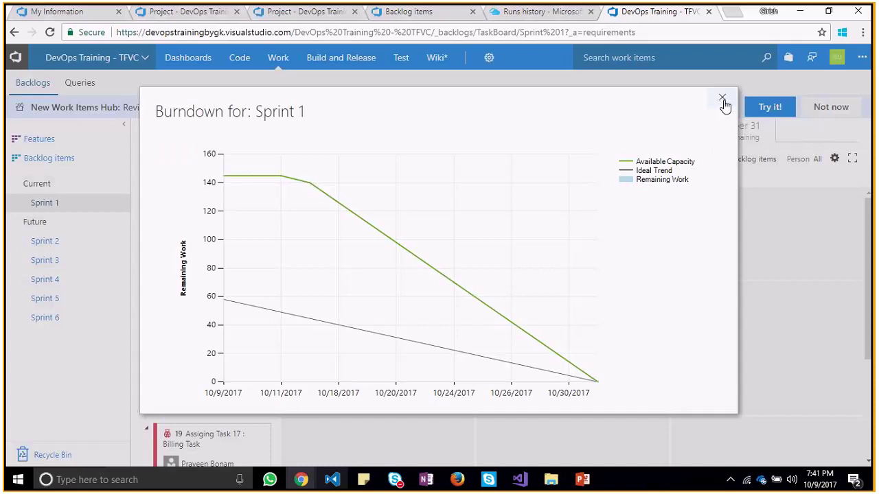
left_click(722, 99)
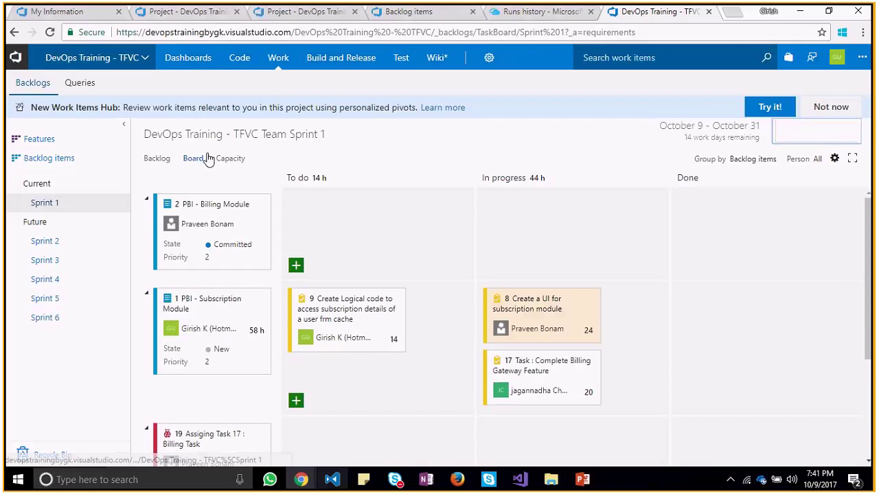
On the Sprint 1 capacity page, try adding the new user's e-mail; no more members are available
left_click(233, 162)
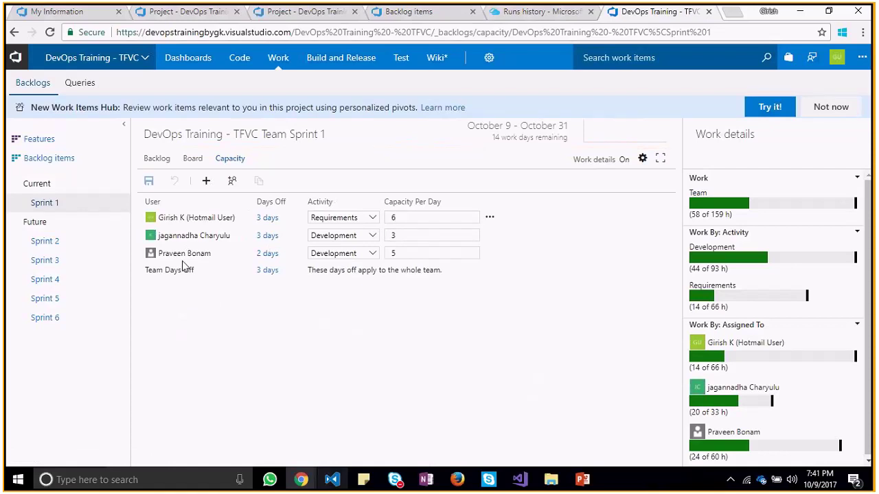
left_click(206, 181)
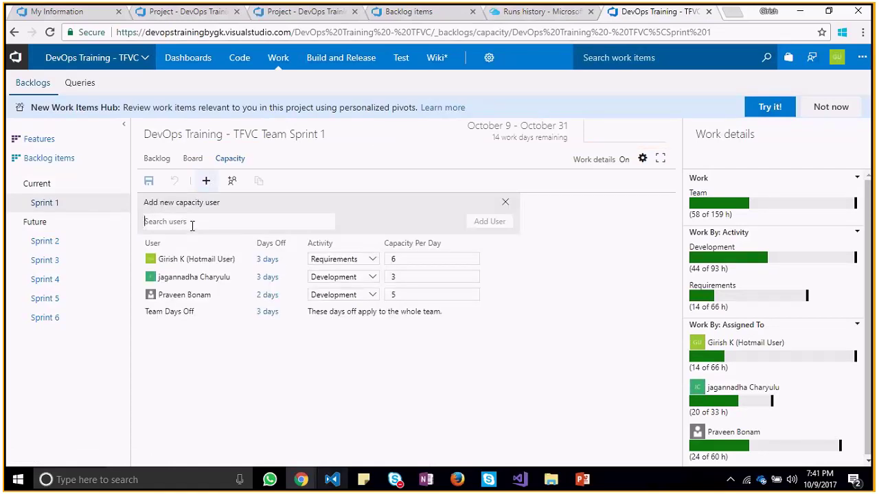
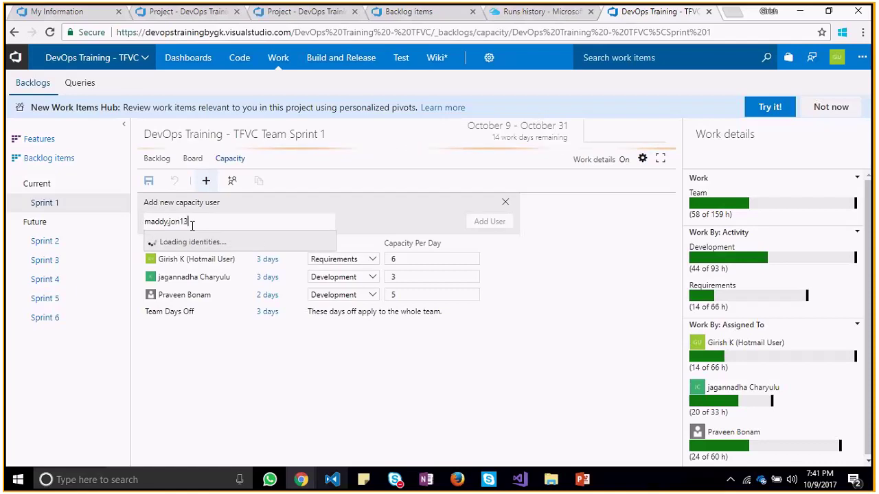
key("ctrl+a")
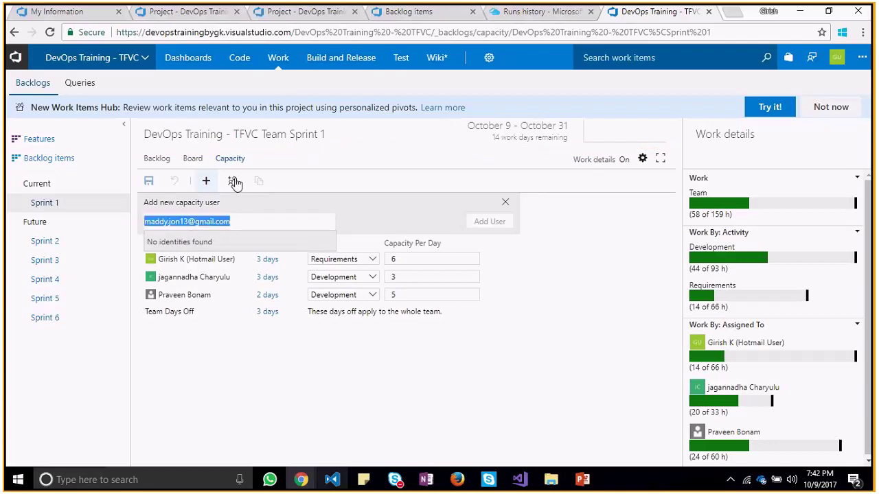
left_click(233, 181)
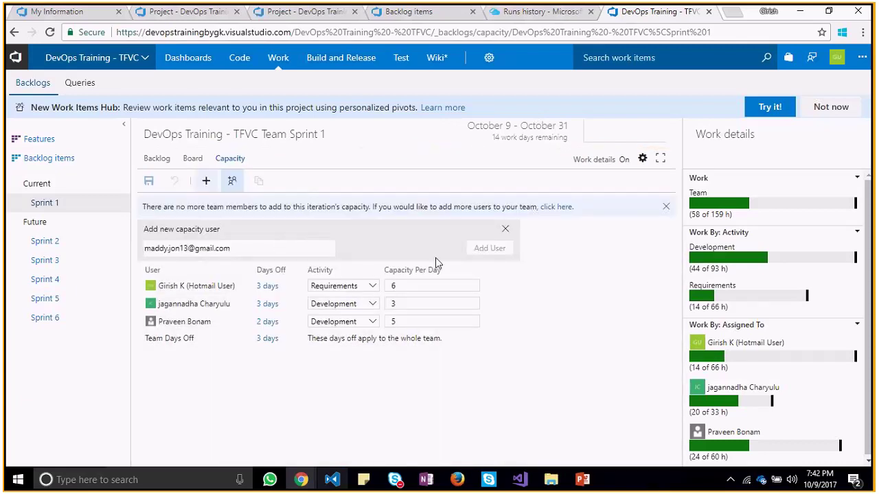
left_click(308, 248)
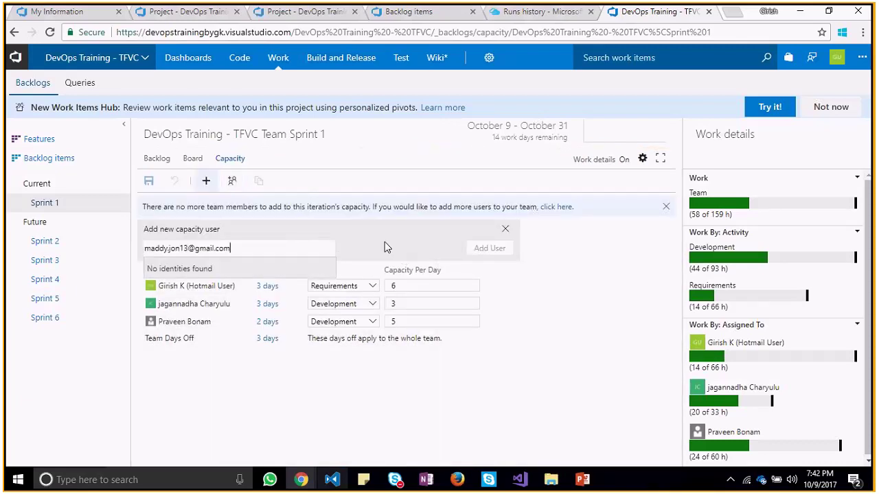
left_click(402, 246)
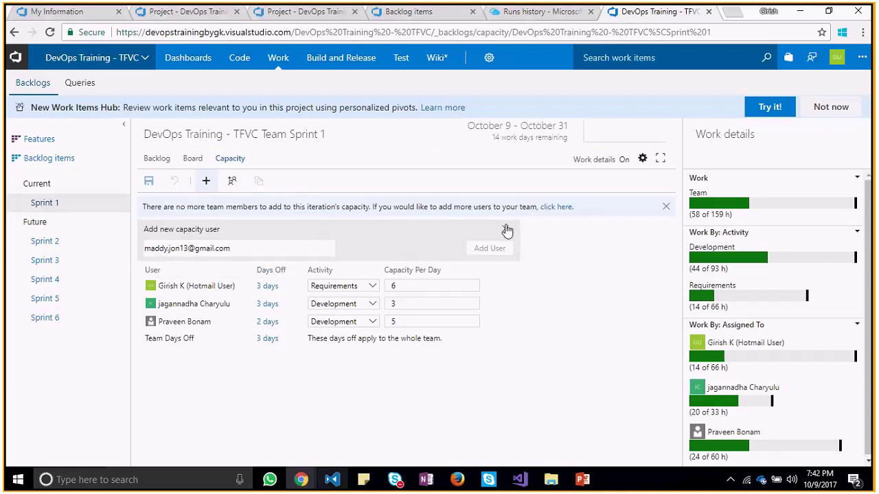
In team settings, try adding the new member's e-mail, which matches no identity
left_click(556, 207)
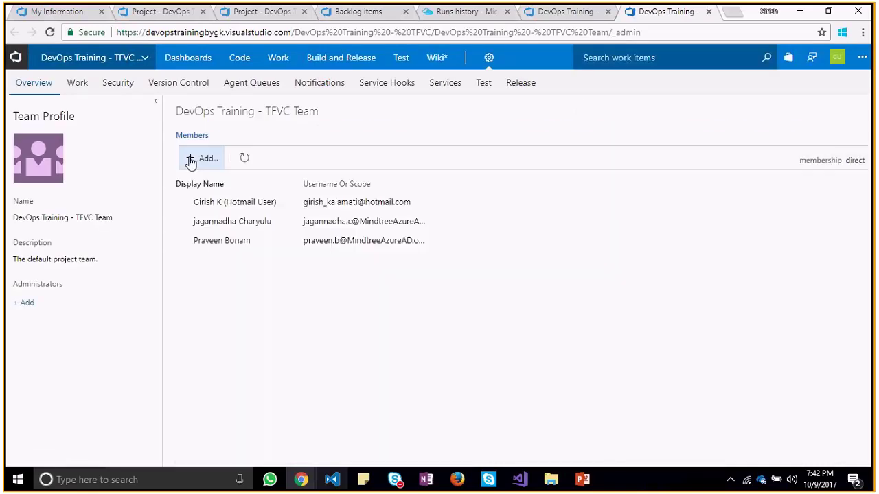
left_click(199, 158)
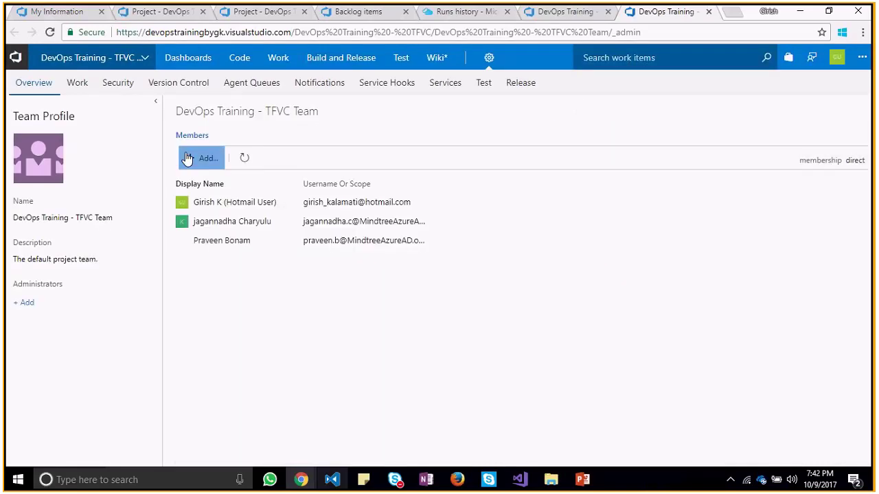
key("ctrl+v")
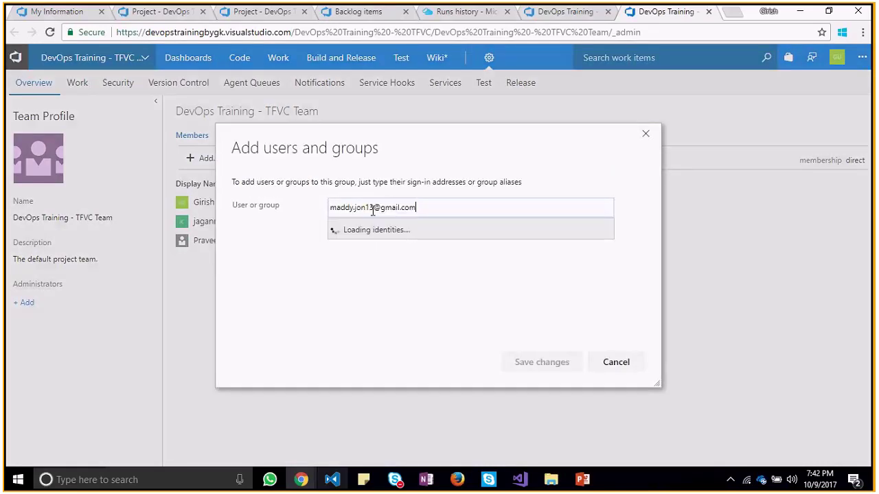
left_click(522, 297)
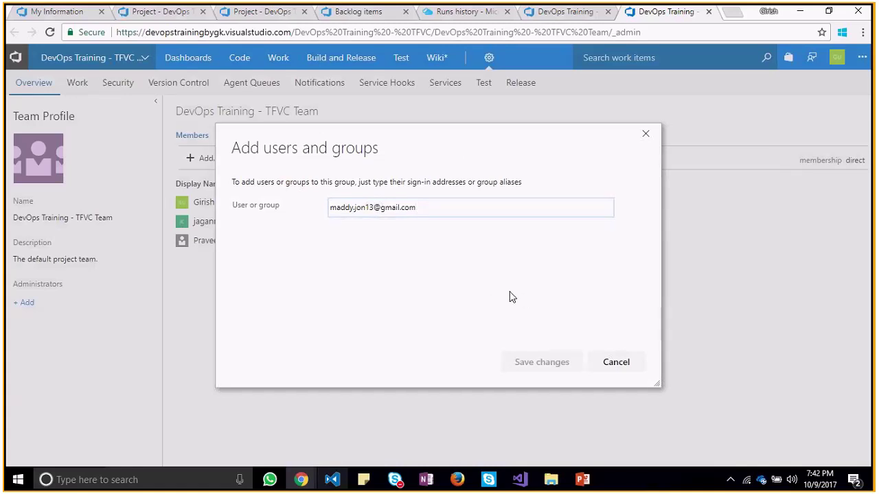
left_click(454, 209)
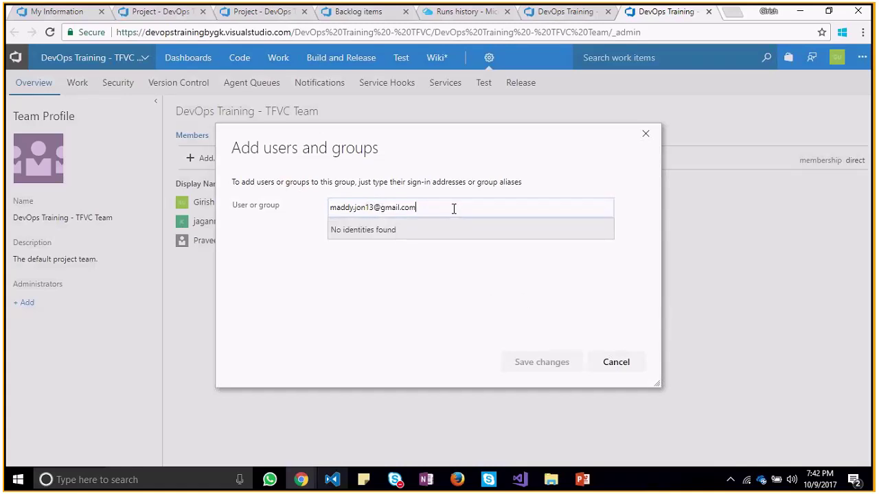
left_click(645, 133)
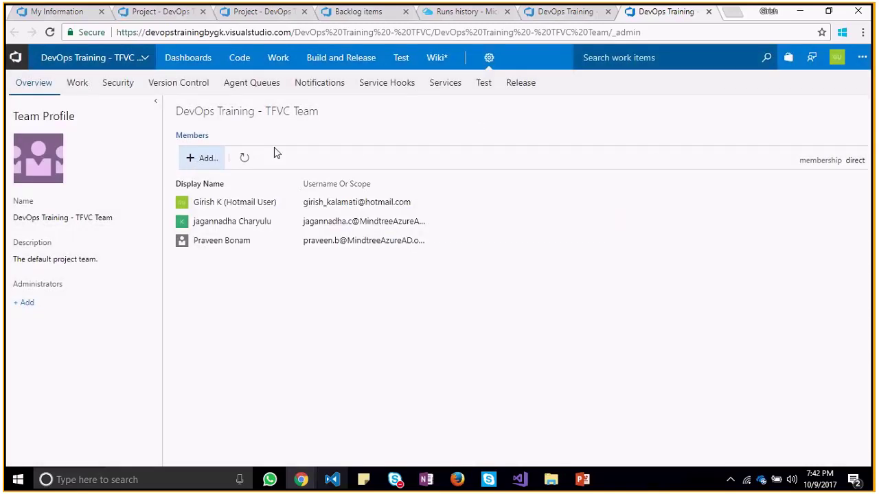
Retry the e-mail in the add-member dialog, close it unsaved, and reload team settings
left_click(203, 165)
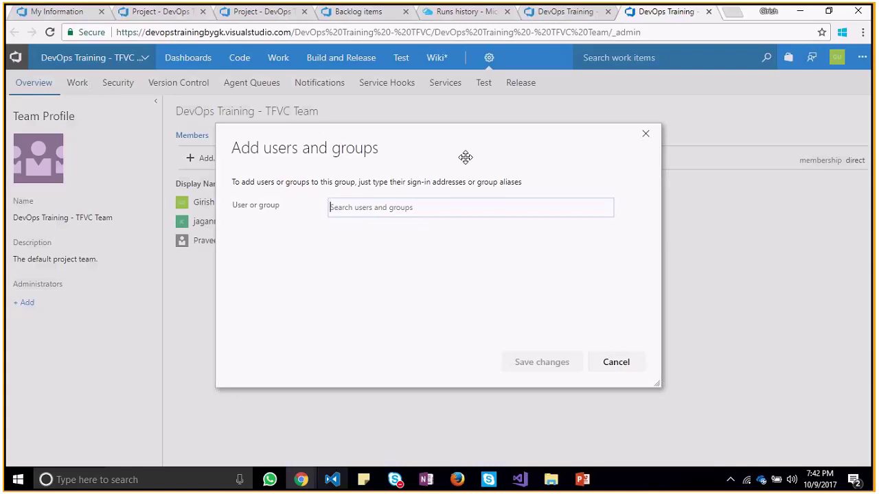
key("ctrl+v")
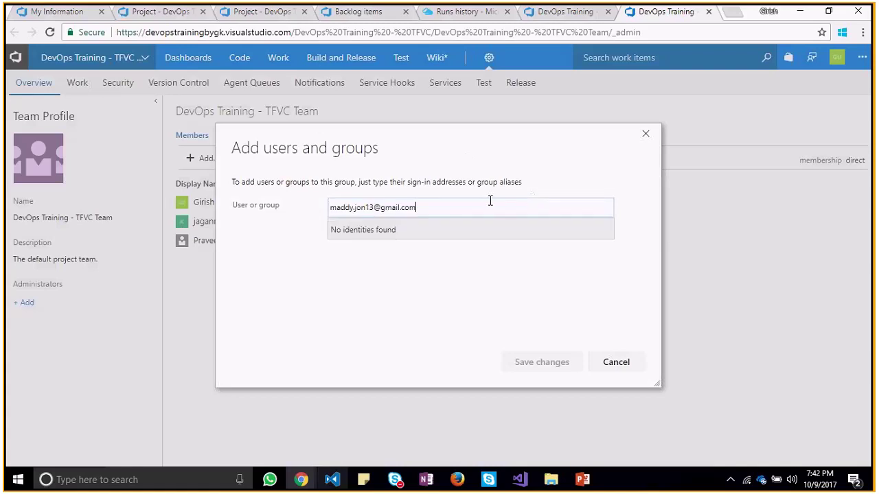
left_click(645, 134)
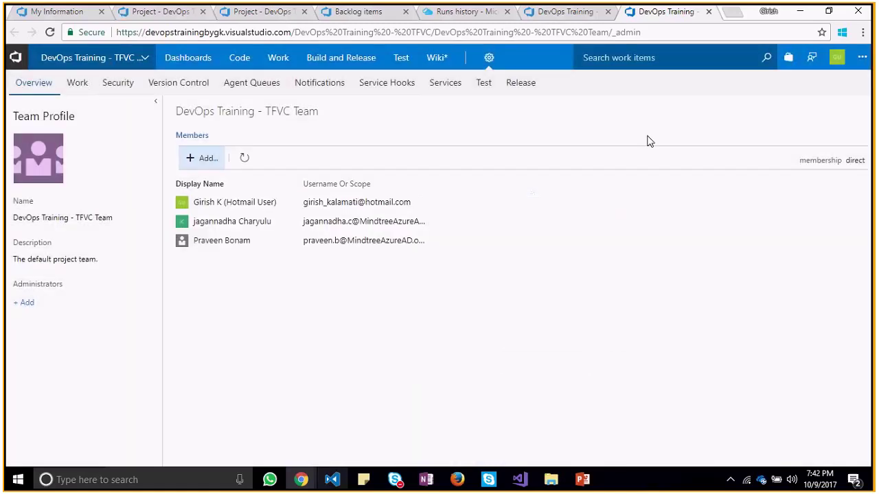
left_click(492, 58)
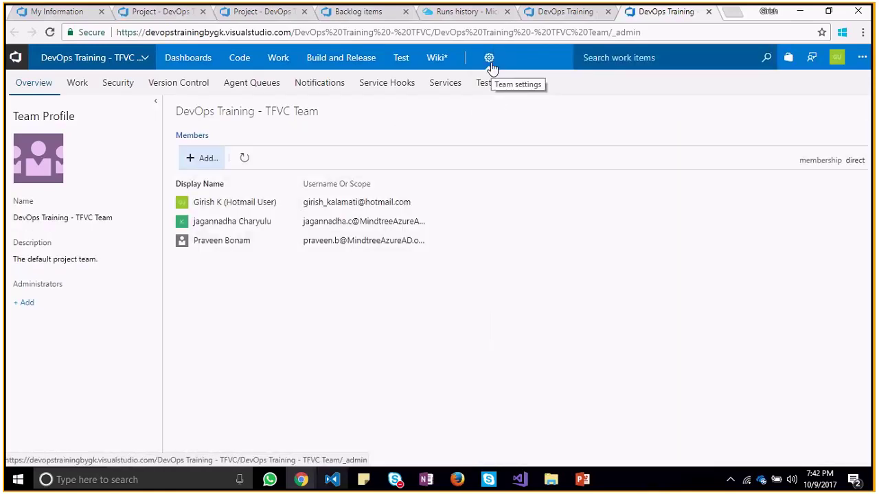
left_click(490, 62)
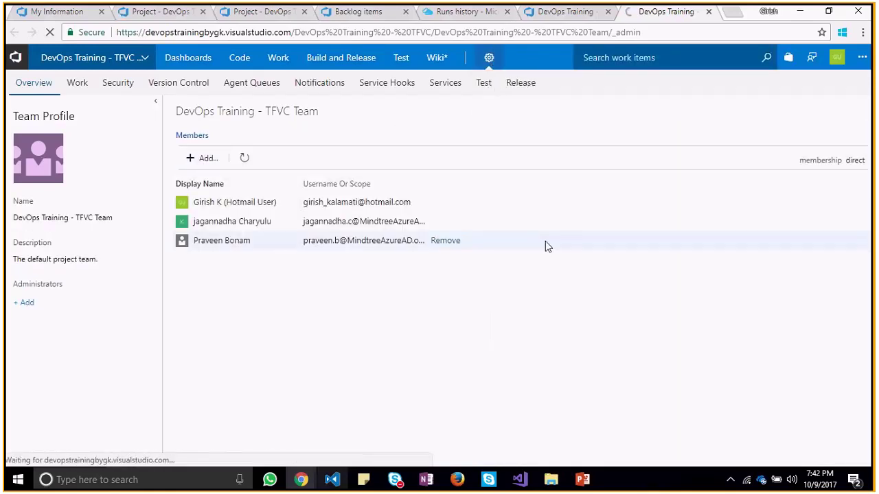
mouse_move(489, 59)
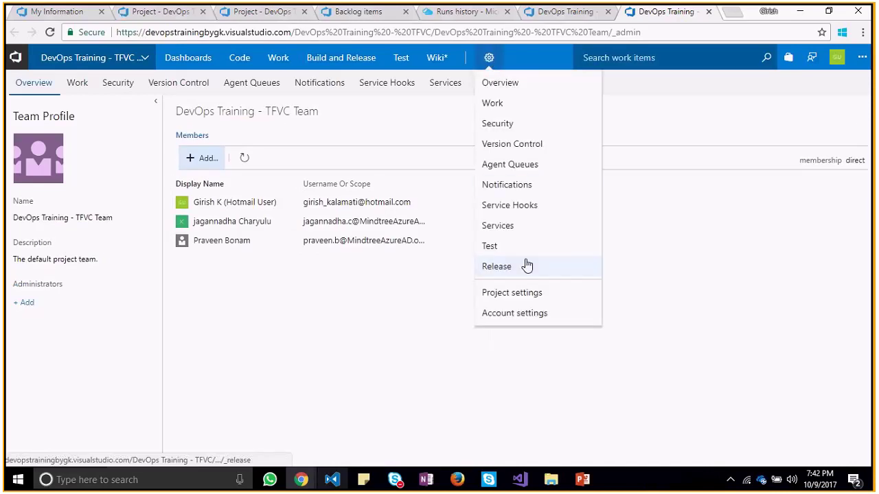
Go from account settings to the account Users page showing 3 Basic users
left_click(520, 316)
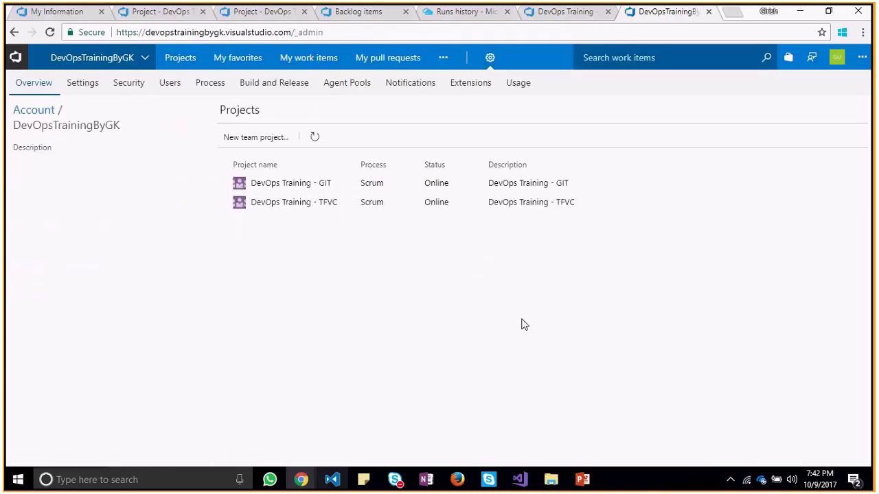
left_click(489, 58)
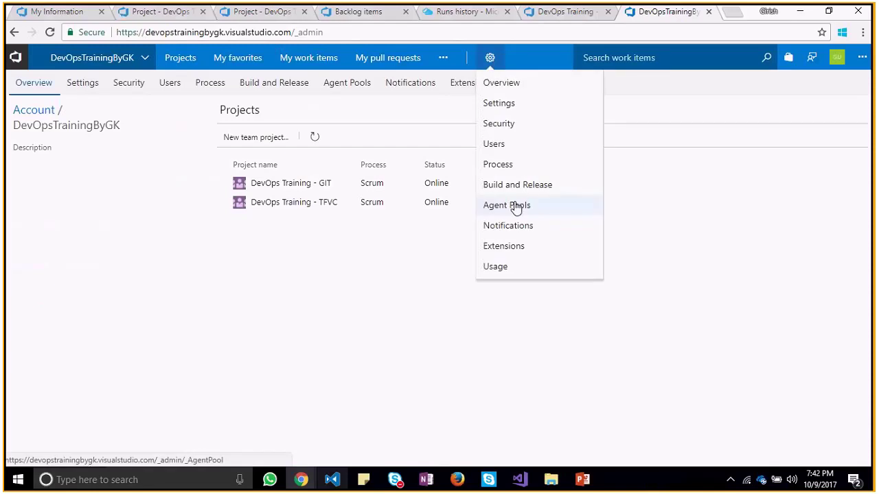
left_click(500, 84)
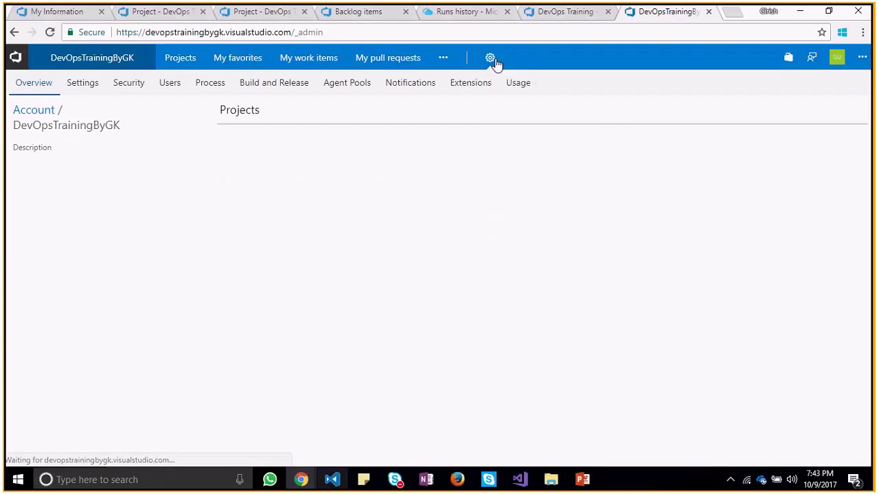
left_click(490, 59)
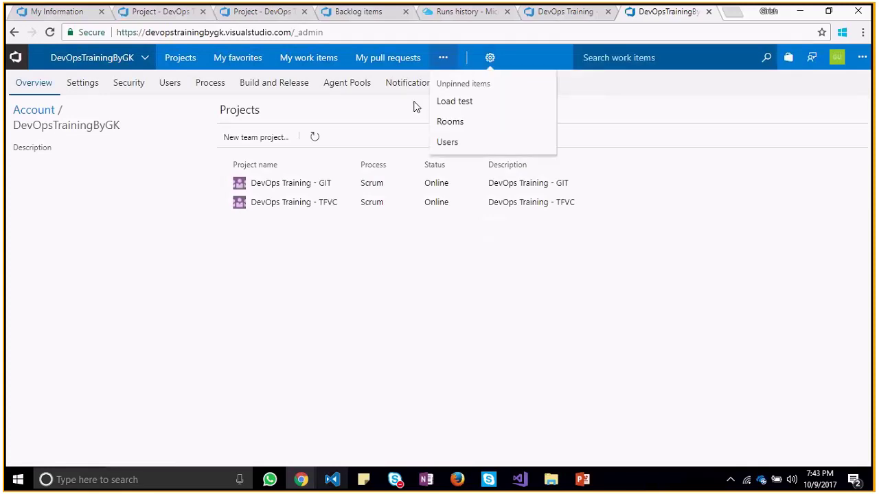
left_click(168, 91)
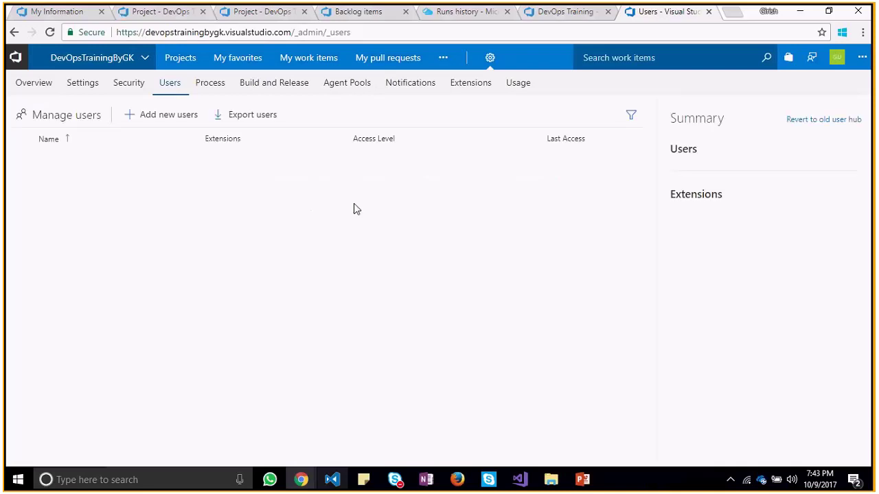
left_click(13, 34)
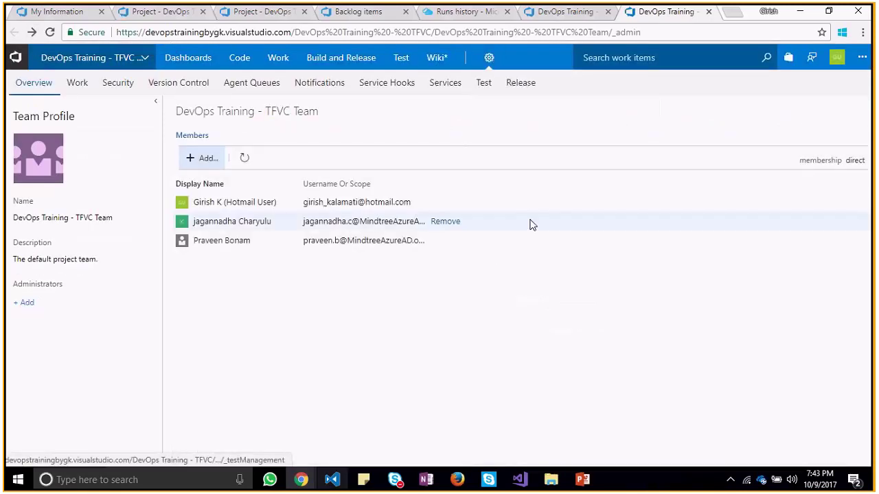
mouse_move(497, 61)
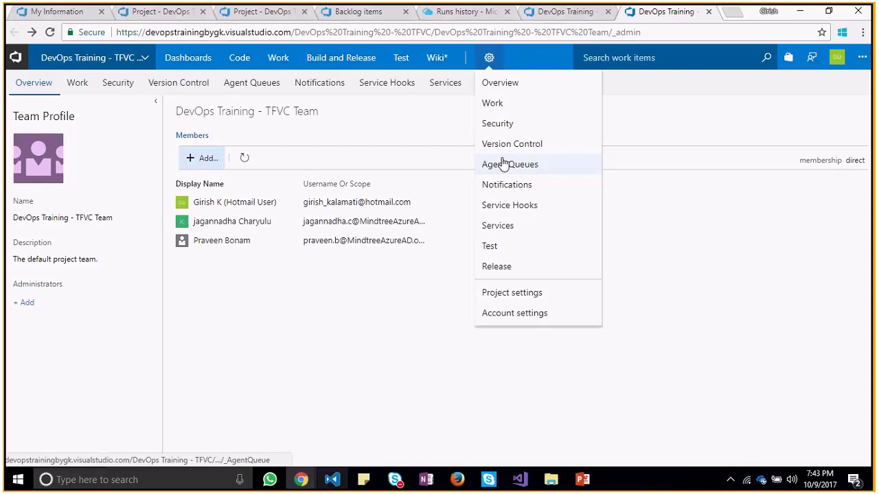
left_click(512, 295)
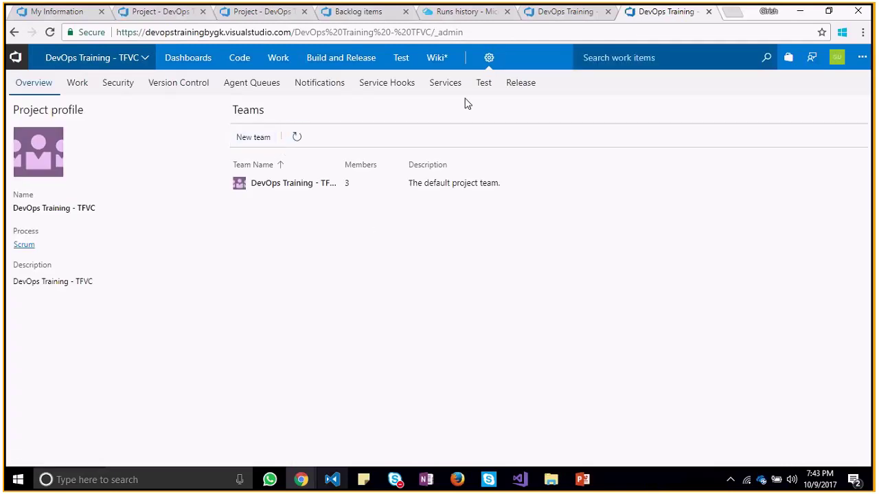
left_click(488, 59)
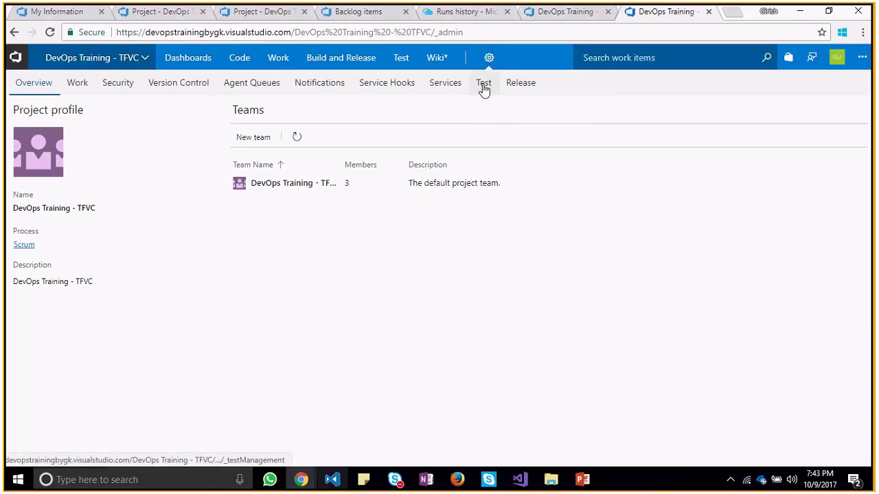
left_click(514, 314)
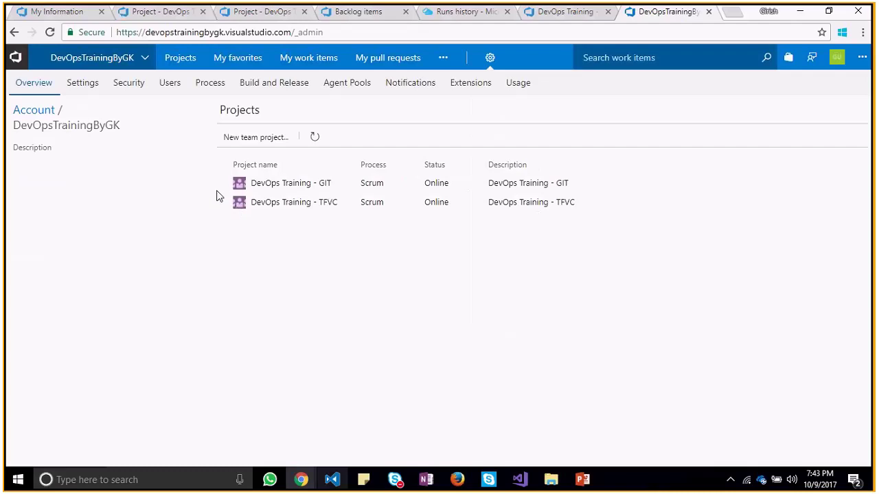
left_click(166, 87)
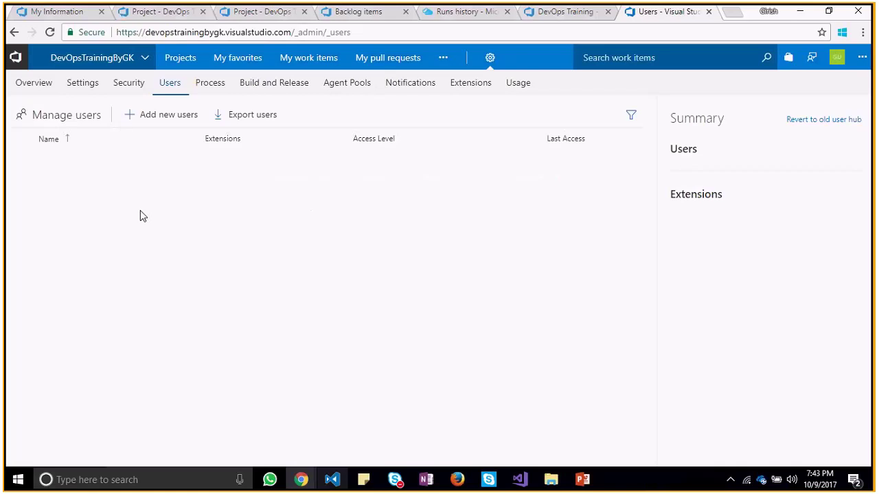
left_click(175, 118)
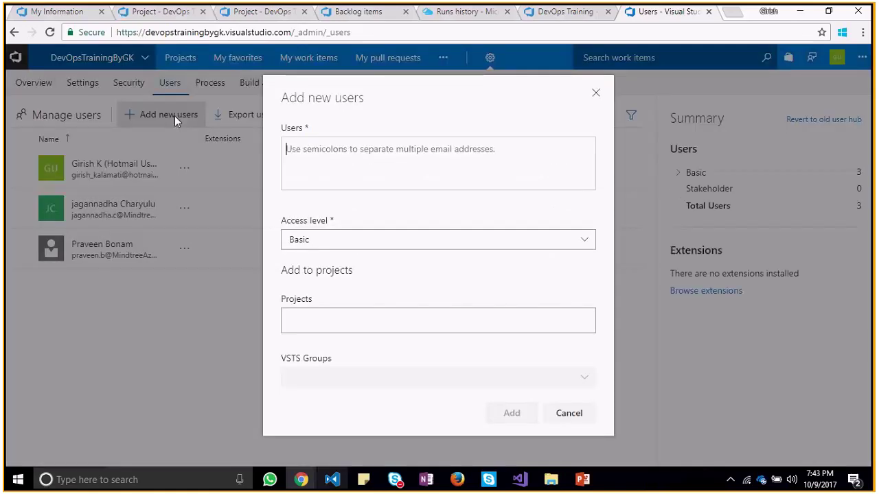
key("ctrl+v")
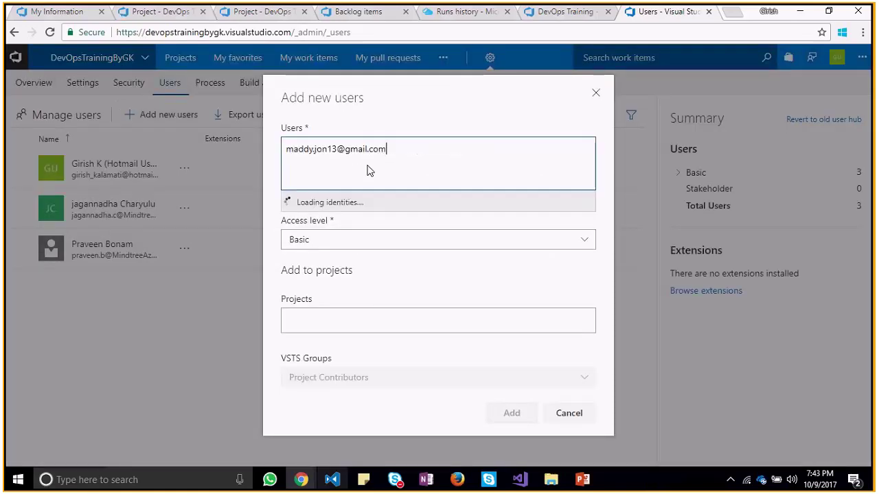
left_click(325, 205)
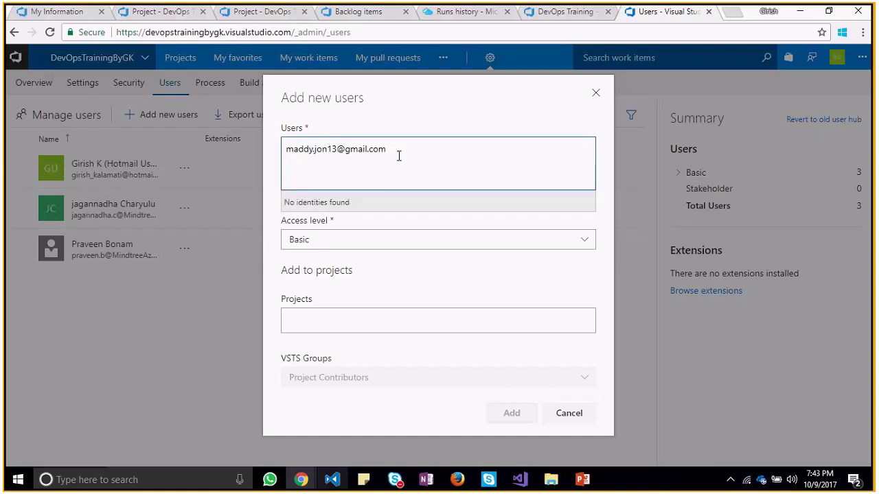
key("BackSpace")
key("BackSpace")
key("BackSpace")
key("BackSpace")
key("BackSpace")
key("BackSpace")
key("BackSpace")
key("BackSpace")
key("BackSpace")
key("BackSpace")
key("BackSpace")
key("BackSpace")
key("BackSpace")
key("BackSpace")
key("BackSpace")
key("BackSpace")
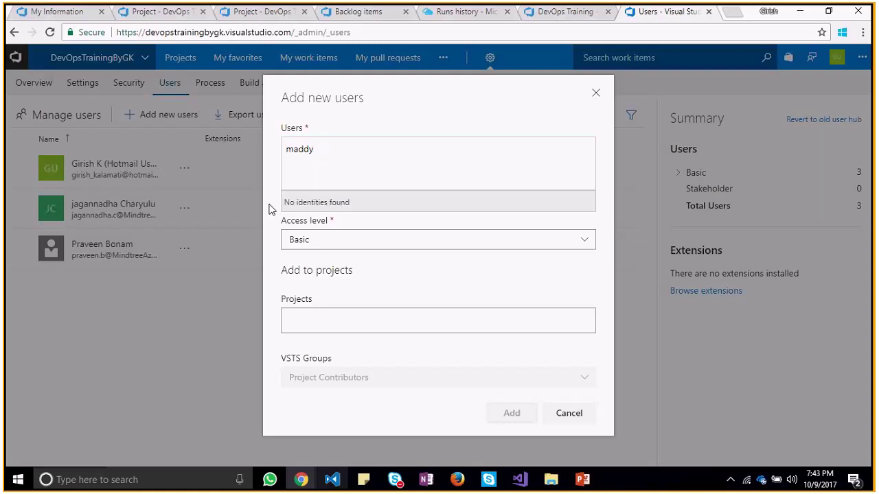
left_click(597, 95)
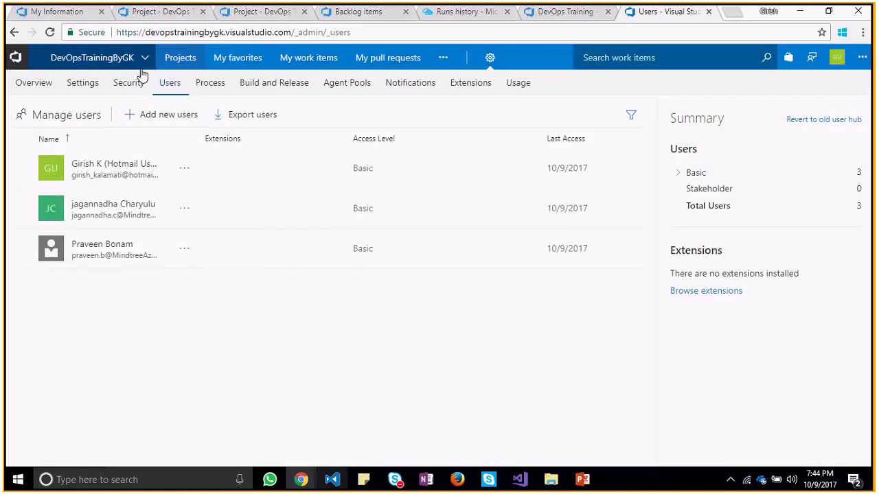
left_click(96, 84)
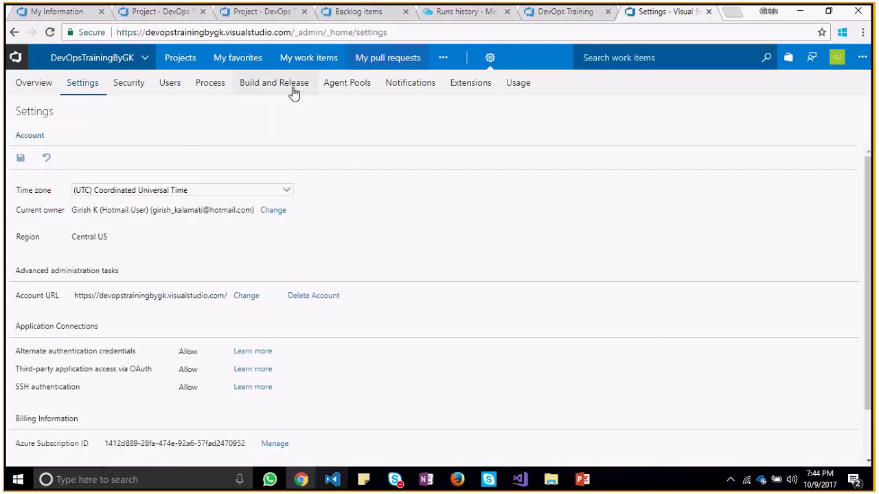
mouse_move(490, 75)
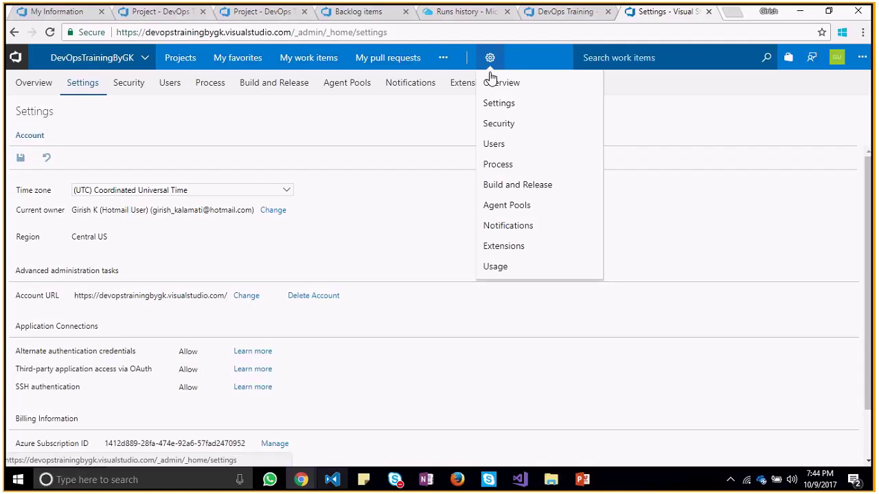
left_click(508, 142)
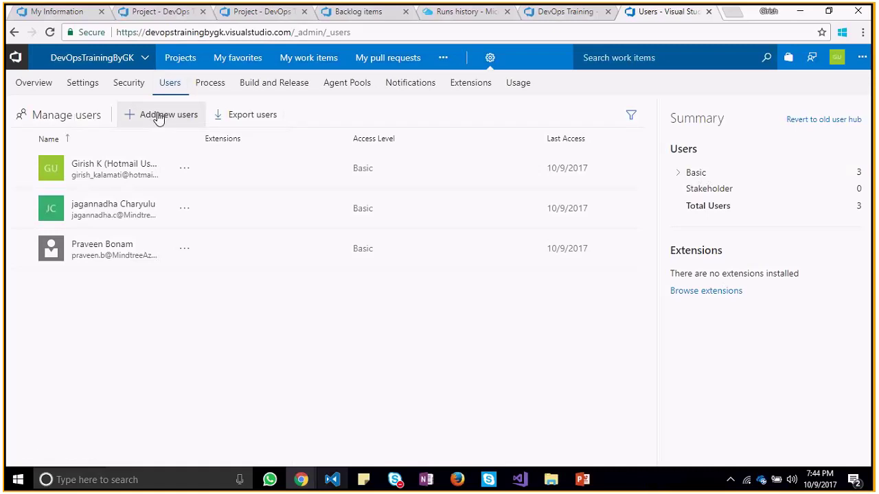
Enter the new user's e-mail with Basic access to DevOps Training - GIT and DevOps Training - TFVC
left_click(158, 117)
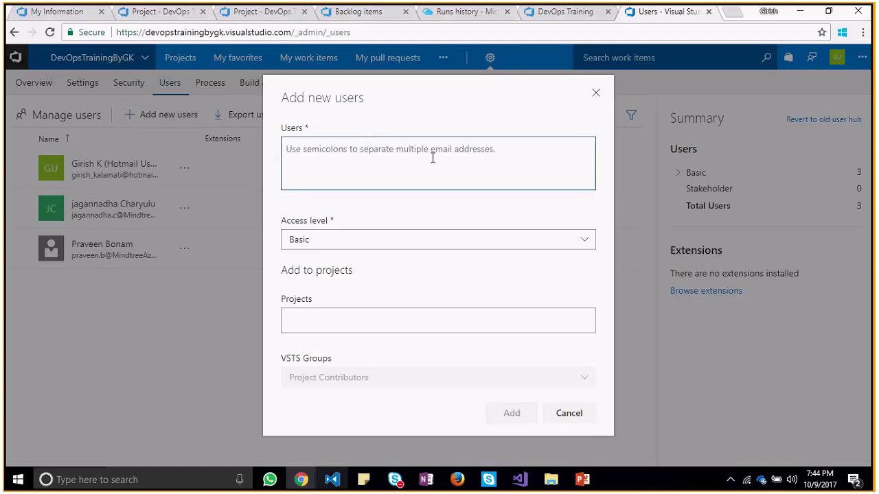
key("ctrl+v")
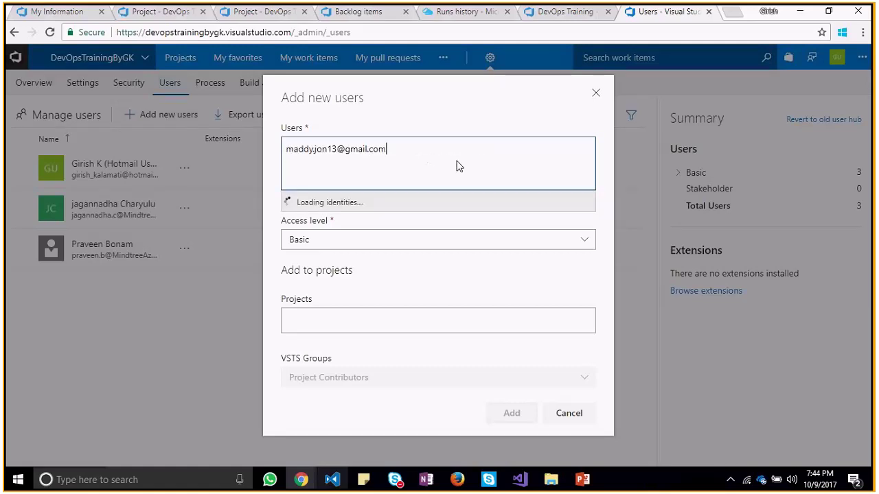
left_click(328, 246)
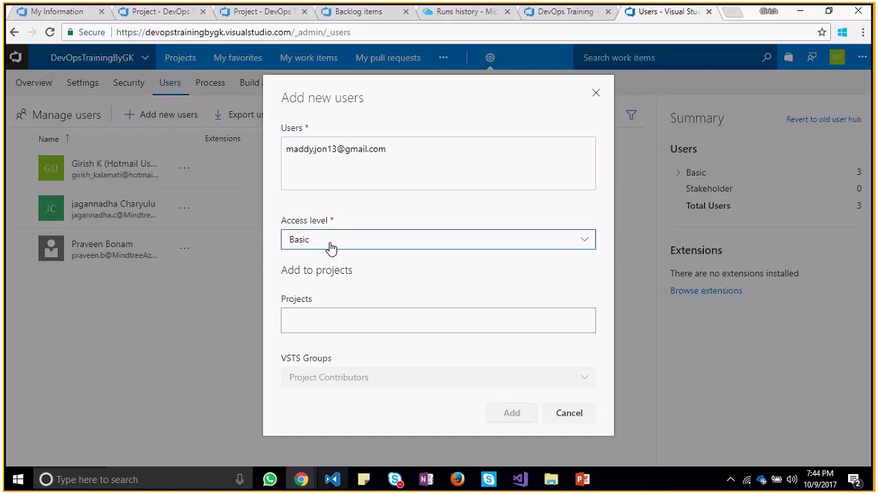
left_click(330, 247)
left_click(382, 321)
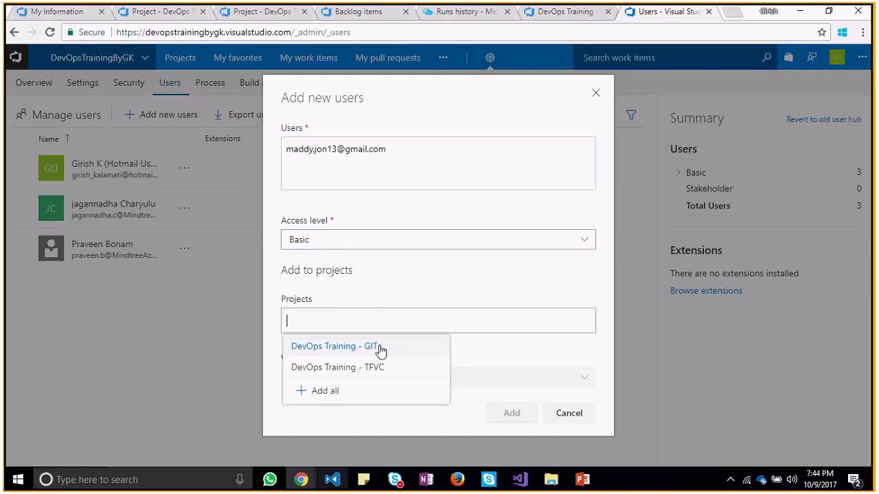
left_click(380, 347)
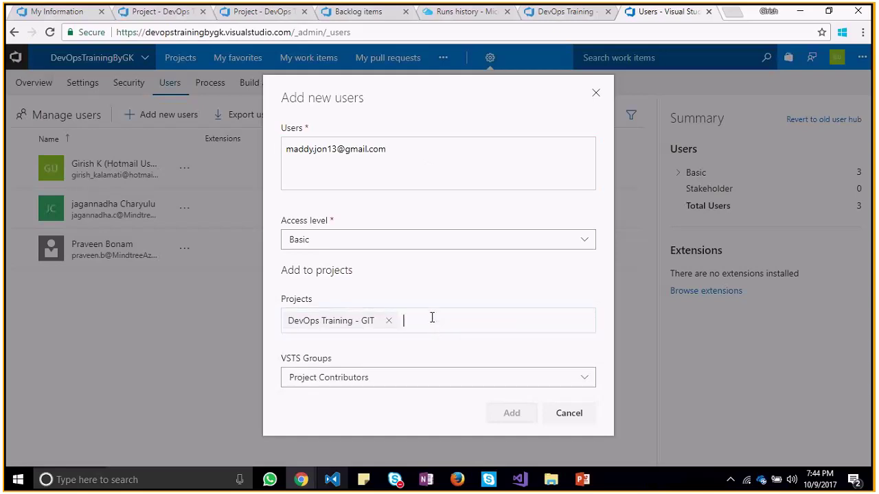
type("d")
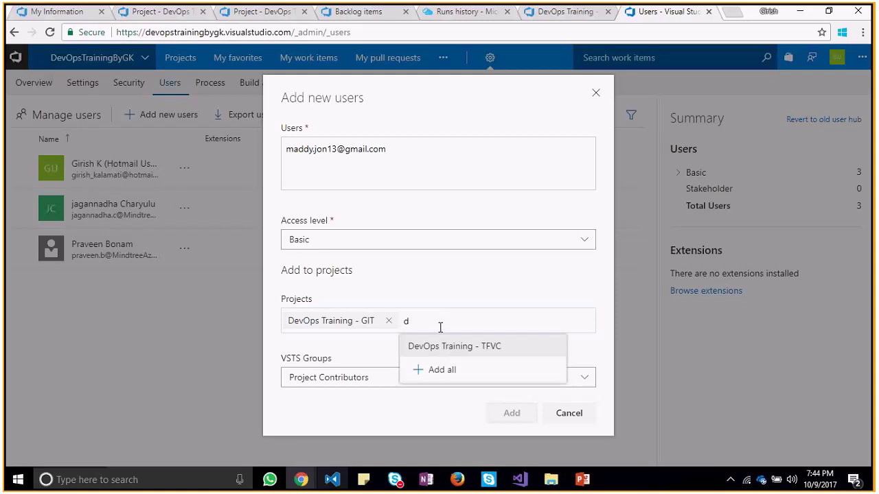
left_click(443, 347)
Try the VSTS group options, settle on Project Contributors, and close the form without adding
left_click(488, 397)
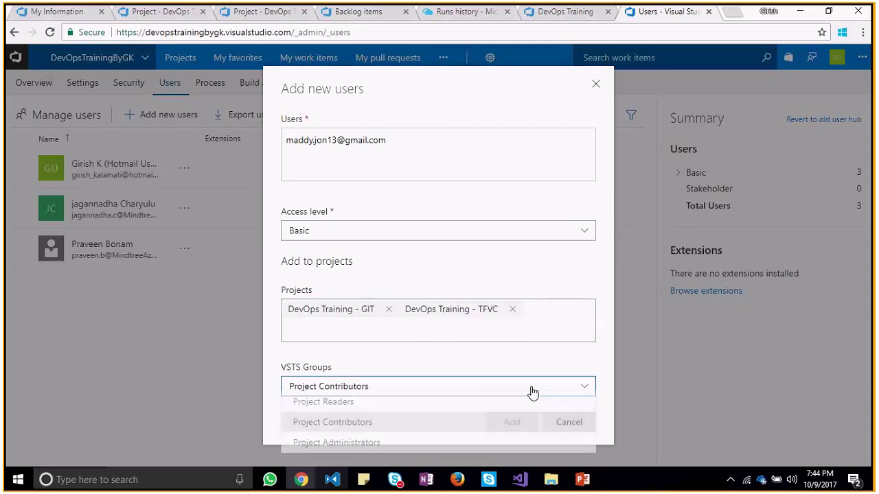
left_click(515, 422)
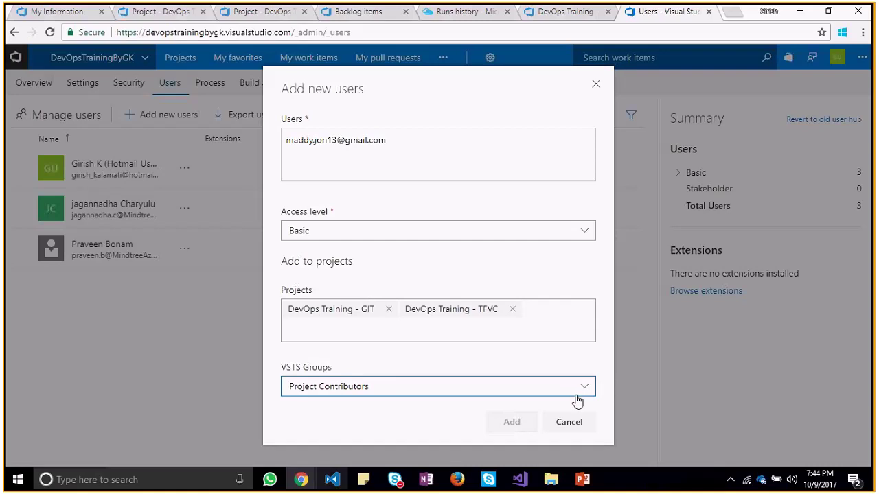
left_click(576, 389)
left_click(495, 409)
left_click(570, 389)
left_click(476, 427)
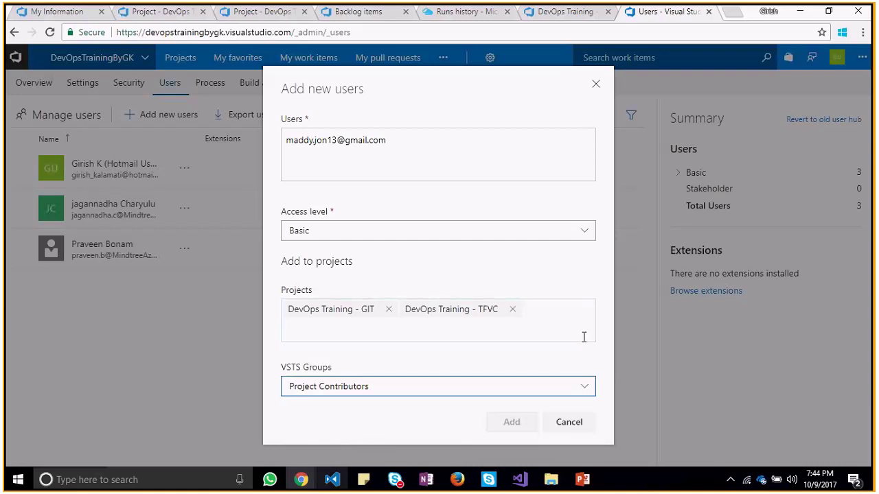
left_click(605, 209)
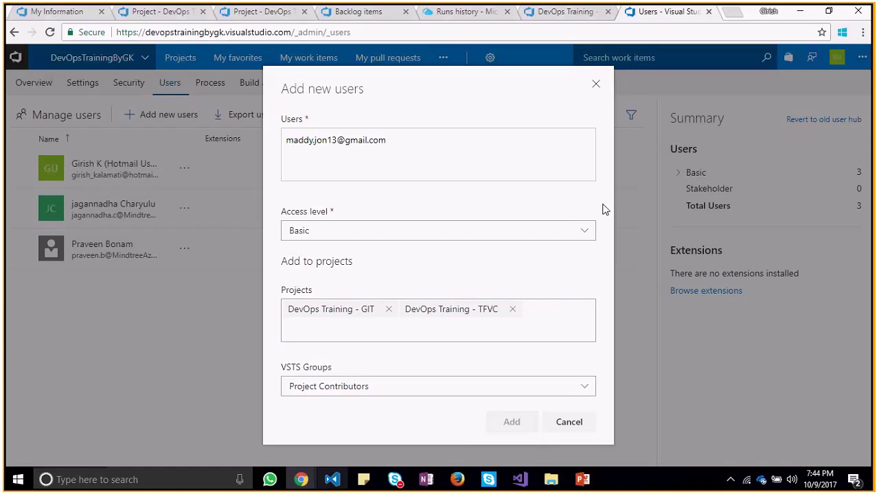
double_click(595, 355)
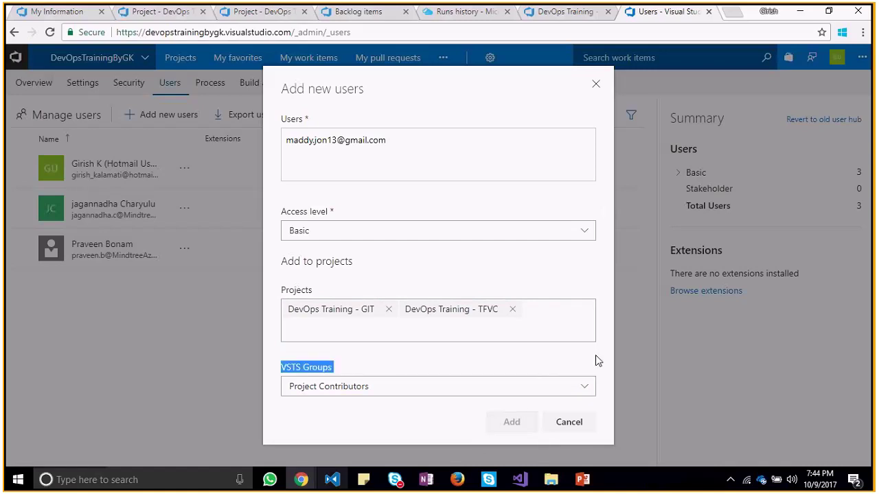
left_click(508, 405)
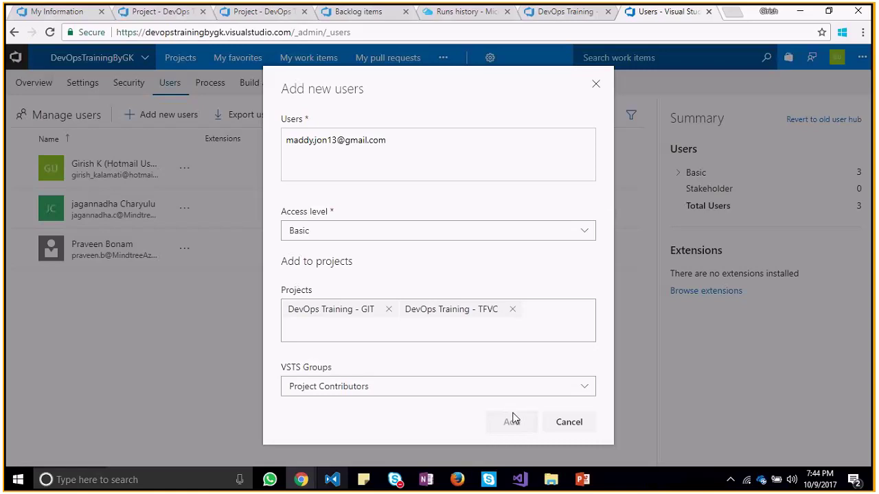
left_click(596, 84)
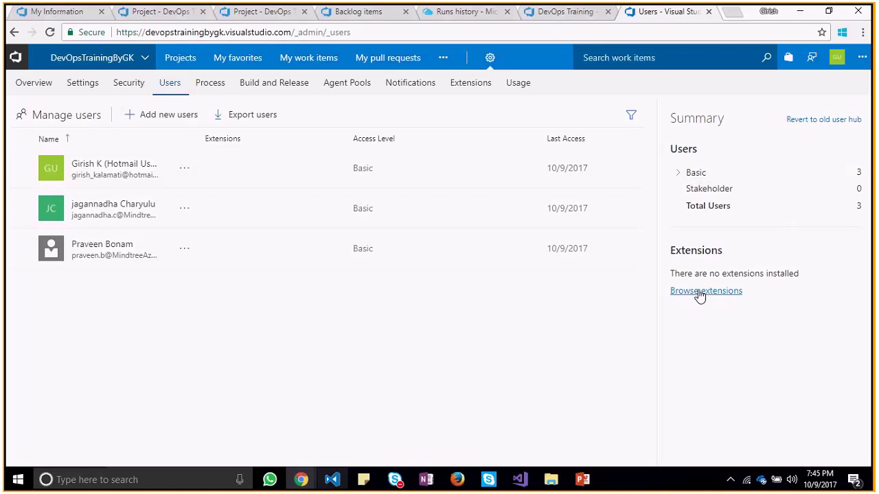
left_click(169, 118)
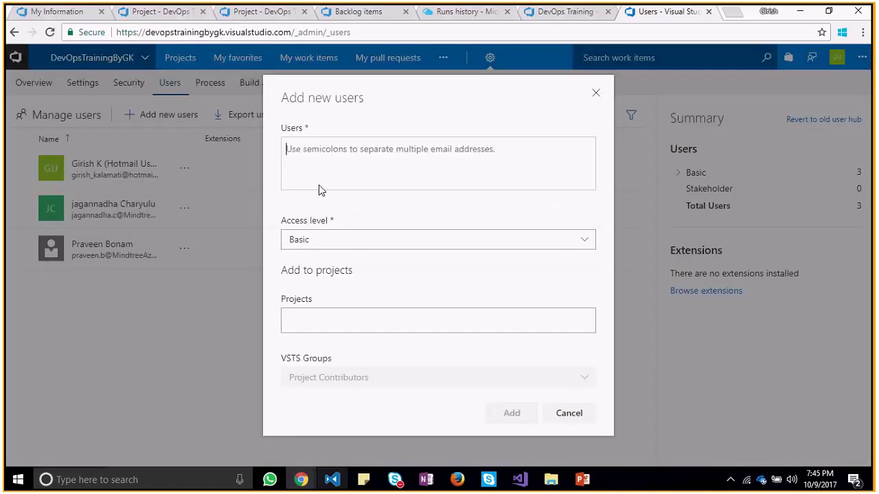
left_click(395, 241)
left_click(316, 281)
left_click(448, 329)
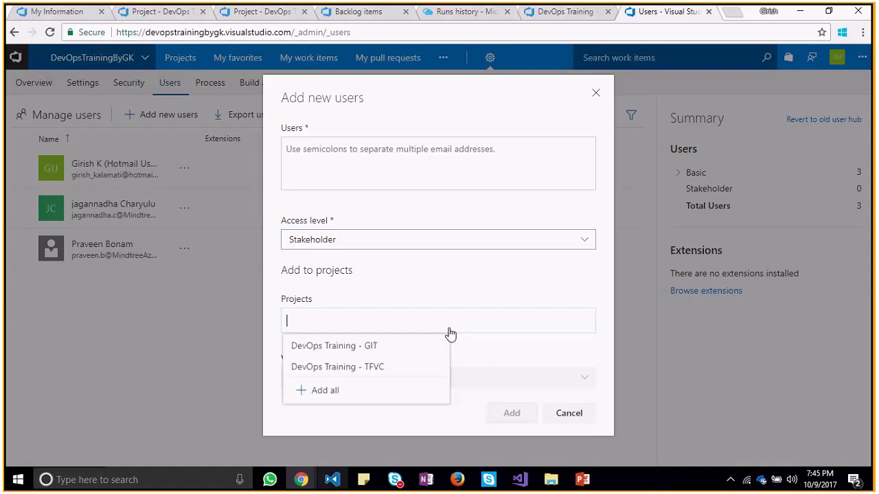
left_click(440, 346)
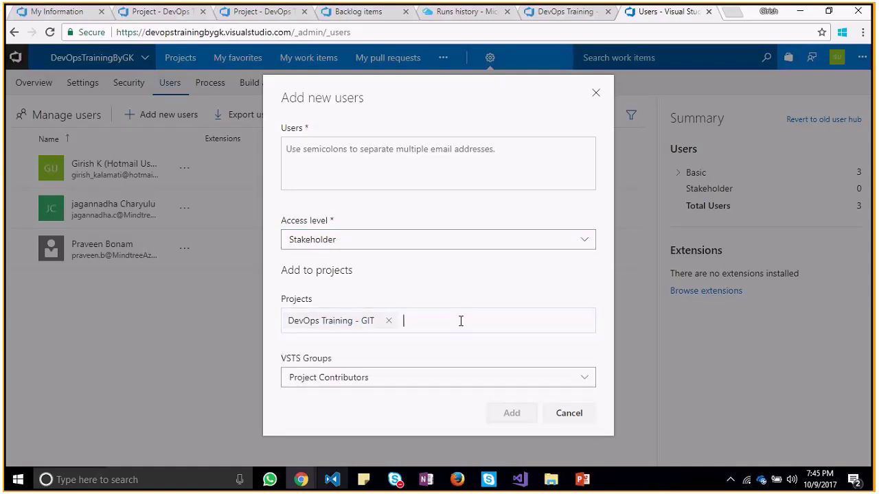
left_click(422, 378)
left_click(514, 418)
double_click(516, 418)
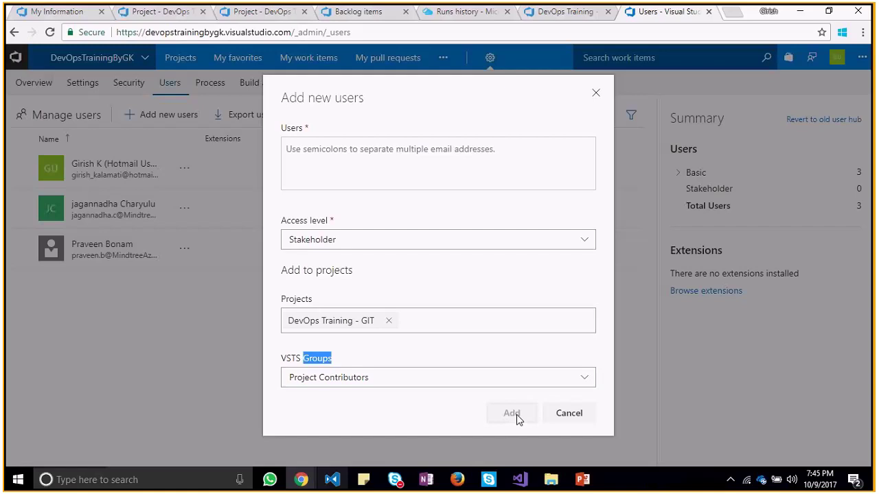
left_click(439, 175)
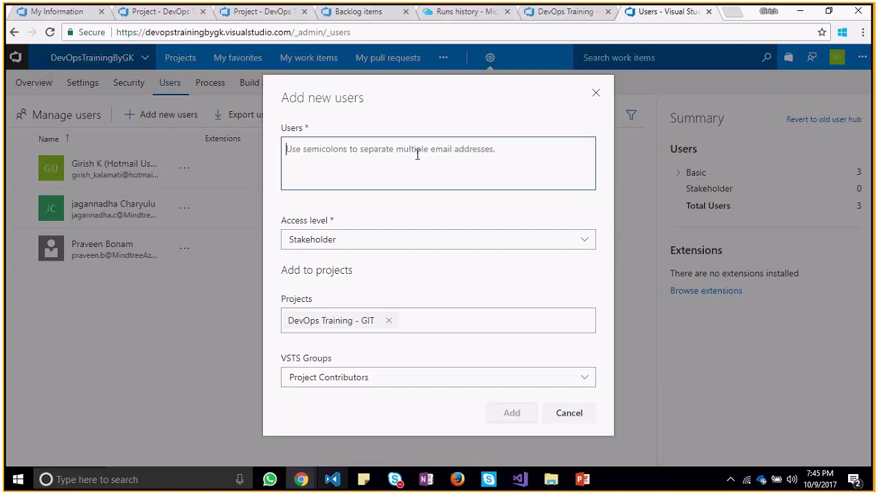
key("ctrl+v")
left_click(432, 216)
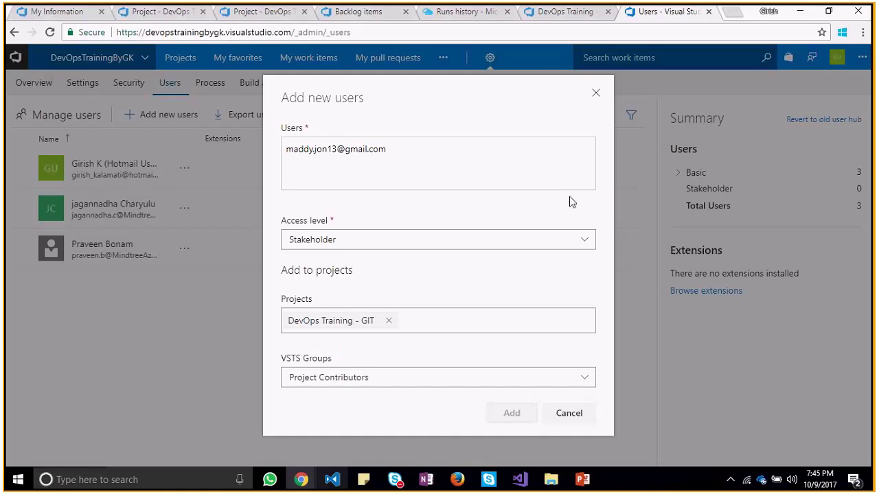
left_click(596, 94)
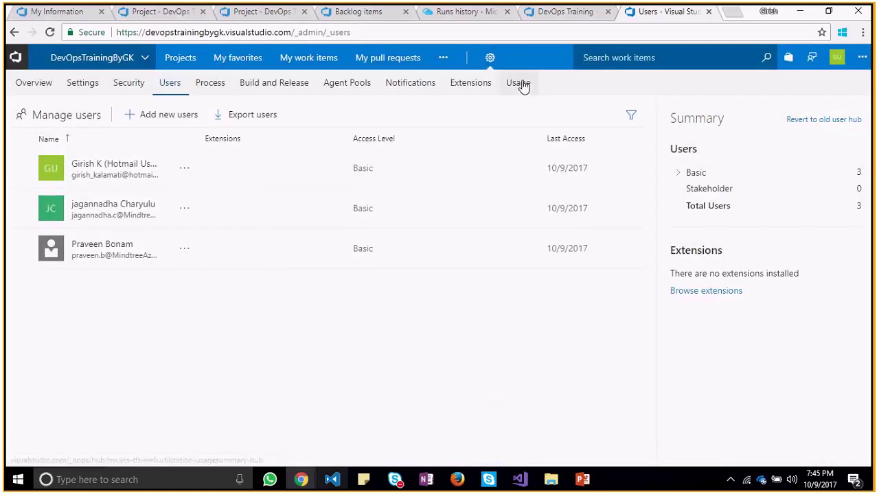
left_click(489, 58)
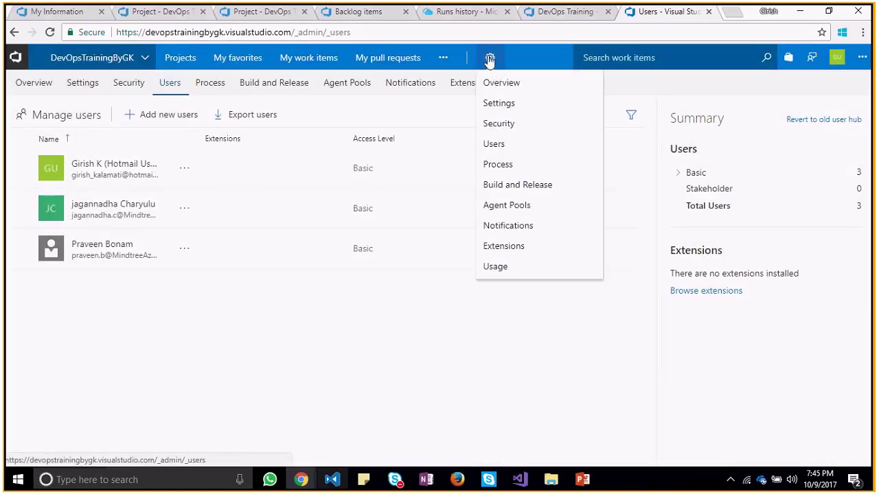
left_click(501, 144)
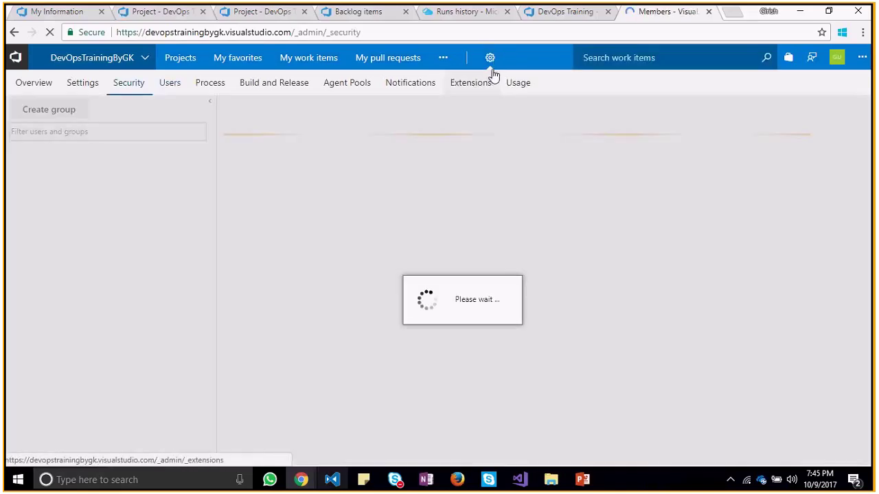
left_click(490, 61)
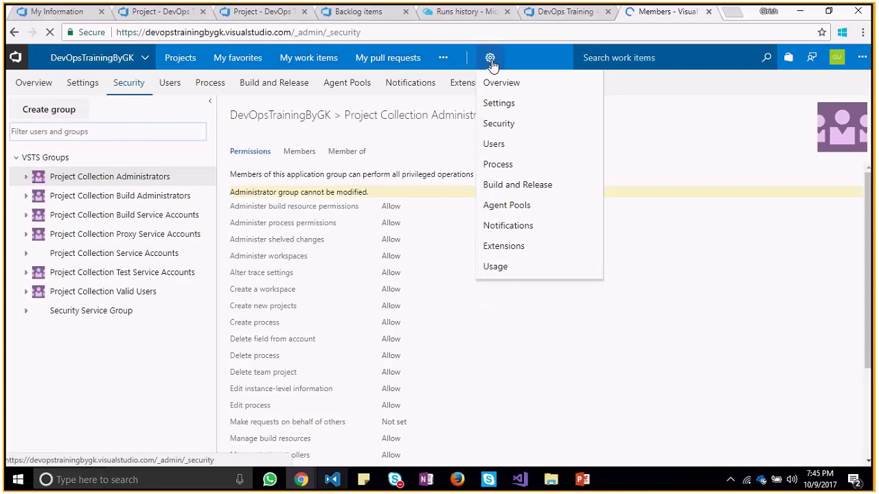
left_click(501, 83)
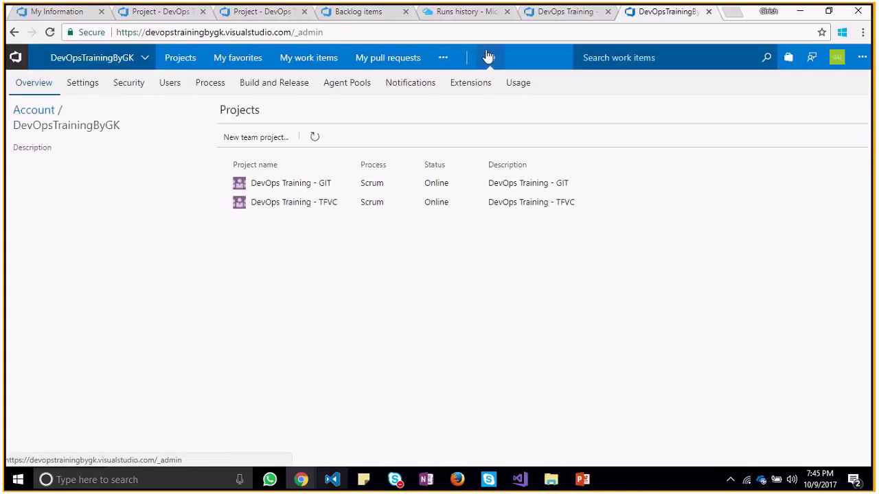
left_click(488, 57)
left_click(501, 142)
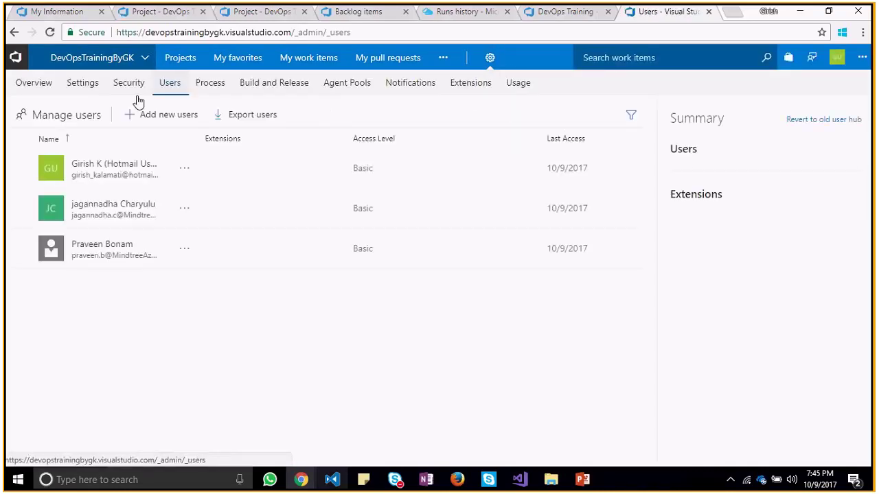
left_click(45, 89)
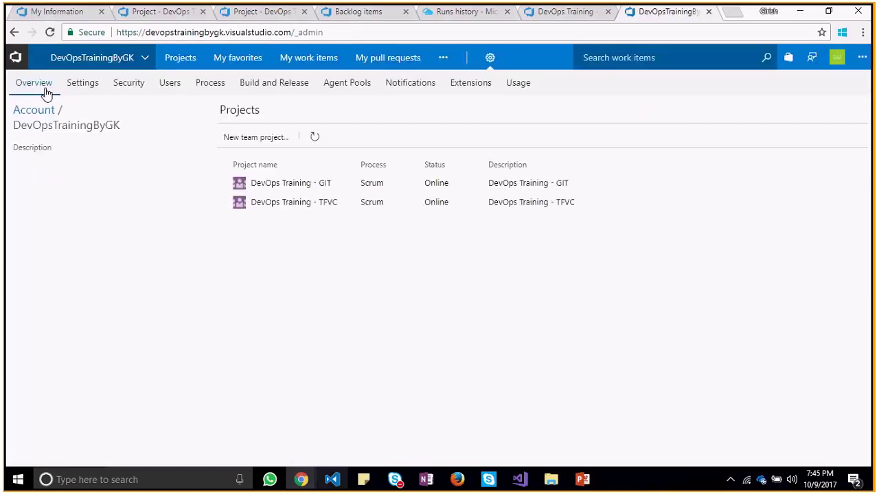
left_click(90, 85)
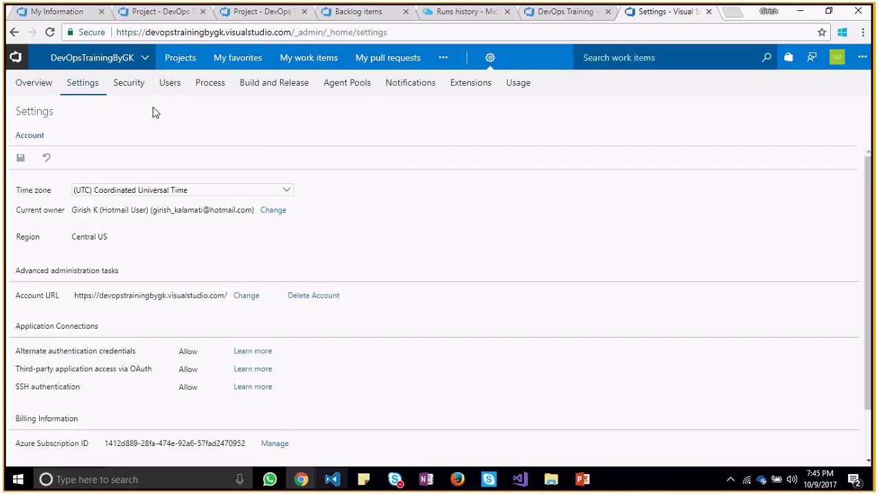
left_click(172, 84)
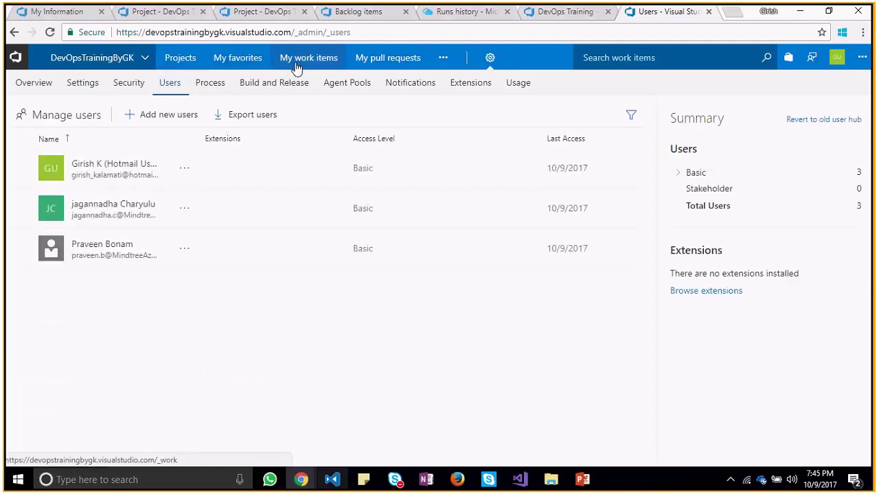
Browse My work items and the marketplace menu, then open the account's Projects list
left_click(297, 63)
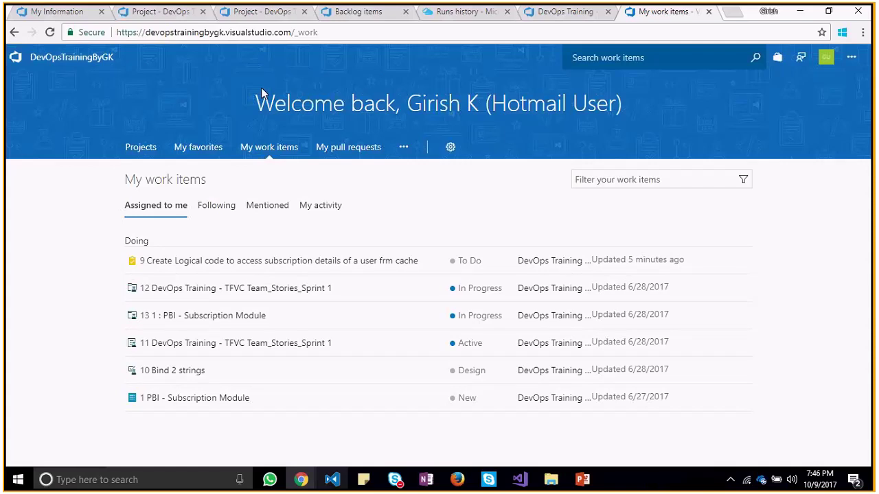
left_click(852, 57)
left_click(777, 57)
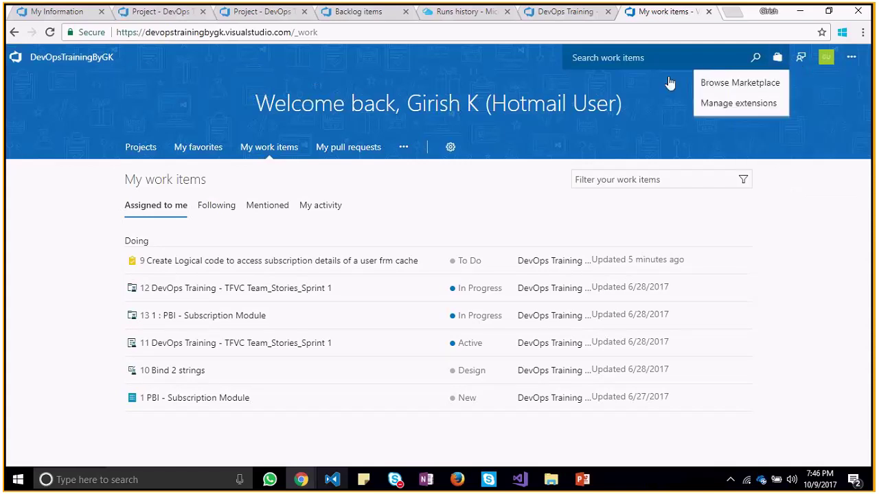
left_click(398, 50)
left_click_drag(294, 33, 430, 36)
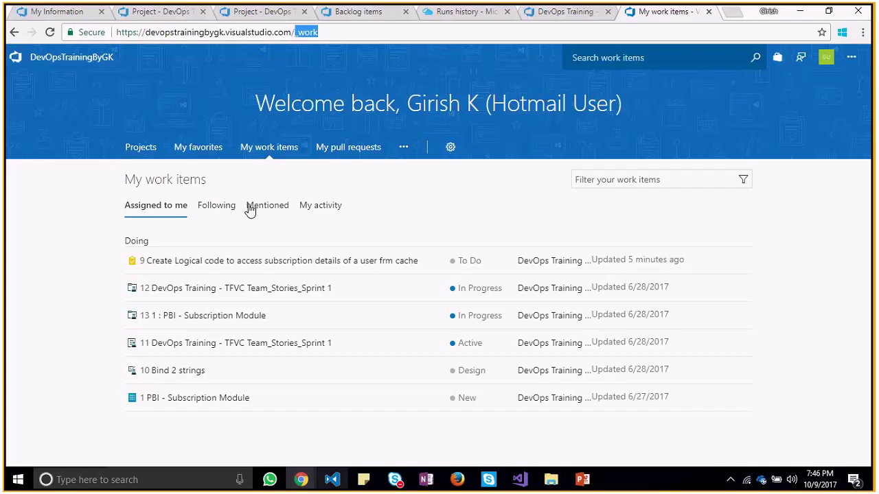
left_click(141, 147)
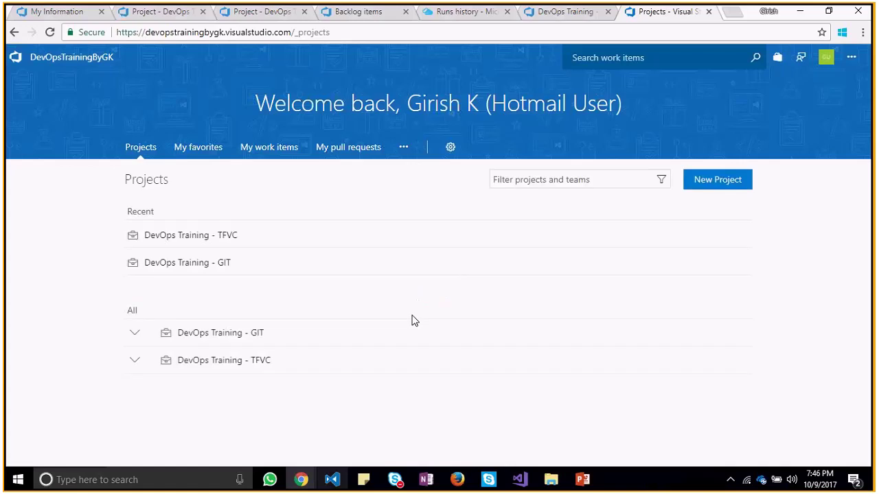
Open the DevOps Training - TFVC Overview dashboard and the team's Manage membership list
left_click(247, 362)
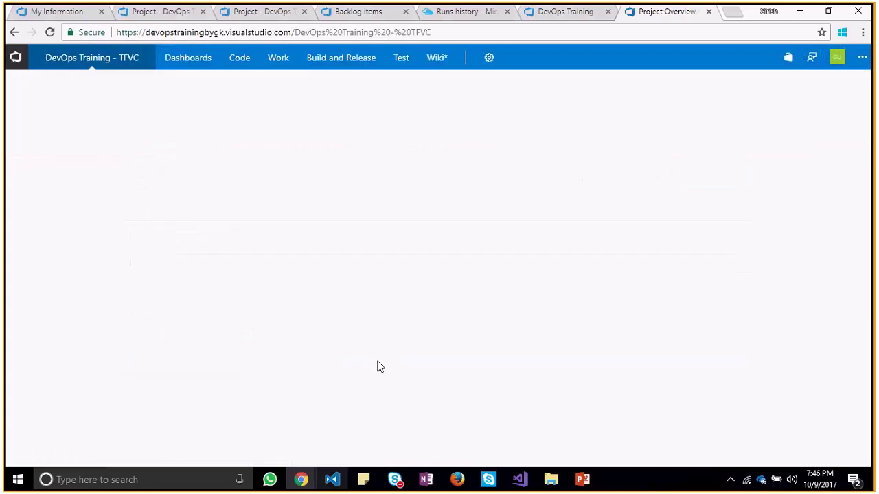
mouse_move(196, 63)
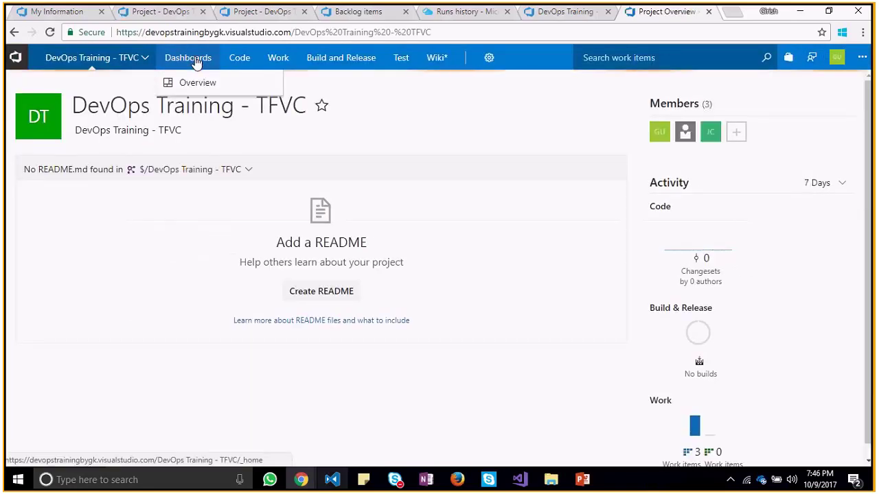
left_click(198, 83)
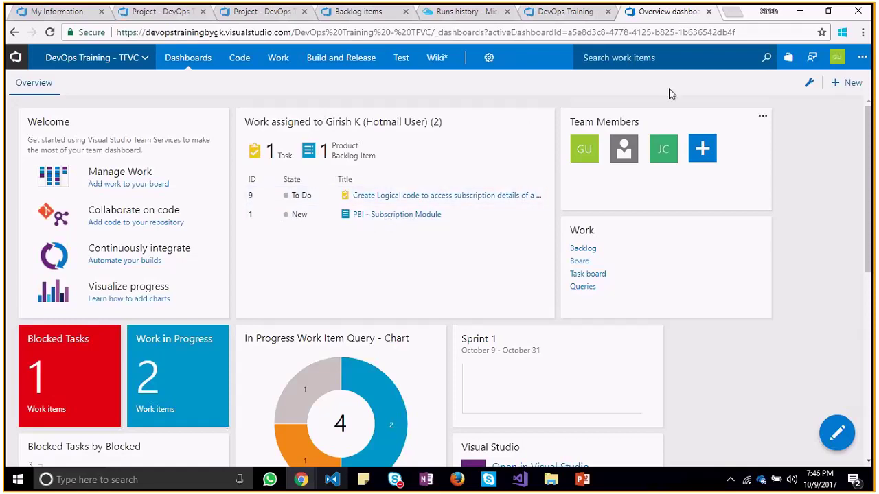
left_click(489, 59)
left_click(707, 158)
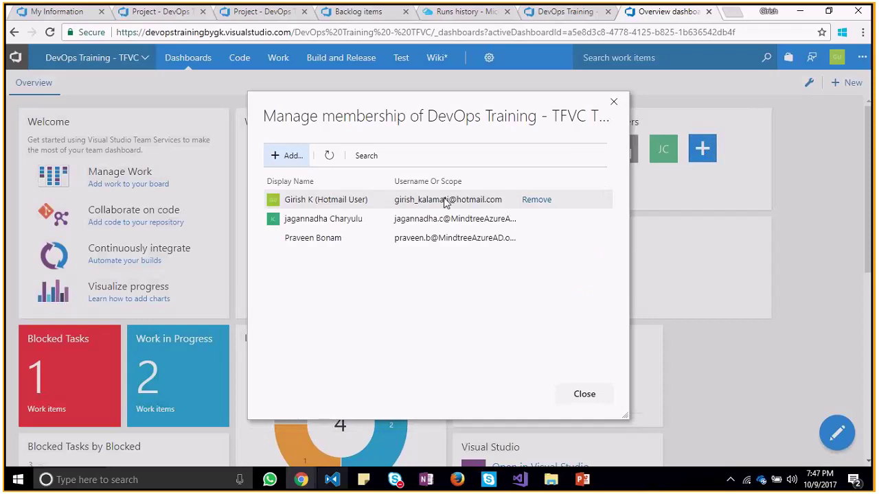
Try adding the new member's e-mail to the team, then cancel when no identity matches
left_click(283, 155)
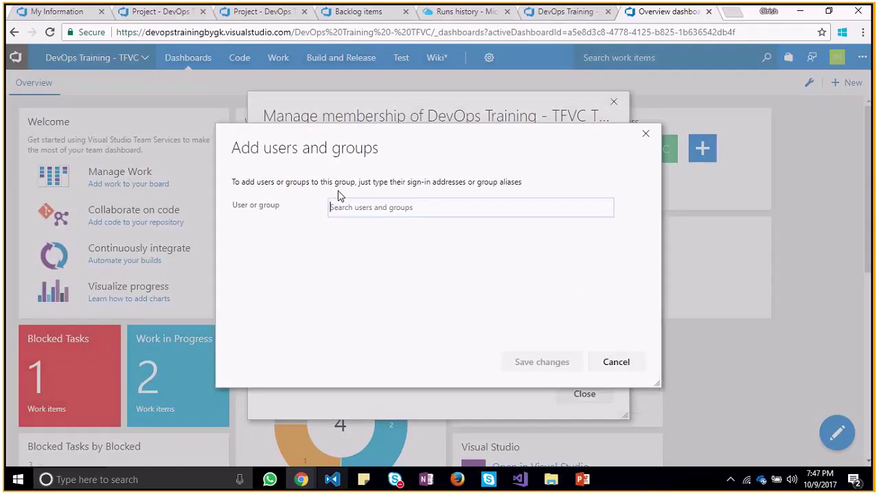
key("ctrl+v")
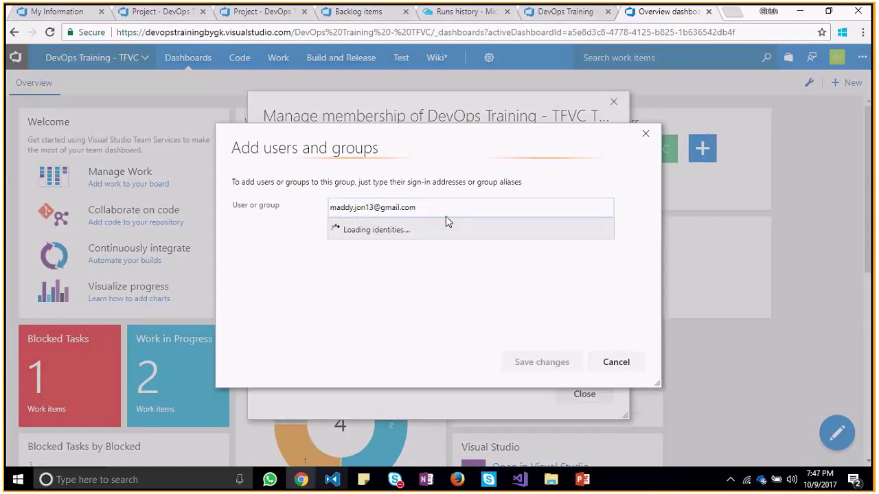
left_click(471, 311)
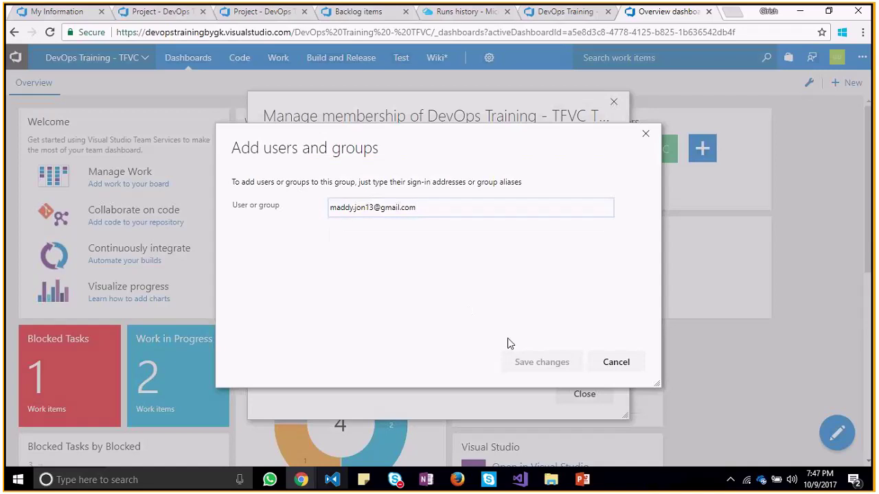
left_click(498, 212)
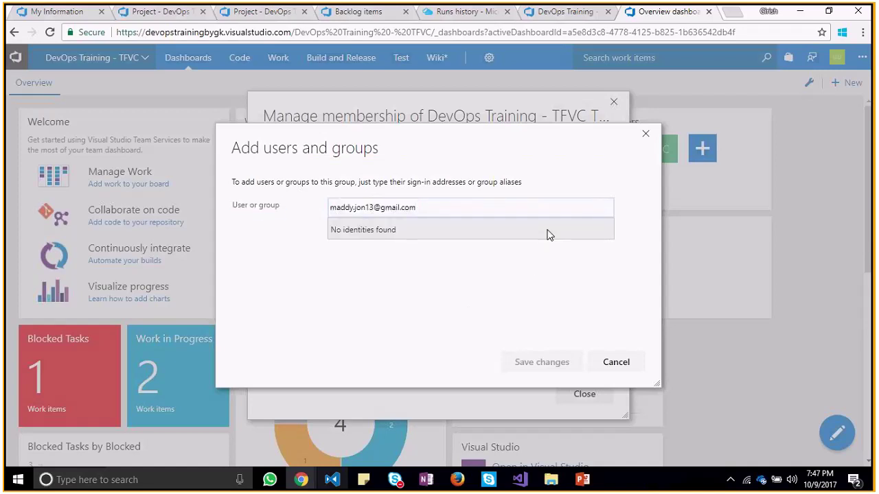
key("BackSpace")
key("BackSpace")
key("BackSpace")
key("BackSpace")
key("BackSpace")
key("BackSpace")
key("BackSpace")
key("BackSpace")
key("BackSpace")
key("BackSpace")
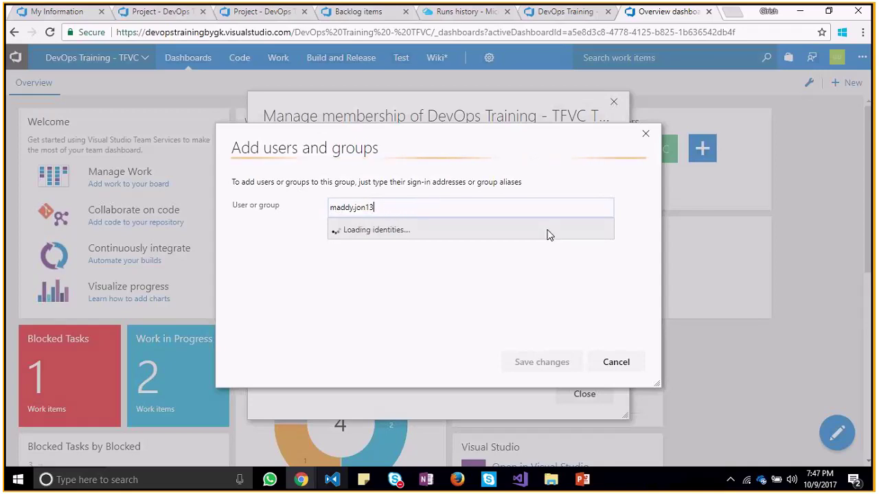
left_click(580, 252)
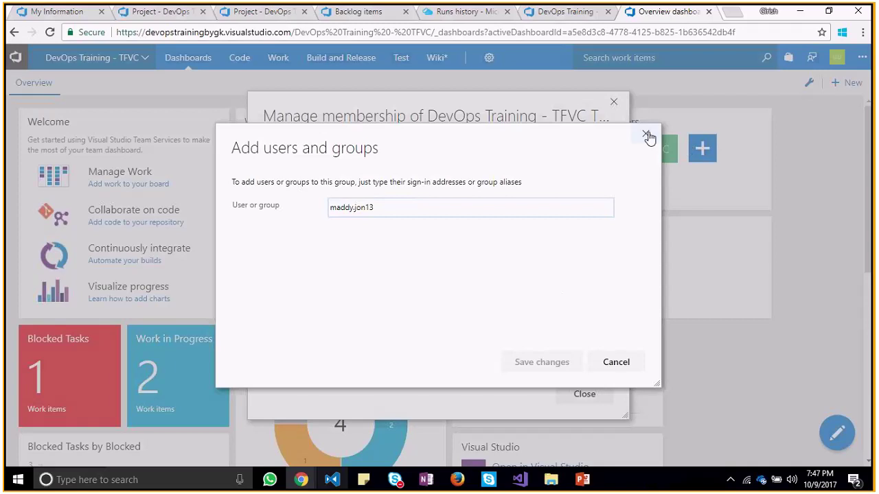
left_click(645, 133)
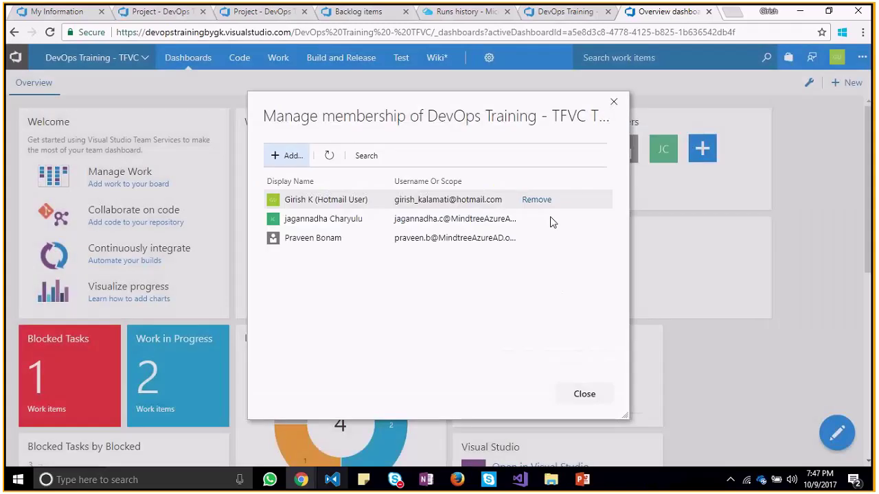
Search the team's three members for the new user, then close the membership list
left_click(348, 157)
key("ctrl+v")
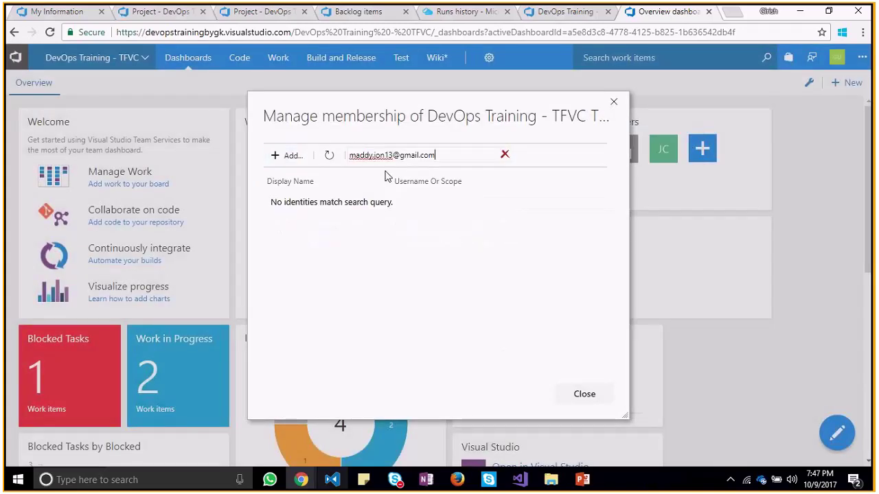
key("BackSpace")
key("BackSpace")
key("BackSpace")
key("BackSpace")
key("BackSpace")
key("BackSpace")
key("BackSpace")
key("BackSpace")
key("BackSpace")
key("BackSpace")
key("BackSpace")
key("BackSpace")
key("BackSpace")
key("BackSpace")
key("BackSpace")
key("BackSpace")
key("BackSpace")
key("BackSpace")
key("BackSpace")
key("BackSpace")
key("BackSpace")
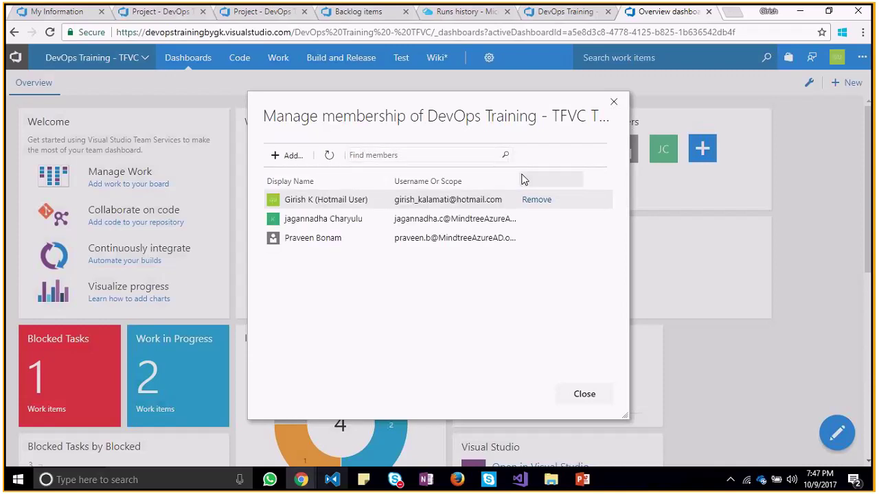
left_click(614, 102)
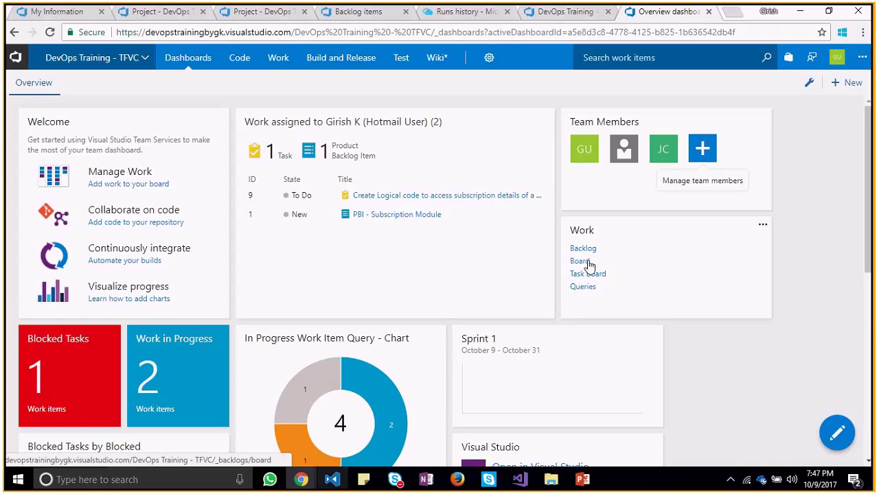
Open the team board in a new tab and scroll down the Overview dashboard
middle_click(588, 265)
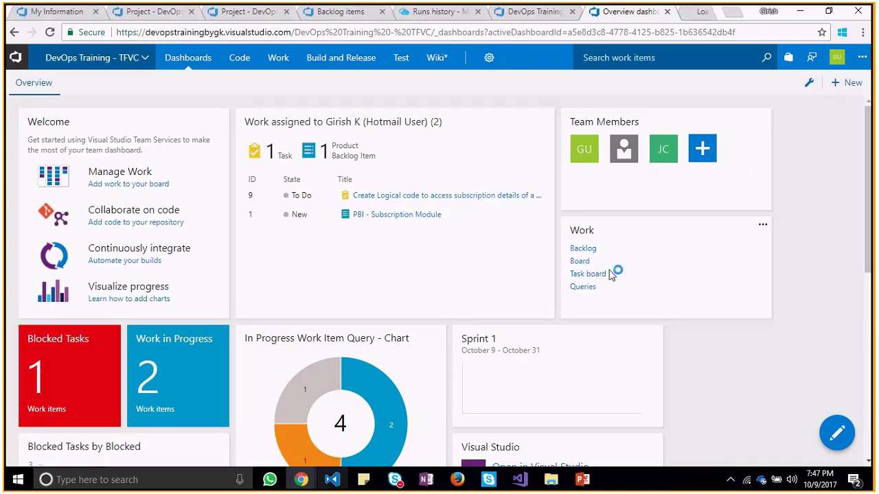
left_click_drag(867, 206, 873, 307)
mouse_move(357, 240)
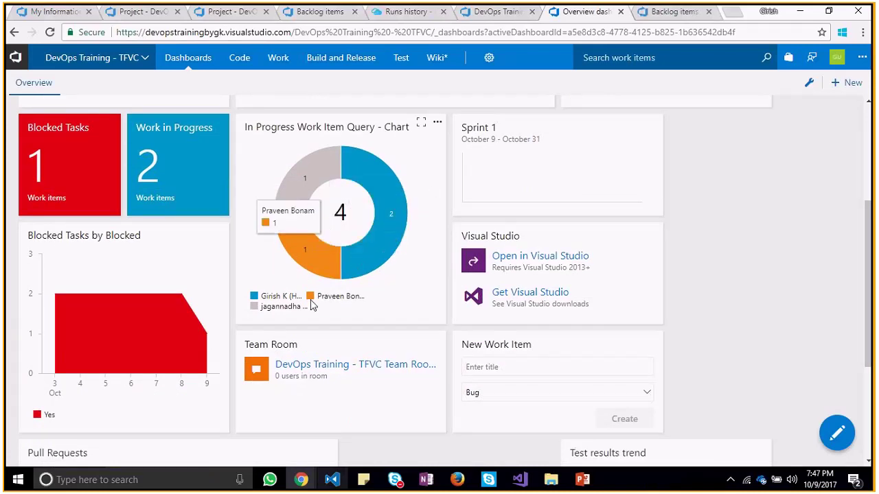
mouse_move(131, 329)
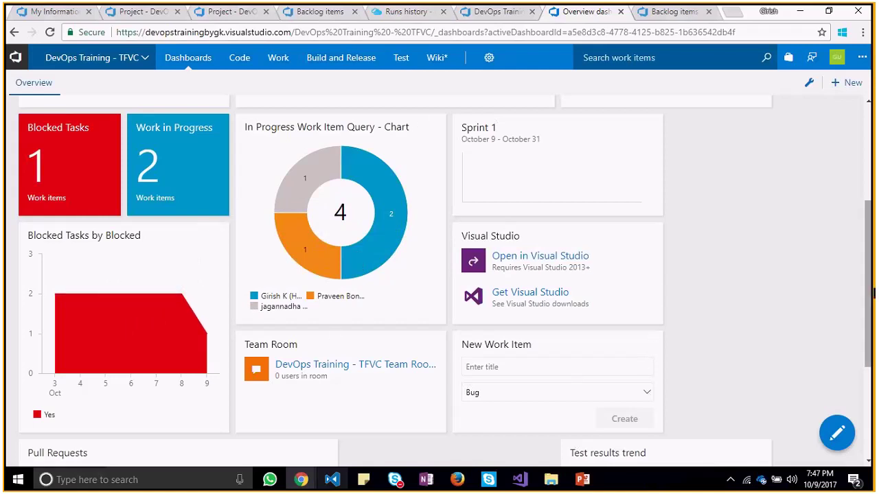
left_click_drag(871, 288, 872, 381)
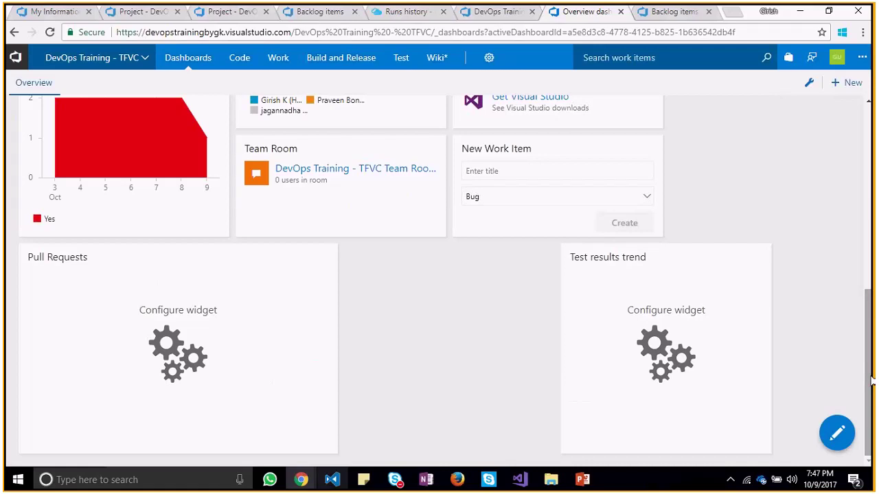
Check the Test results trend and Pull Requests widget settings, closing both unsaved
left_click(658, 342)
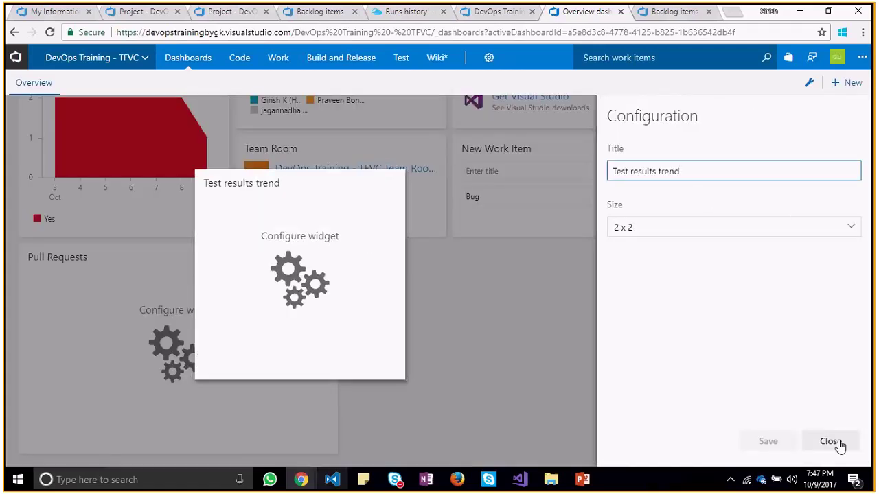
left_click(832, 442)
left_click(261, 325)
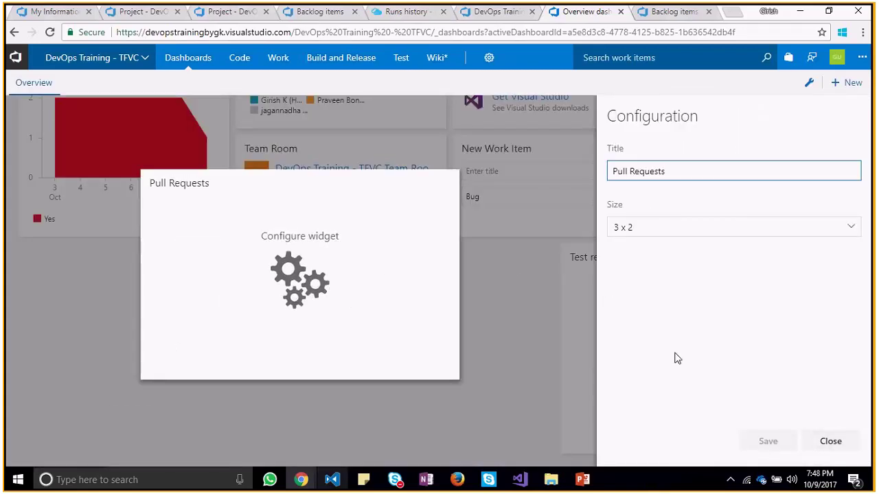
left_click(302, 271)
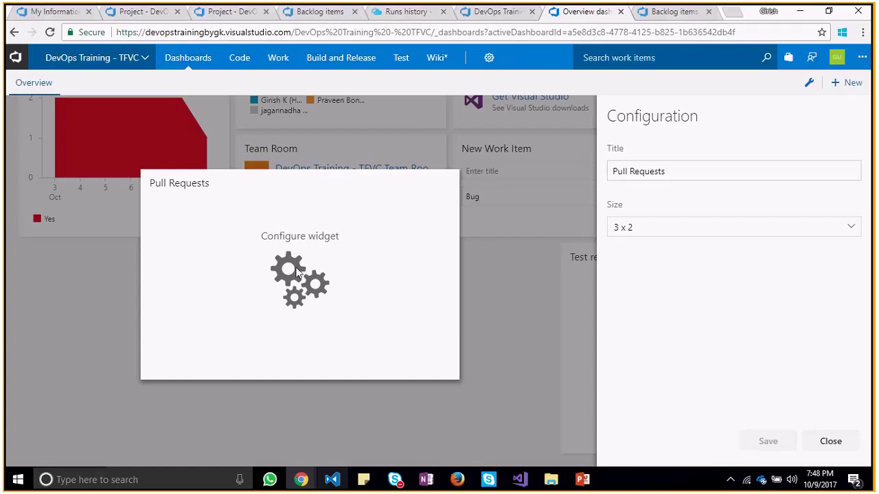
left_click(830, 442)
In dashboard edit mode, add the Sprint Burndown and Sprint Capacity widgets
left_click(837, 432)
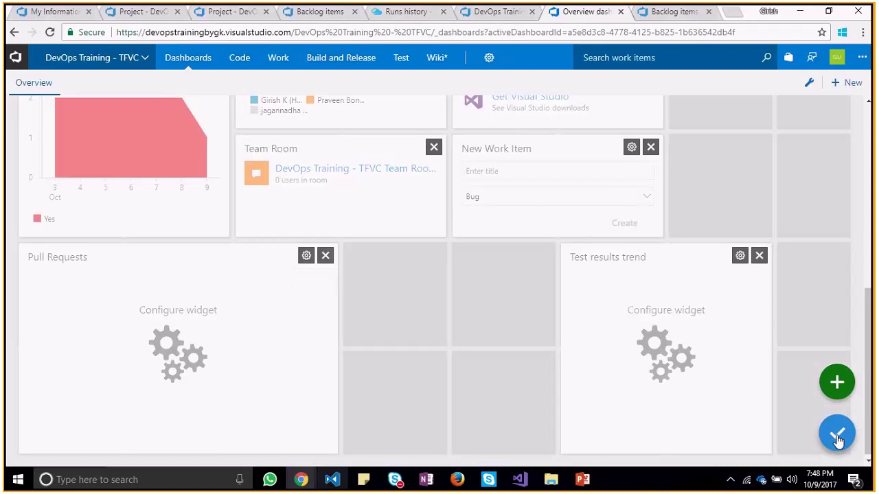
left_click(838, 427)
left_click(837, 431)
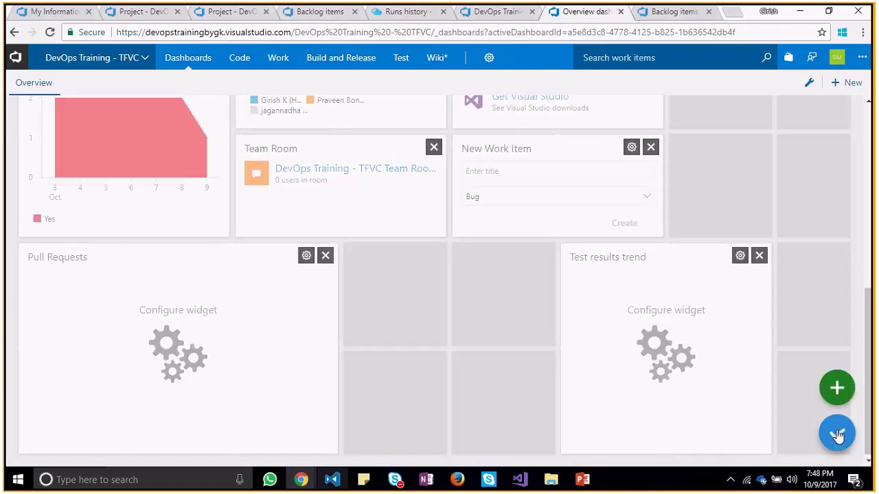
left_click(837, 383)
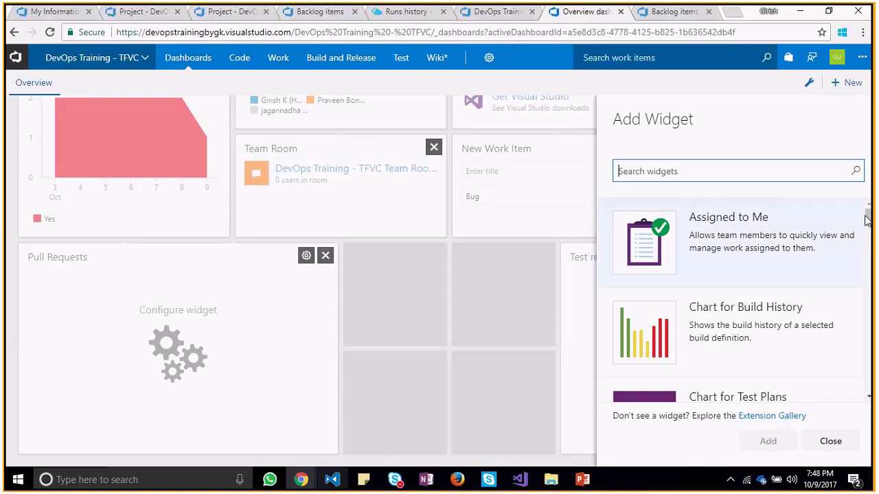
left_click_drag(866, 217, 847, 334)
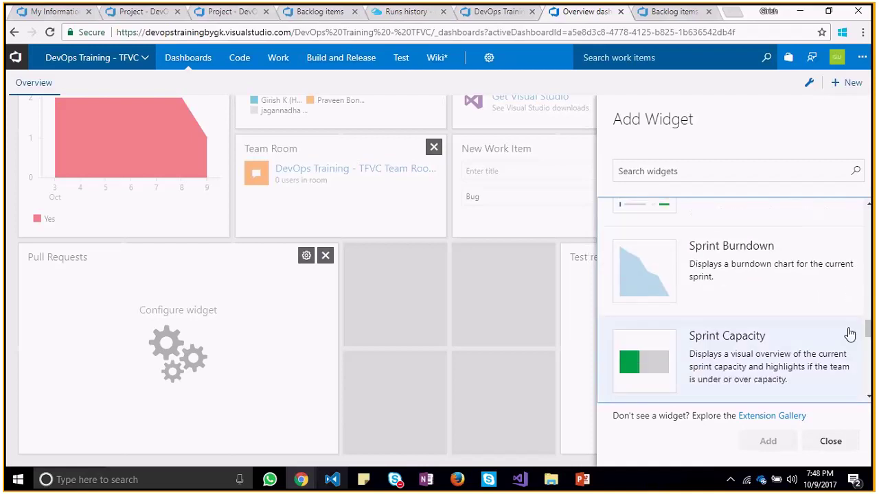
left_click(696, 272)
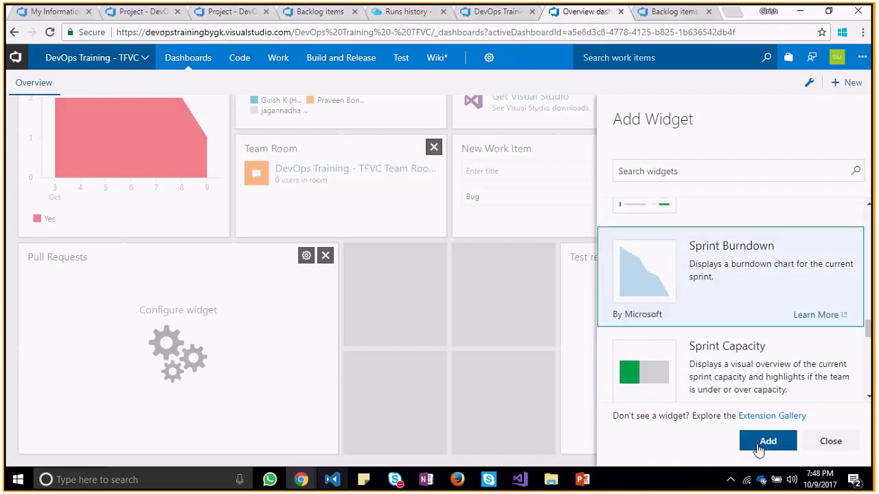
left_click(761, 448)
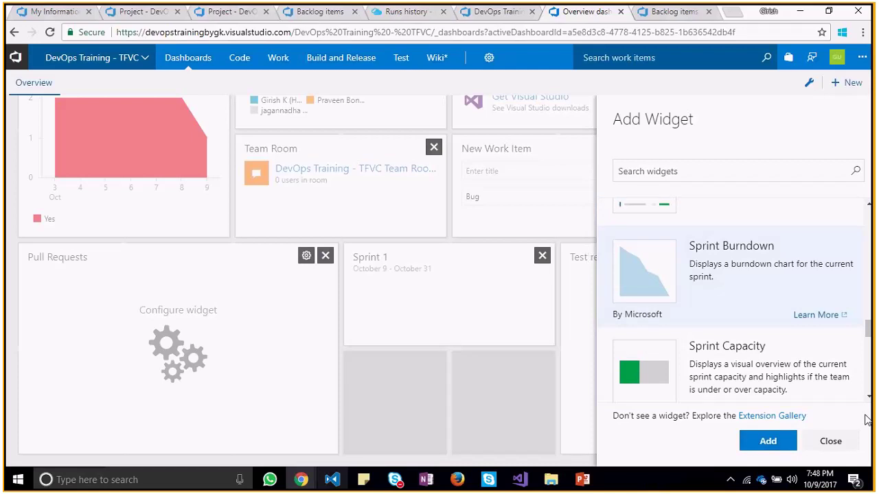
left_click(814, 352)
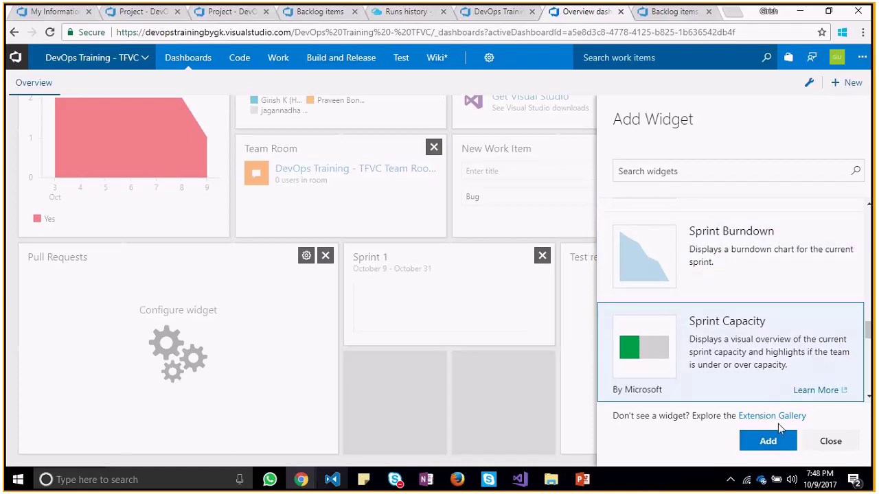
left_click(769, 448)
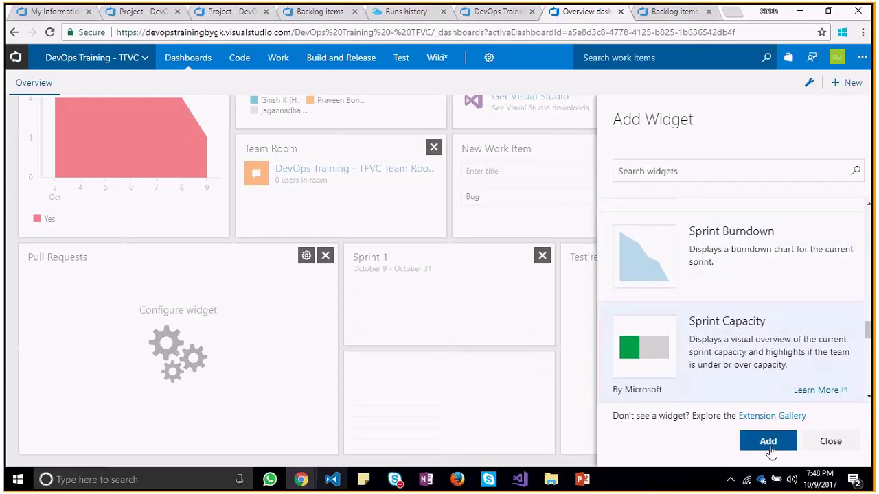
left_click(830, 441)
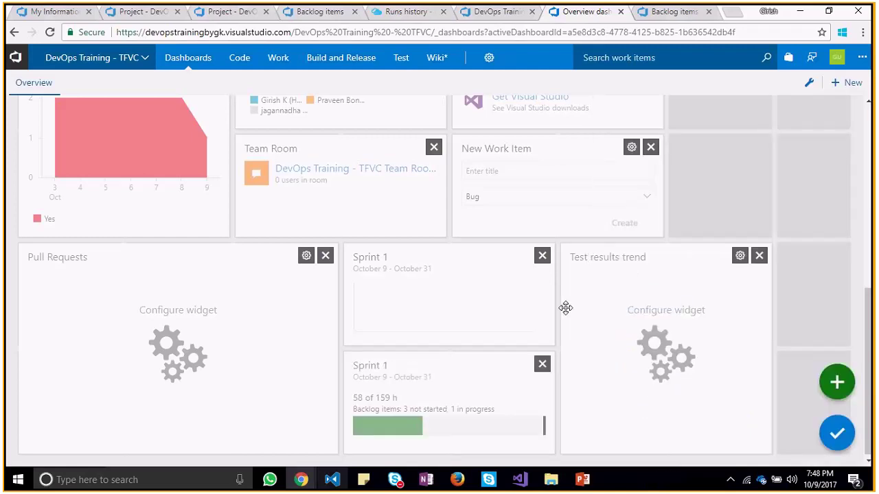
left_click(837, 432)
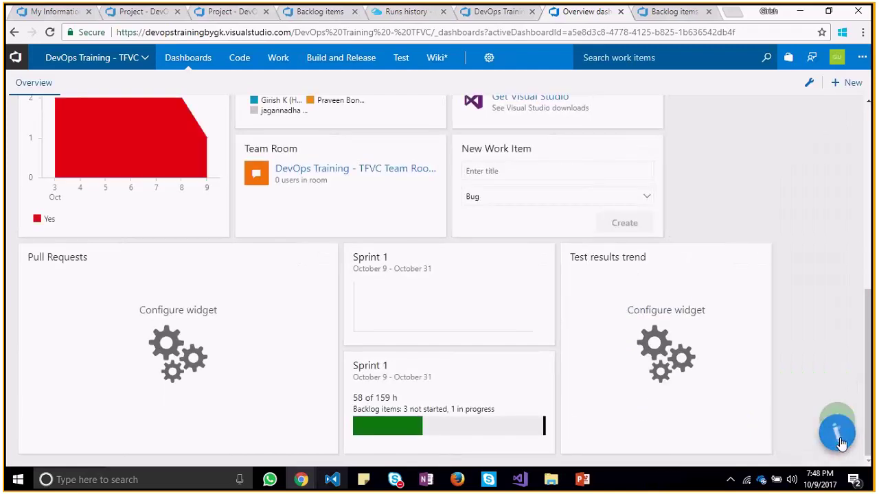
left_click(430, 311)
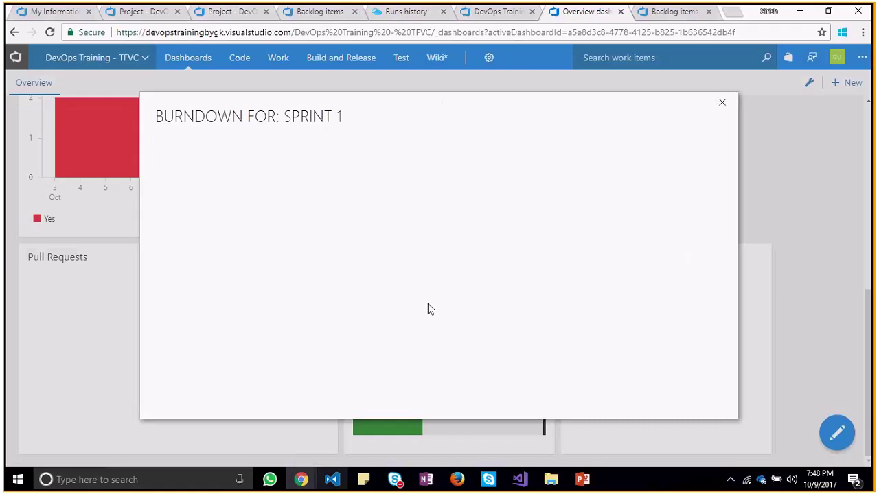
left_click(722, 101)
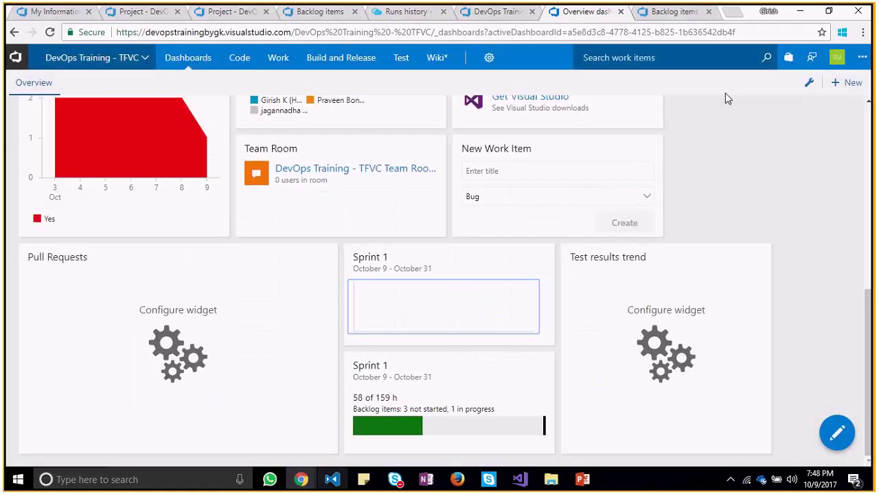
left_click(478, 318)
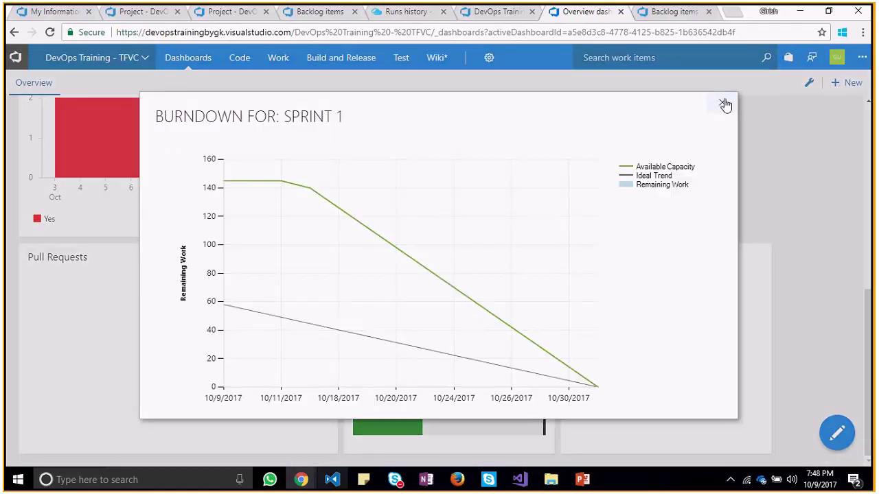
key("alt+Tab")
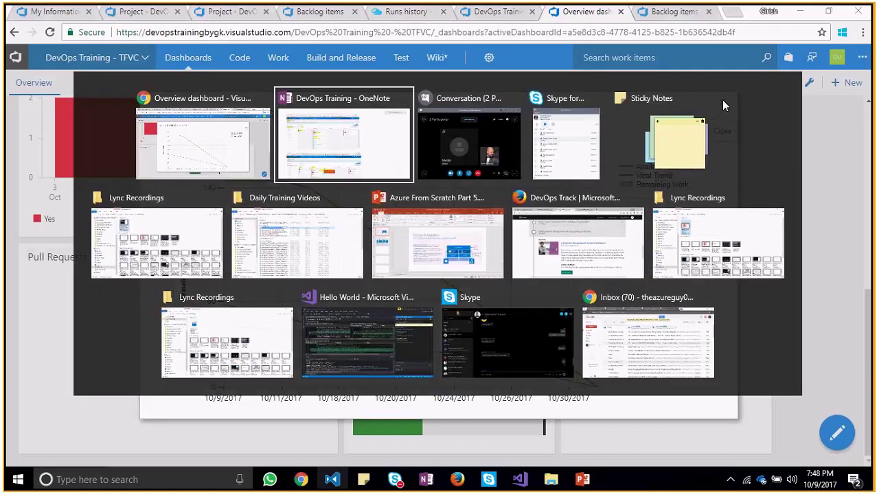
key("alt+Tab")
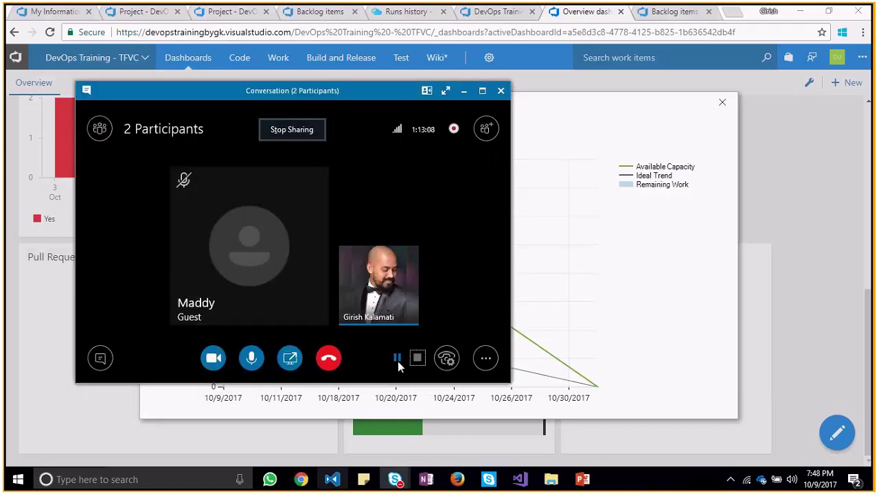
left_click(460, 94)
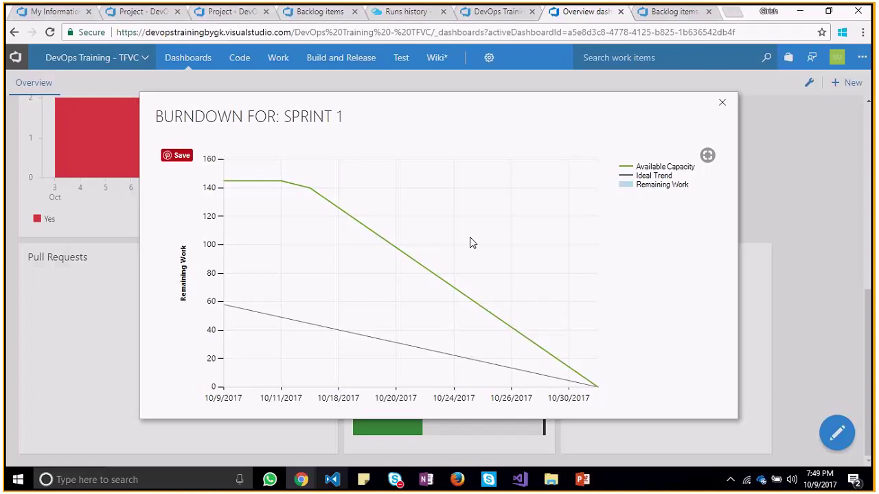
left_click(722, 104)
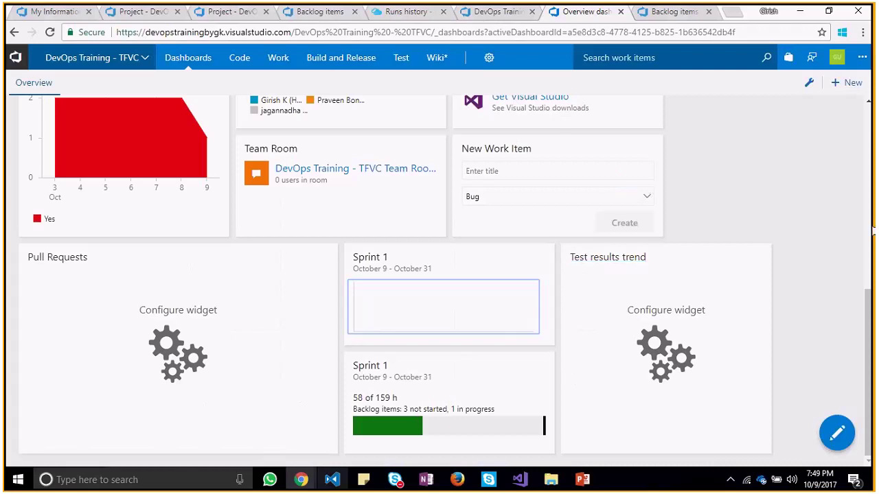
scroll(870, 258, "up", 2)
scroll(871, 258, "up", 3)
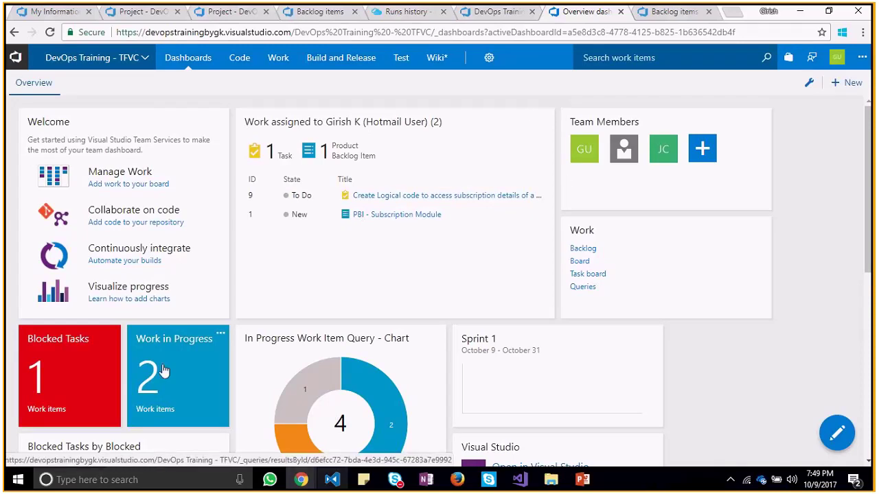
Go to Sprint 2 for the DevOps Training - TFVC team and open its task board
mouse_move(338, 63)
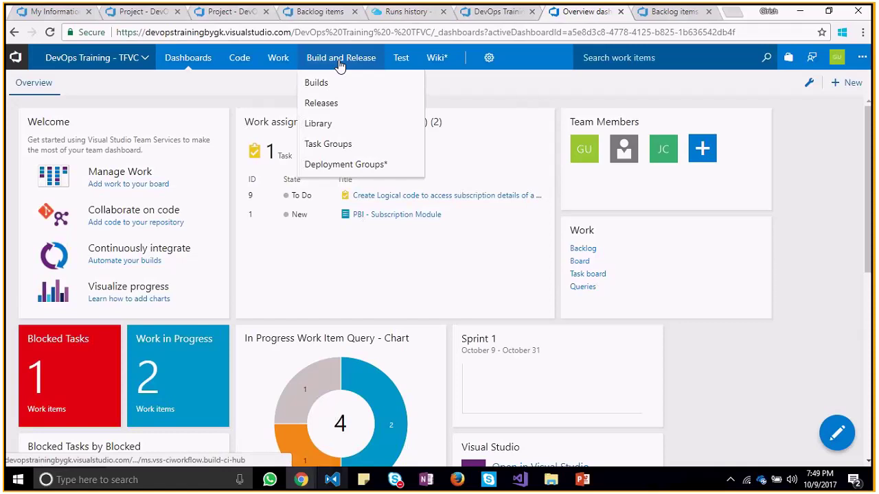
left_click(487, 17)
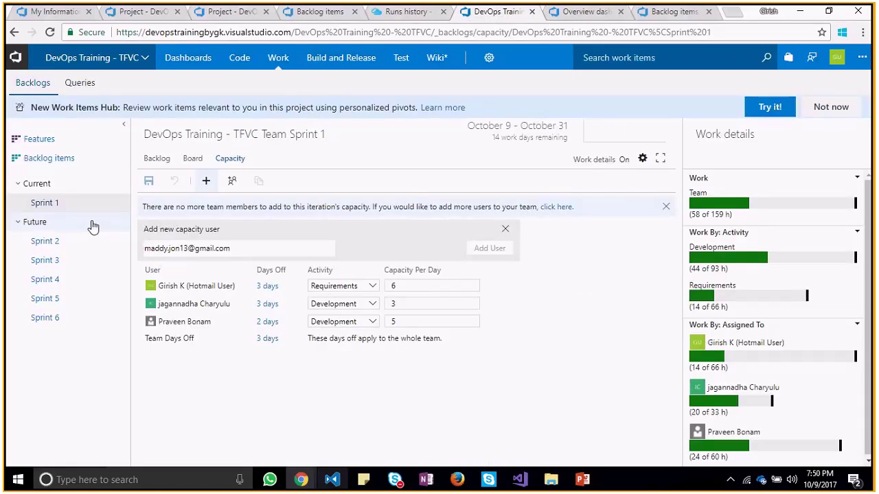
left_click(53, 242)
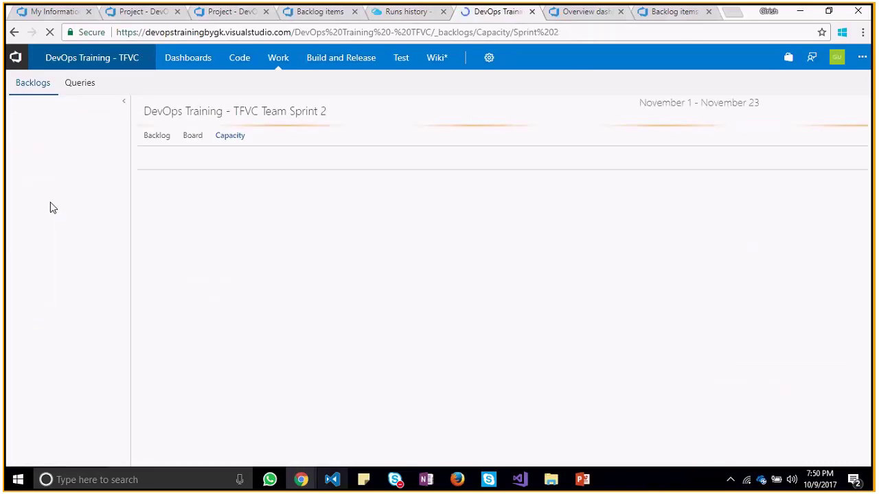
left_click(53, 204)
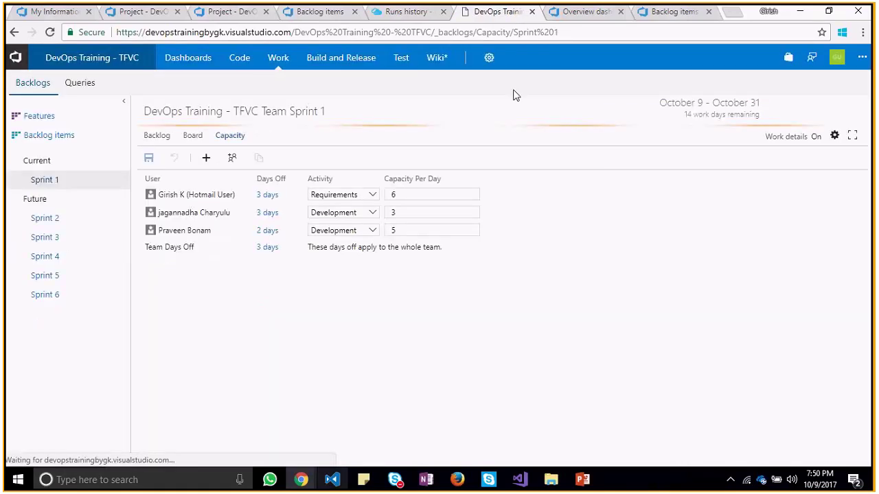
left_click(39, 246)
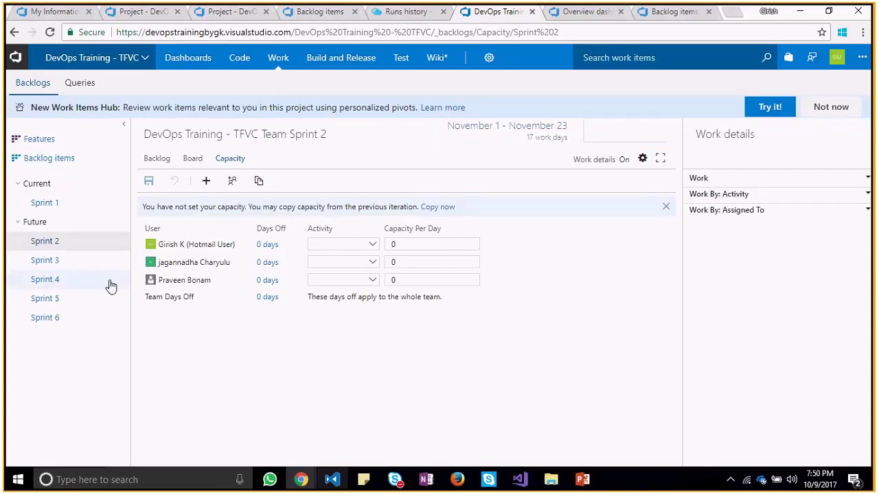
left_click(186, 165)
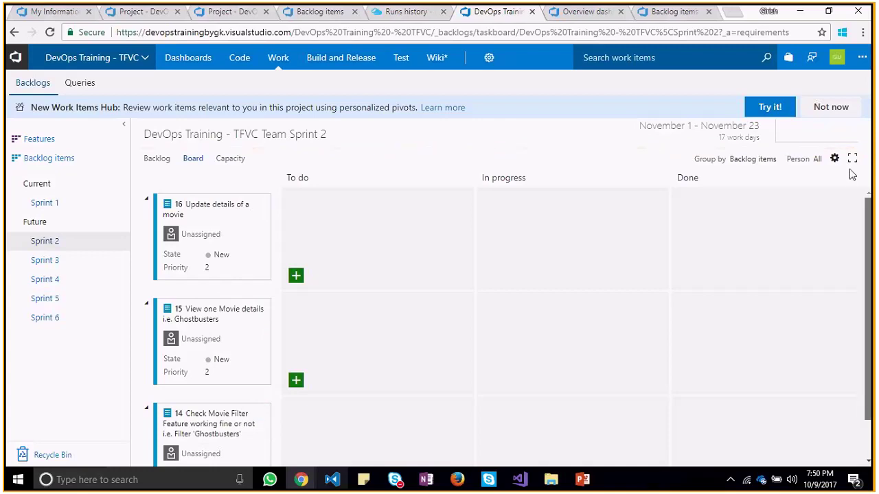
Set item 16 'Update details of a movie' to Done, then return to Sprint 2 capacity
left_click(232, 257)
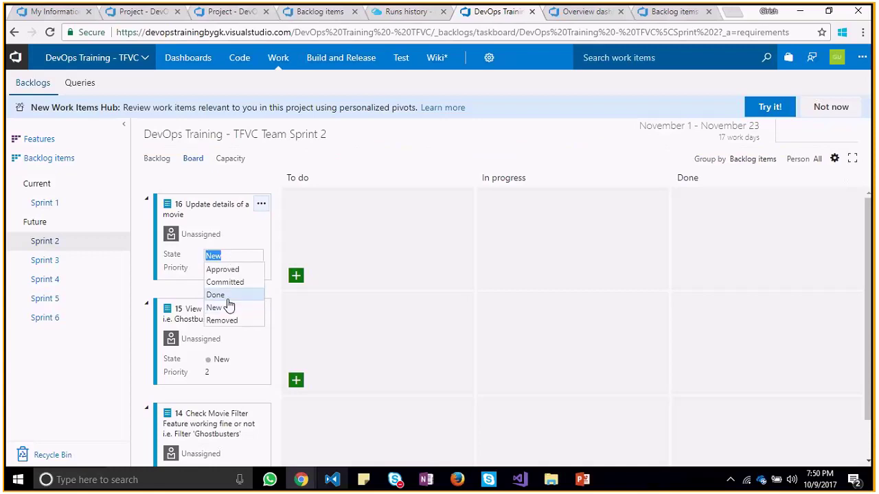
left_click(227, 294)
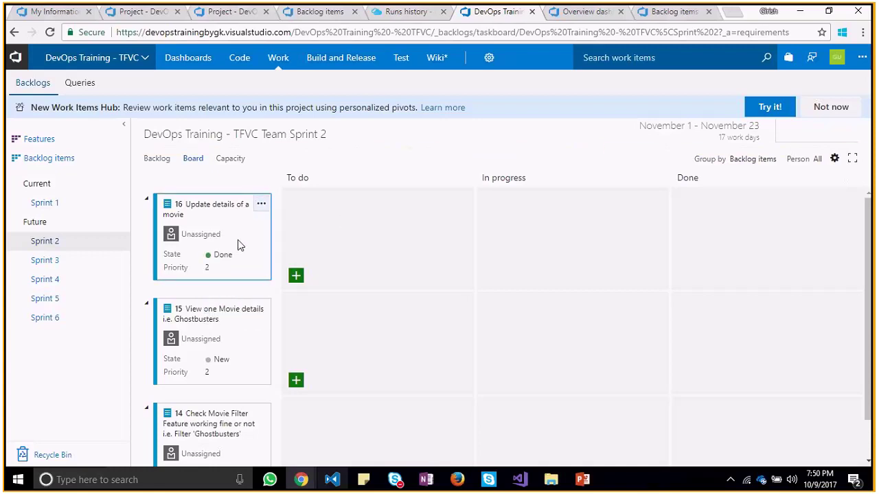
left_click(261, 207)
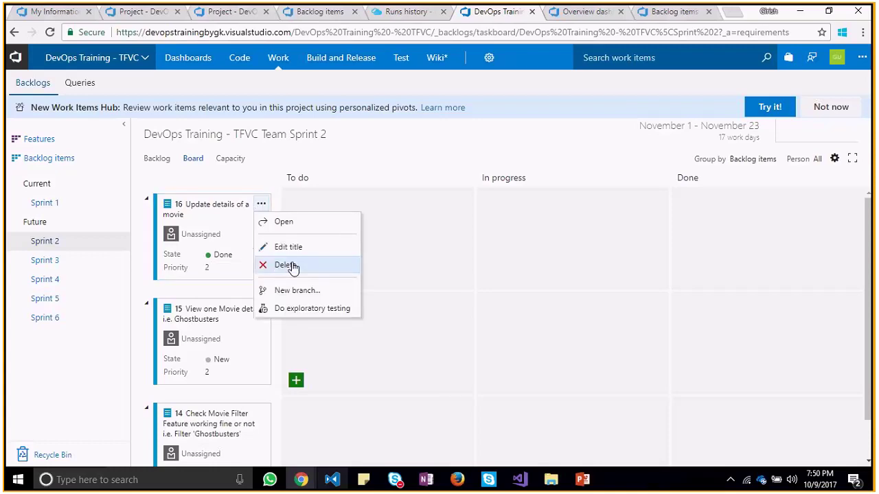
left_click(348, 165)
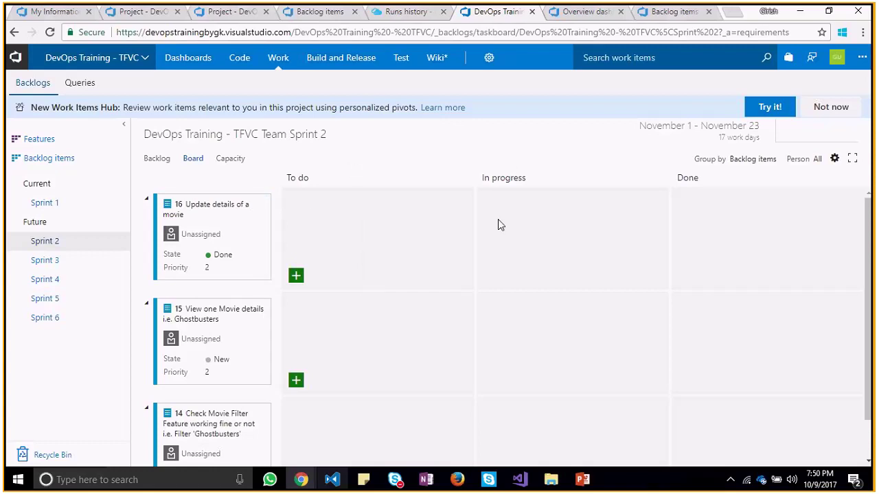
left_click(226, 163)
Switch to OneNote's DevOps-Training notes and scroll to the SCRUM Backlog Management on TFS section
key("alt+Tab")
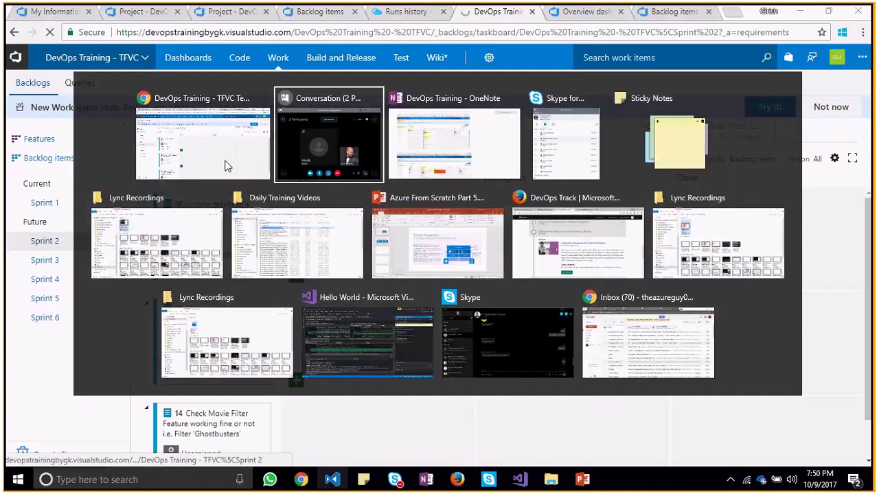
key("alt+Tab")
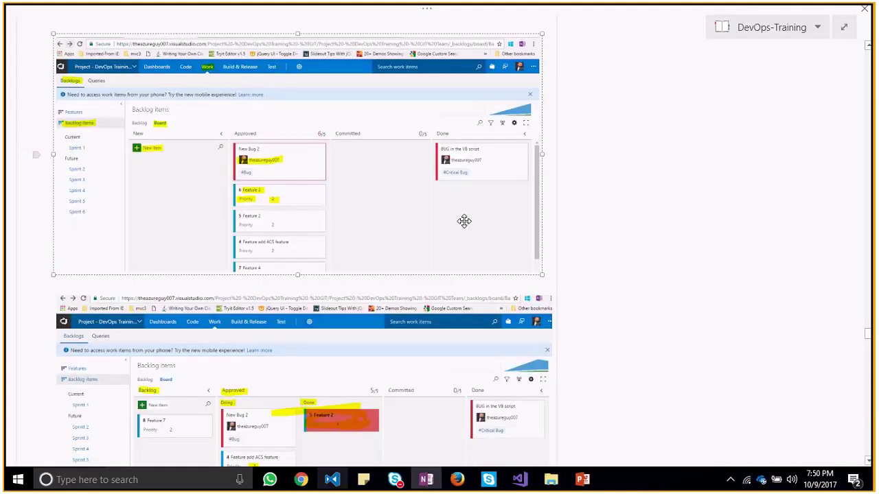
left_click(654, 300)
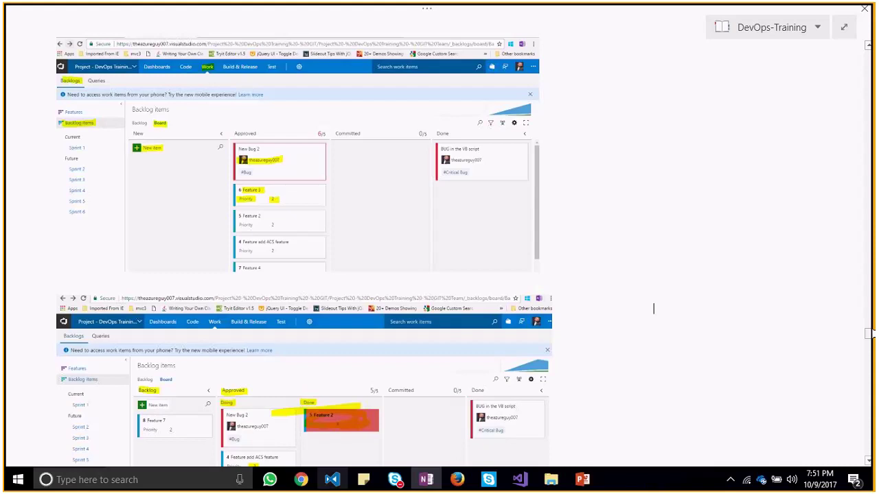
left_click_drag(869, 333, 869, 355)
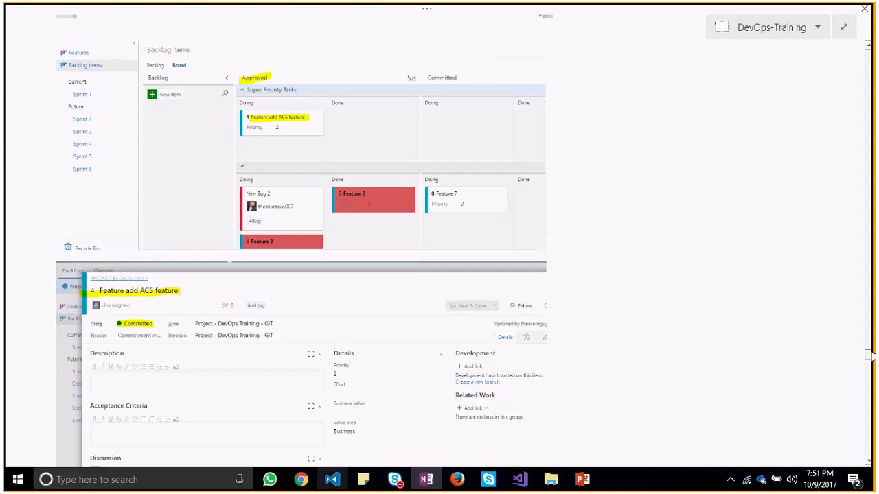
left_click_drag(868, 354, 868, 359)
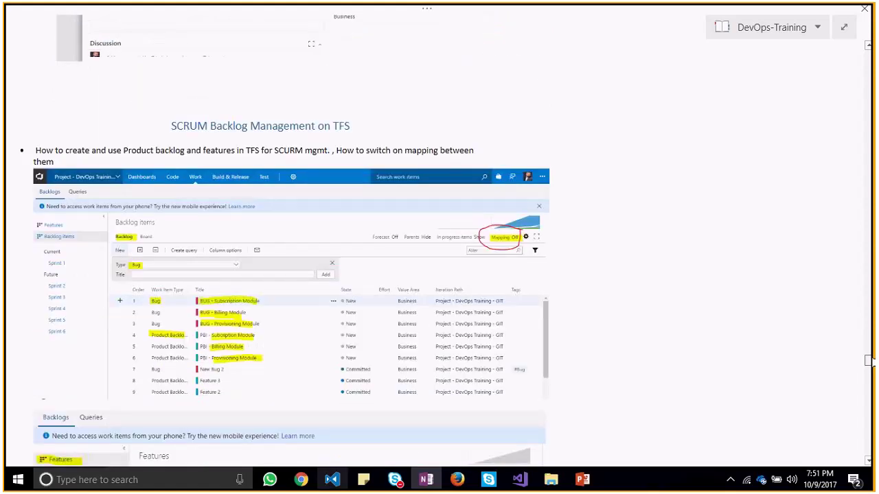
scroll(870, 364, "down", 2)
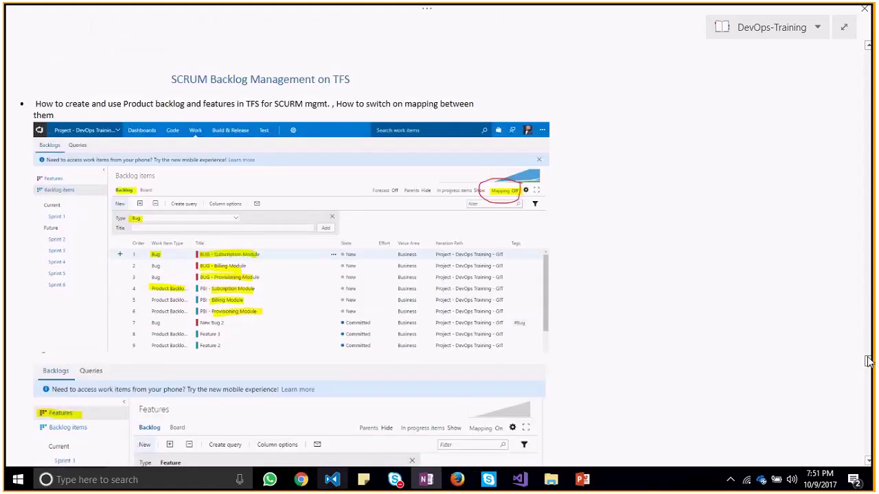
scroll(869, 362, "down", 2)
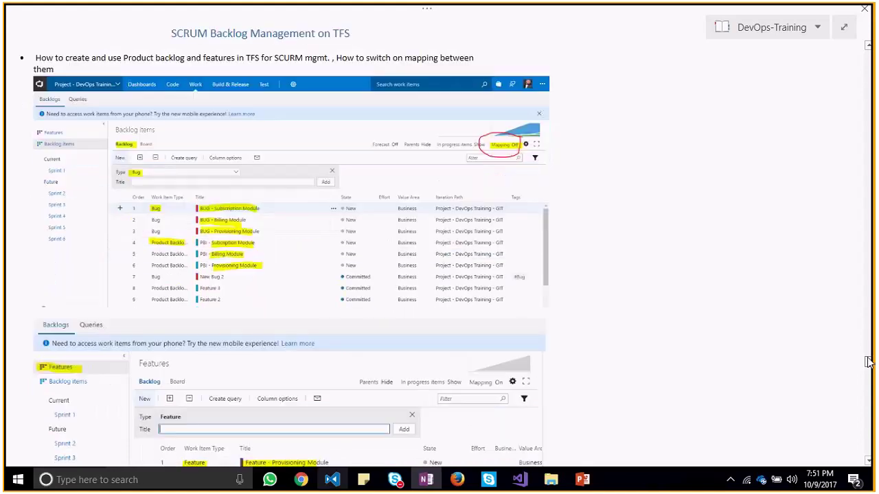
scroll(869, 362, "down", 4)
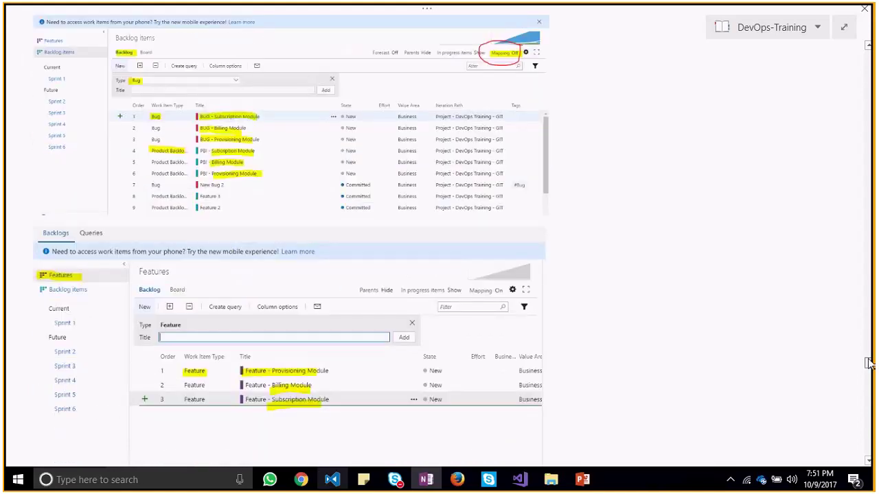
scroll(869, 362, "down", 2)
scroll(869, 364, "down", 12)
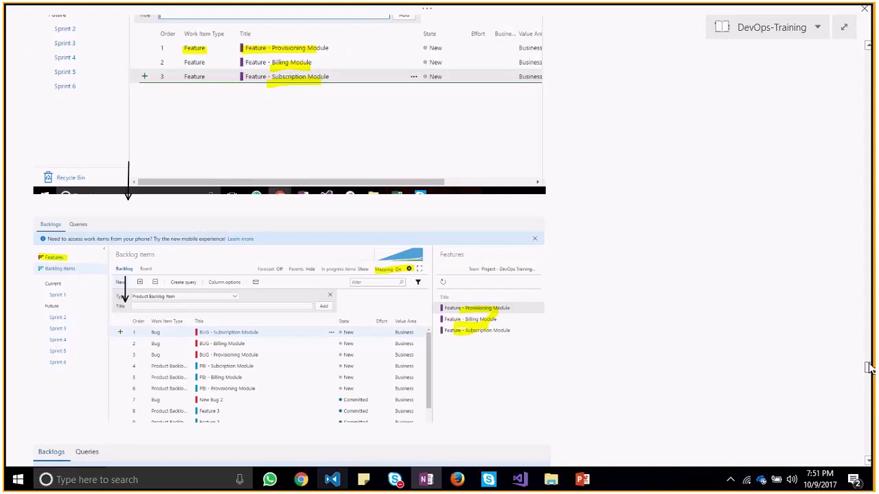
scroll(869, 368, "down", 2)
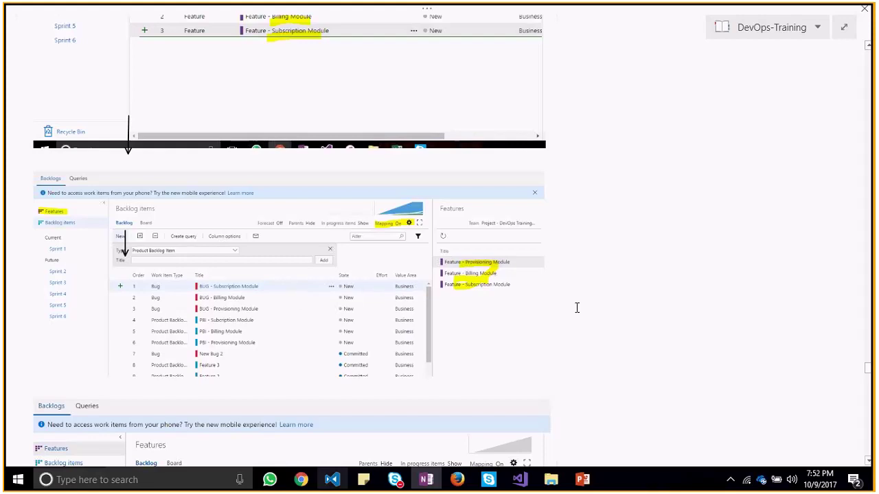
scroll(576, 308, "up", 10)
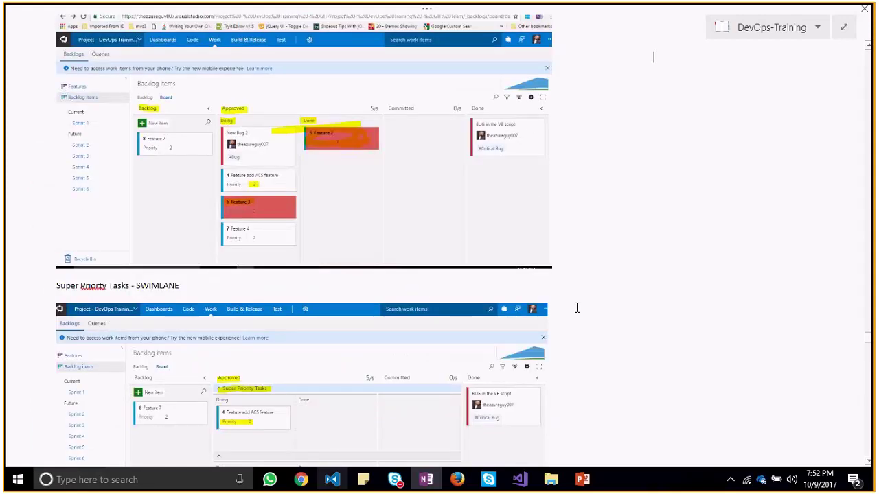
left_click_drag(867, 338, 868, 377)
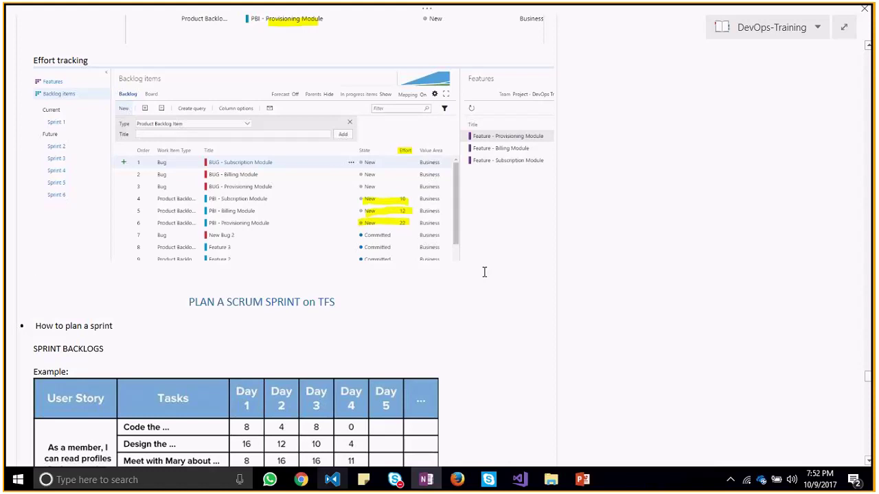
key("alt+Tab")
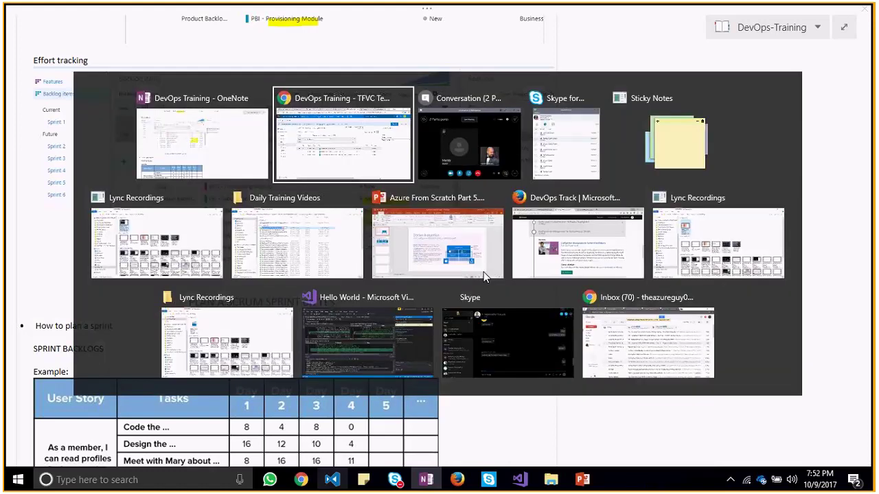